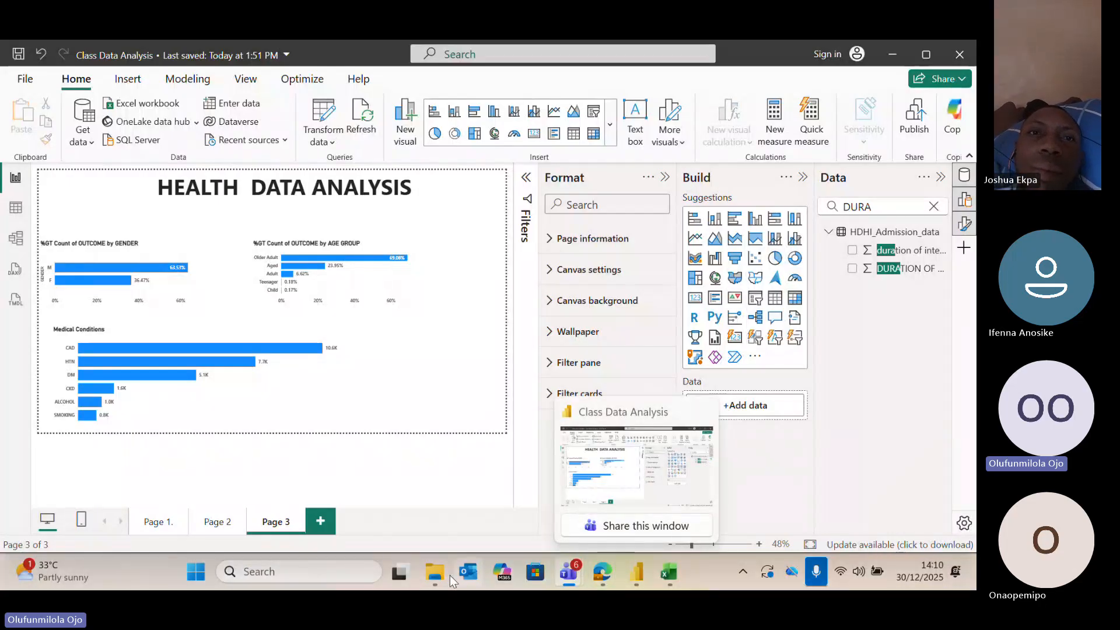
# Switch to File Explorer and open the Downloads folder.
pyautogui.moveTo(449, 575)
pyautogui.click(421, 475)
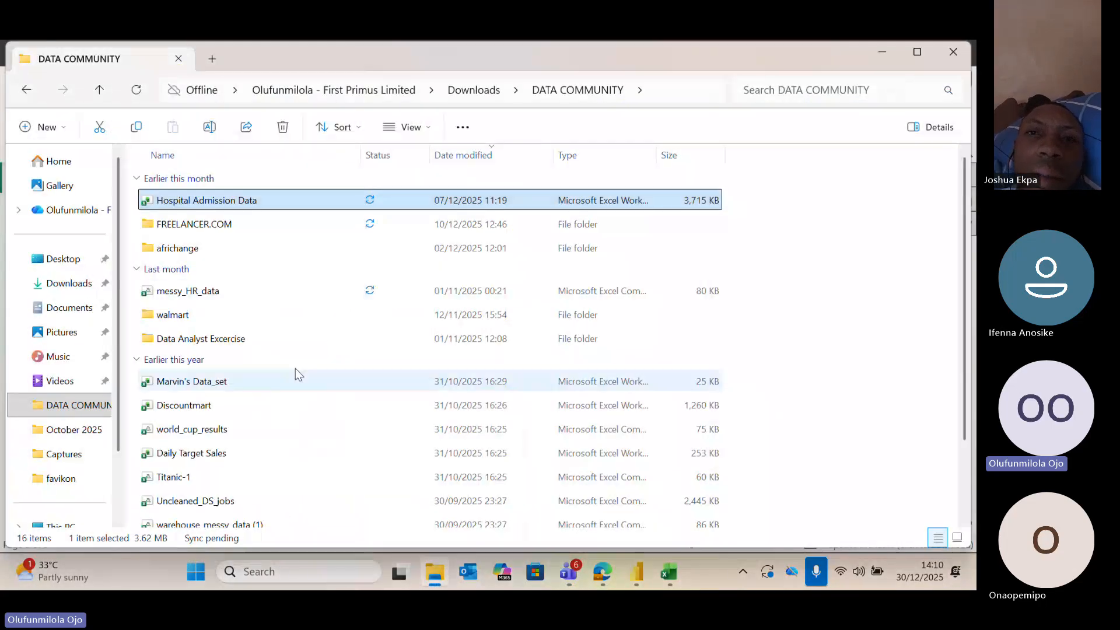
pyautogui.click(69, 285)
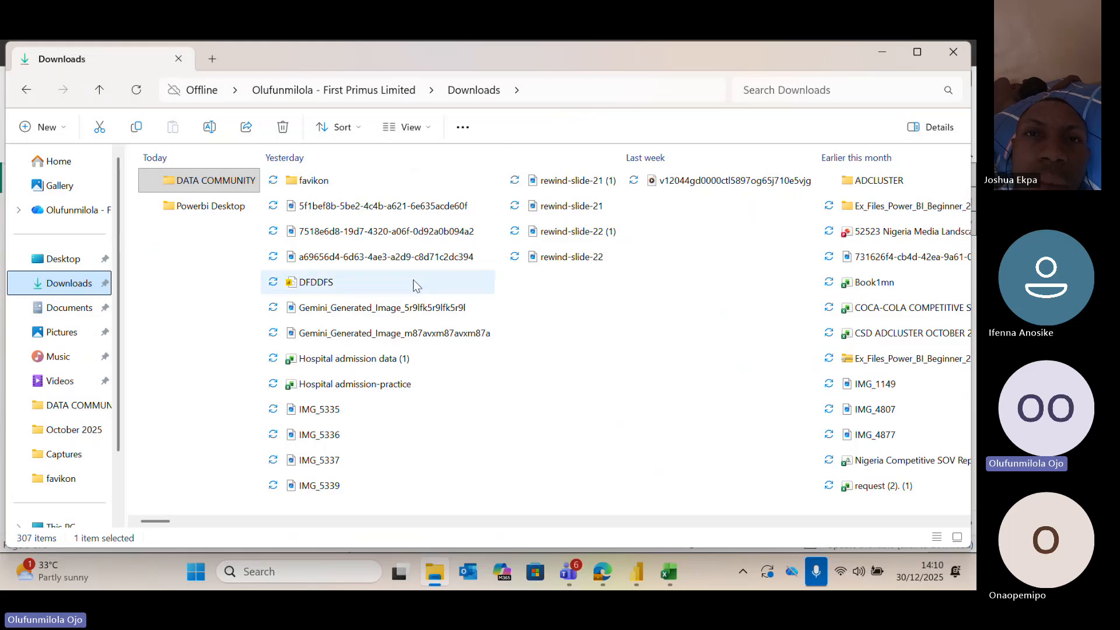
pyautogui.click(356, 350)
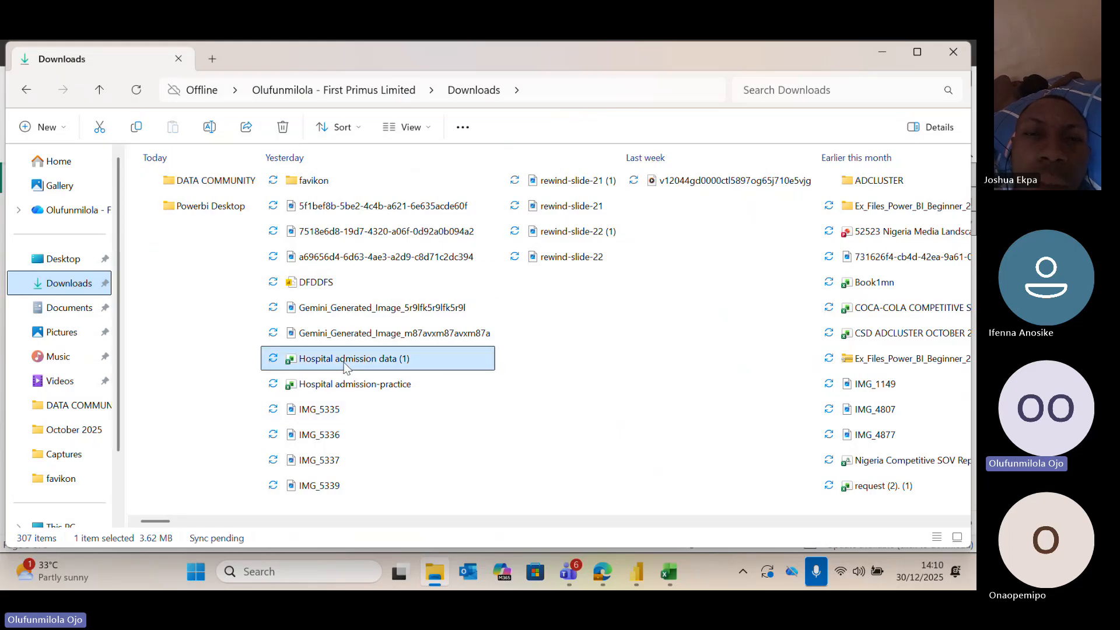
pyautogui.doubleClick(344, 364)
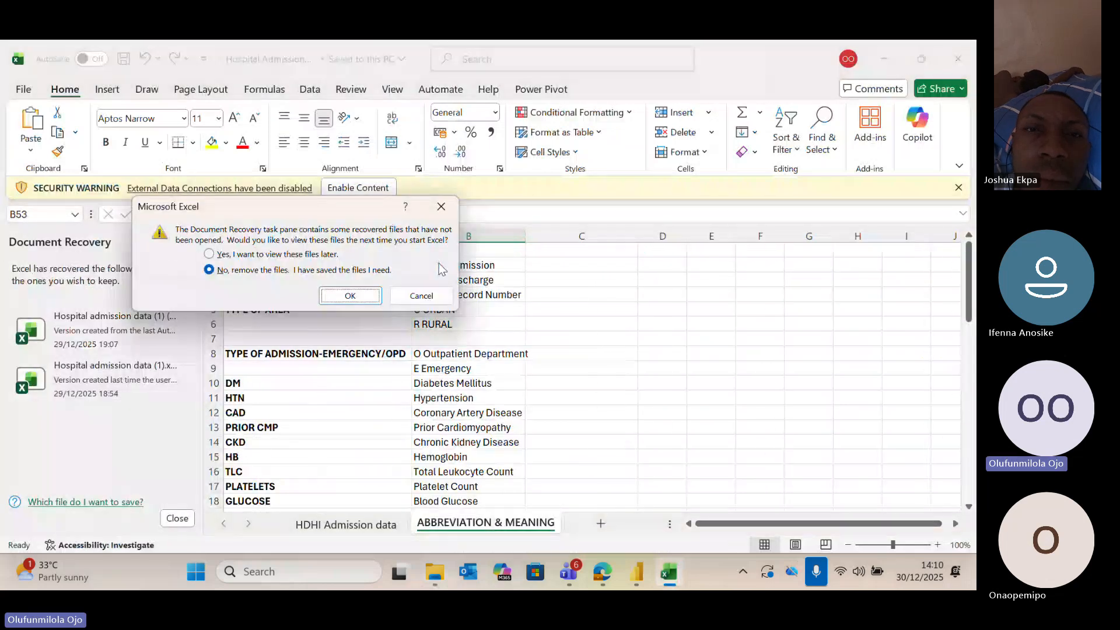
pyautogui.click(356, 293)
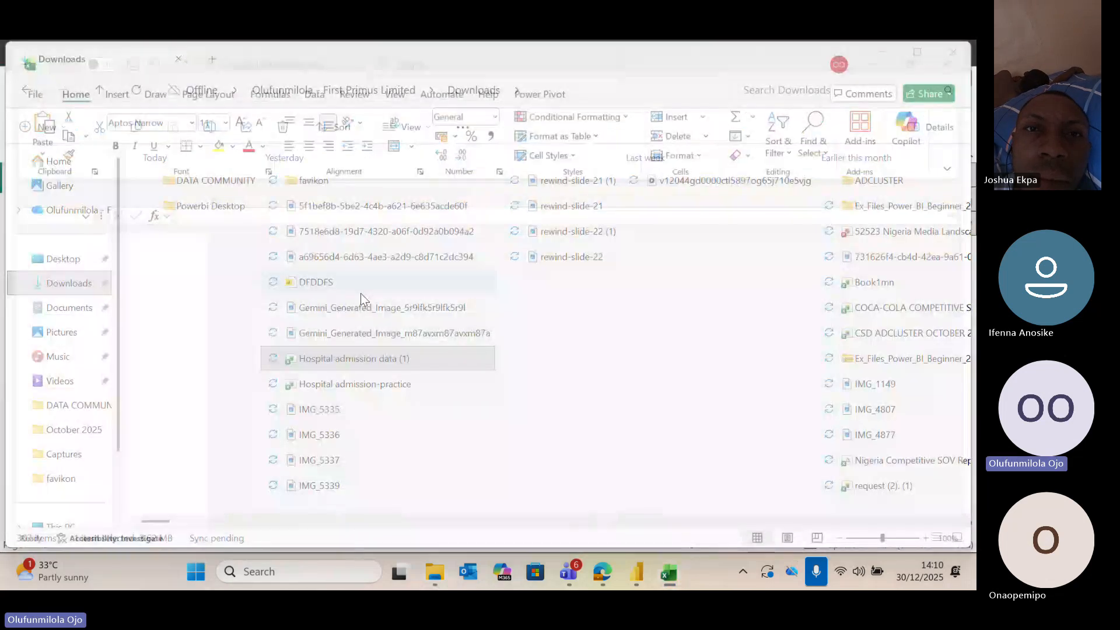
# Open the Hospital admission-practice workbook from Downloads and display its HDHI Admission data sheet.
pyautogui.doubleClick(316, 383)
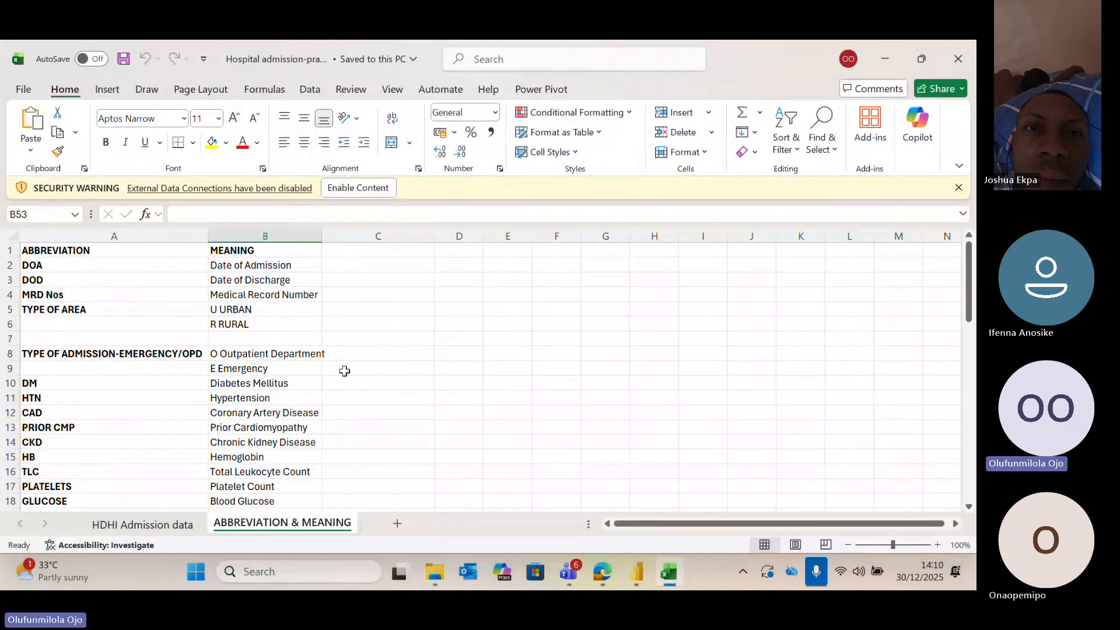
pyautogui.click(155, 529)
pyautogui.scroll(7, 211, 296)
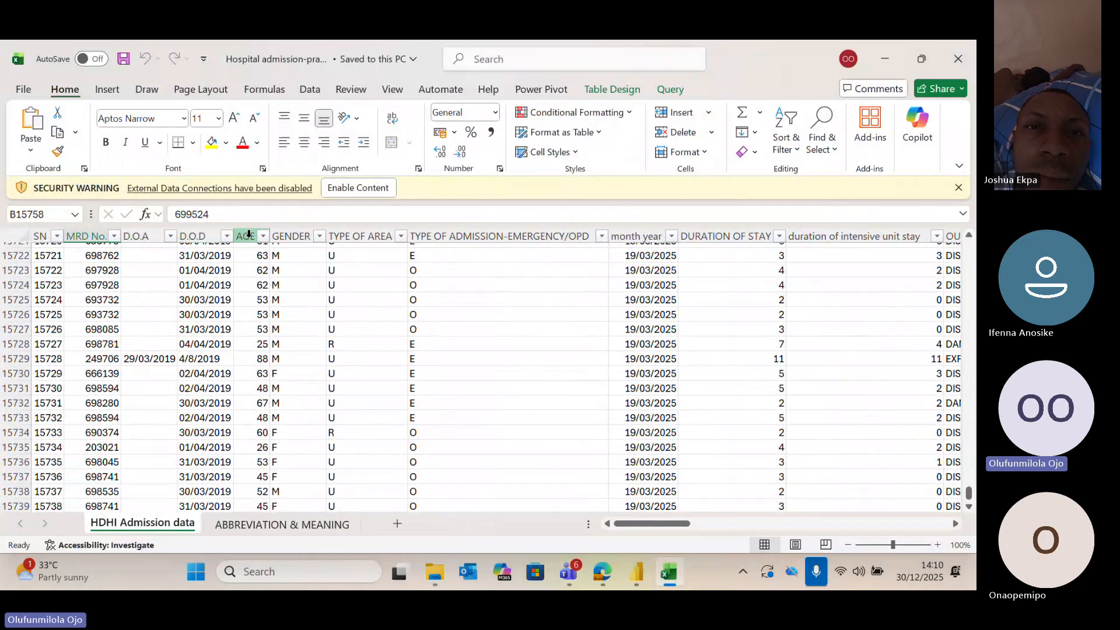
# Check the filter values of the D.O.D and D.O.A columns without applying any filter.
pyautogui.click(227, 237)
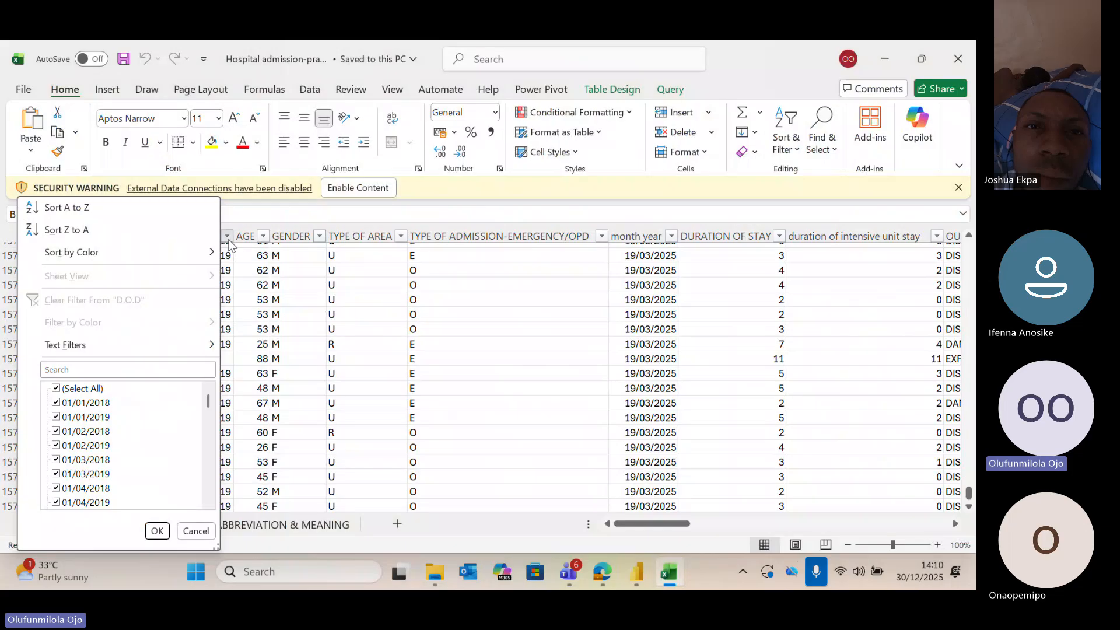
pyautogui.click(272, 364)
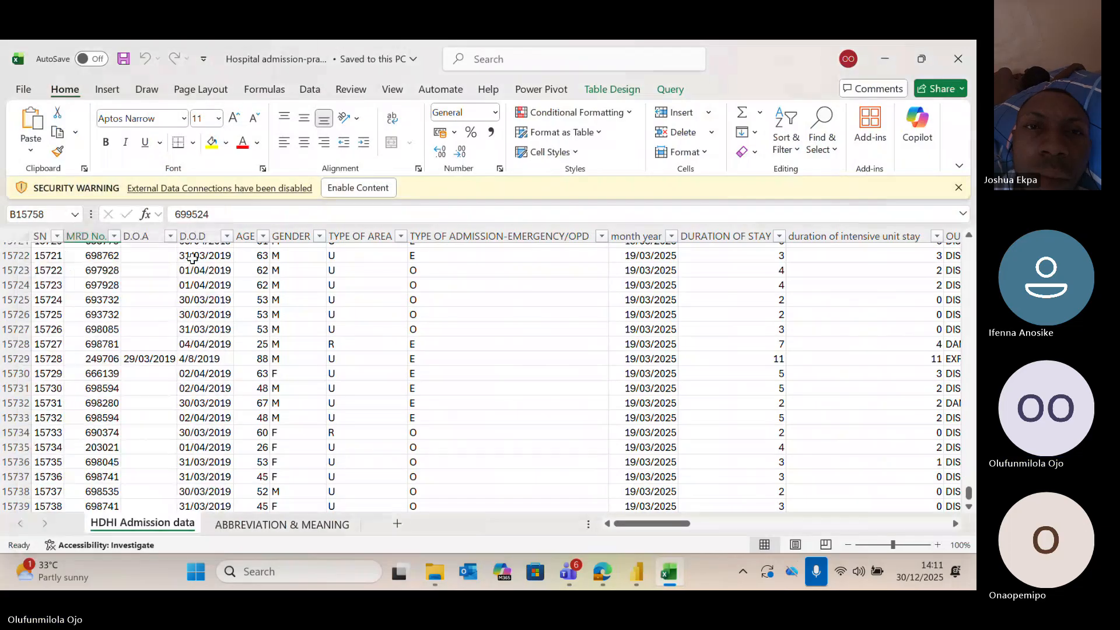
pyautogui.click(169, 236)
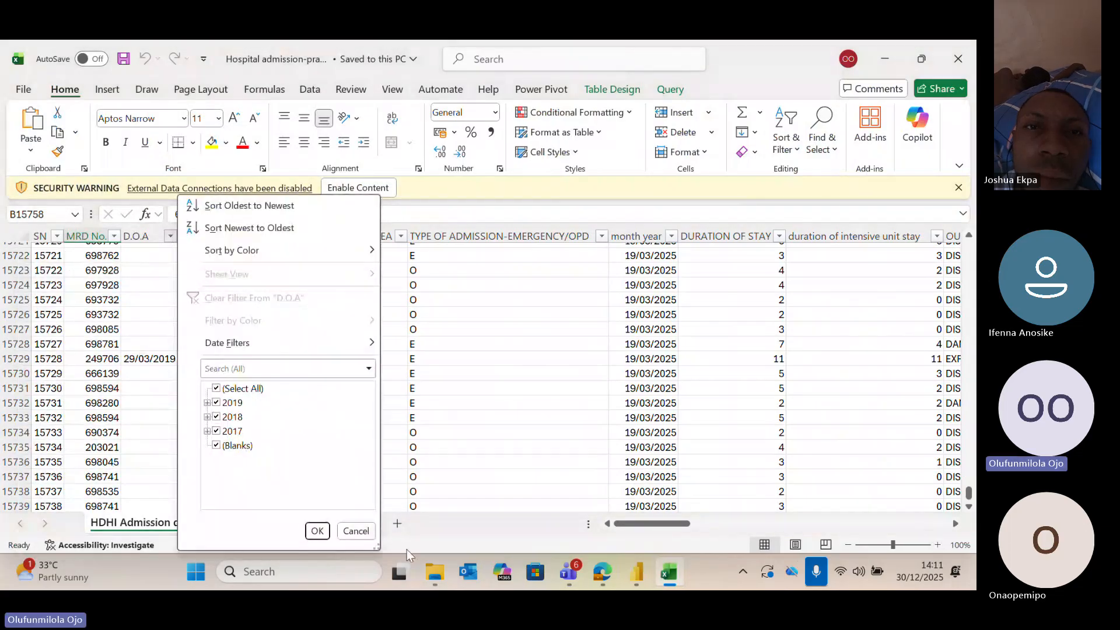
pyautogui.click(362, 530)
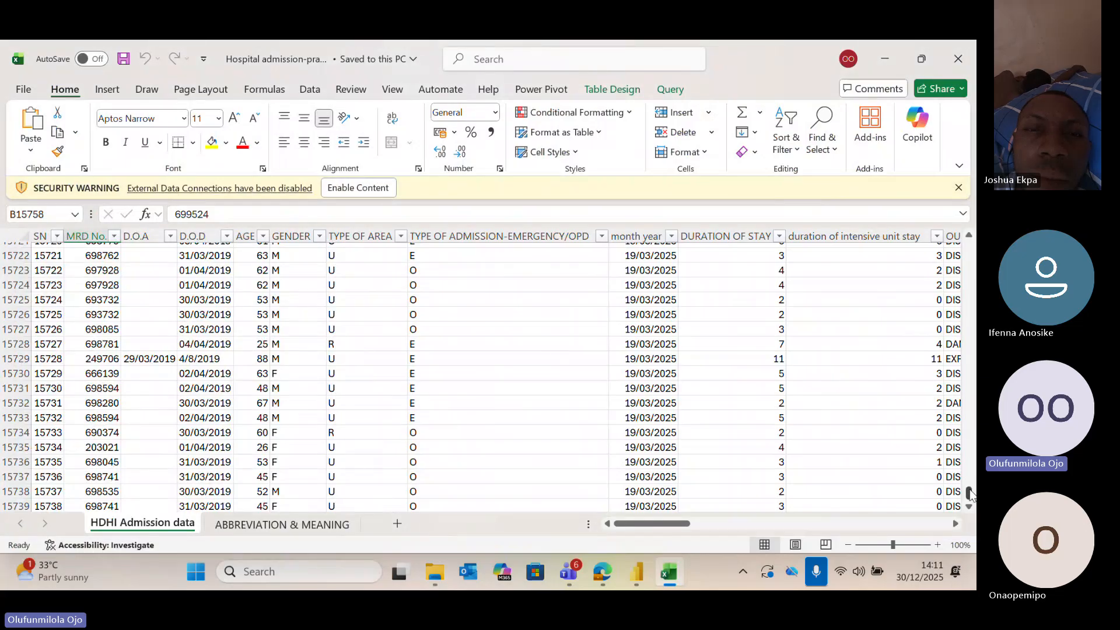
# Return to the first rows of the admission table and review the filter choices for D.O.A there.
pyautogui.moveTo(969, 493); pyautogui.dragTo(969, 337)
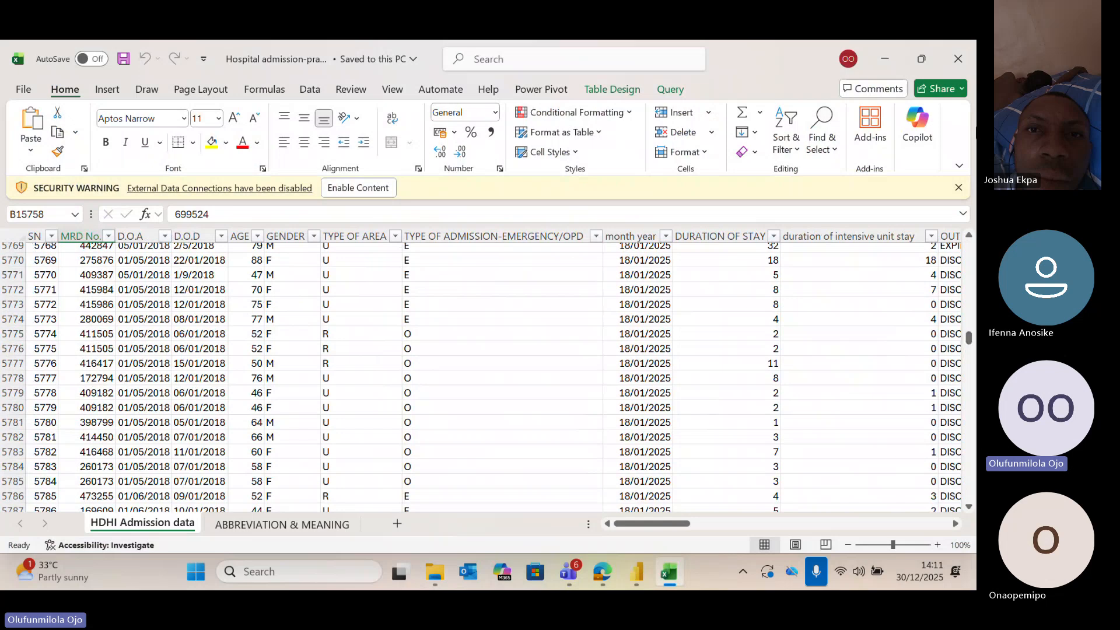
pyautogui.moveTo(970, 338); pyautogui.dragTo(968, 248)
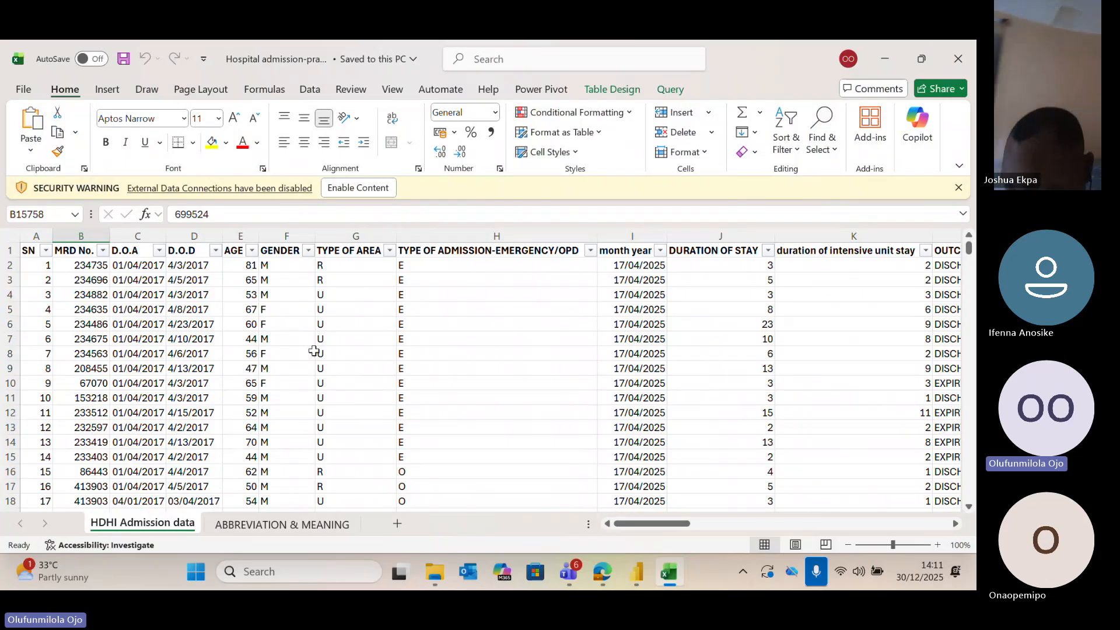
pyautogui.click(158, 250)
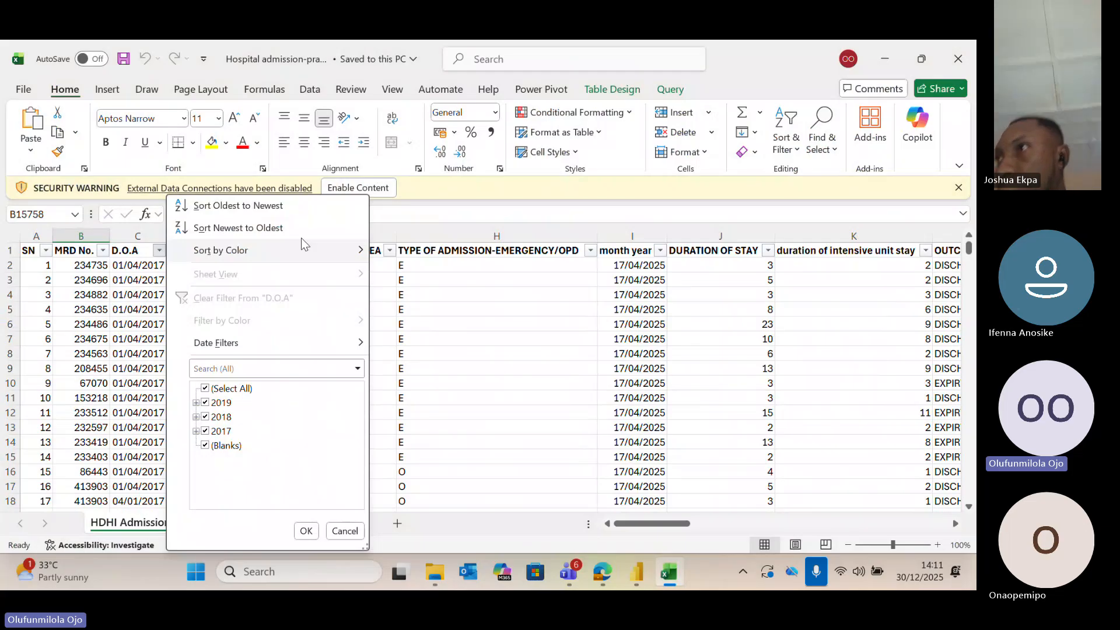
pyautogui.click(404, 212)
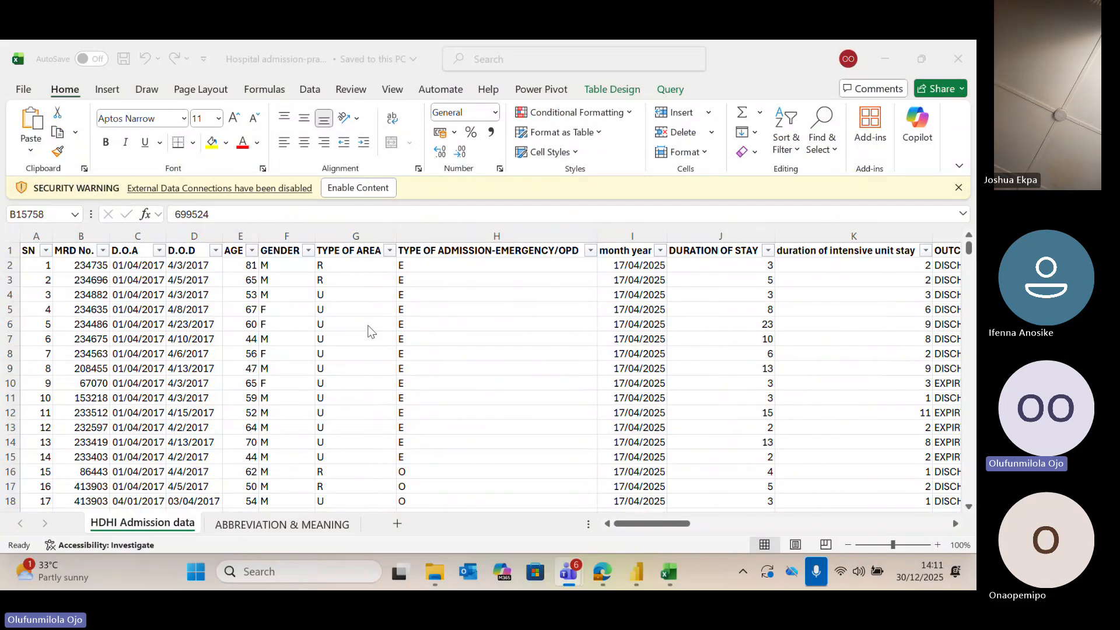
# Look over the admission table's columns from type of area to the outcome and medical condition fields.
pyautogui.hscroll(3, 369, 331)
pyautogui.hscroll(6, 369, 332)
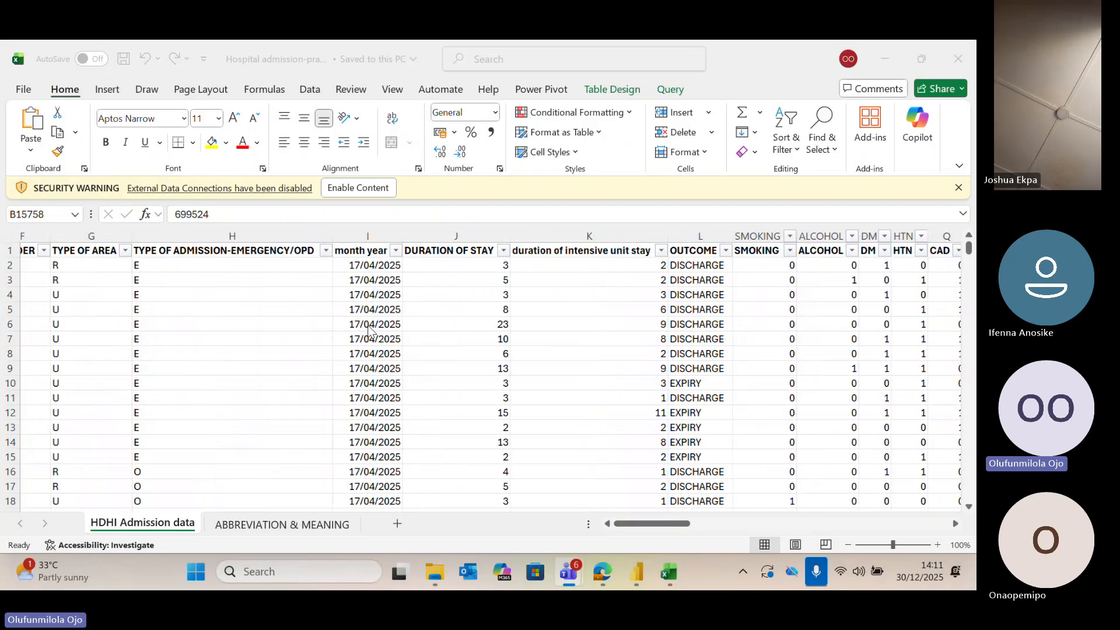
pyautogui.hscroll(-9, 368, 331)
pyautogui.hscroll(-2, 369, 331)
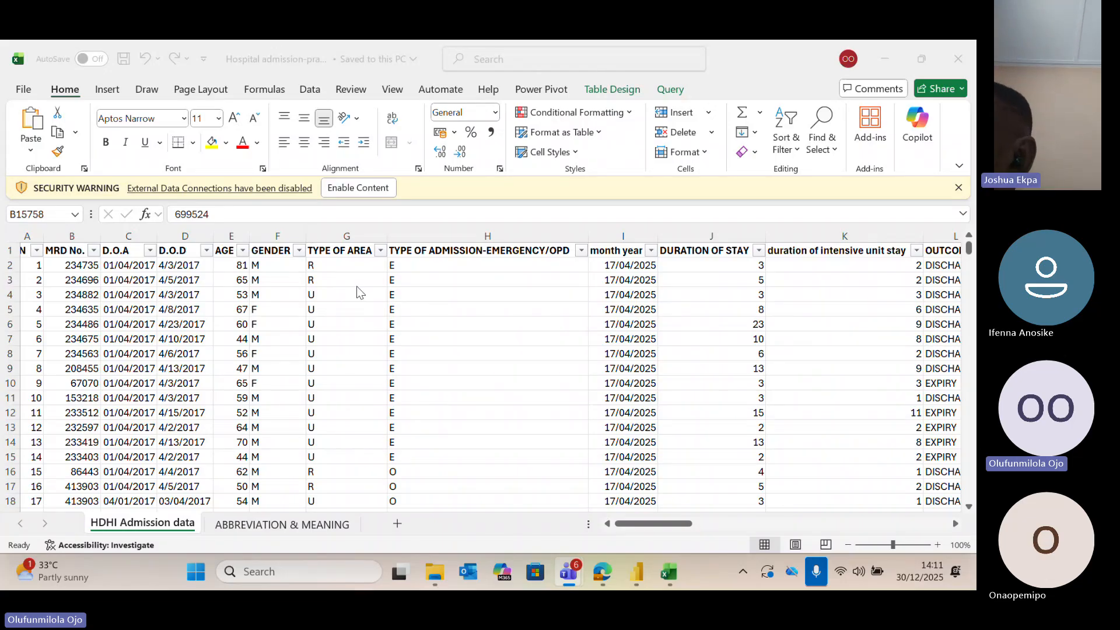
# Read through the abbreviations and their meanings on the ABBREVIATION & MEANING sheet.
pyautogui.click(248, 529)
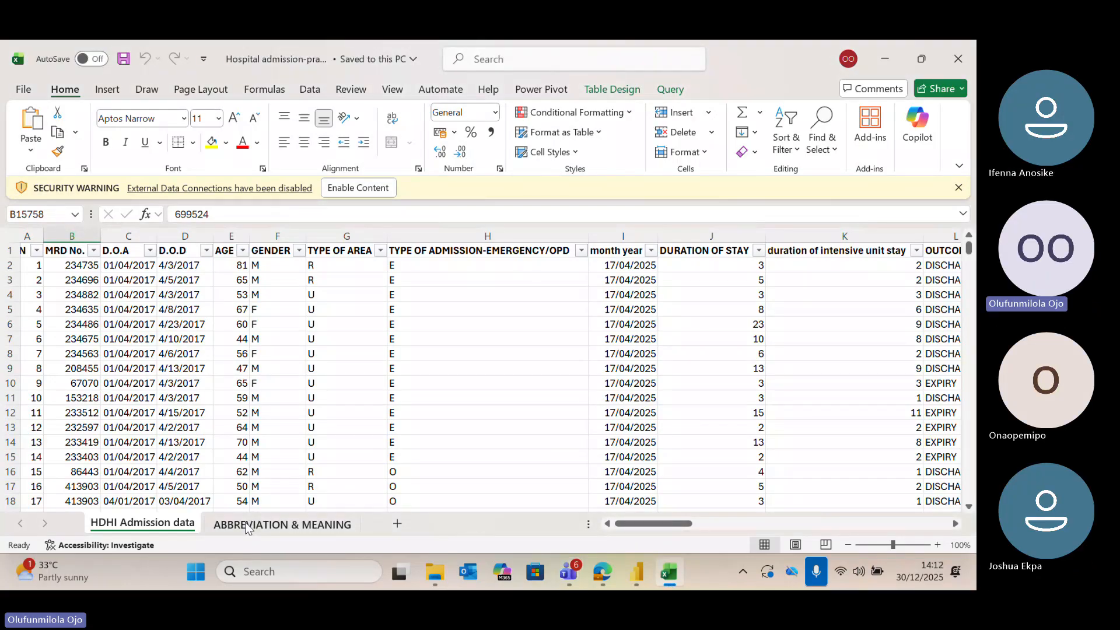
pyautogui.click(251, 534)
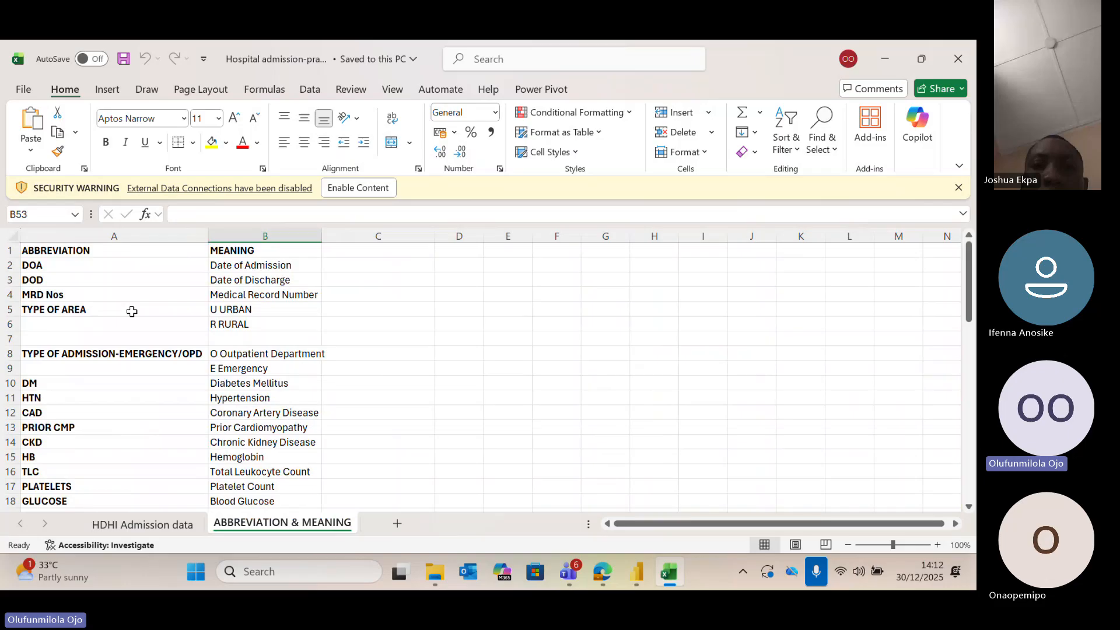
pyautogui.scroll(-3, 114, 416)
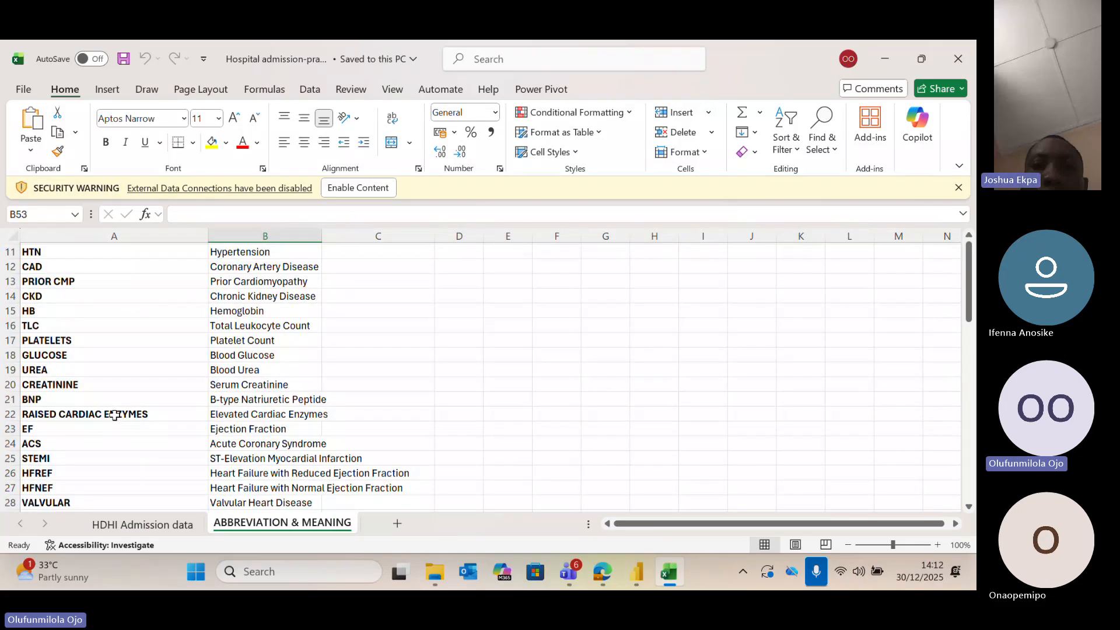
pyautogui.scroll(-6, 114, 415)
pyautogui.scroll(10, 115, 415)
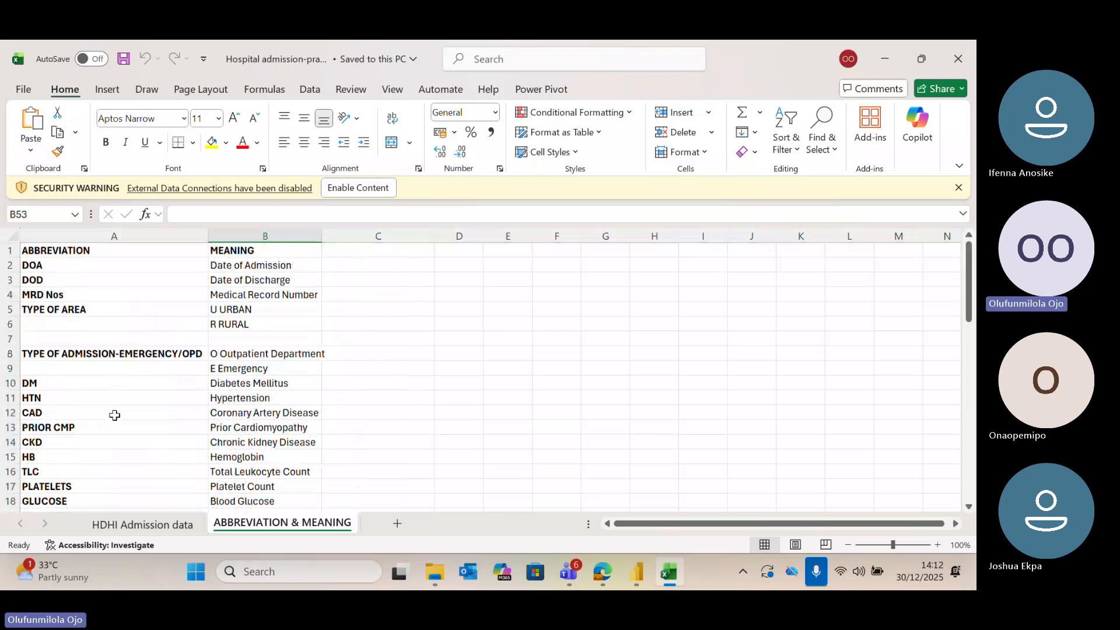
# Examine the medical condition and lab result columns on the HDHI Admission data sheet, from SMOKING through STEMI.
pyautogui.click(148, 527)
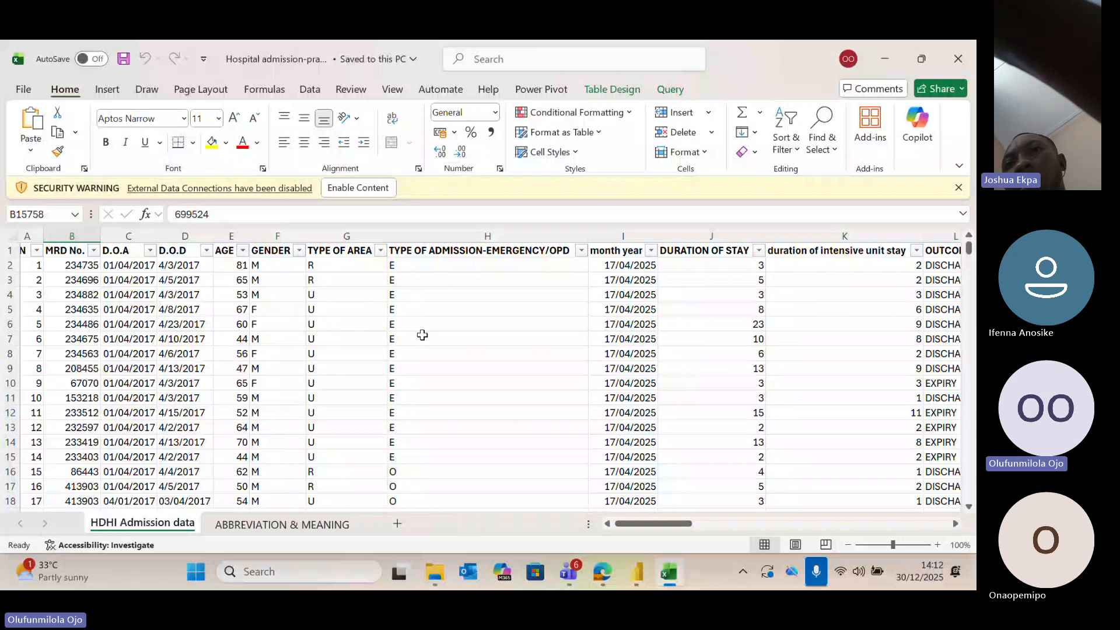
pyautogui.hscroll(3, 422, 334)
pyautogui.hscroll(6, 528, 341)
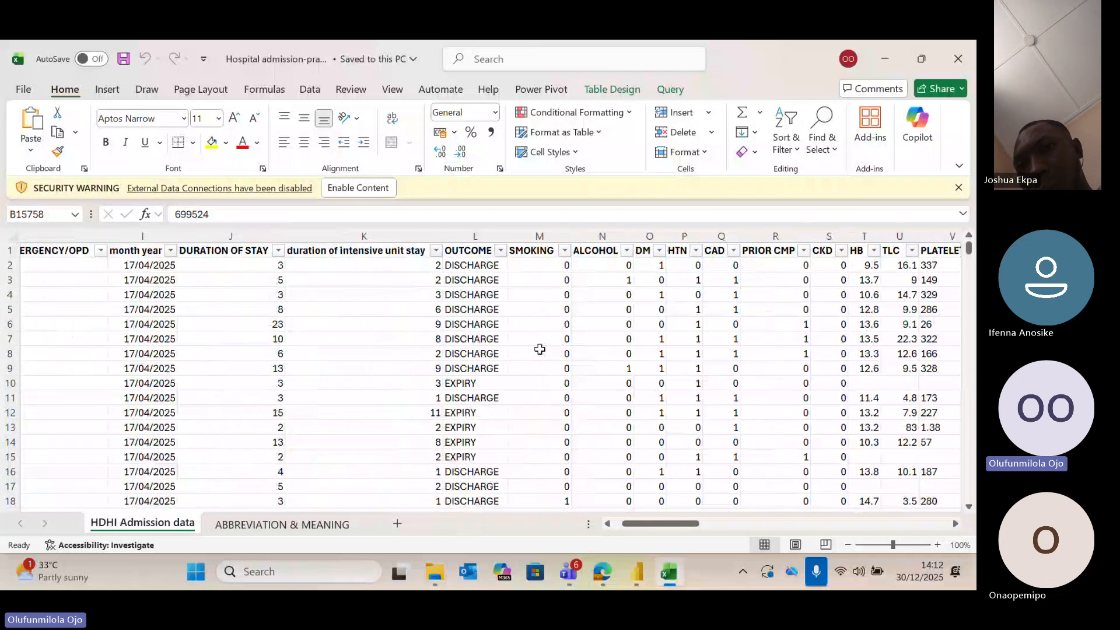
pyautogui.hscroll(4, 539, 349)
pyautogui.hscroll(-2, 539, 349)
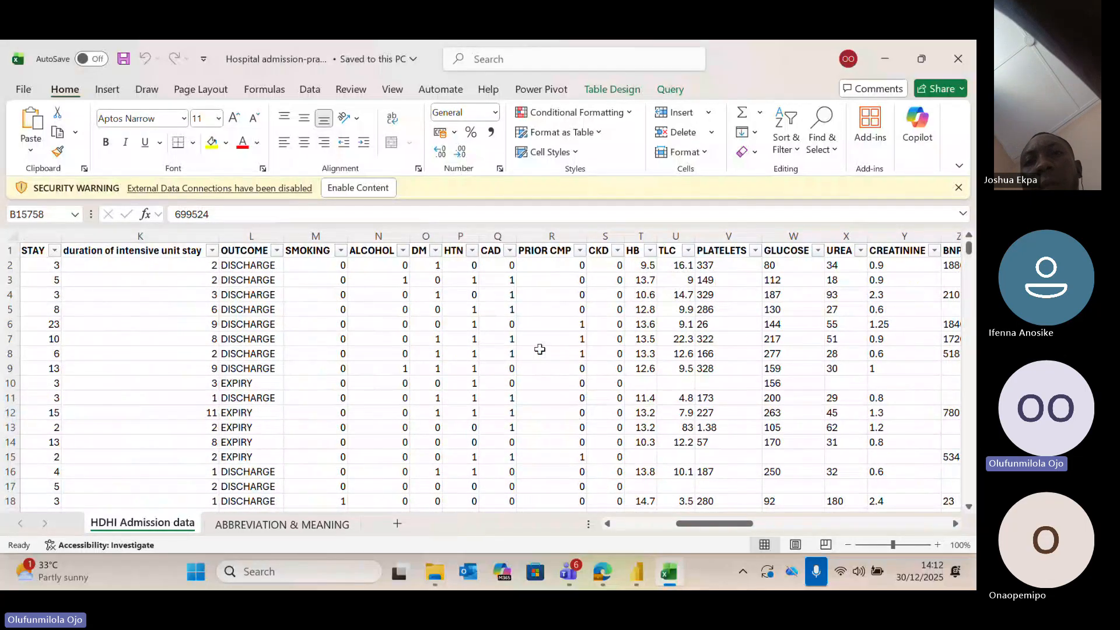
pyautogui.hscroll(1, 540, 349)
pyautogui.hscroll(3, 539, 349)
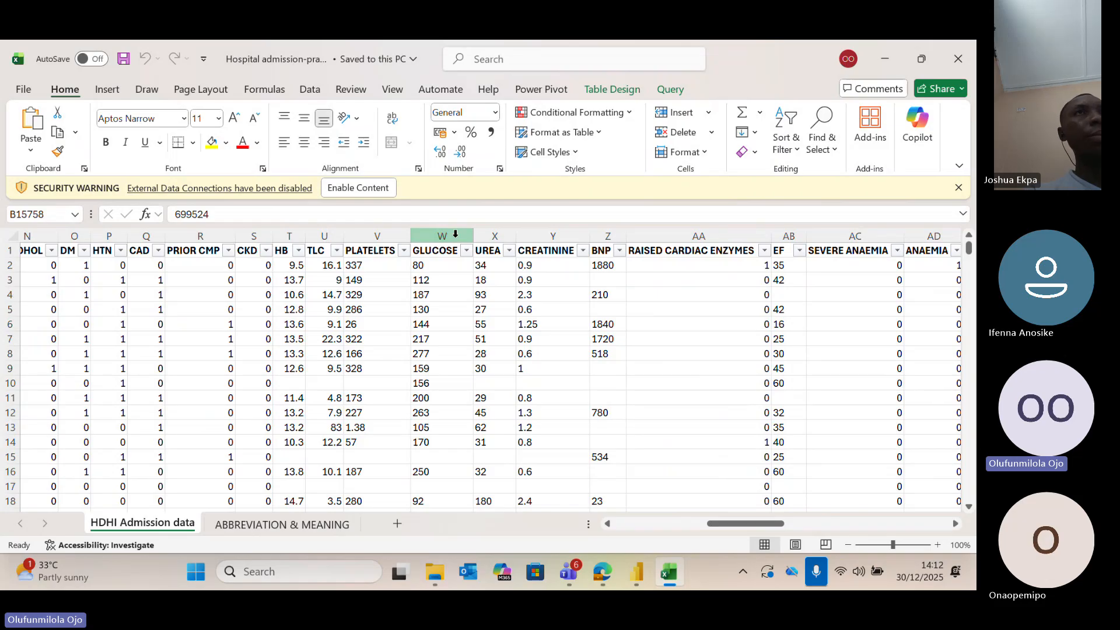
pyautogui.hscroll(3, 500, 317)
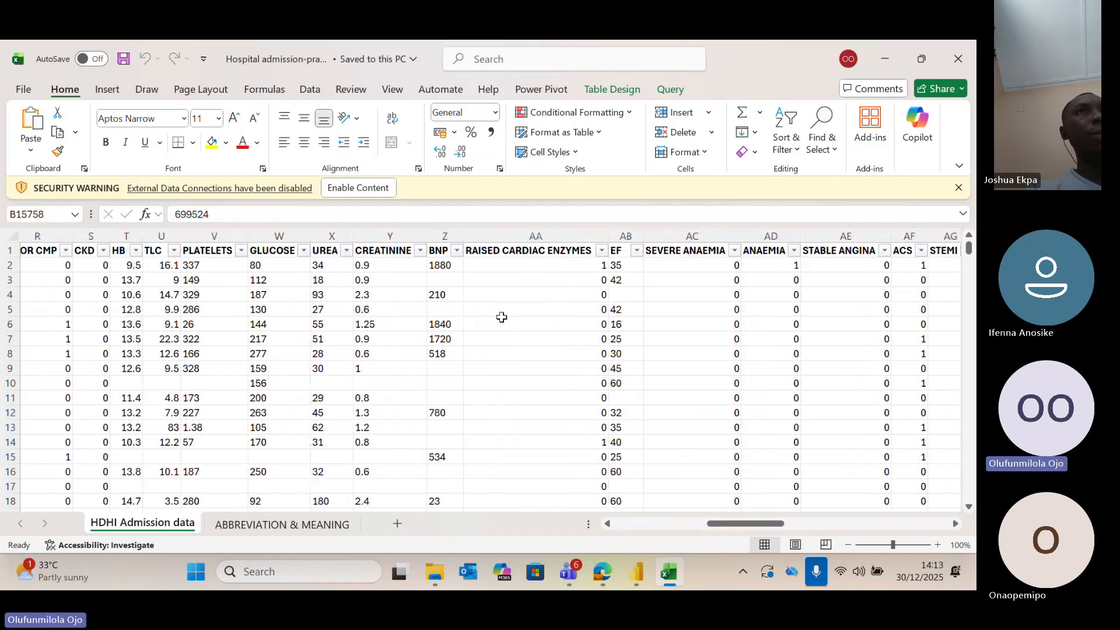
pyautogui.hscroll(-6, 502, 317)
pyautogui.hscroll(-6, 501, 318)
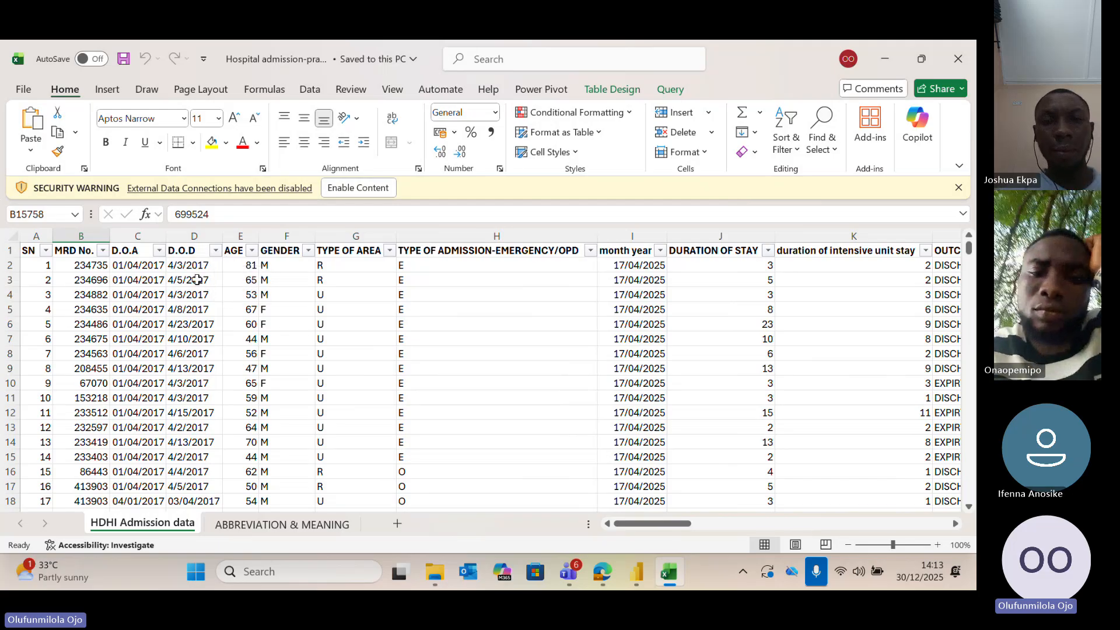
# Inspect the admission dates through the D.O.A column's filter without applying it, and select the whole DURATION OF STAY column.
pyautogui.click(159, 251)
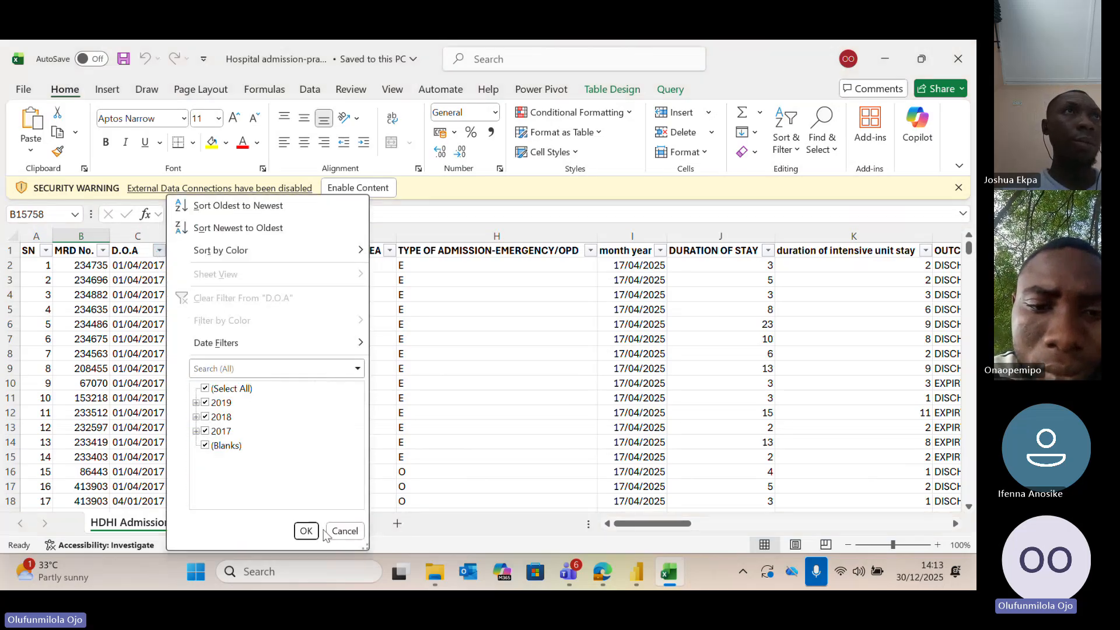
pyautogui.click(342, 531)
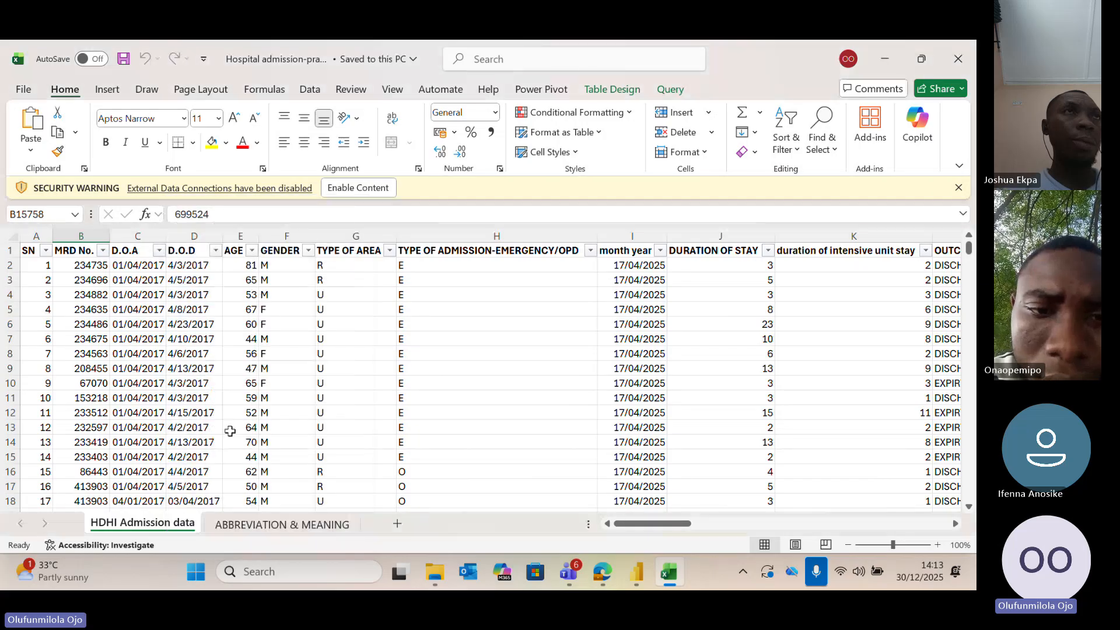
pyautogui.click(137, 297)
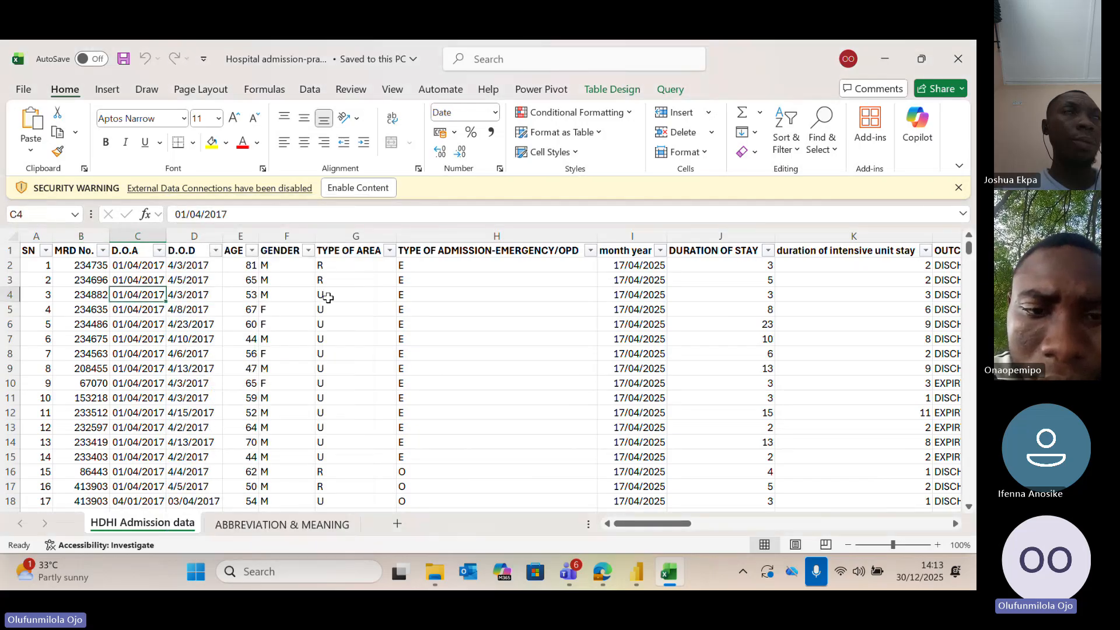
pyautogui.click(733, 236)
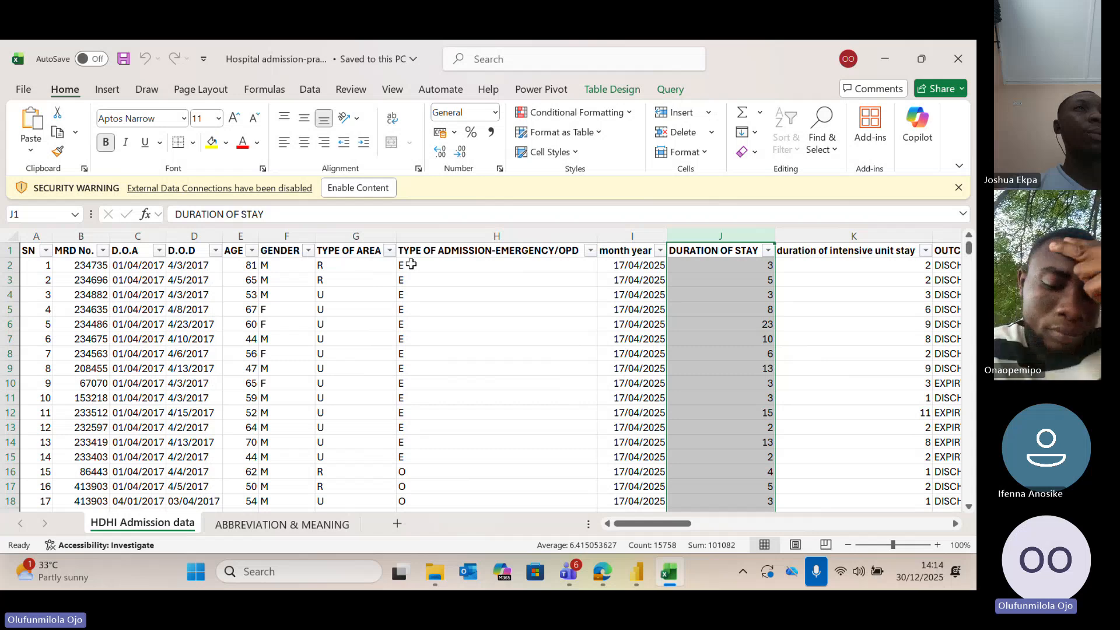
pyautogui.click(159, 251)
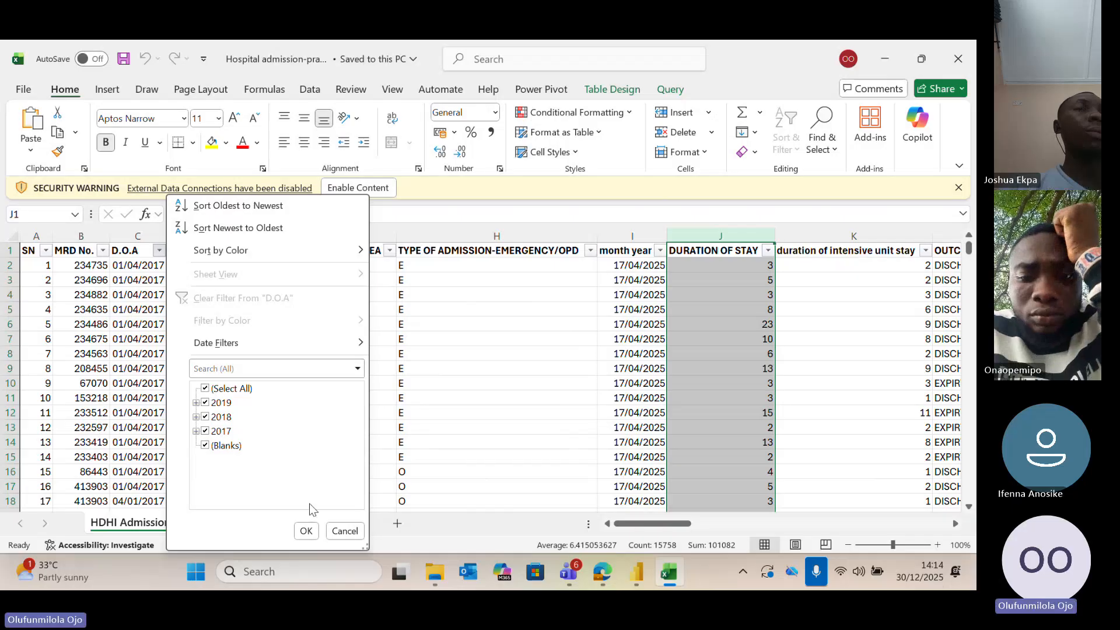
pyautogui.click(344, 530)
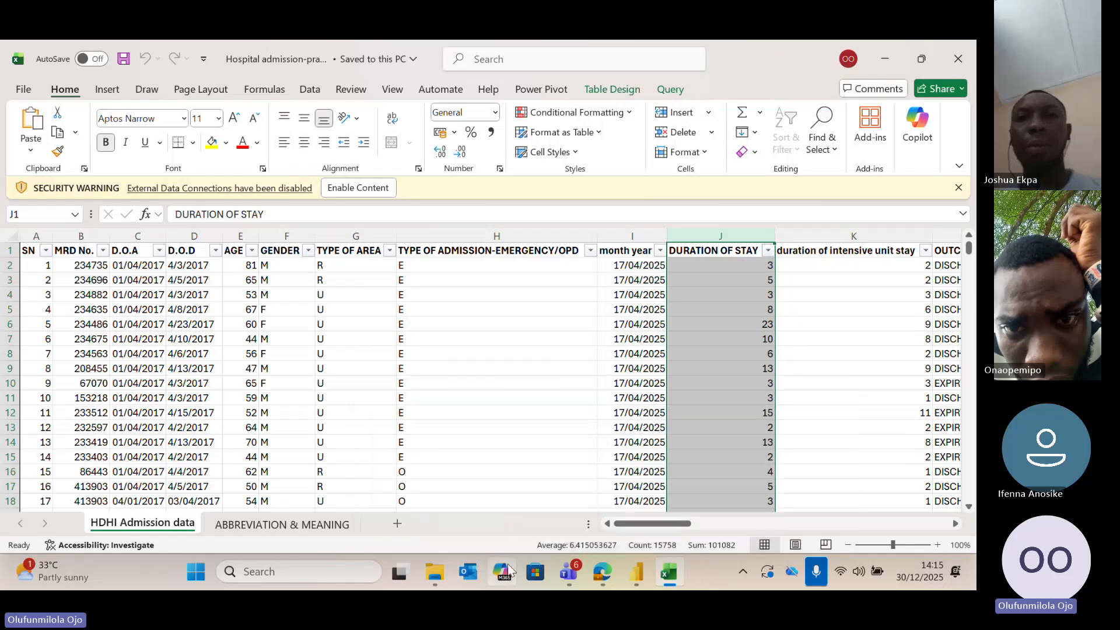
pyautogui.moveTo(568, 571)
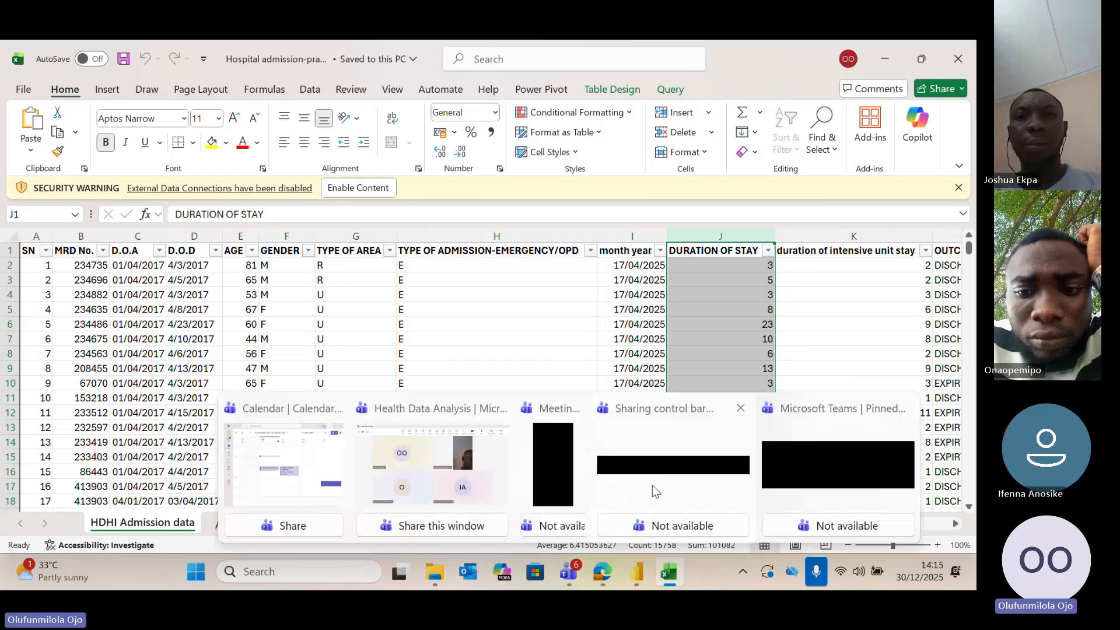
pyautogui.click(803, 495)
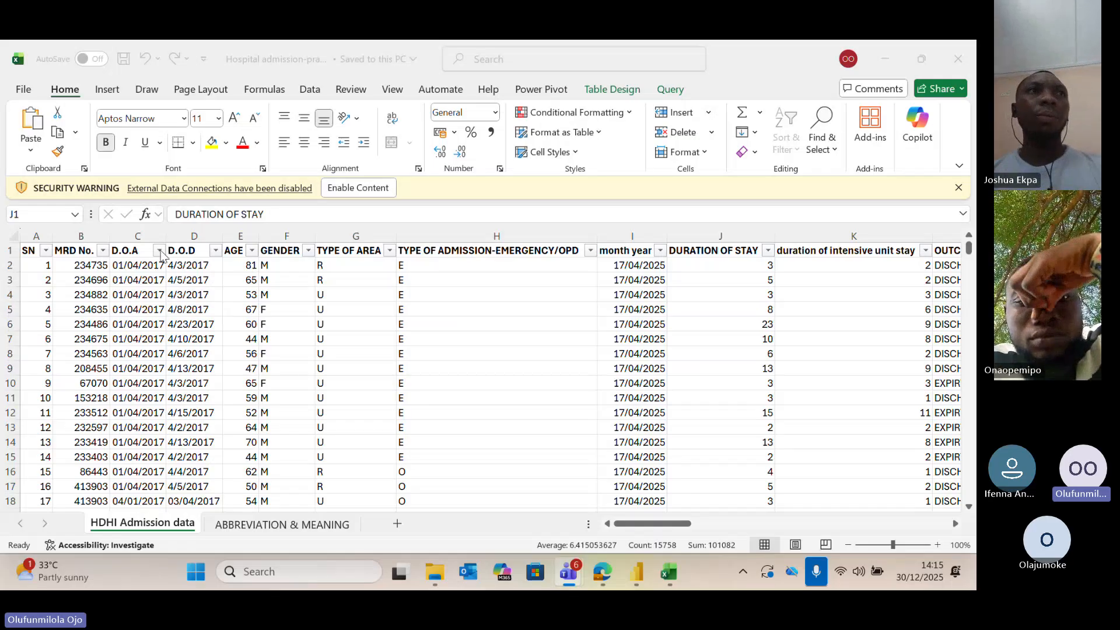
# Inspect the discharge dates listed in the D.O.D column's filter without applying any filter.
pyautogui.click(217, 253)
pyautogui.click(217, 253)
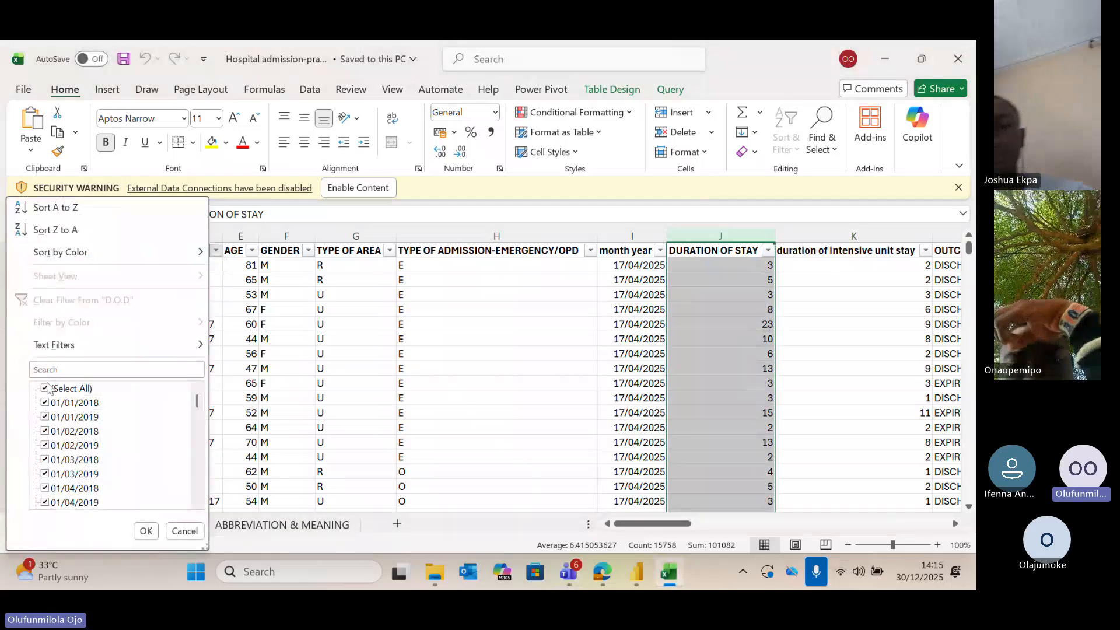
pyautogui.click(45, 388)
pyautogui.scroll(-15, 117, 428)
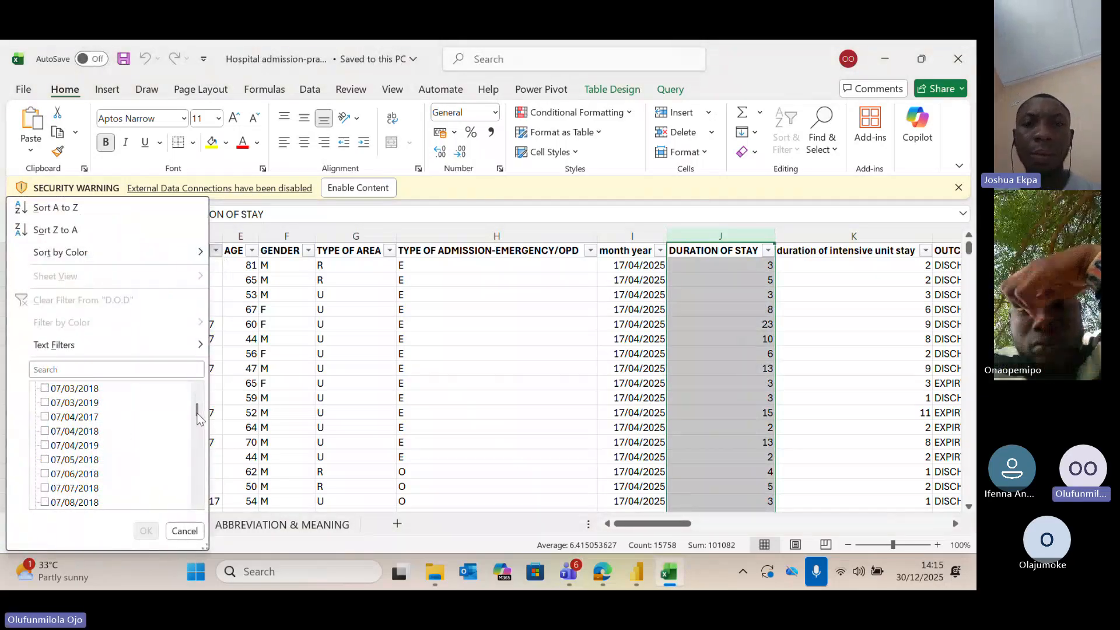
pyautogui.moveTo(198, 414); pyautogui.dragTo(204, 302)
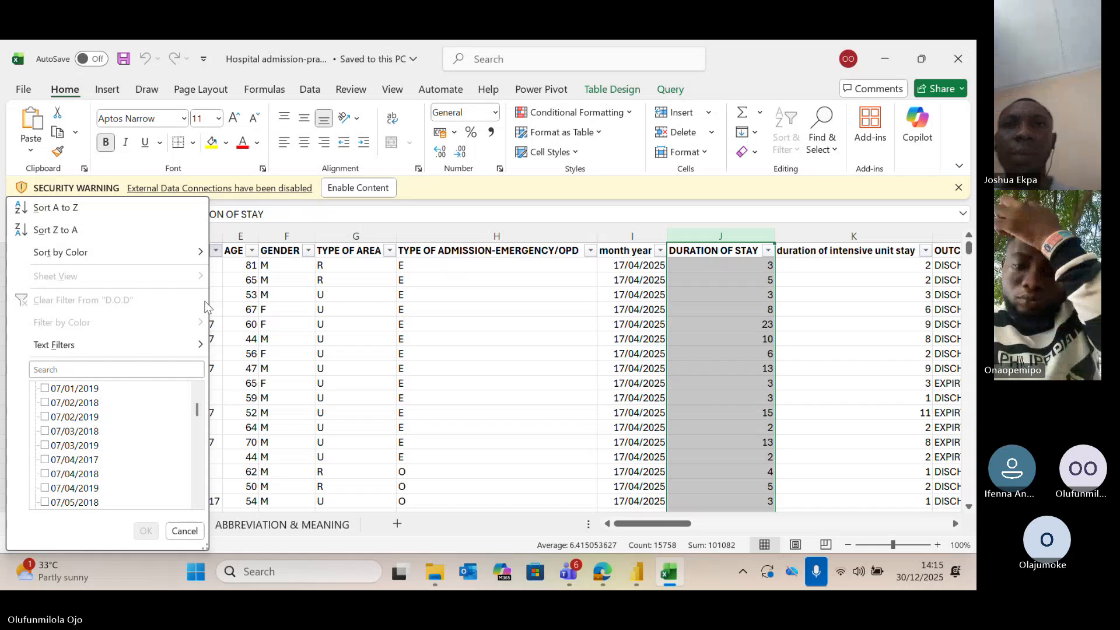
pyautogui.click(184, 531)
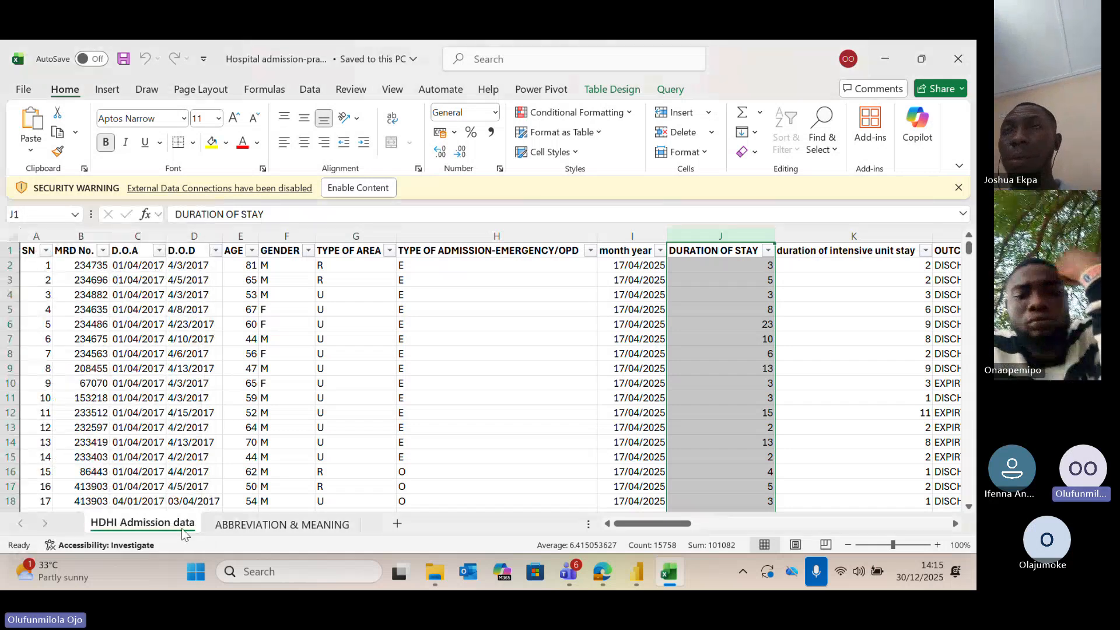
# Try filtering the D.O.A column to its blank entries only, and undo the filter.
pyautogui.click(159, 251)
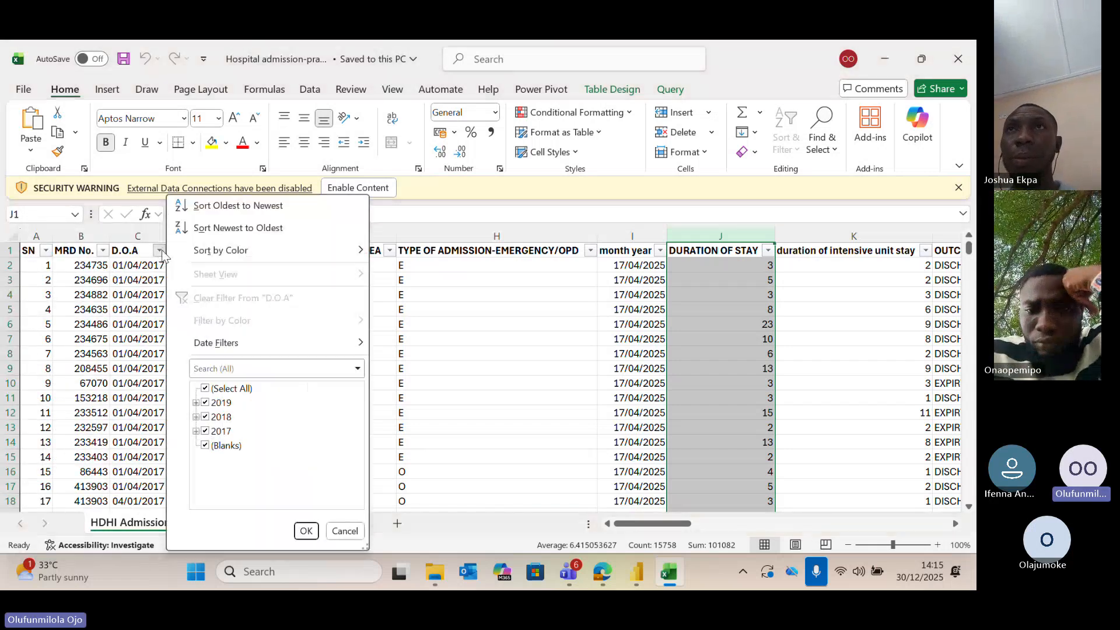
pyautogui.click(206, 389)
pyautogui.click(205, 445)
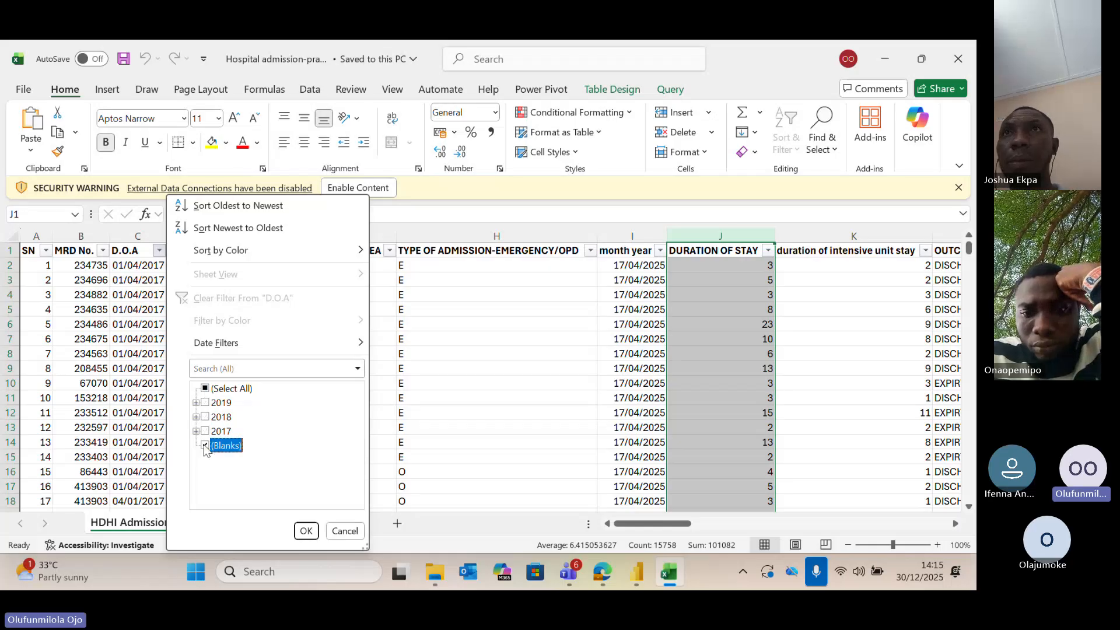
pyautogui.click(306, 531)
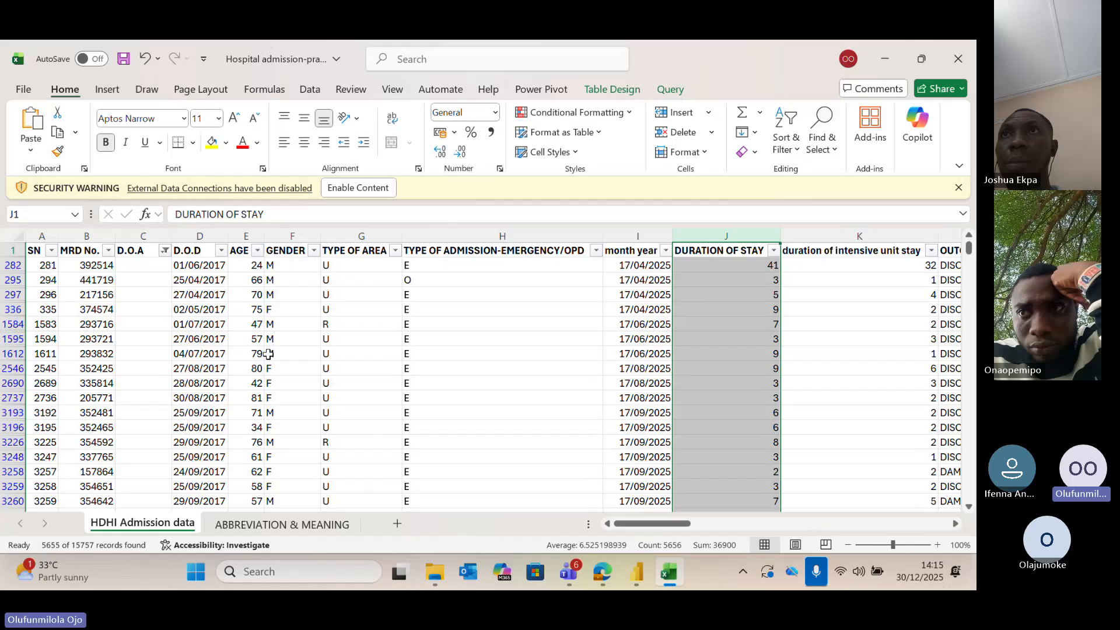
pyautogui.hotkey('ctrl', 'z')
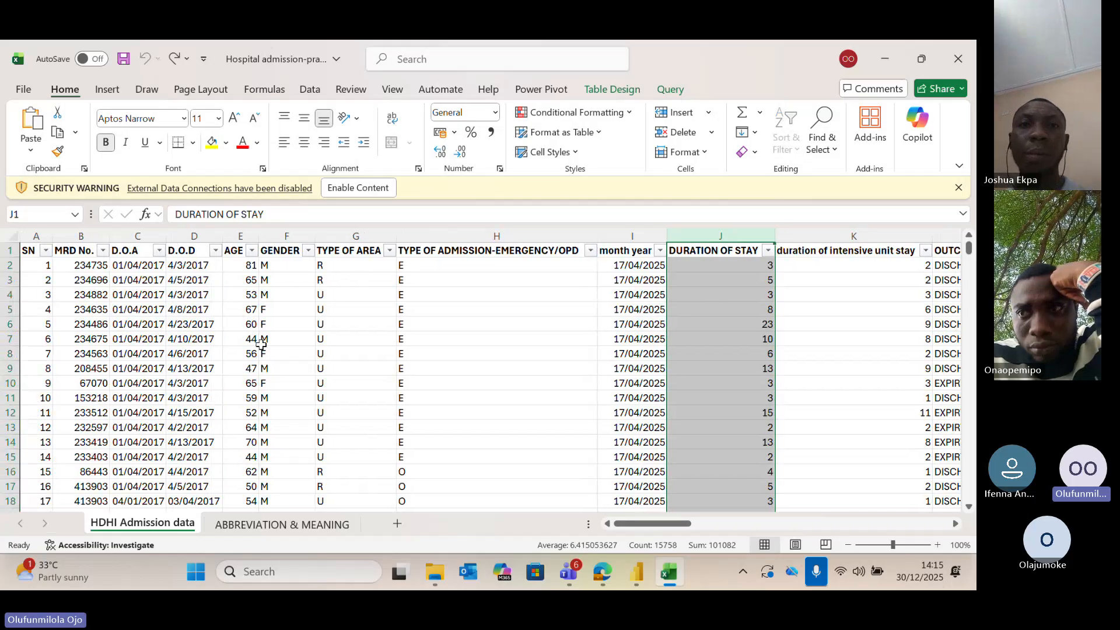
pyautogui.rightClick(187, 237)
pyautogui.click(224, 389)
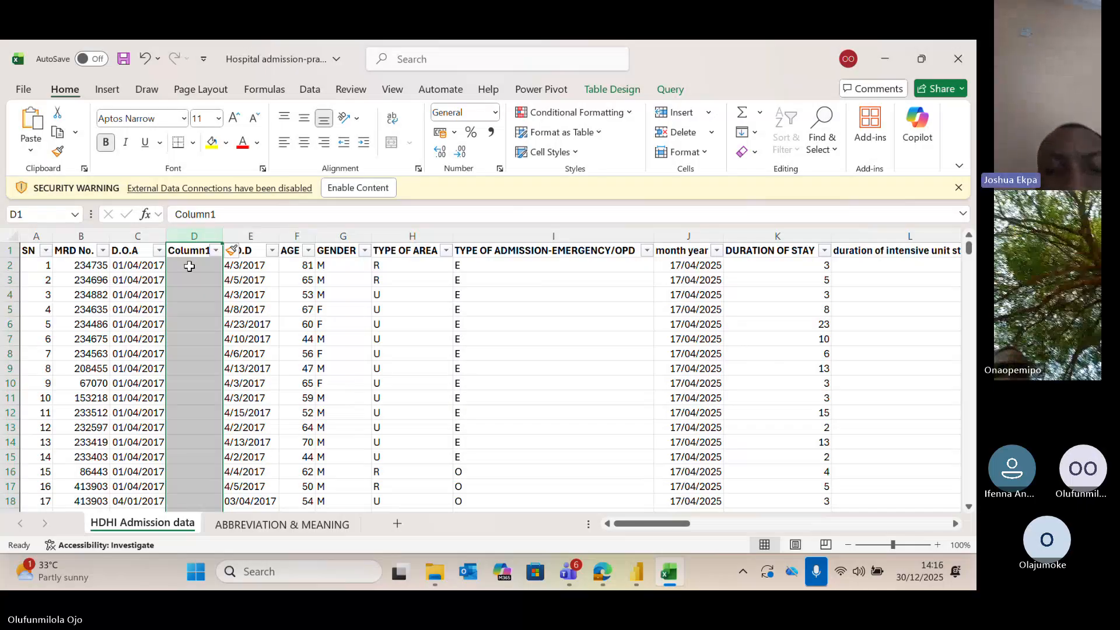
pyautogui.hotkey('ctrl', 'z')
# Insert a new table column between the D.O.D and AGE columns.
pyautogui.click(240, 237)
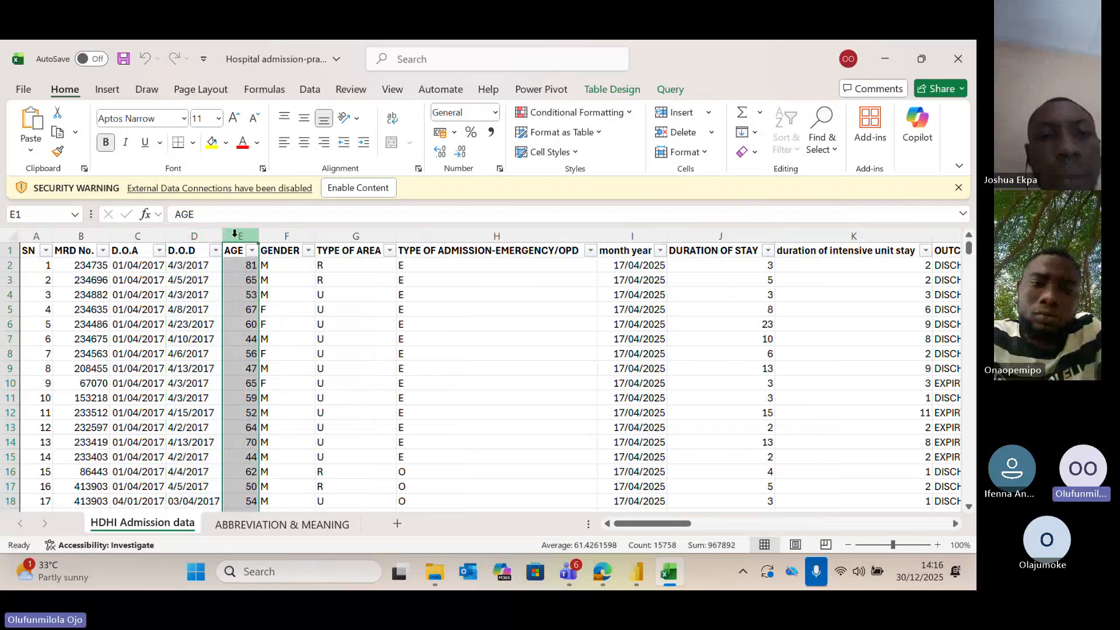
pyautogui.rightClick(239, 237)
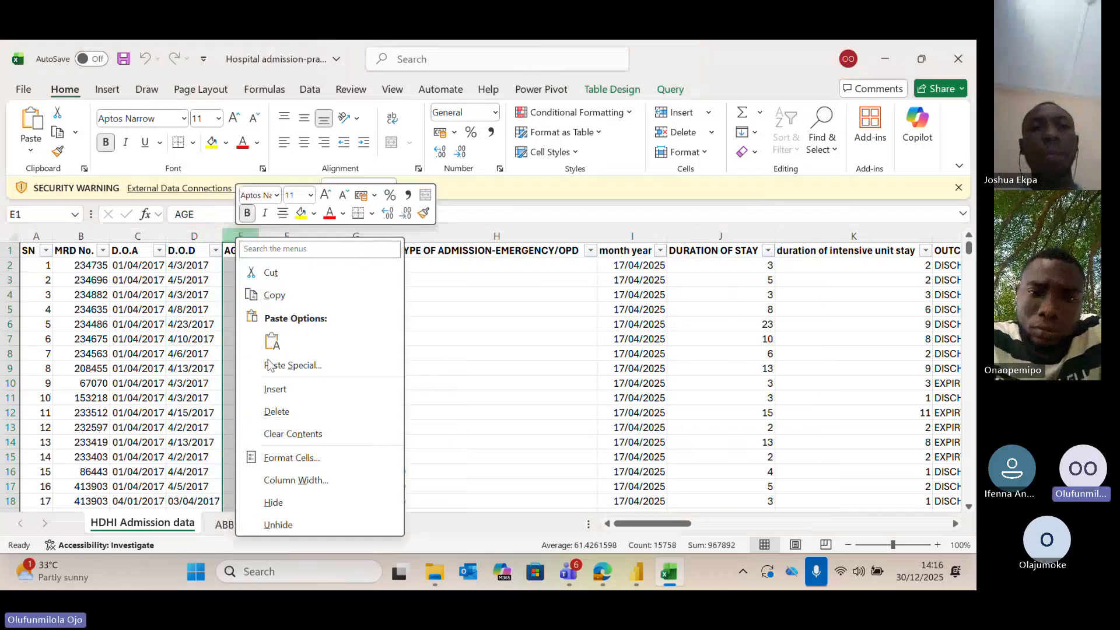
pyautogui.click(289, 389)
pyautogui.click(241, 268)
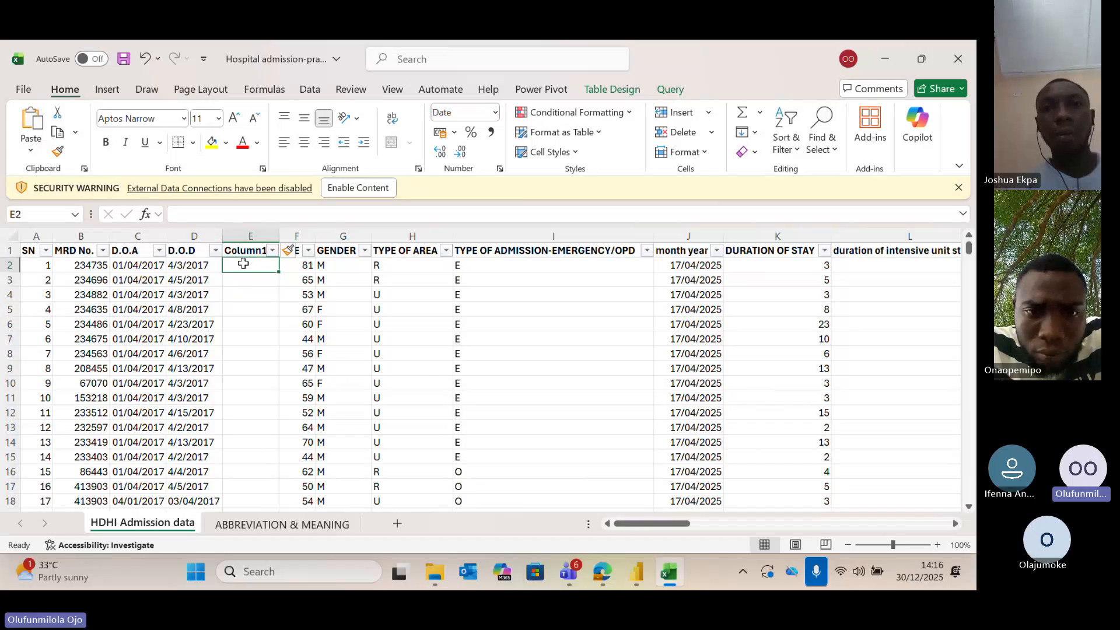
# Filter the D.O.A column to show only the rows with blank admission dates.
pyautogui.click(159, 250)
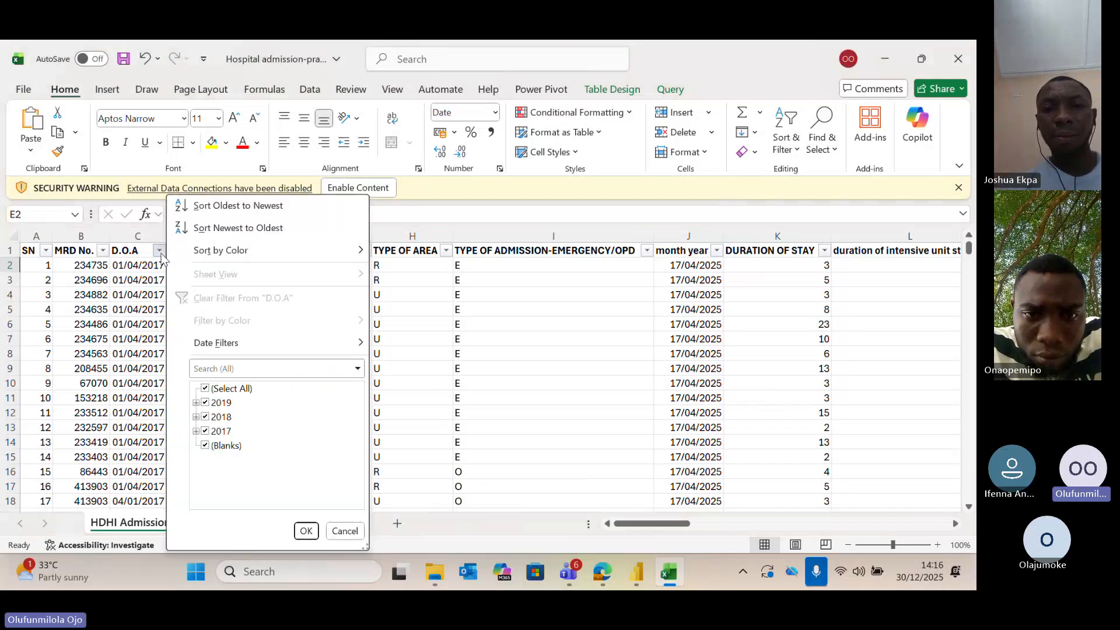
pyautogui.click(206, 389)
pyautogui.click(205, 445)
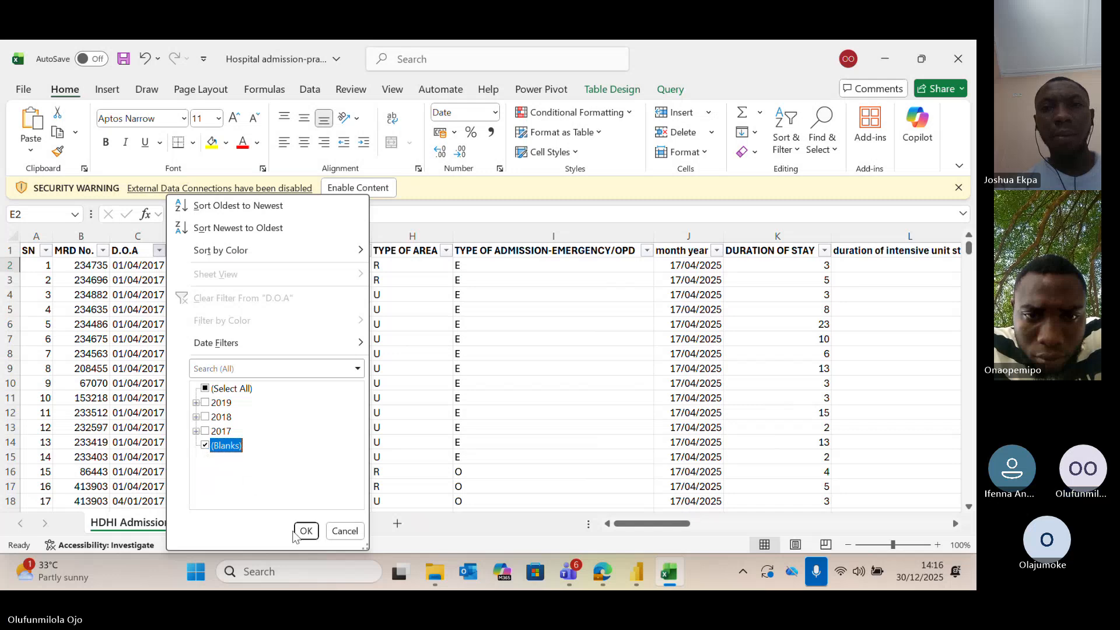
pyautogui.click(308, 532)
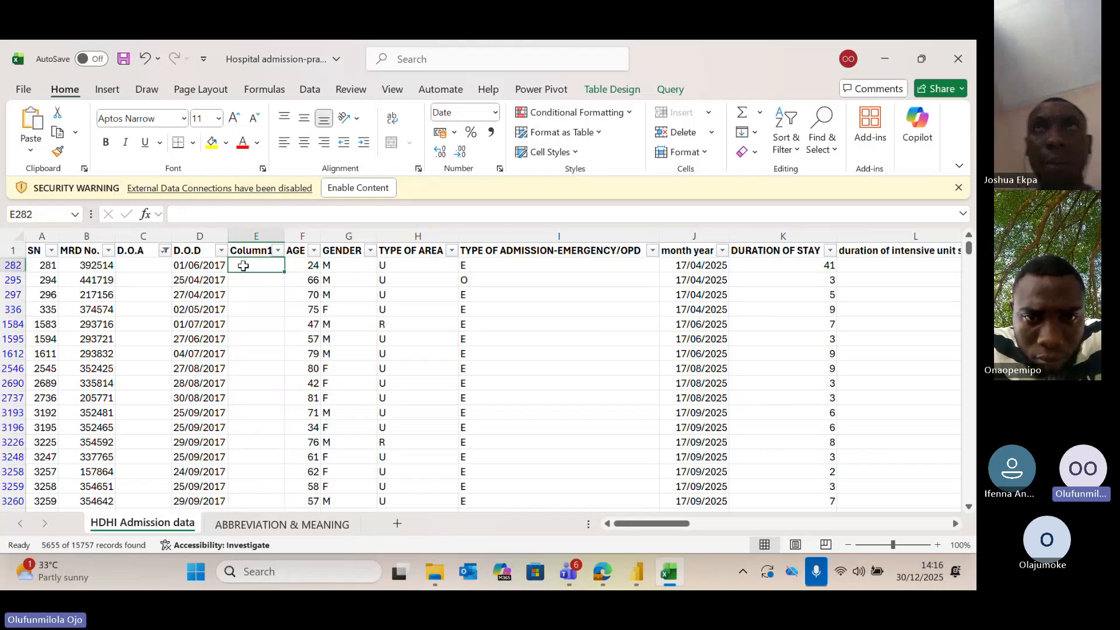
# Calculate admission dates in Column1 with the formula =[@[D.O.D]]-[@[DURATION OF STAY]], starting from cell E282.
pyautogui.write('=')
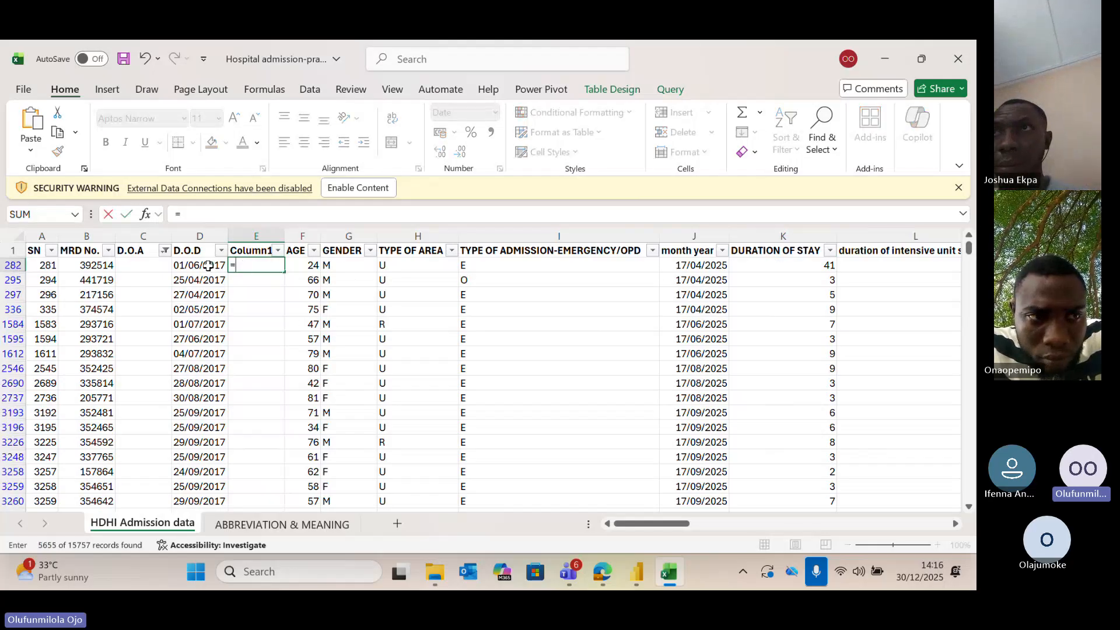
pyautogui.click(208, 266)
pyautogui.write('-')
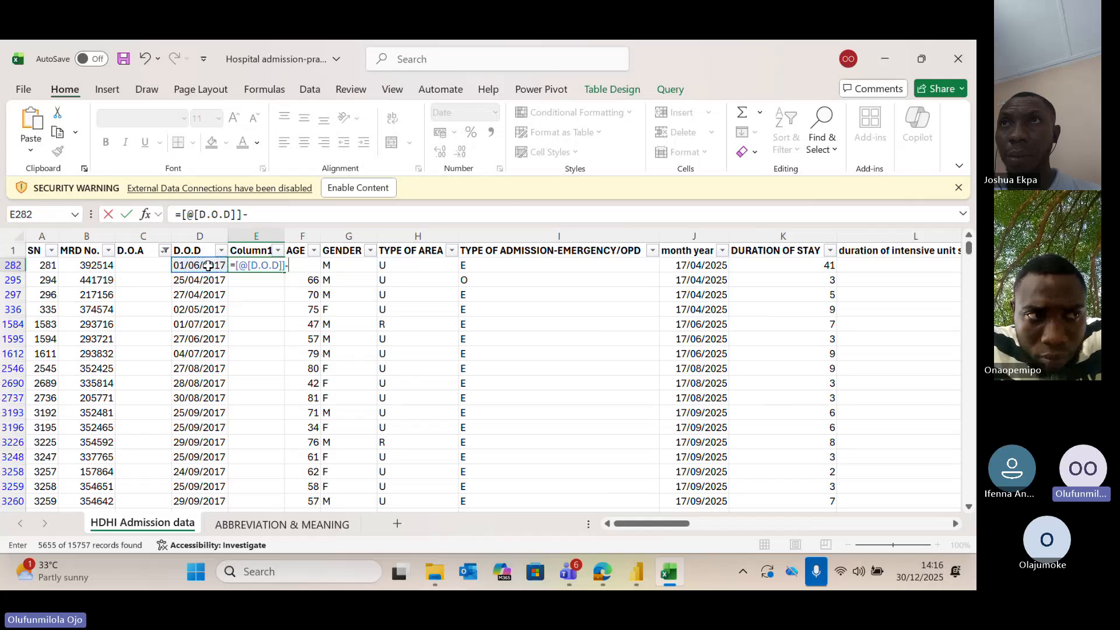
pyautogui.click(765, 266)
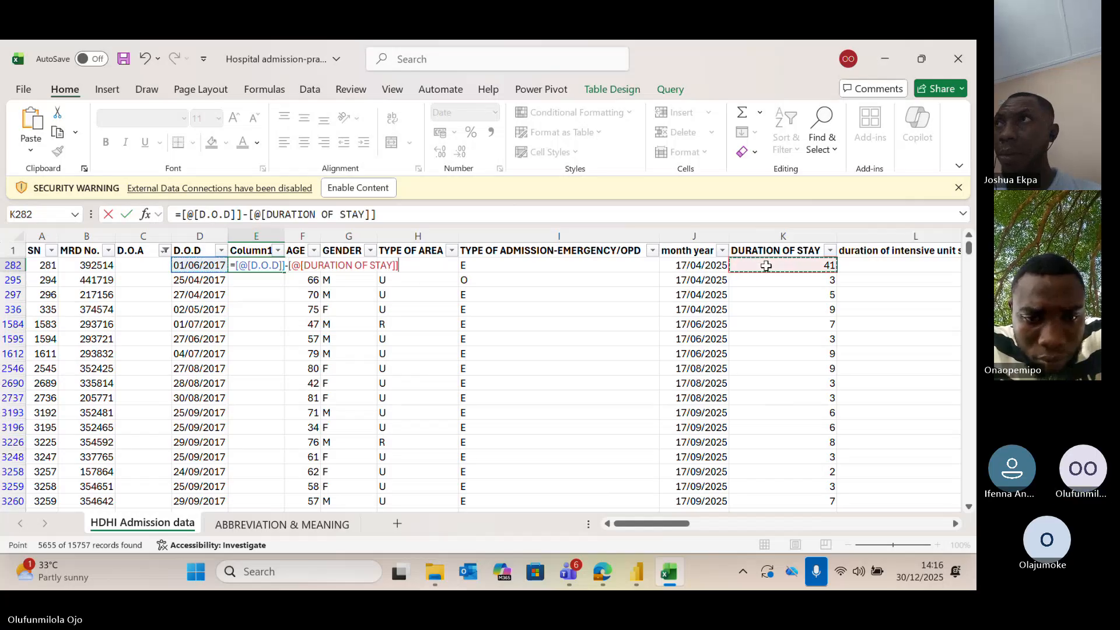
pyautogui.press('Return')
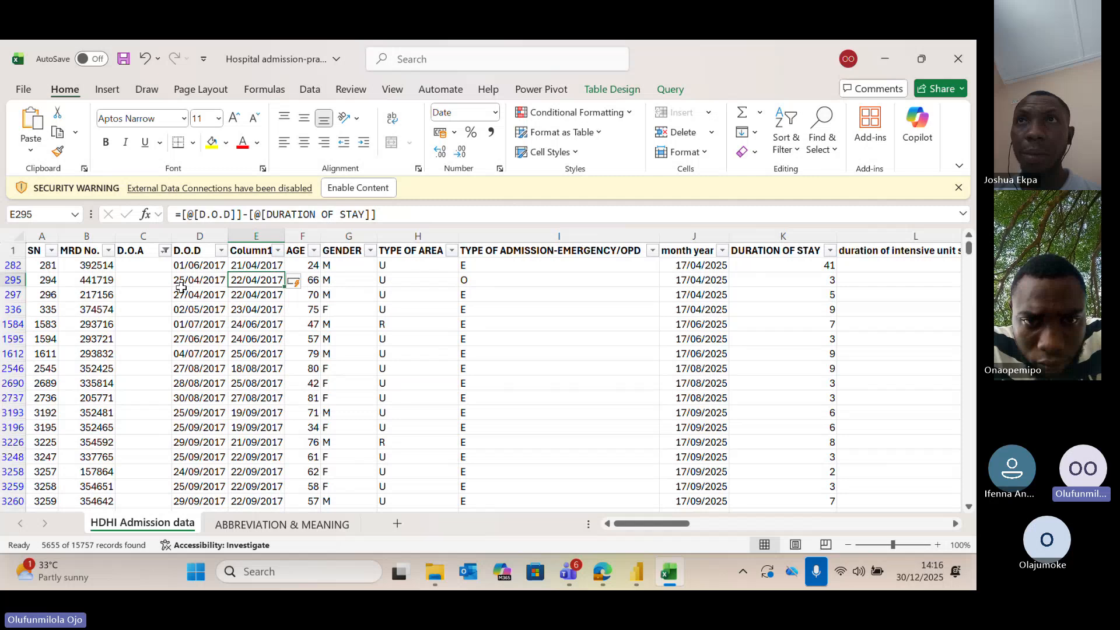
# Enter the formula =[@[D.O.D]]-[@[DURATION OF STAY]] in the first blank D.O.A cell, C282.
pyautogui.click(129, 268)
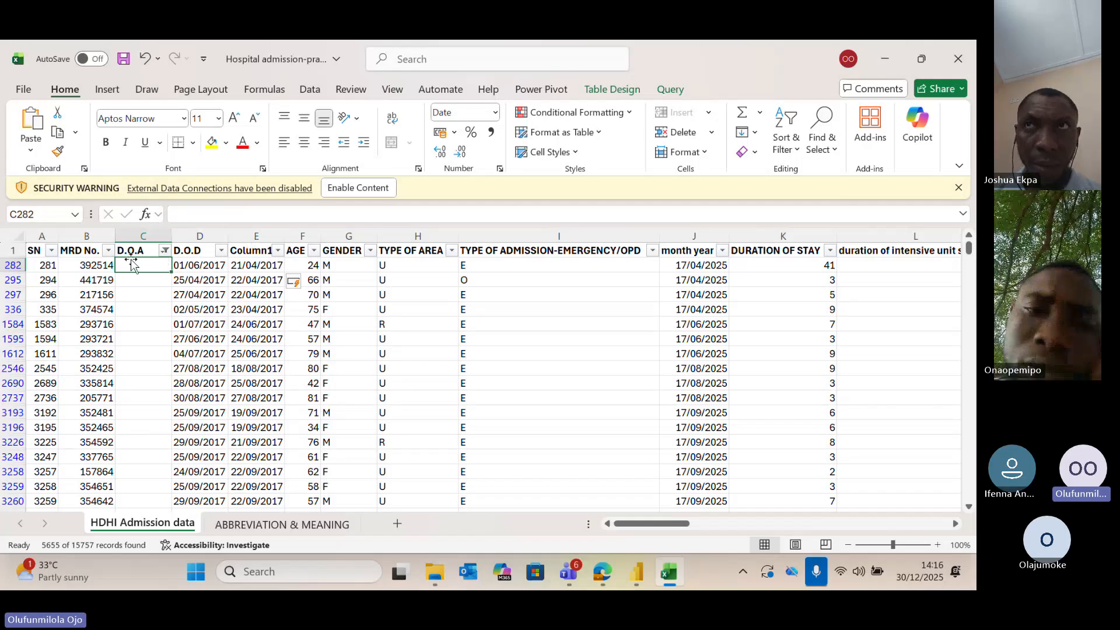
pyautogui.click(192, 220)
pyautogui.write('-')
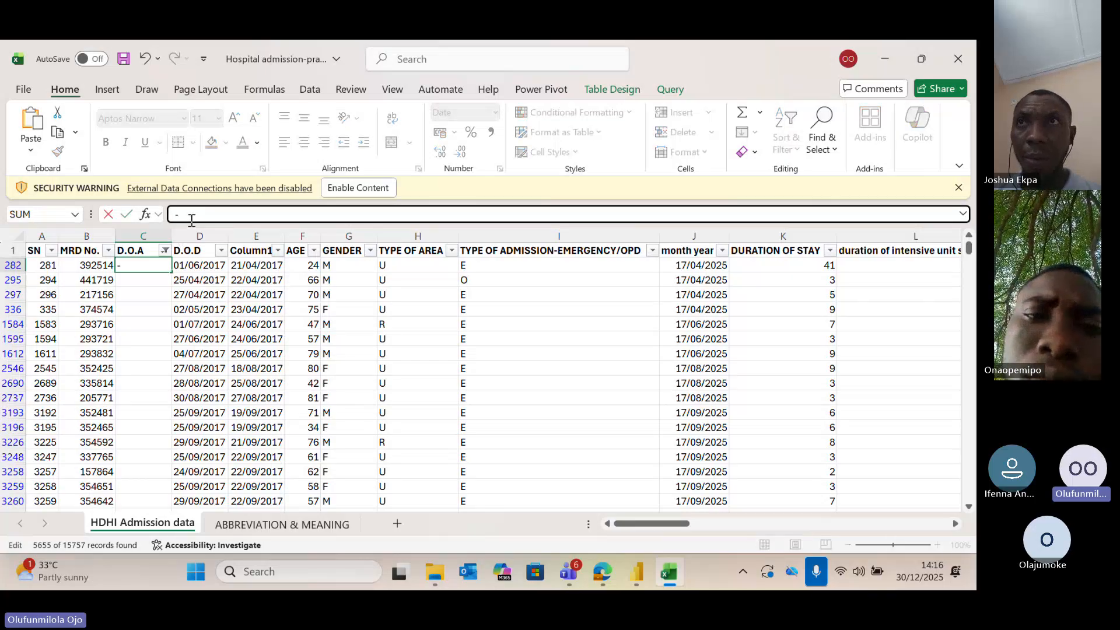
pyautogui.press('BackSpace')
pyautogui.write('=')
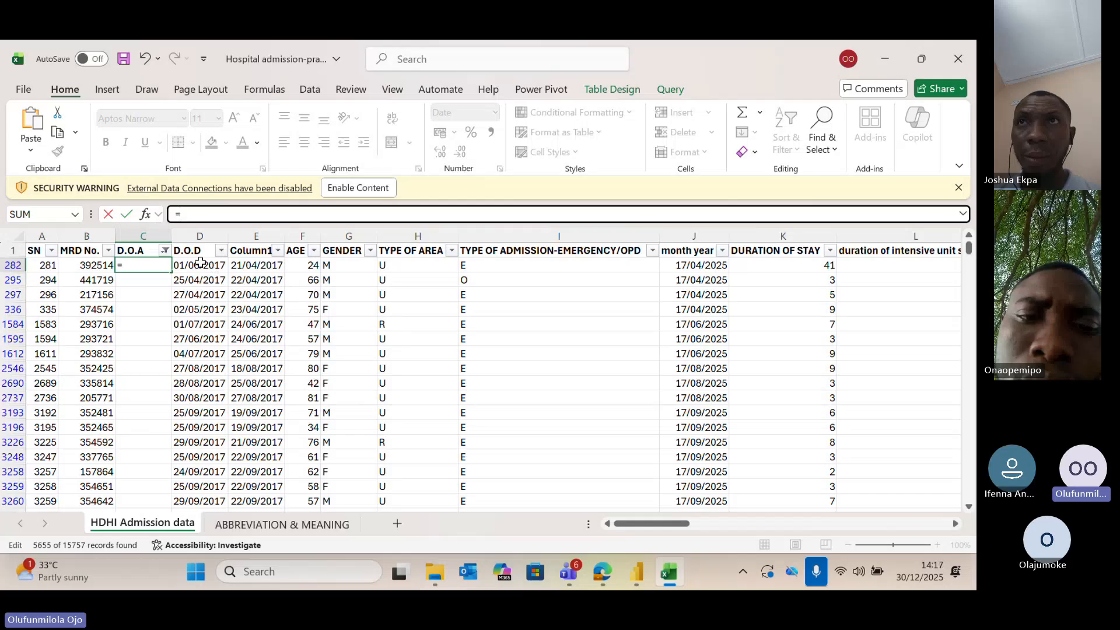
pyautogui.click(200, 263)
pyautogui.write('-')
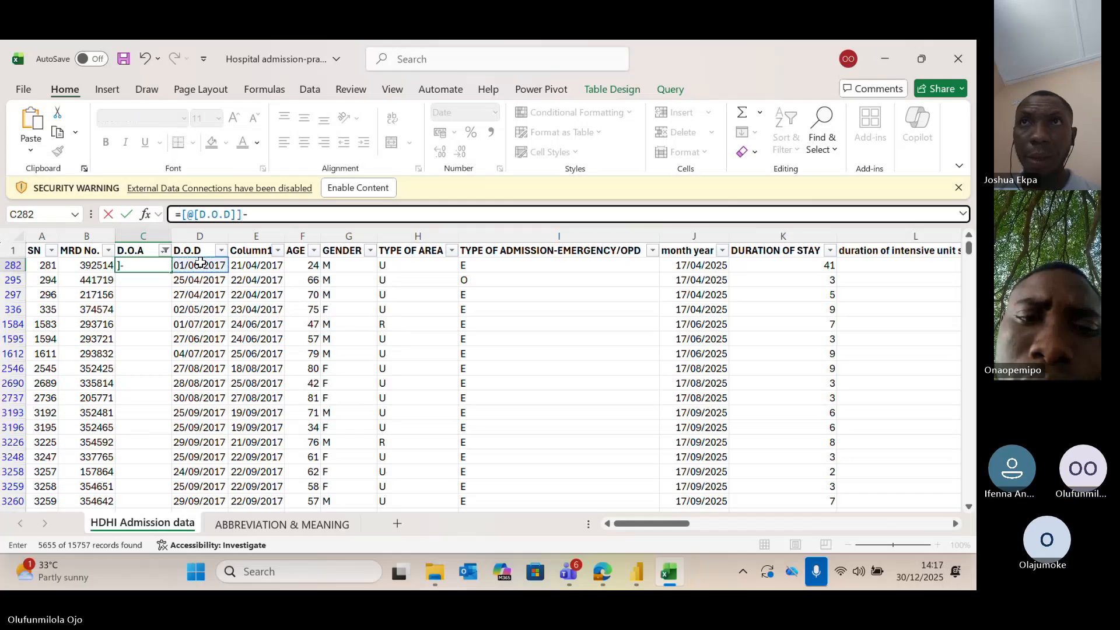
pyautogui.click(802, 266)
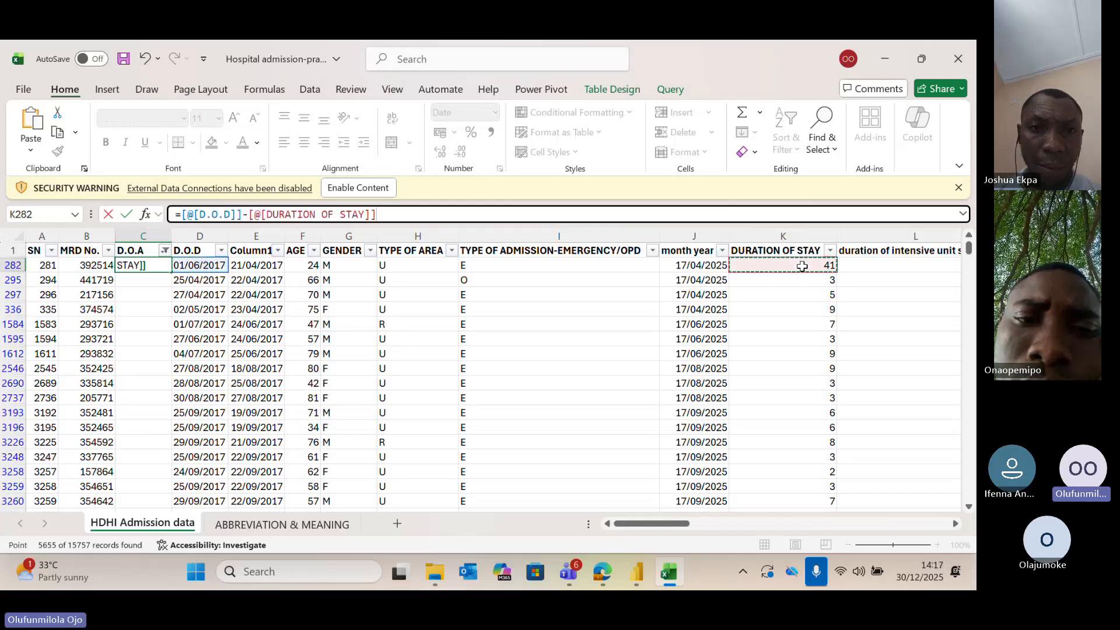
pyautogui.press('Return')
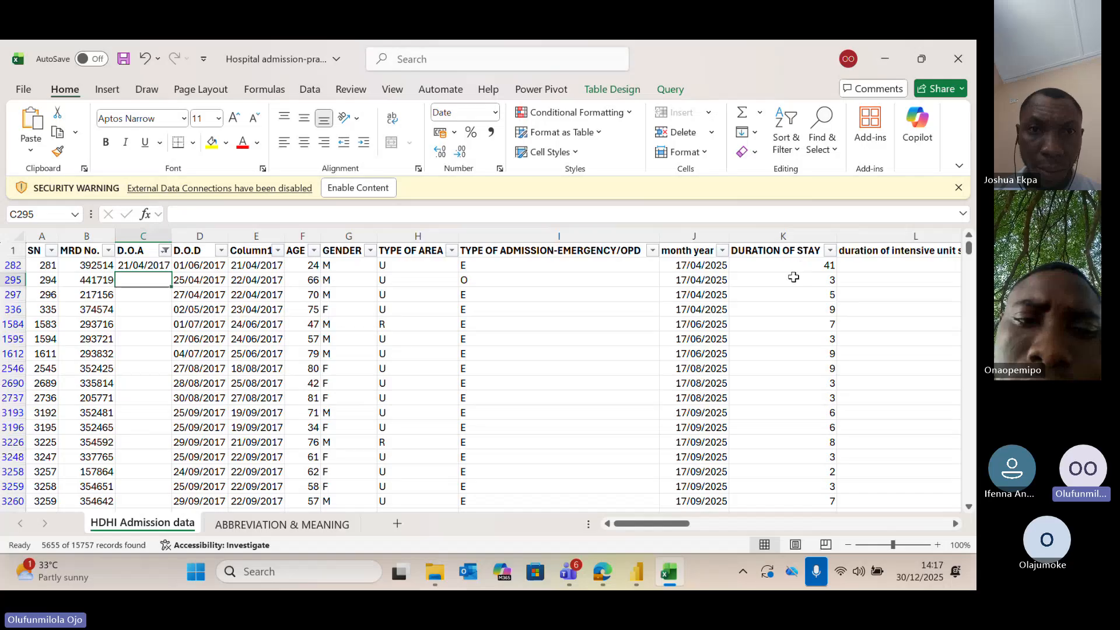
# Fill the D.O.A formula from cell C282 down the filtered blank rows through row 9256.
pyautogui.click(148, 267)
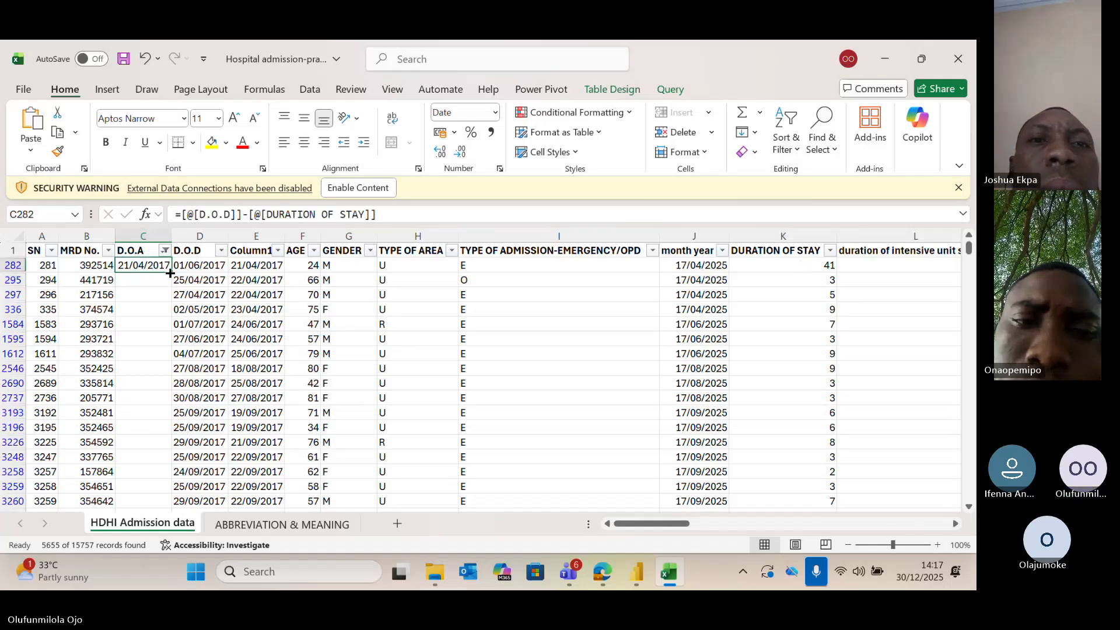
pyautogui.moveTo(169, 273)
pyautogui.mouseDown()
pyautogui.moveTo(174, 517)
pyautogui.moveTo(174, 508)
pyautogui.moveTo(138, 589)
pyautogui.moveTo(136, 493)
pyautogui.moveTo(126, 557)
pyautogui.moveTo(125, 516)
pyautogui.mouseUp()
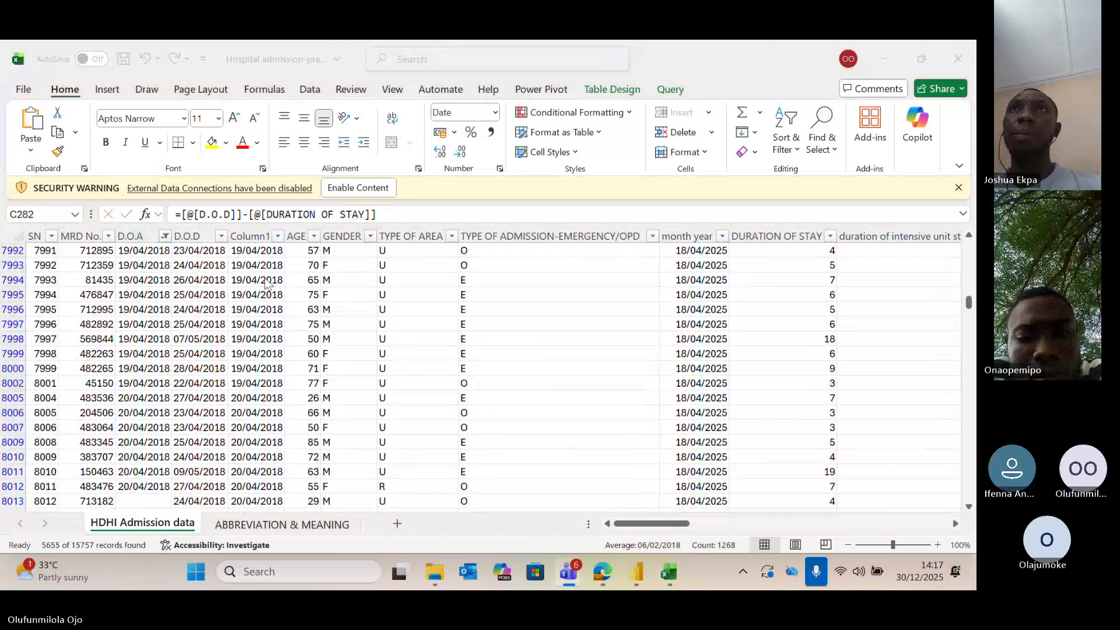
pyautogui.click(147, 398)
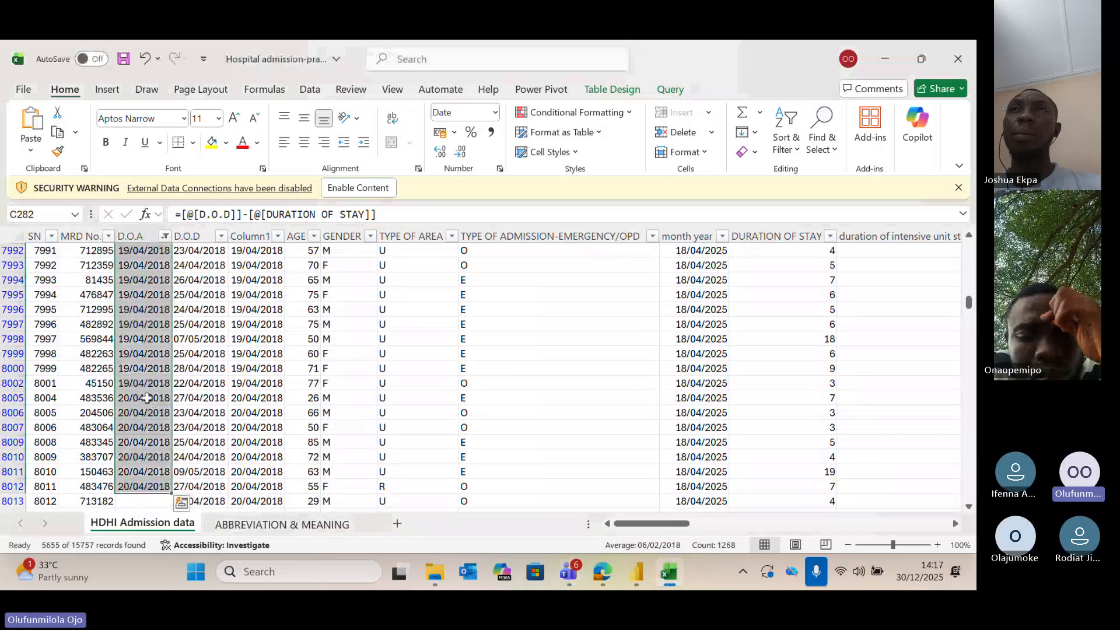
pyautogui.scroll(-3, 149, 396)
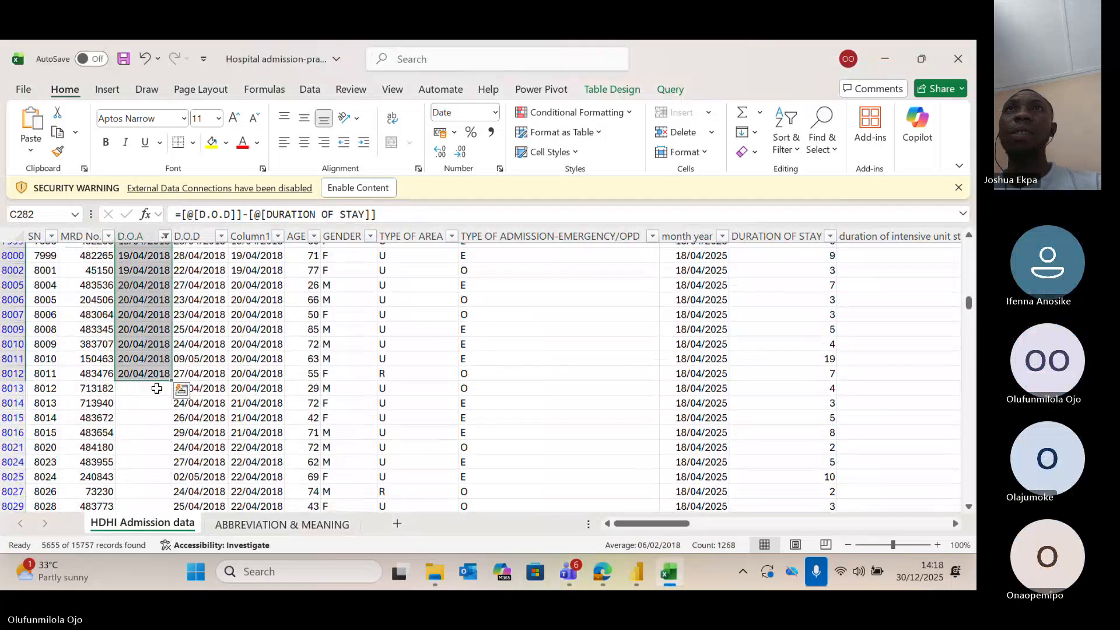
pyautogui.moveTo(172, 380)
pyautogui.mouseDown()
pyautogui.moveTo(169, 588)
pyautogui.moveTo(146, 507)
pyautogui.mouseUp()
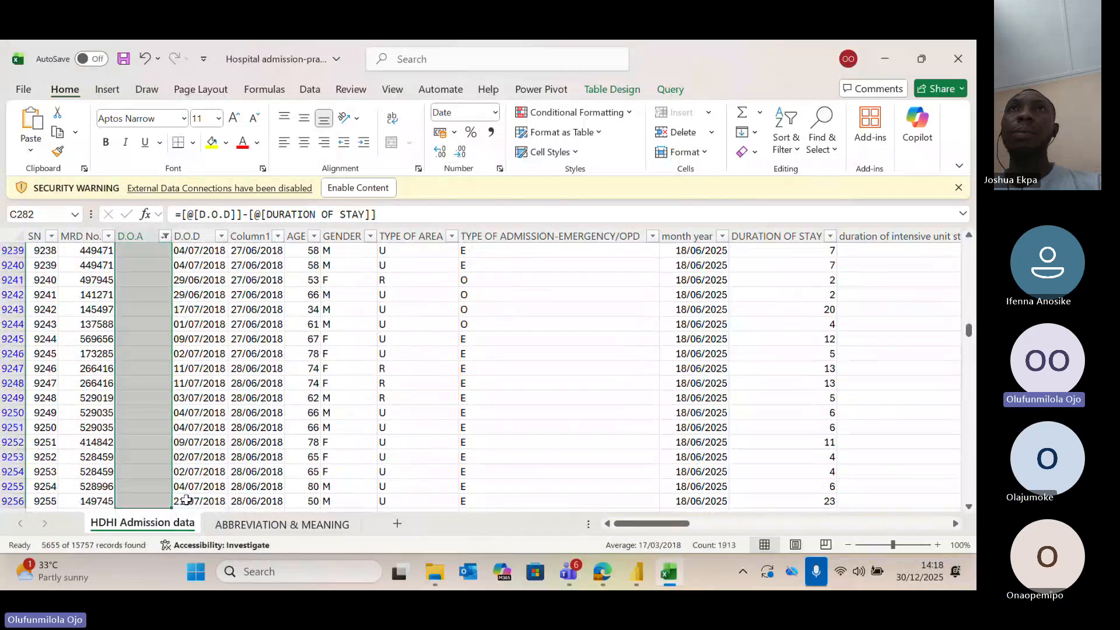
pyautogui.click(297, 430)
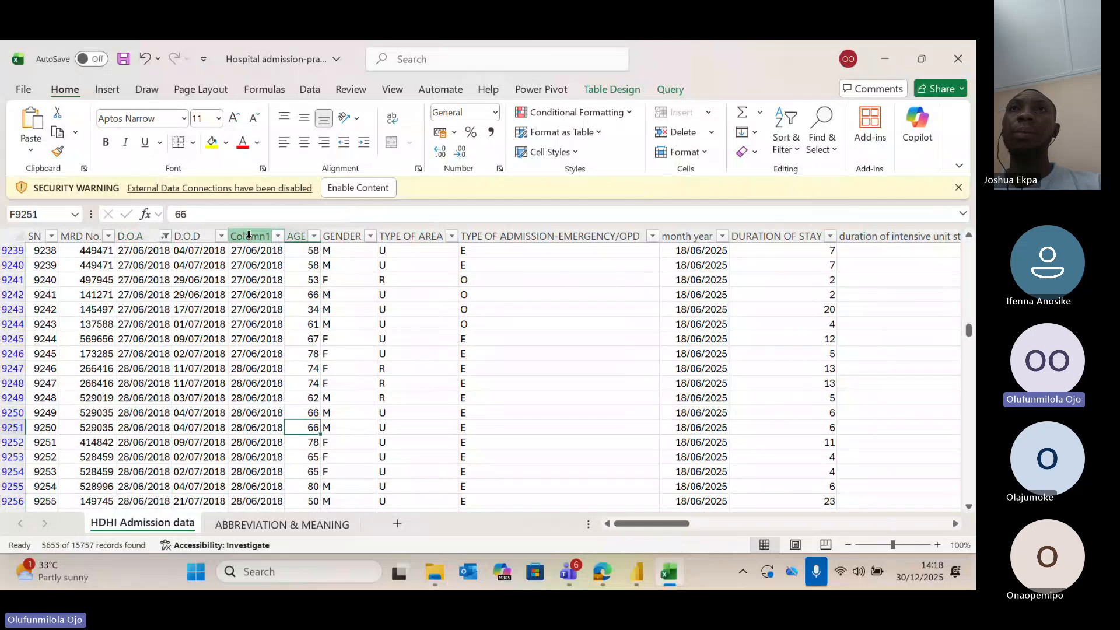
# Turn off the table's filters and delete the helper column Column1 beside D.O.D.
pyautogui.click(249, 235)
pyautogui.hotkey('ctrl', 'shift', 'l')
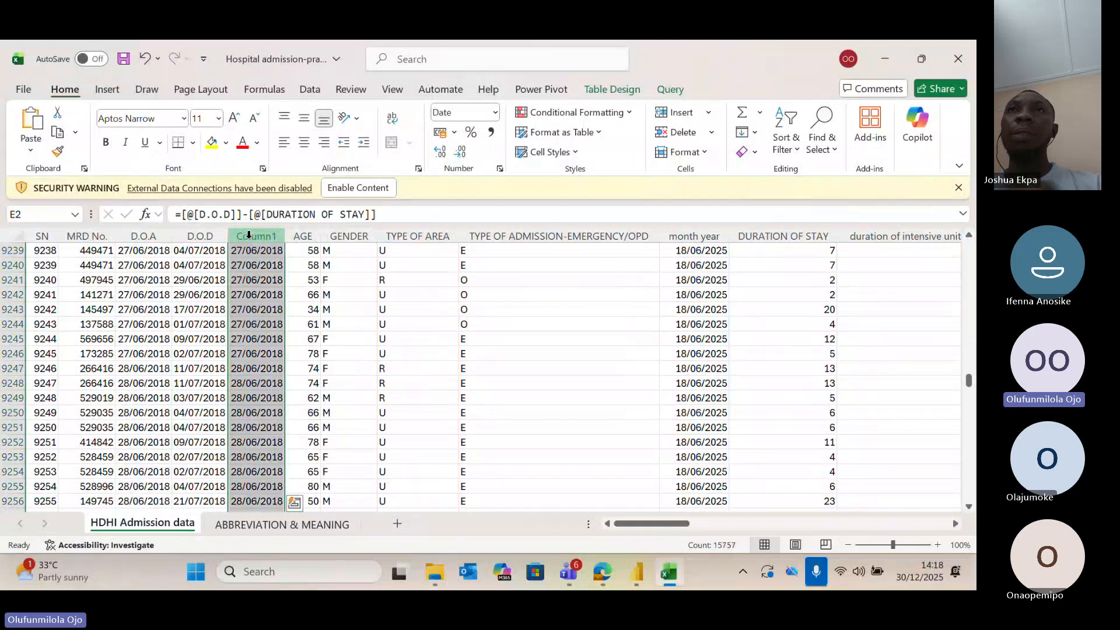
pyautogui.click(249, 235)
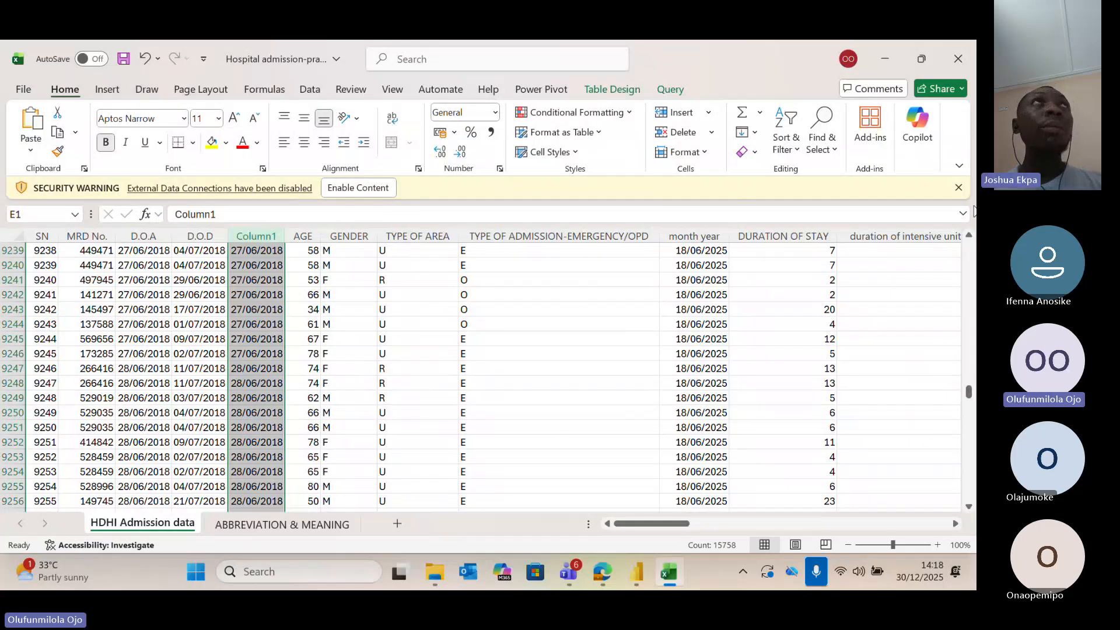
pyautogui.rightClick(256, 248)
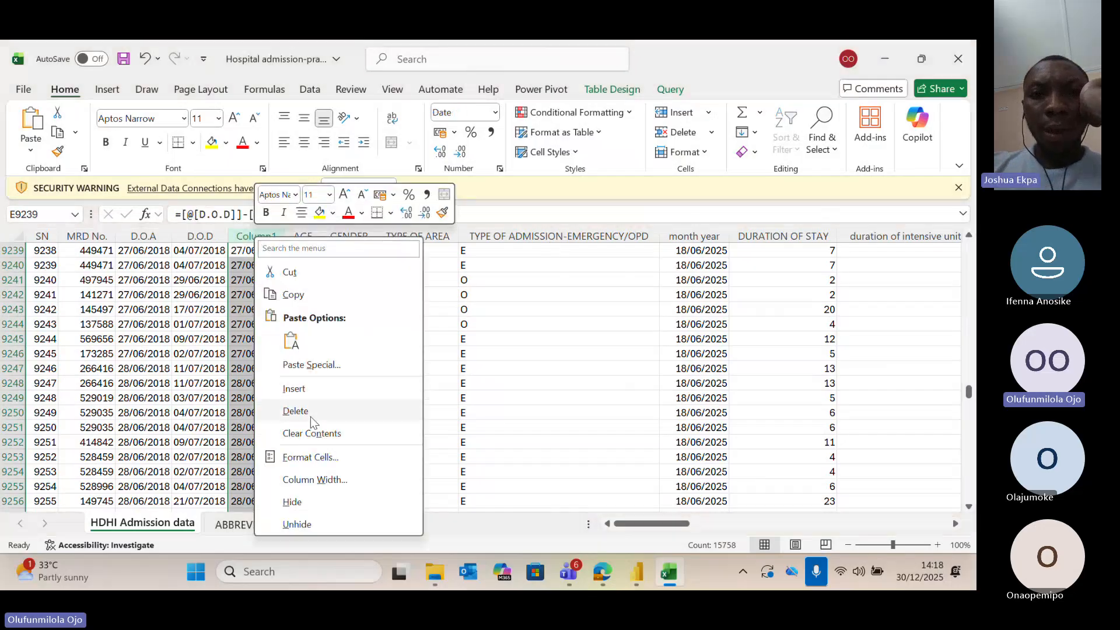
pyautogui.click(315, 411)
pyautogui.click(138, 308)
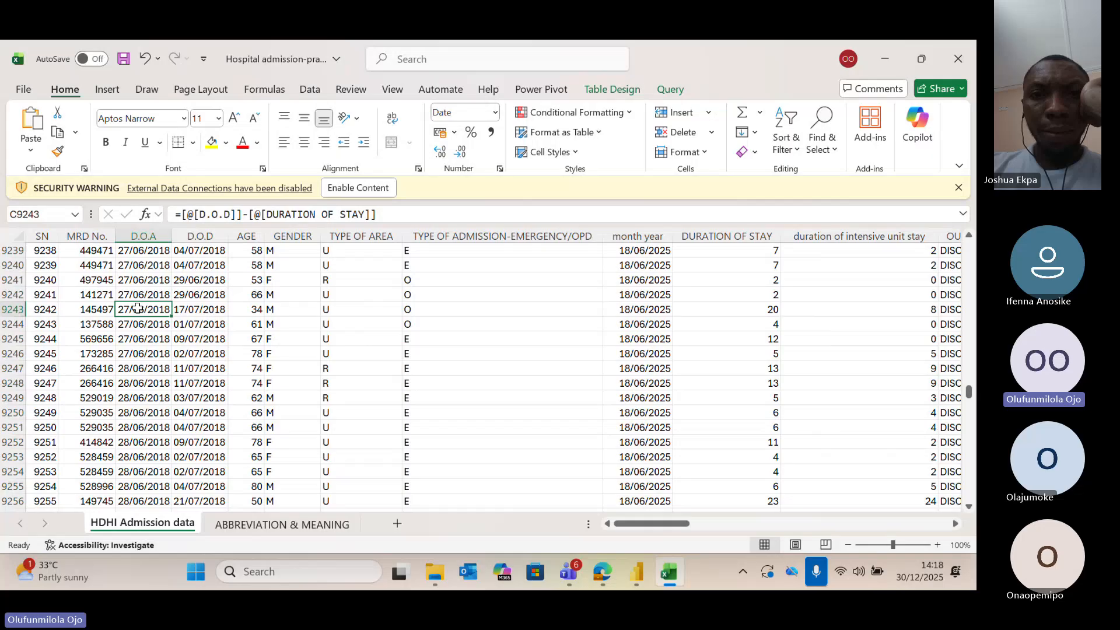
# Return to the D.O.A header cell C1 and save the hospital admission practice workbook.
pyautogui.hotkey('ctrl', 'shift', 'Up')
pyautogui.click(150, 249)
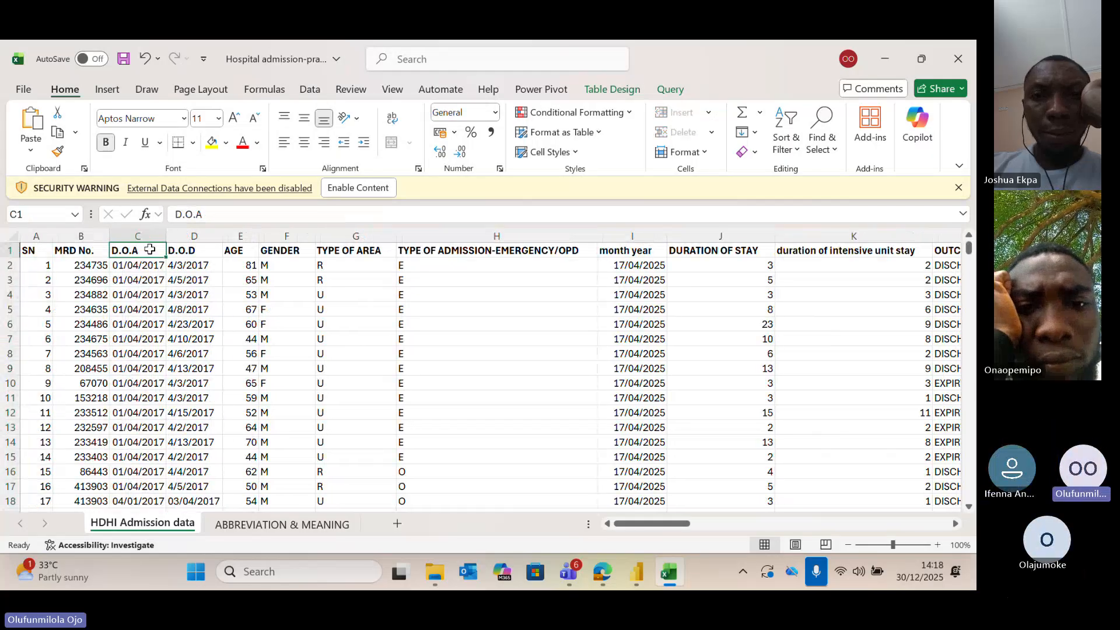
pyautogui.hotkey('ctrl', 's')
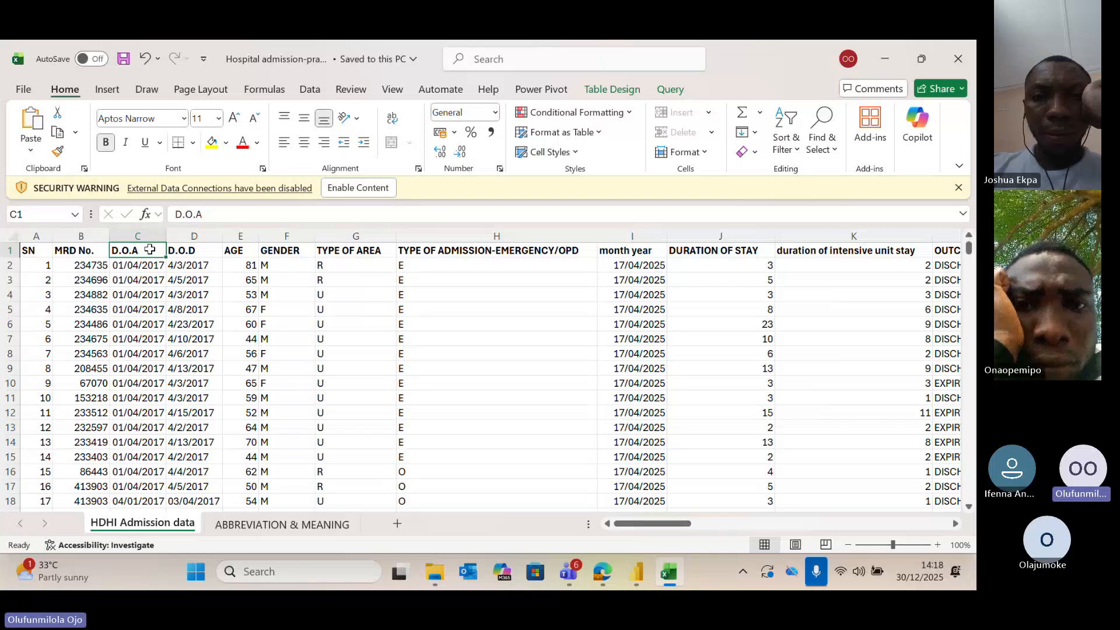
# Examine the admission table's columns from D.O.A across to the medical condition and lab value columns.
pyautogui.hscroll(1, 415, 339)
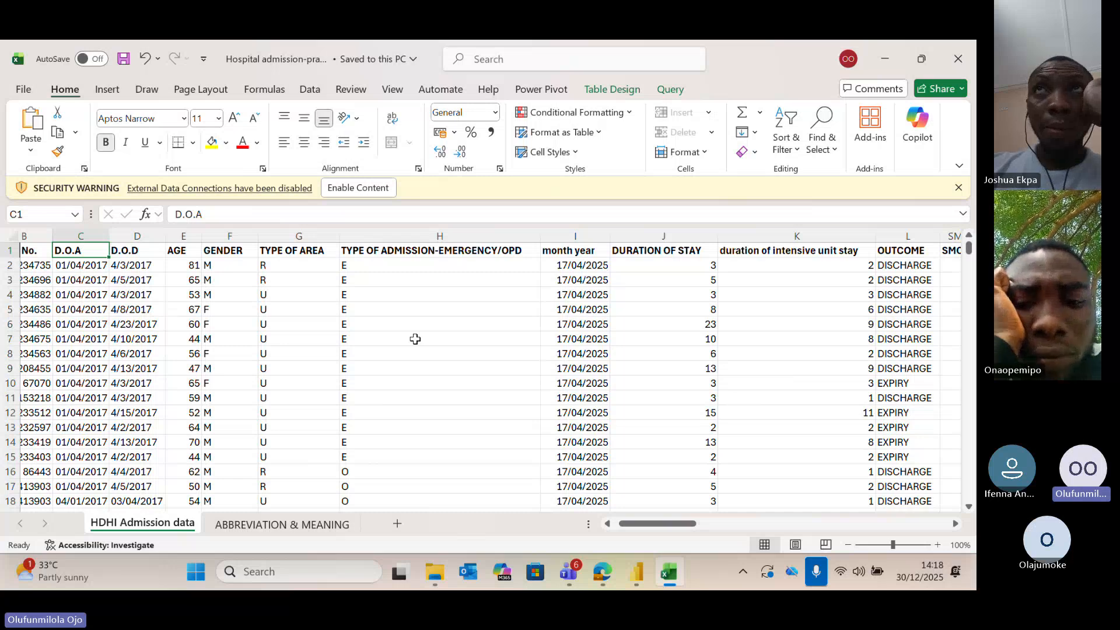
pyautogui.hscroll(3, 414, 338)
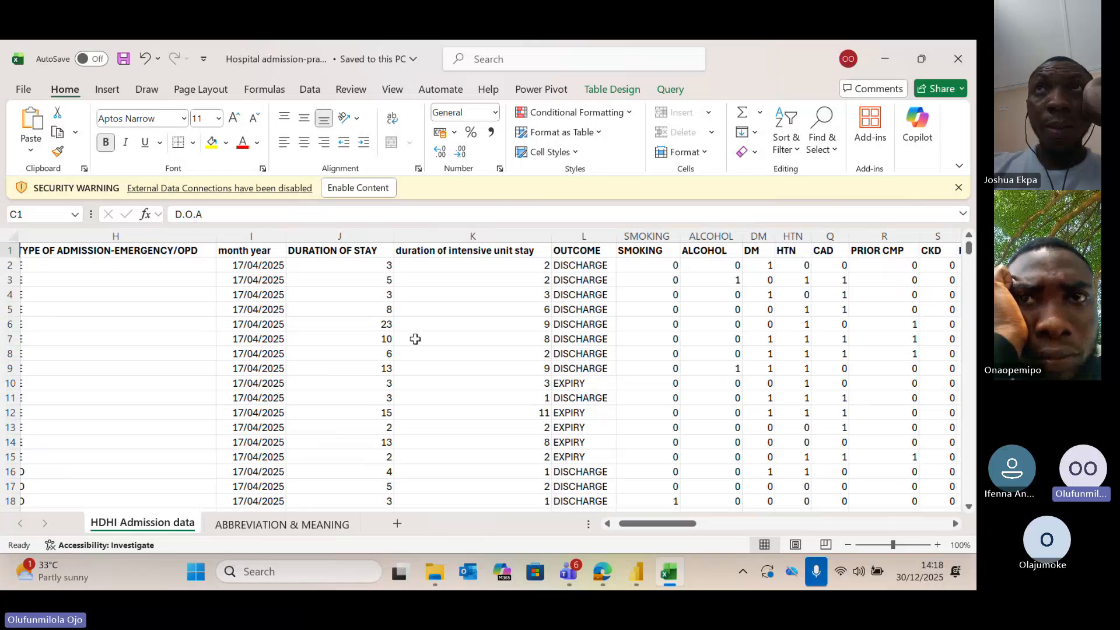
pyautogui.hscroll(1, 415, 339)
pyautogui.hscroll(-1, 415, 339)
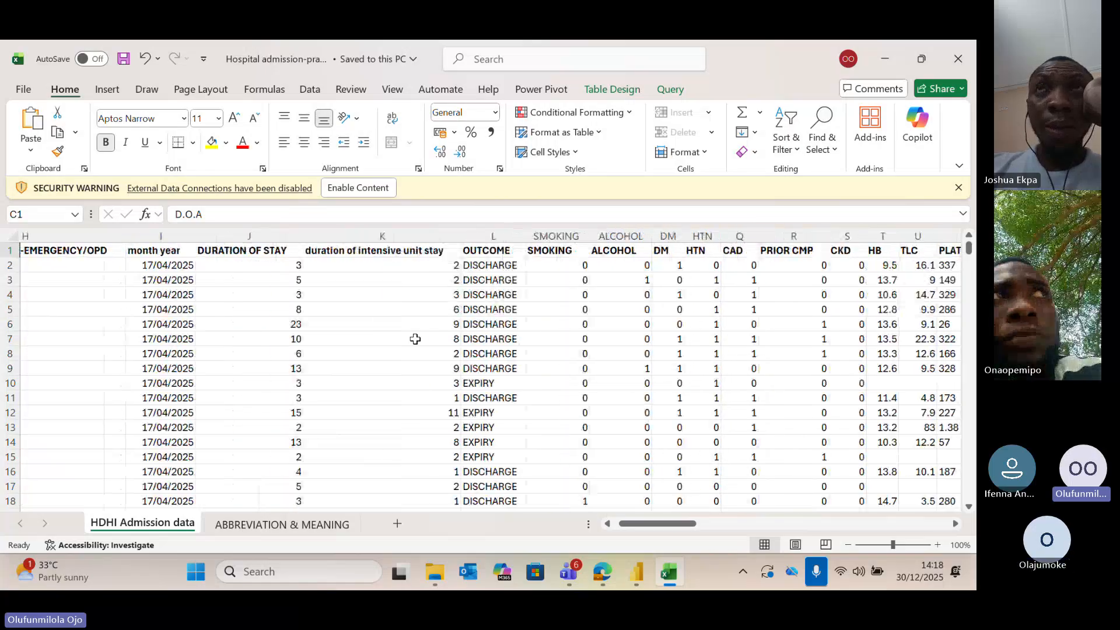
pyautogui.hscroll(-3, 415, 339)
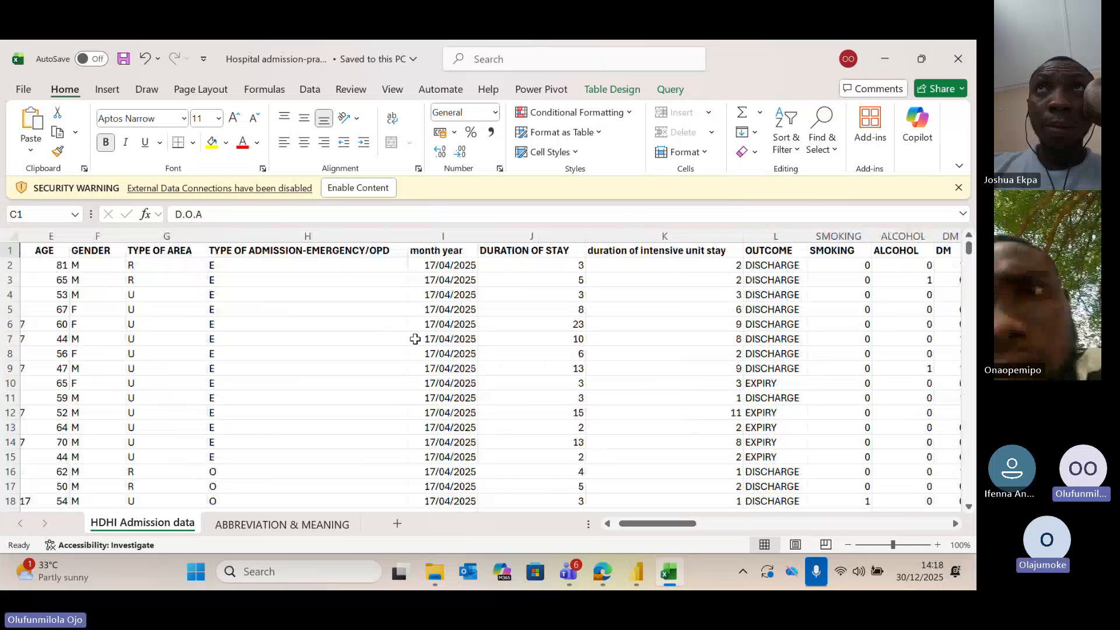
pyautogui.hscroll(-3, 414, 339)
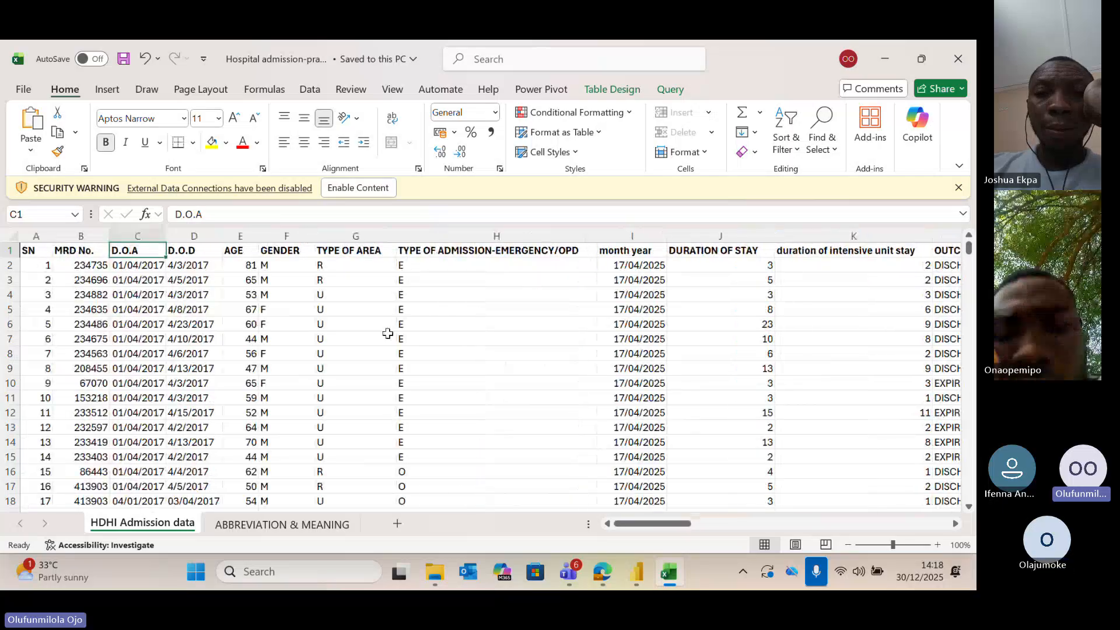
# Switch to the Class Data Analysis report in Power BI Desktop.
pyautogui.moveTo(637, 571)
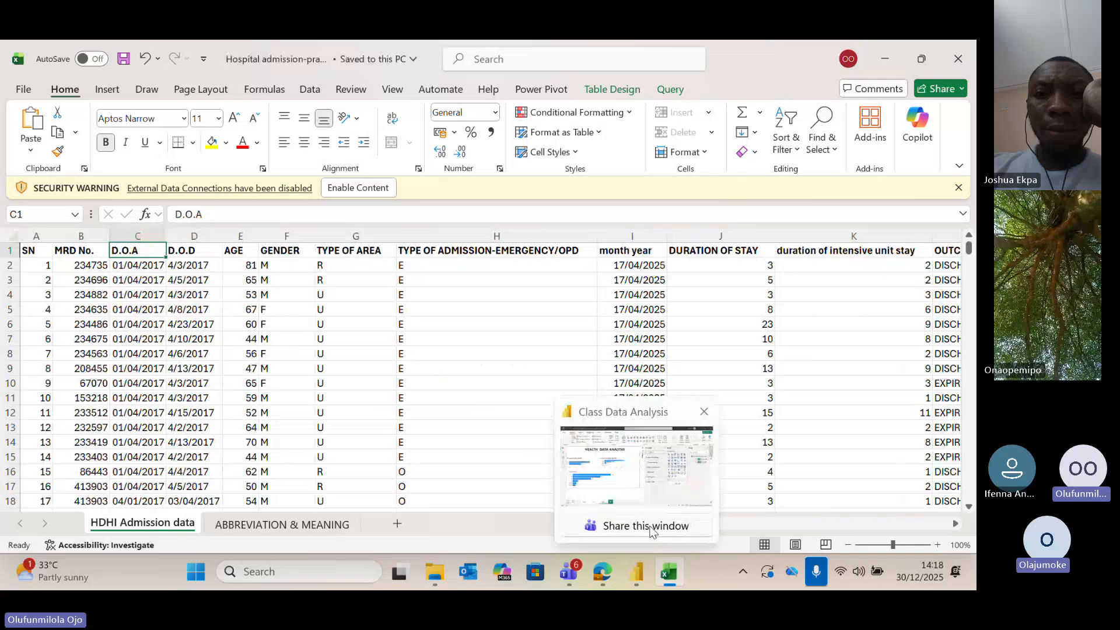
pyautogui.moveTo(640, 488)
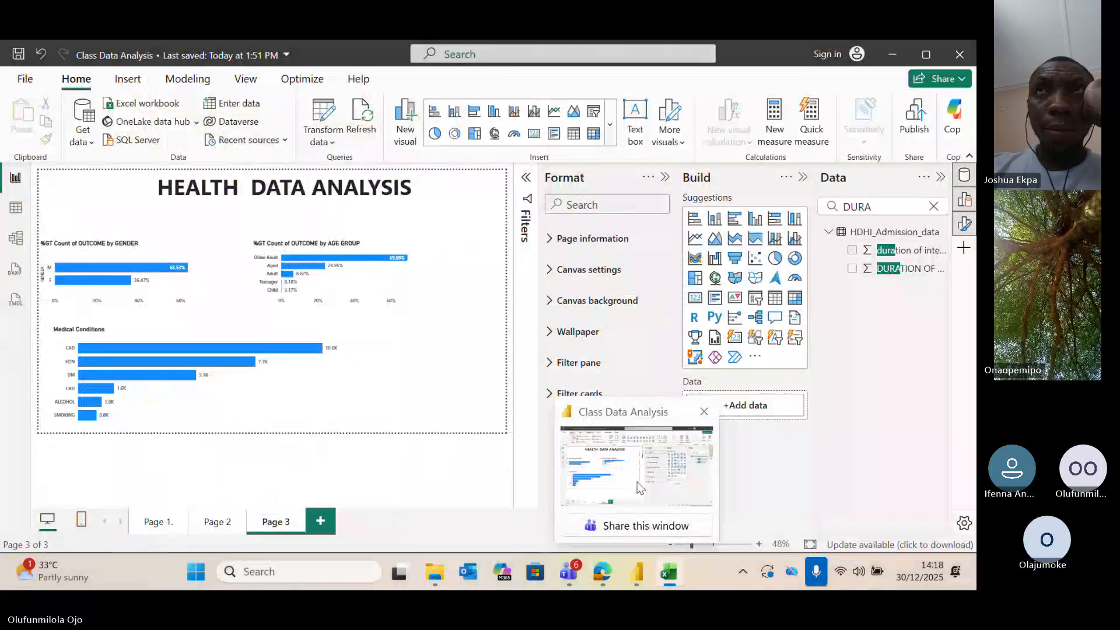
pyautogui.click(640, 488)
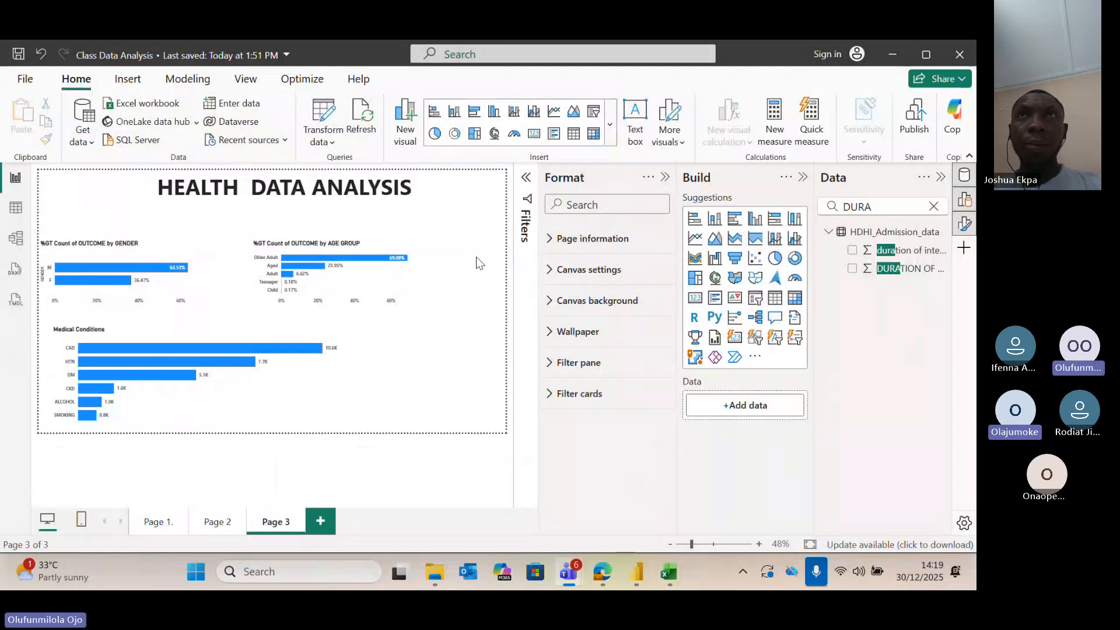
pyautogui.moveTo(568, 572)
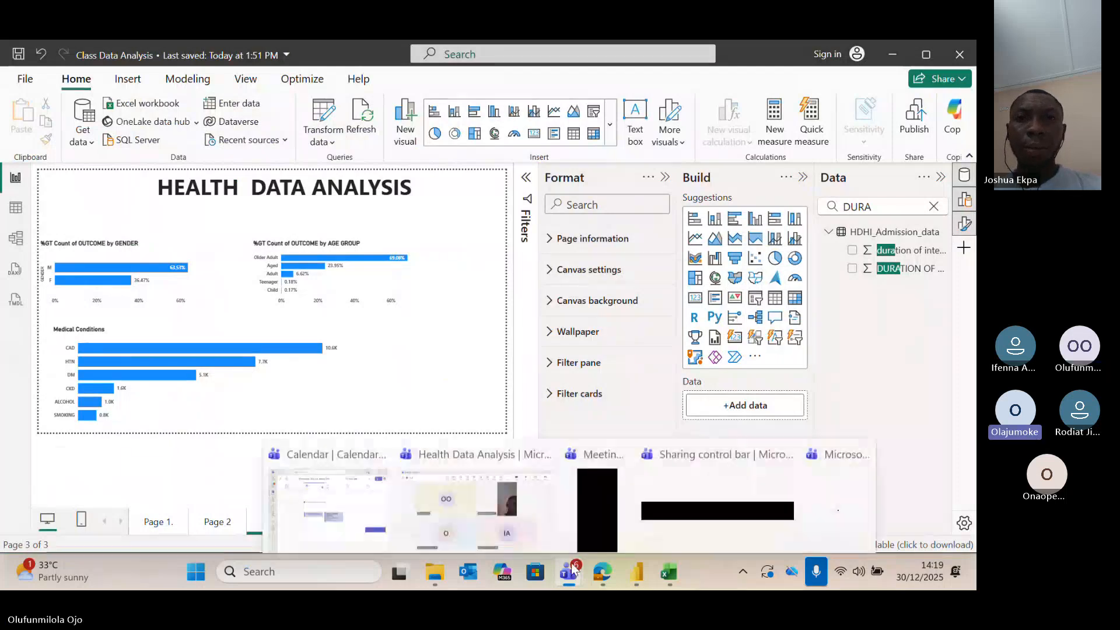
pyautogui.moveTo(466, 484)
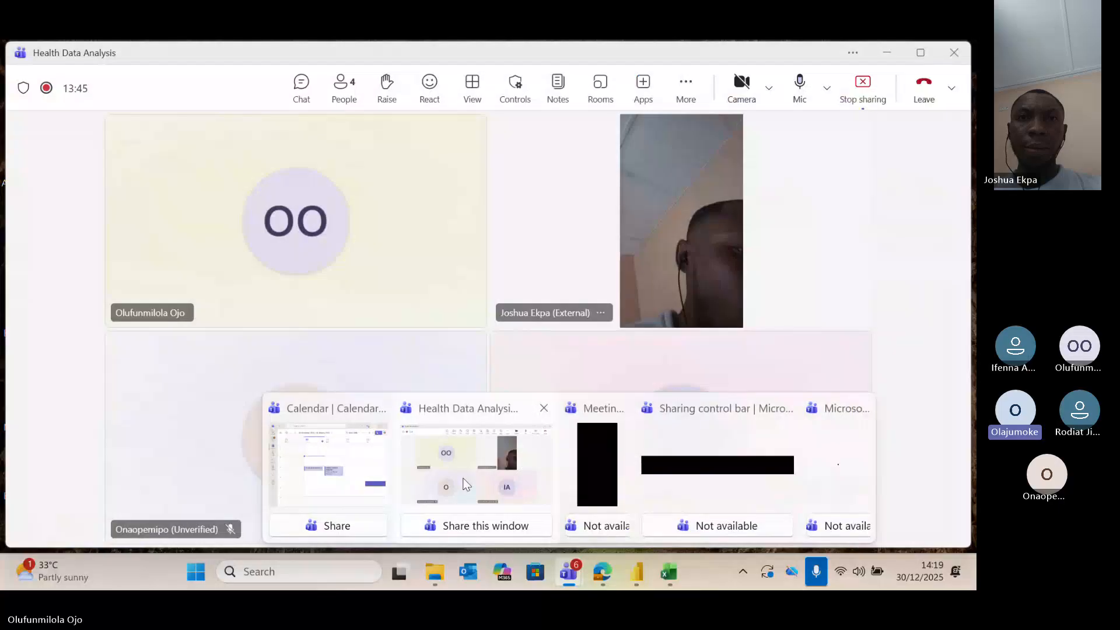
pyautogui.click(539, 458)
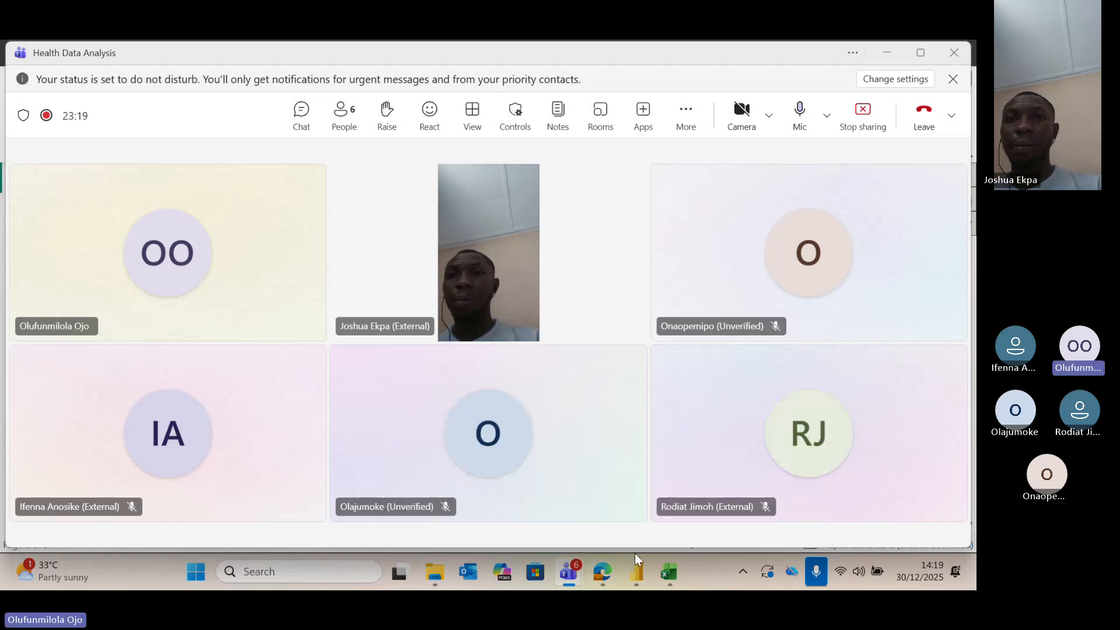
# Create a new blank report from the Class Data Analysis window in Power BI Desktop and dismiss the Microsoft sign-in dialog.
pyautogui.moveTo(638, 570)
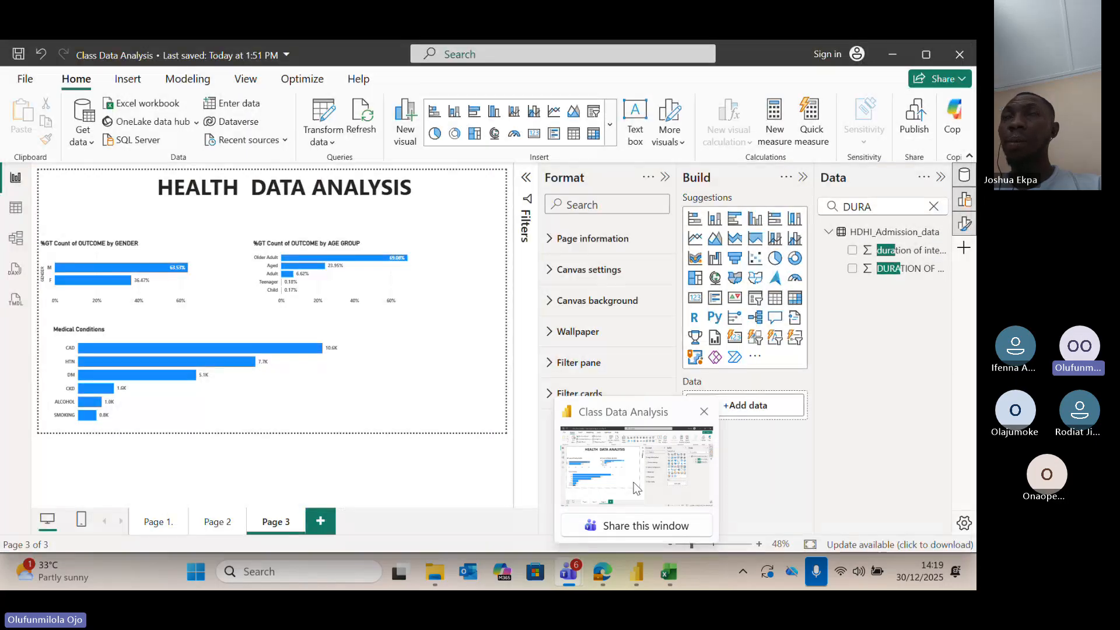
pyautogui.click(635, 487)
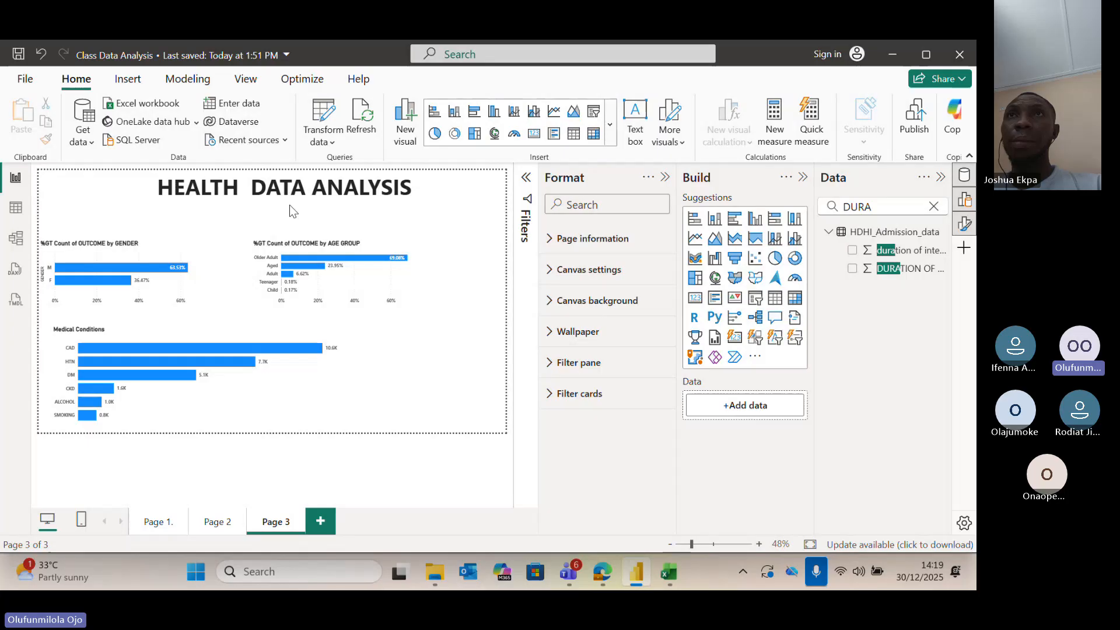
pyautogui.click(26, 80)
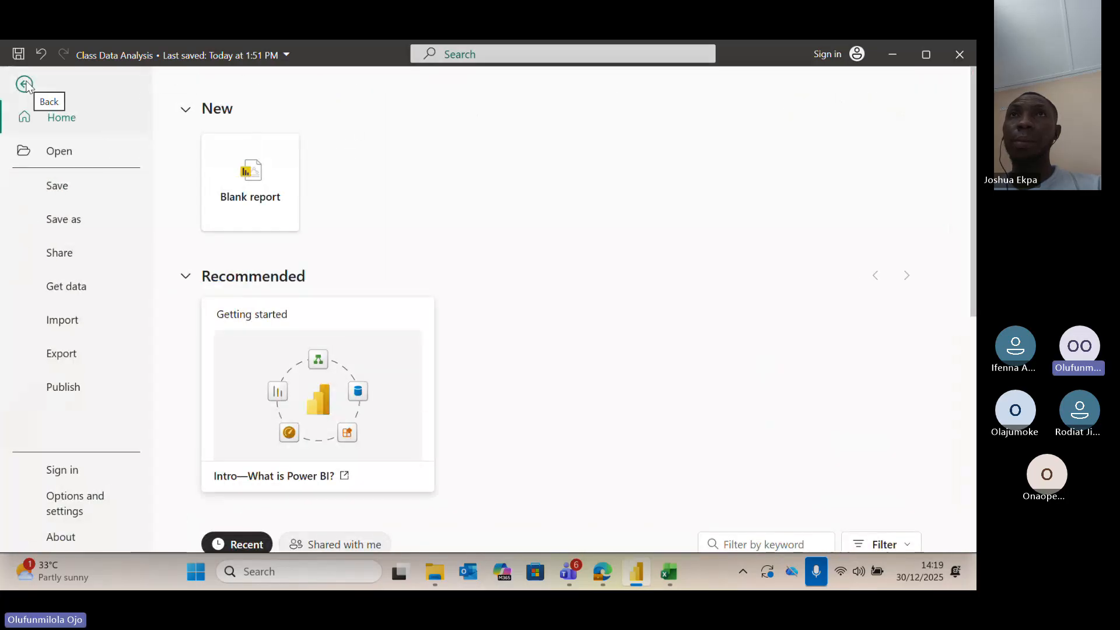
pyautogui.click(249, 190)
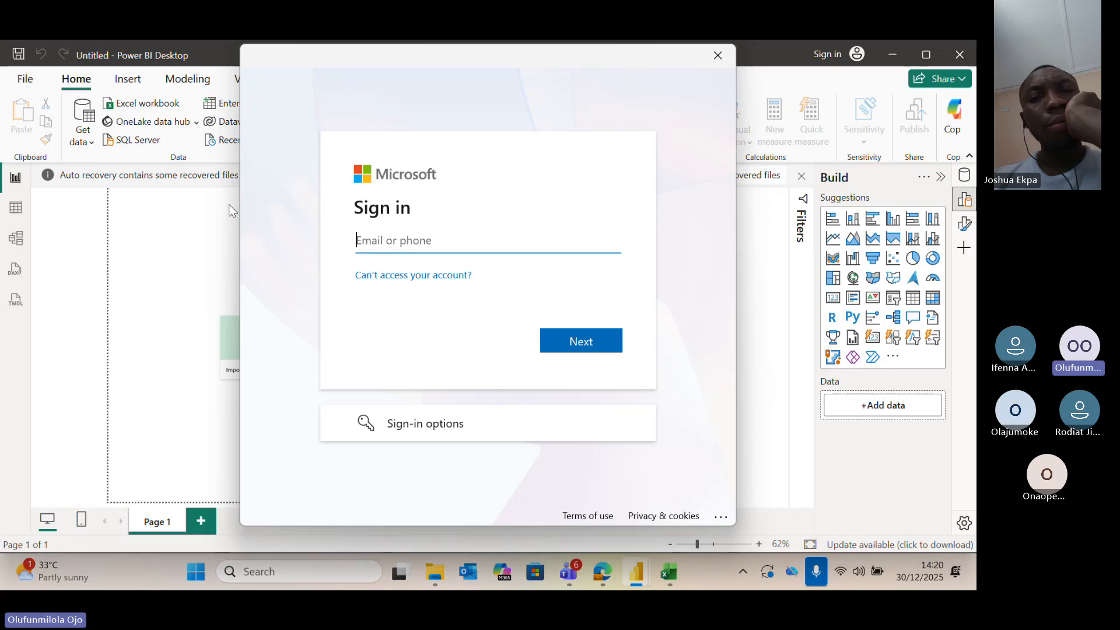
pyautogui.click(180, 229)
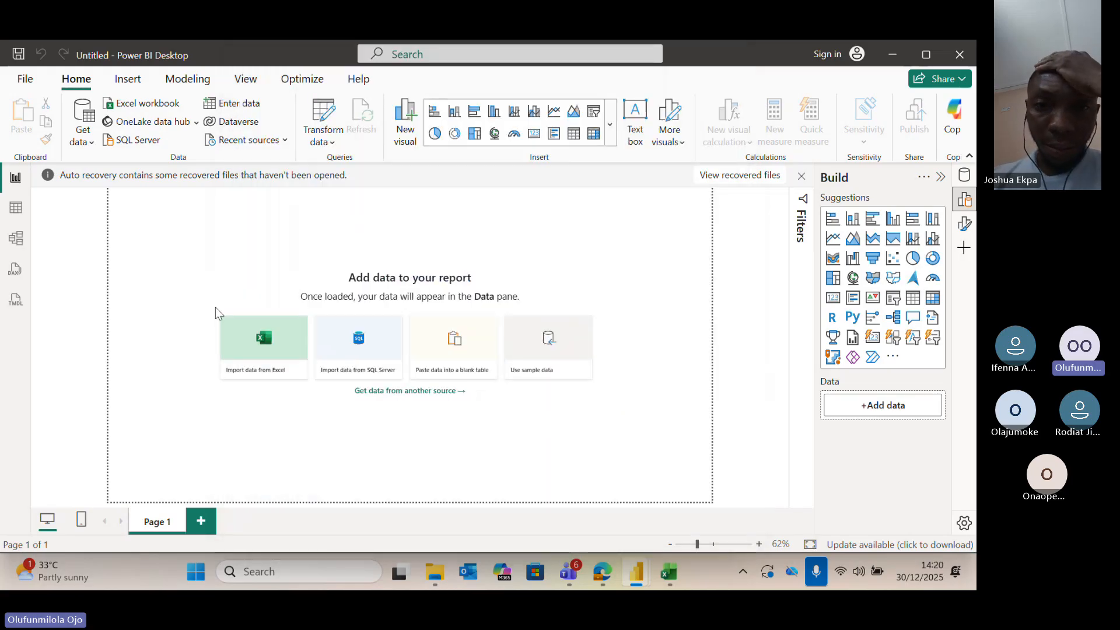
pyautogui.click(159, 282)
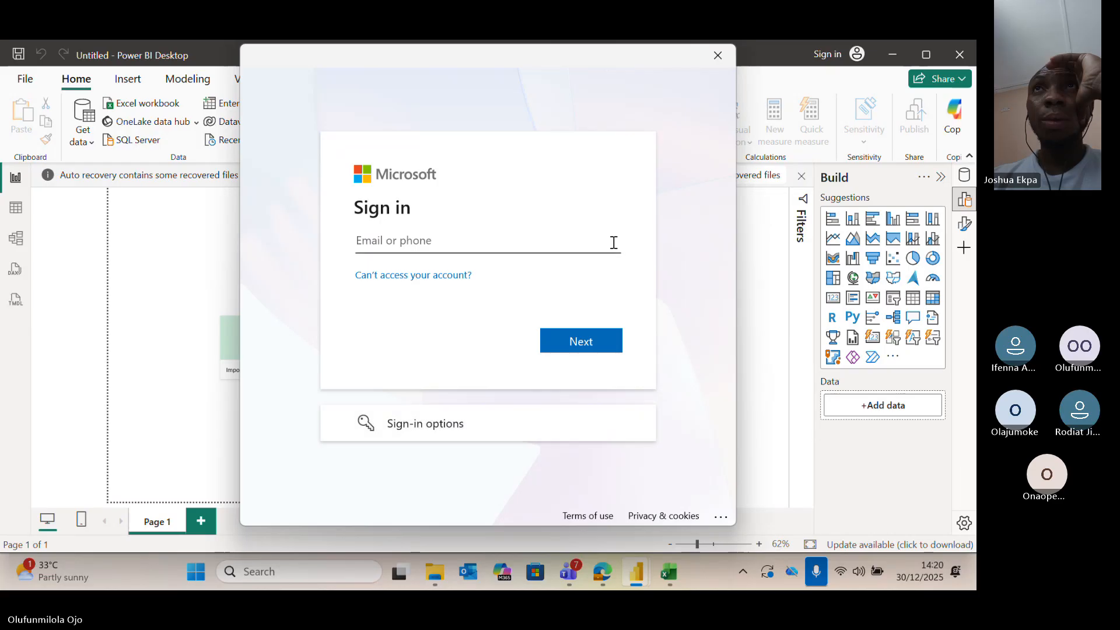
pyautogui.click(722, 62)
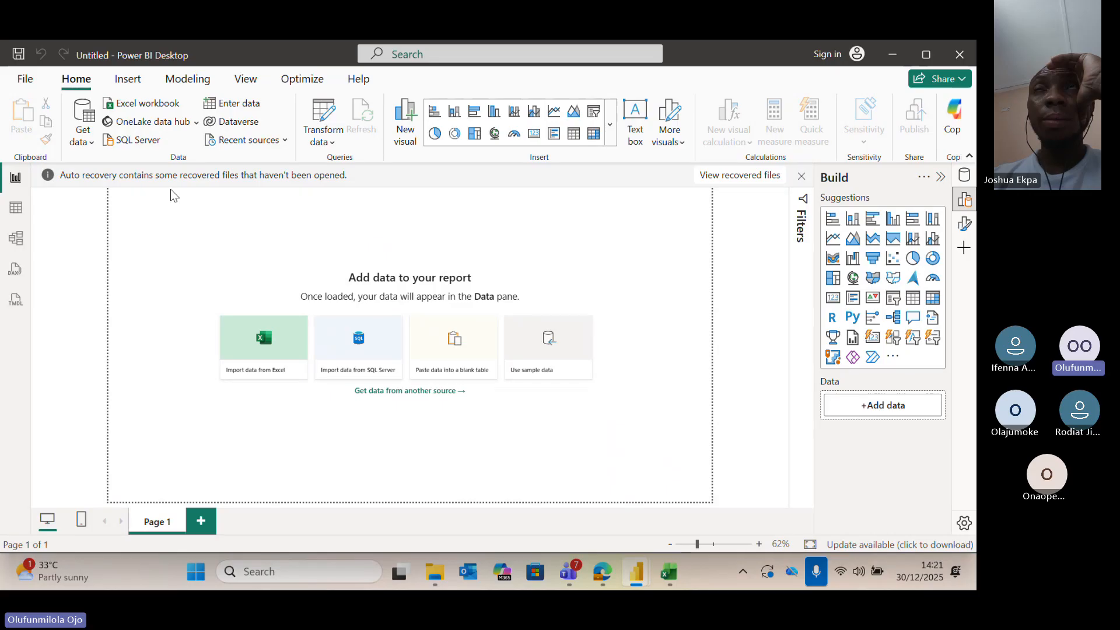
# Load the HDHI_Admission_data table from the Excel workbook Hospital admission data (1) into the blank report.
pyautogui.click(91, 141)
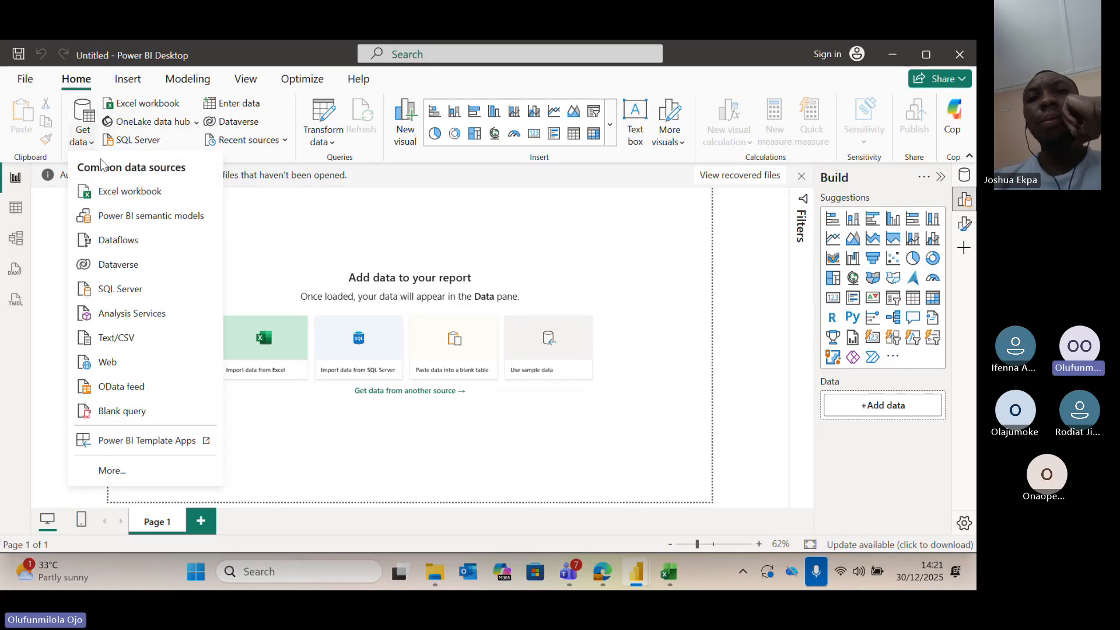
pyautogui.click(139, 194)
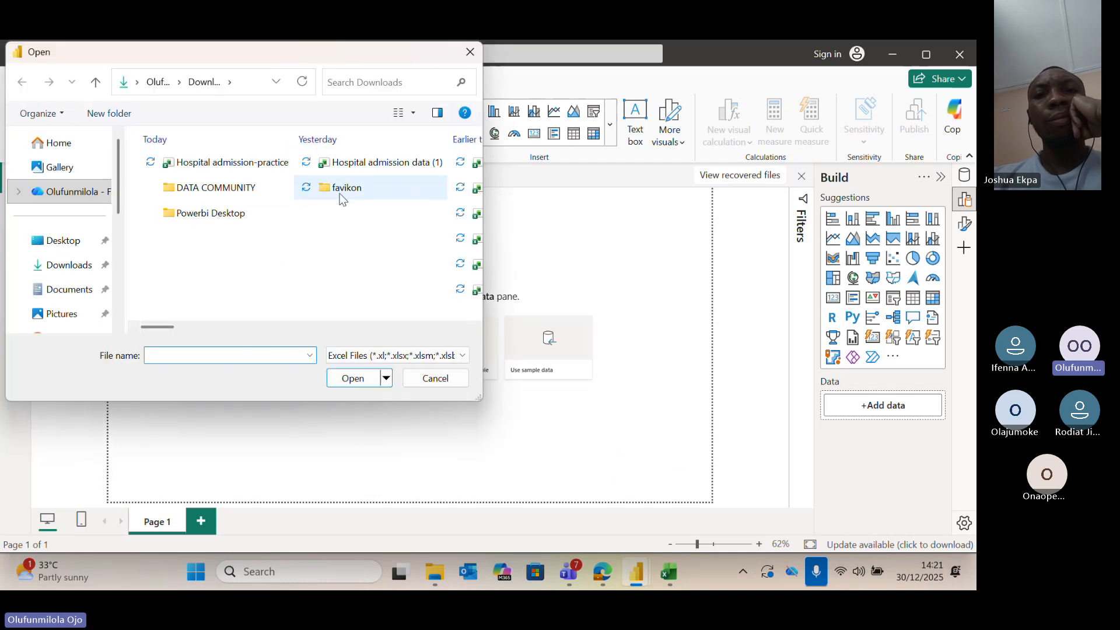
pyautogui.click(364, 164)
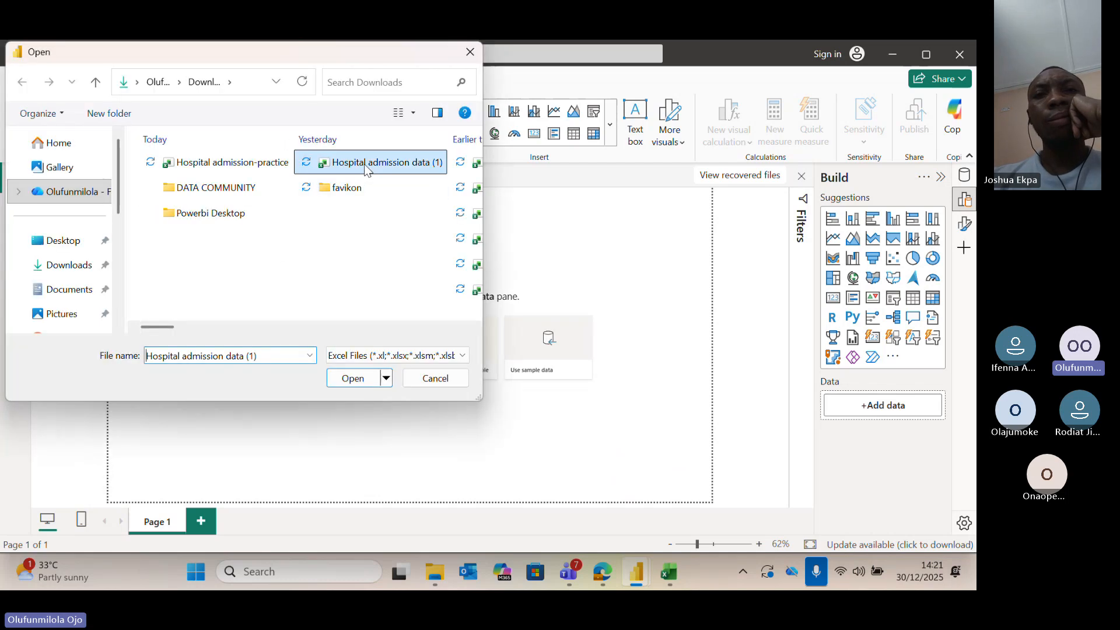
pyautogui.click(354, 379)
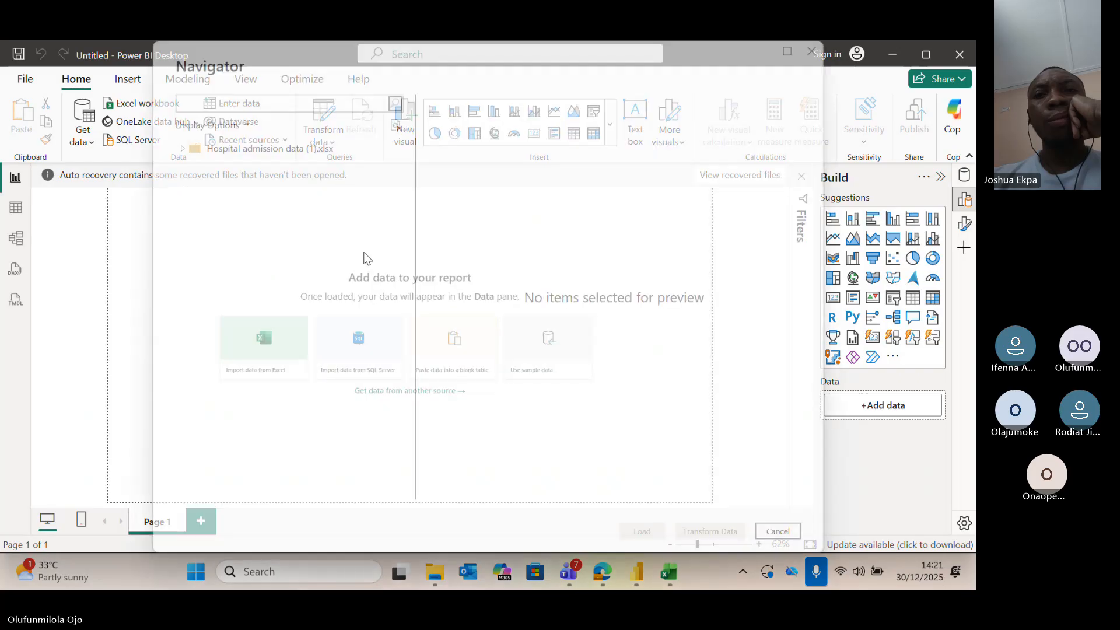
pyautogui.click(199, 167)
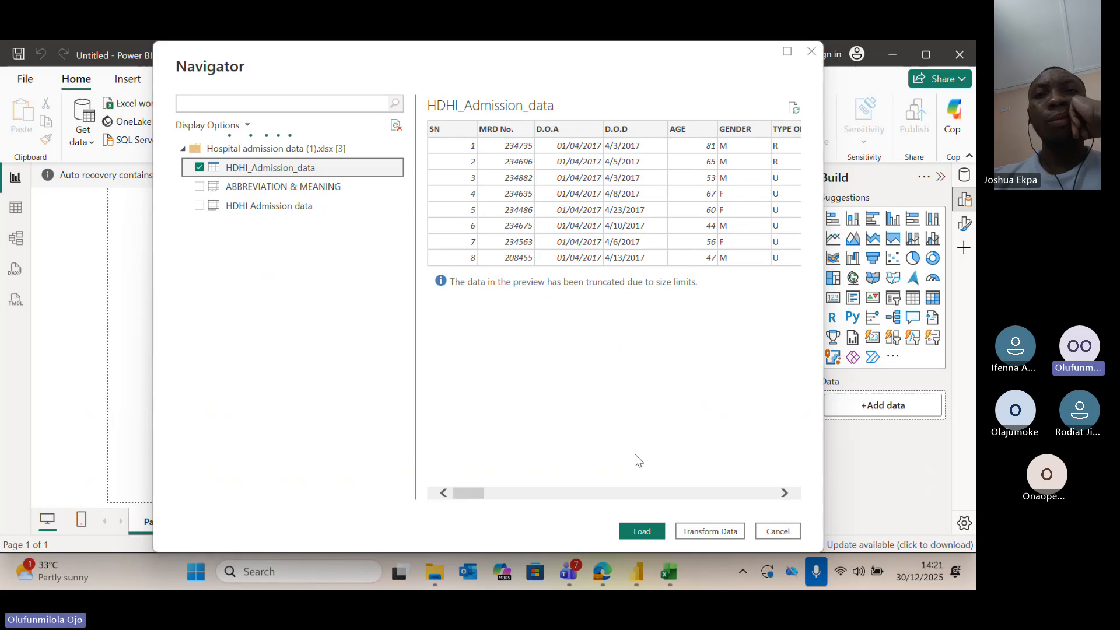
pyautogui.click(634, 531)
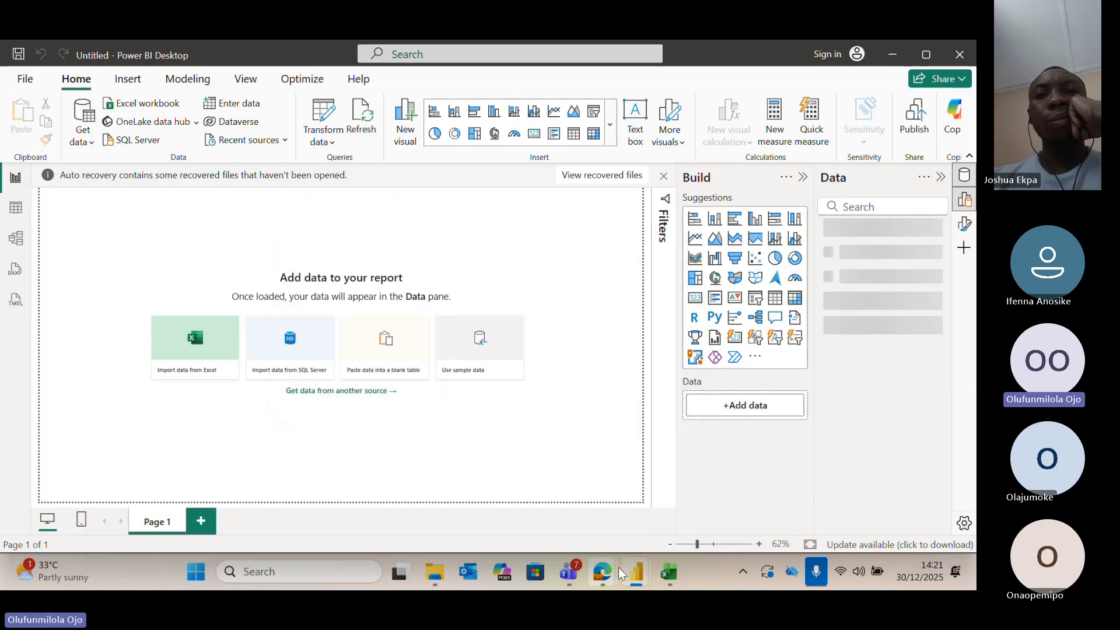
# Switch to Page 1. of the Class Data Analysis report and collapse the Format pane.
pyautogui.moveTo(634, 572)
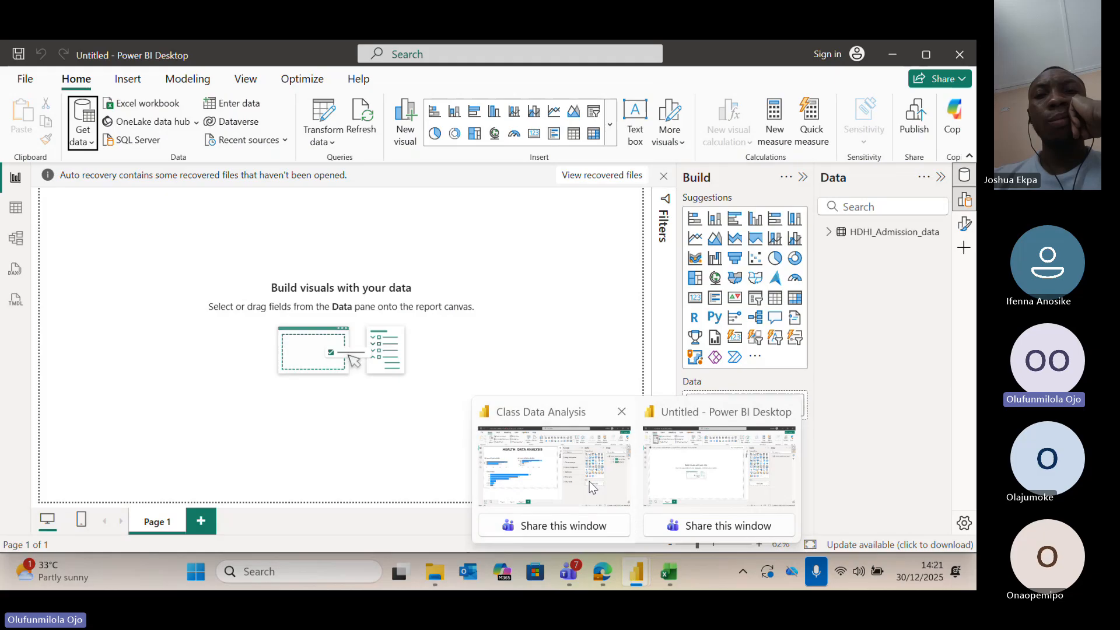
pyautogui.moveTo(552, 479)
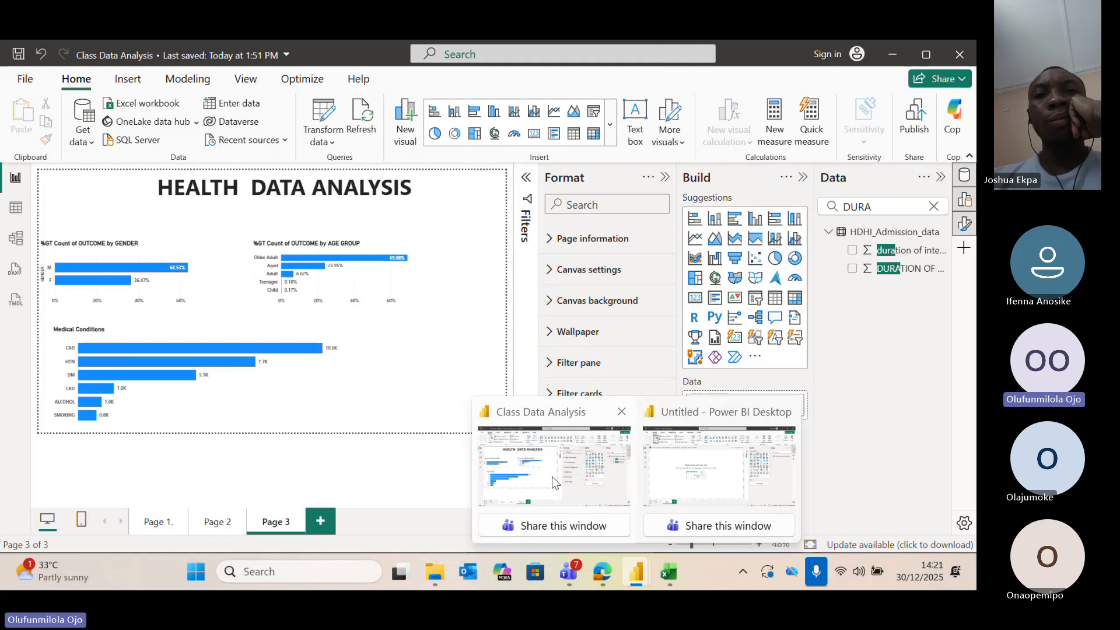
pyautogui.click(155, 526)
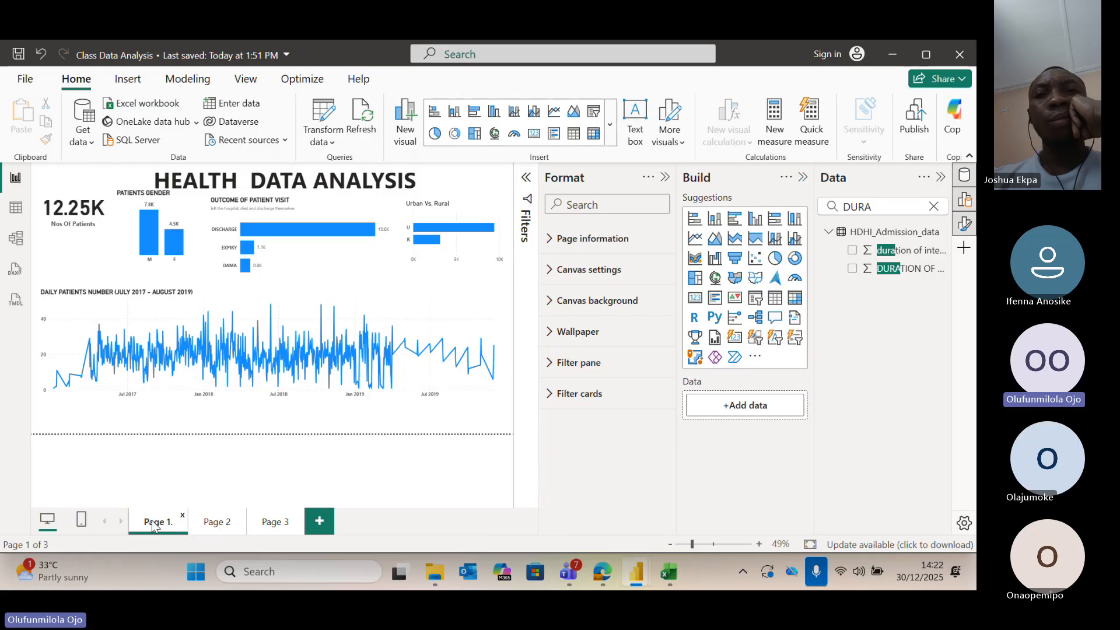
pyautogui.click(665, 177)
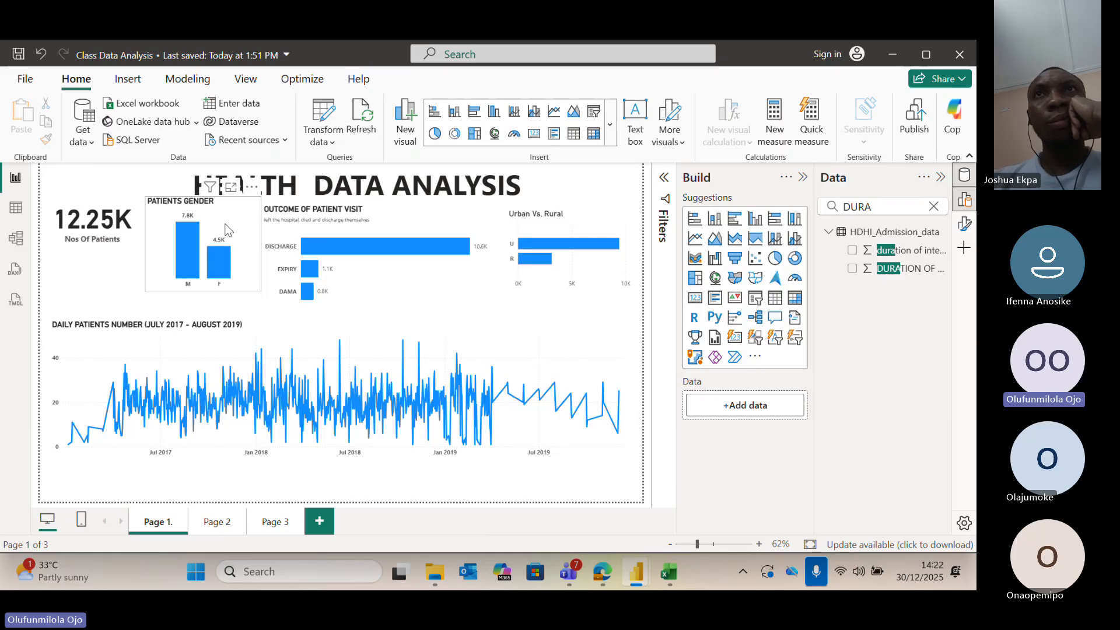
# Review the patient outcome and daily patients visuals on Page 1., and add a new blank page to the Class Data Analysis report.
pyautogui.click(382, 268)
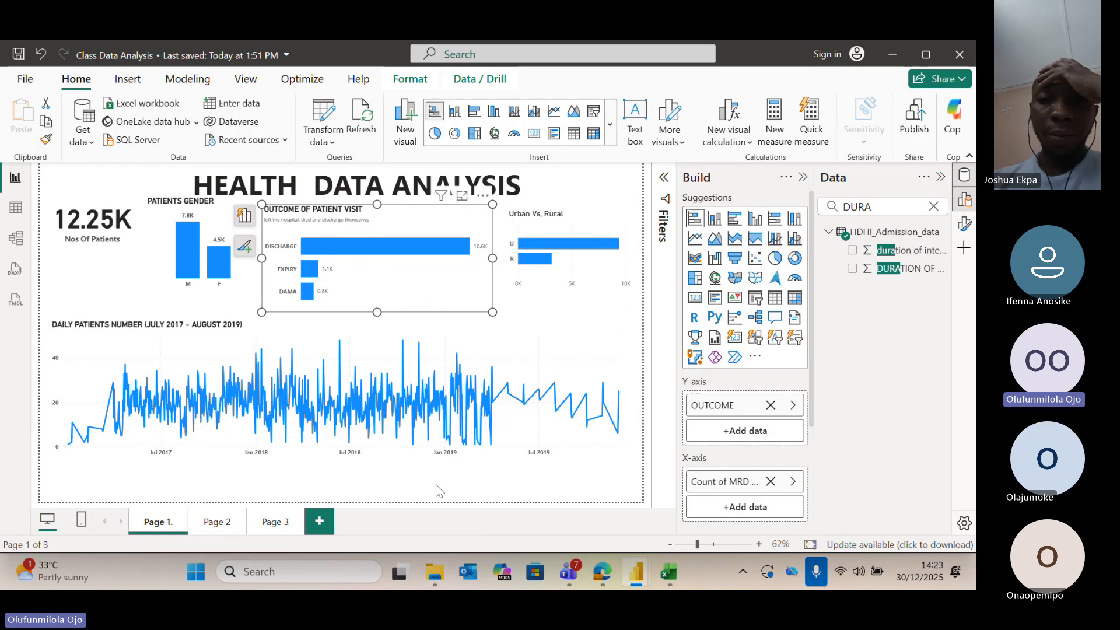
pyautogui.moveTo(602, 574)
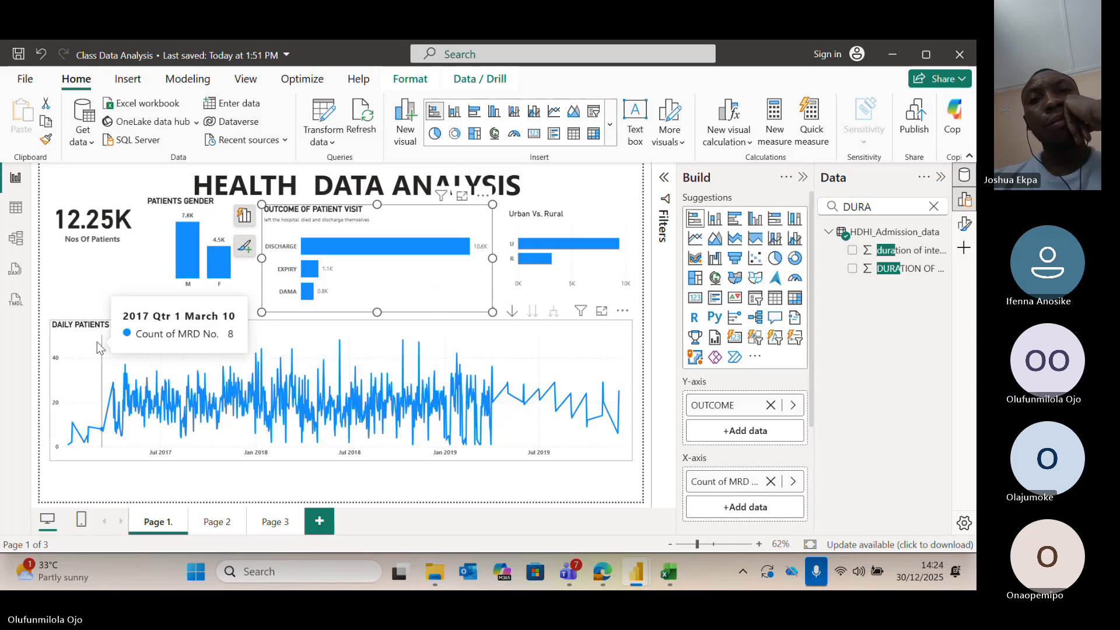
pyautogui.moveTo(88, 339)
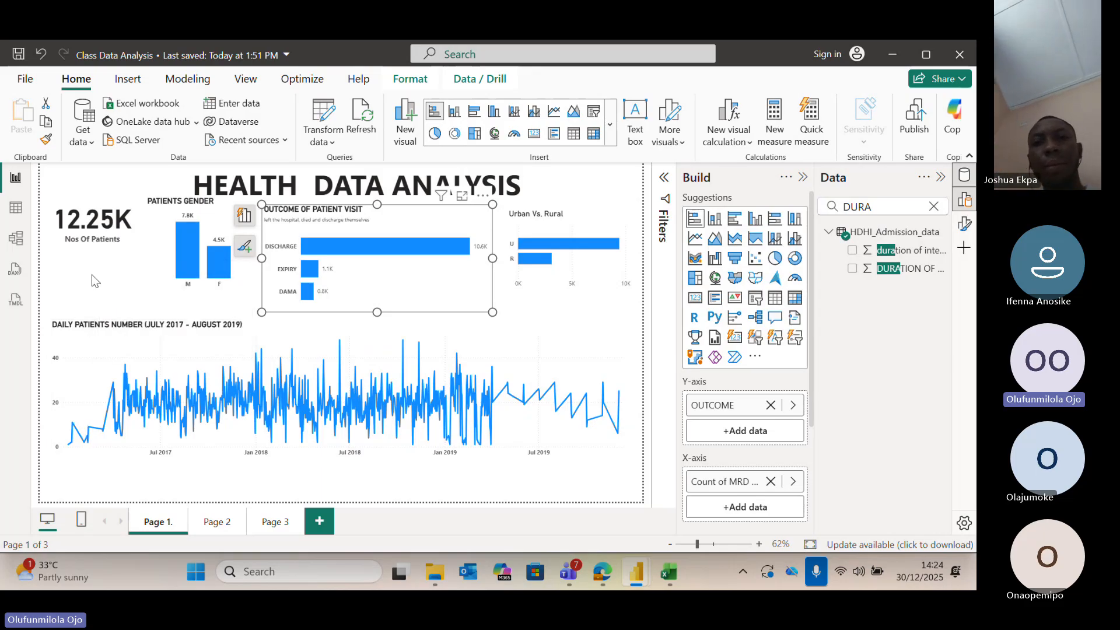
pyautogui.click(92, 275)
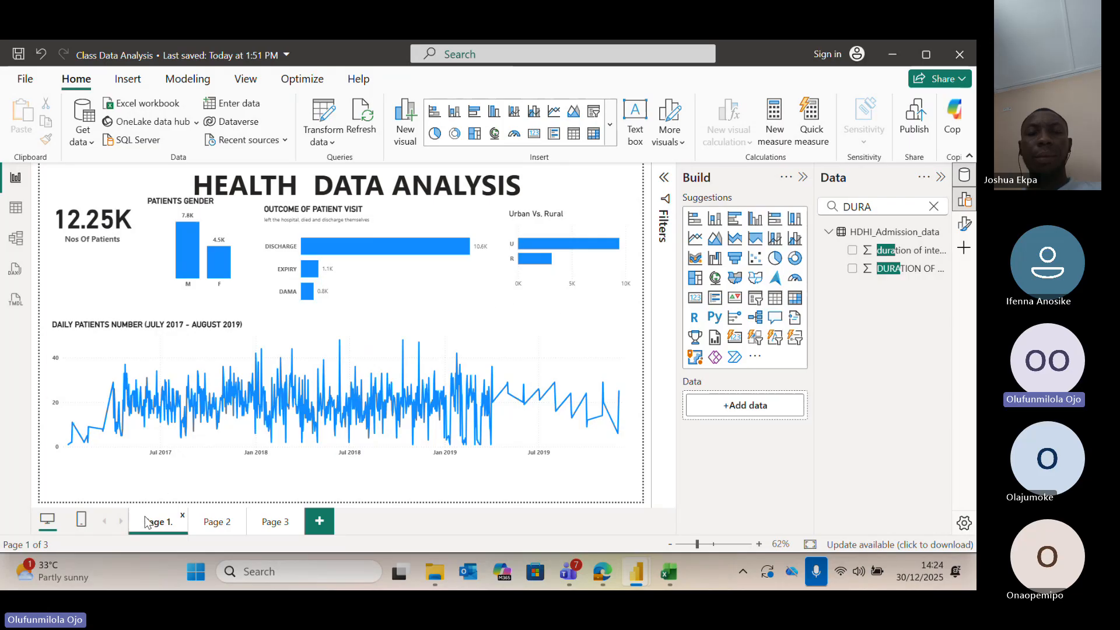
pyautogui.click(325, 528)
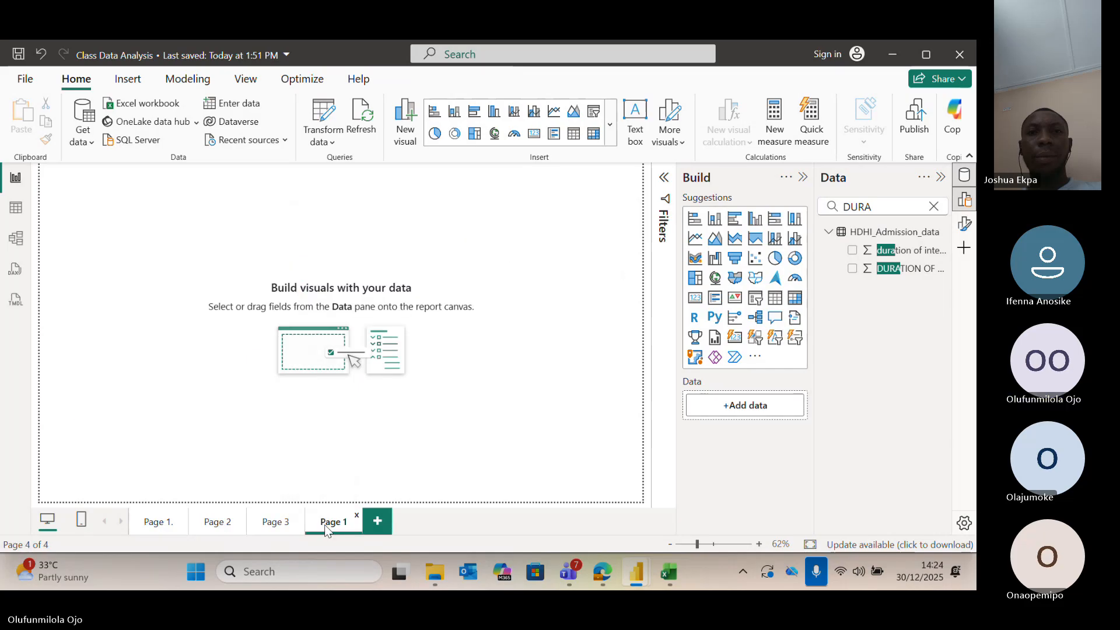
# Move the new blank Page 1 directly after Page 1., and look at the title on the existing Page 1.
pyautogui.moveTo(330, 521); pyautogui.dragTo(215, 520)
pyautogui.click(166, 522)
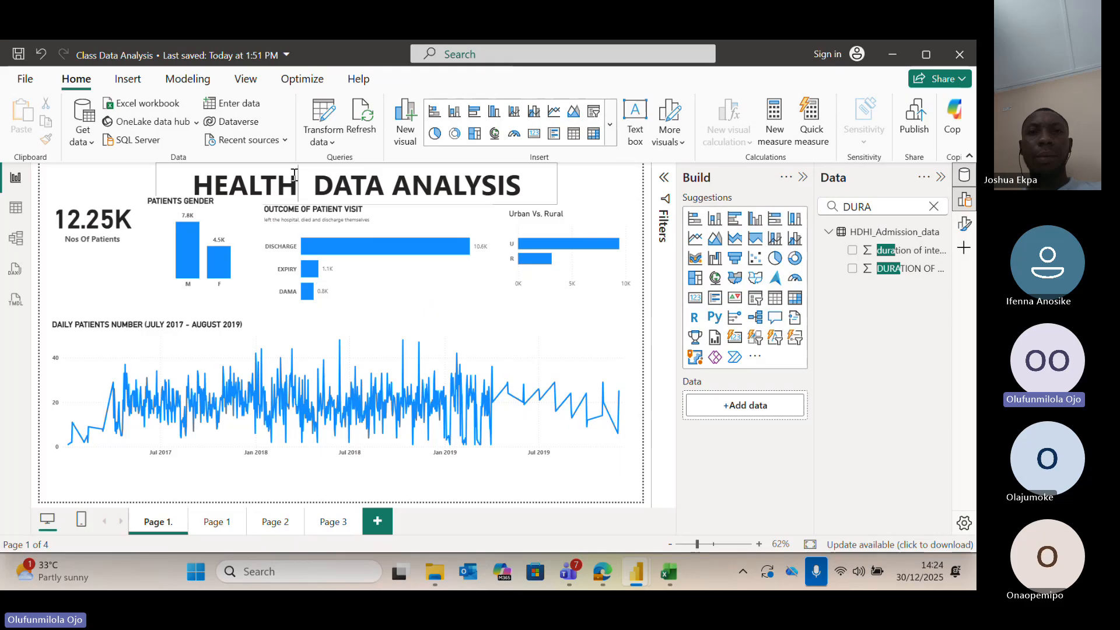
pyautogui.click(295, 175)
pyautogui.press('Escape')
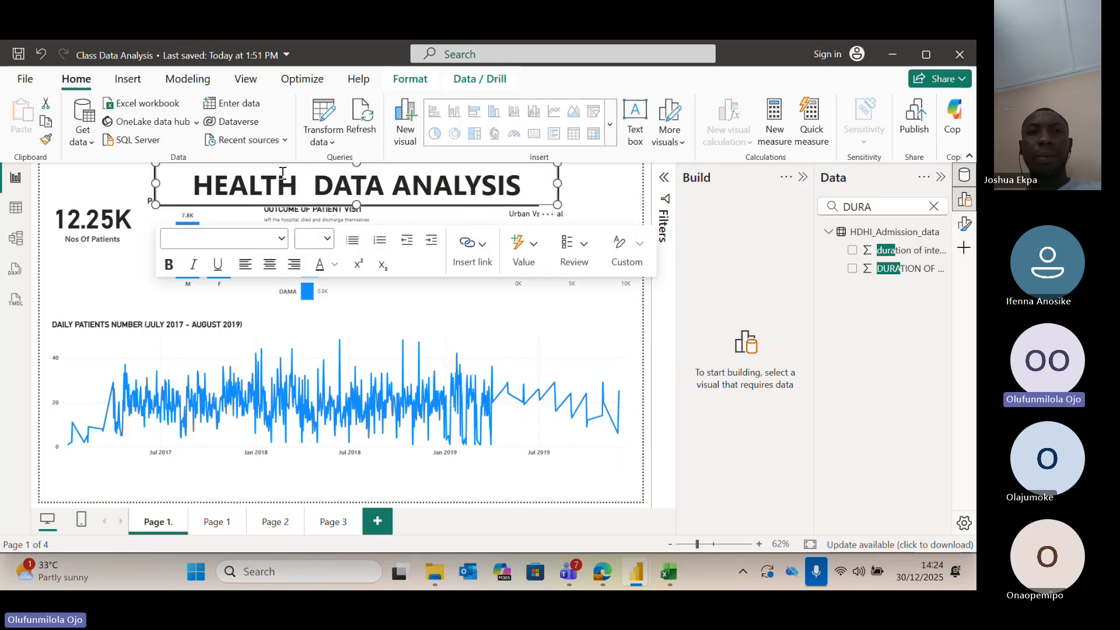
pyautogui.click(217, 521)
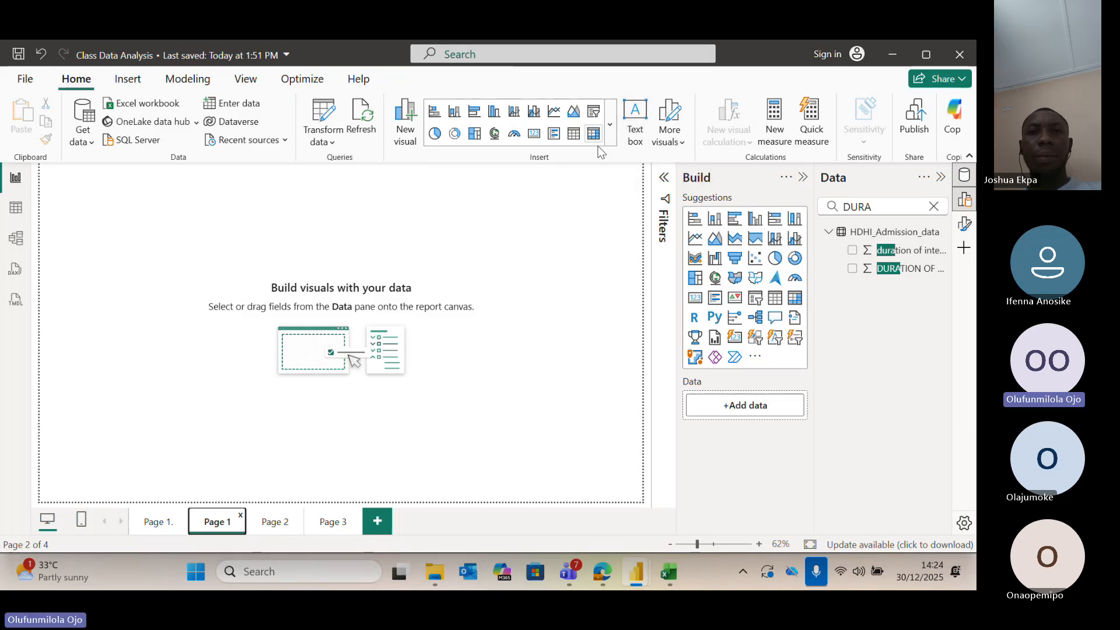
# Insert a text box on the blank Page 1 and resize it into a shallow banner spanning the page width.
pyautogui.click(633, 127)
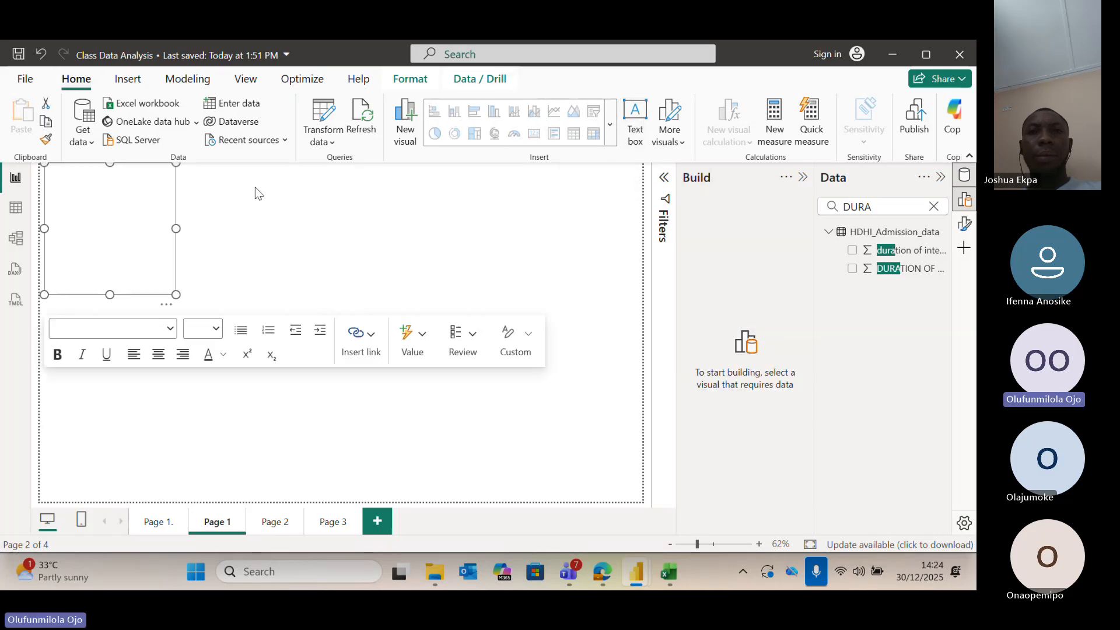
pyautogui.moveTo(175, 228); pyautogui.dragTo(636, 228)
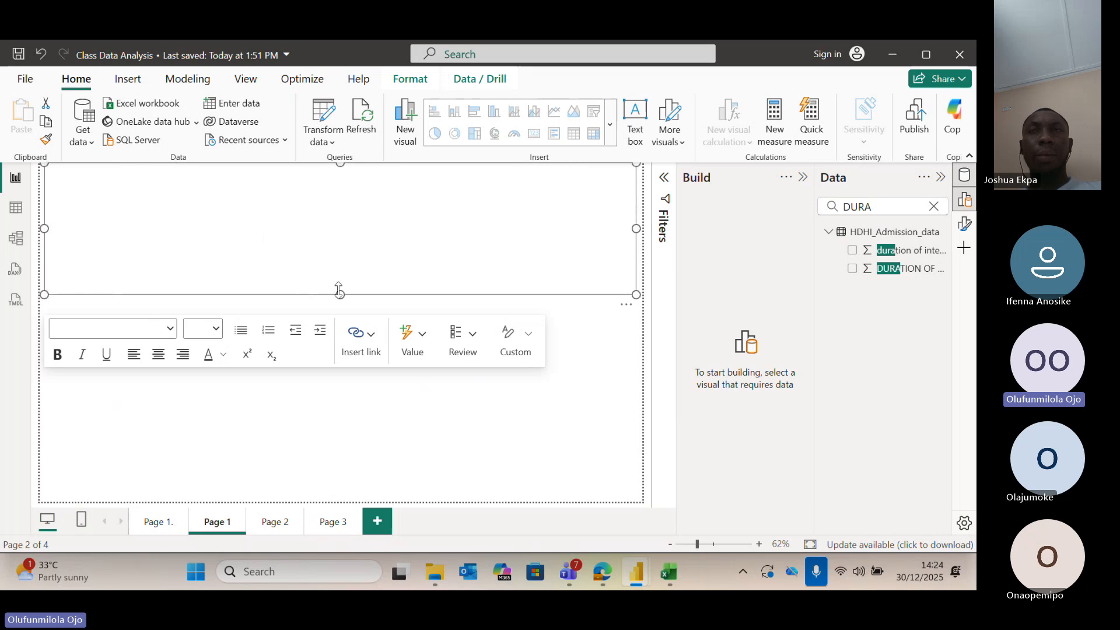
pyautogui.moveTo(339, 290); pyautogui.dragTo(342, 228)
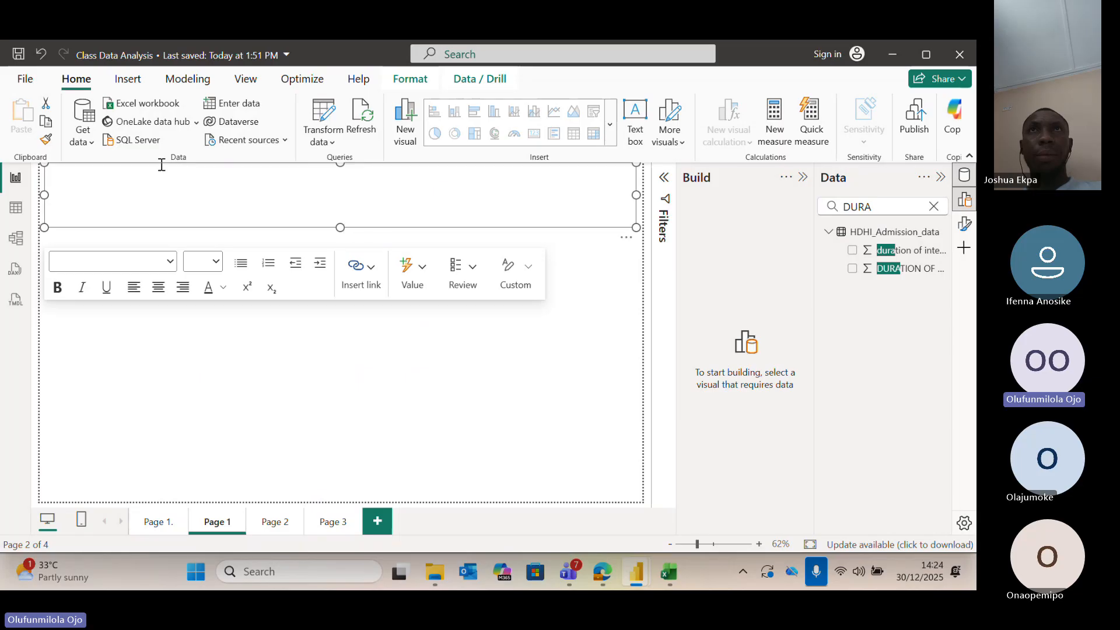
# Enter the title HEALTHCARE DATA ANALYSIS in the banner text box.
pyautogui.click(133, 196)
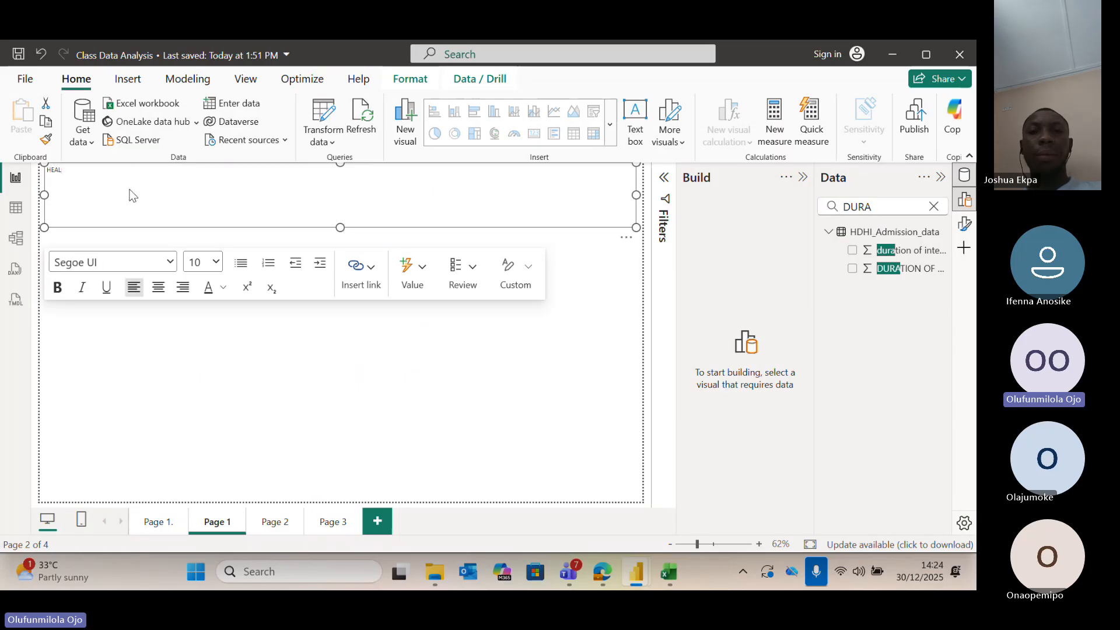
pyautogui.write('HEALTH DATA')
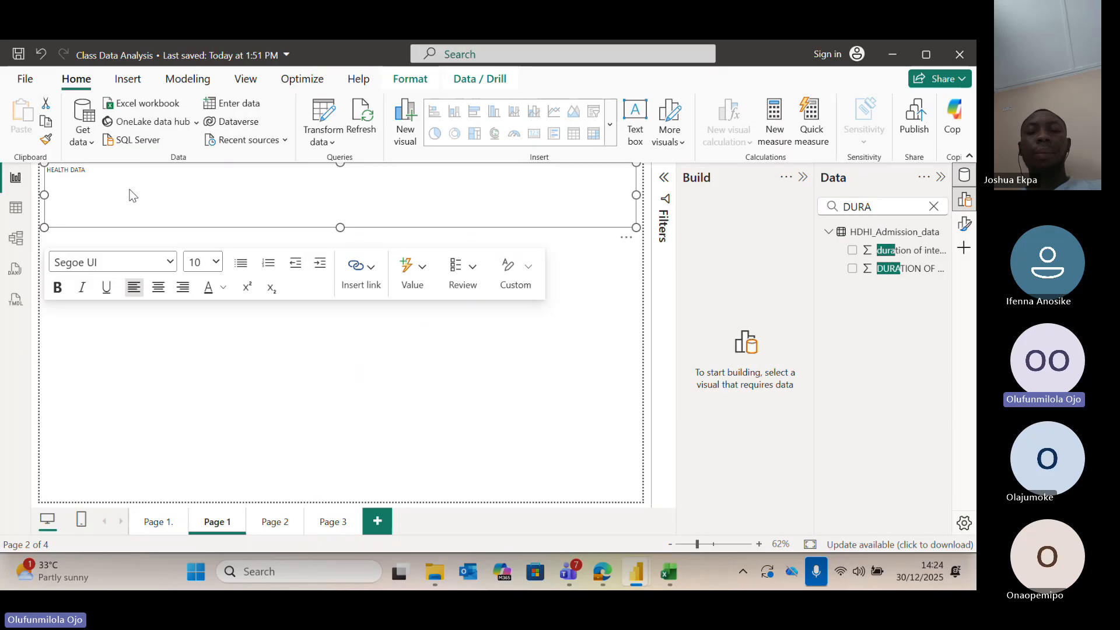
pyautogui.write(' ANA')
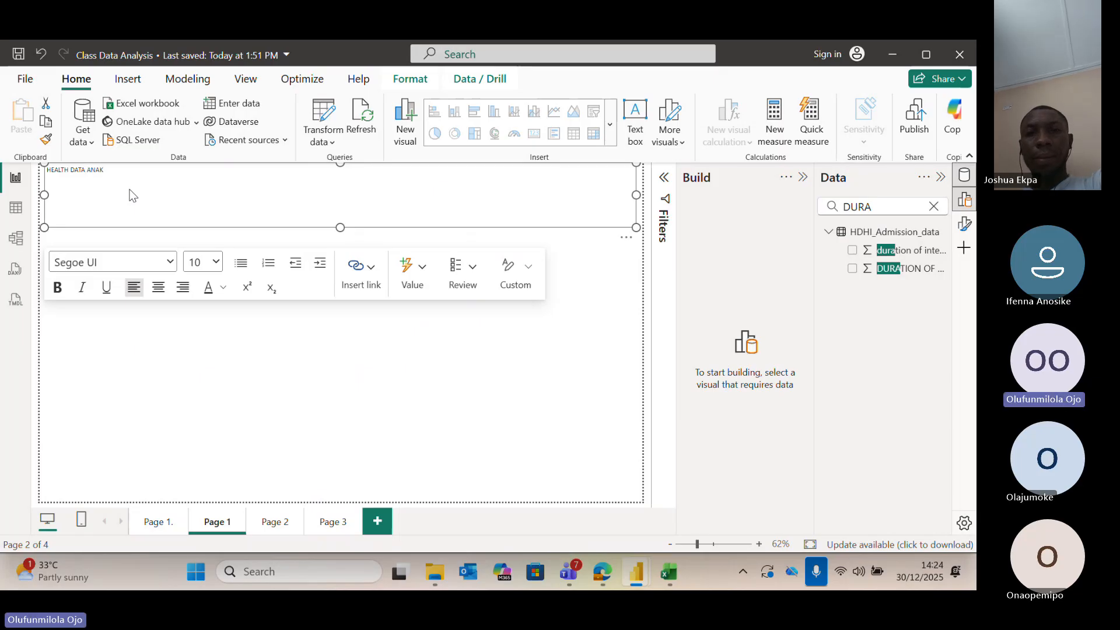
pyautogui.write('LYSIS')
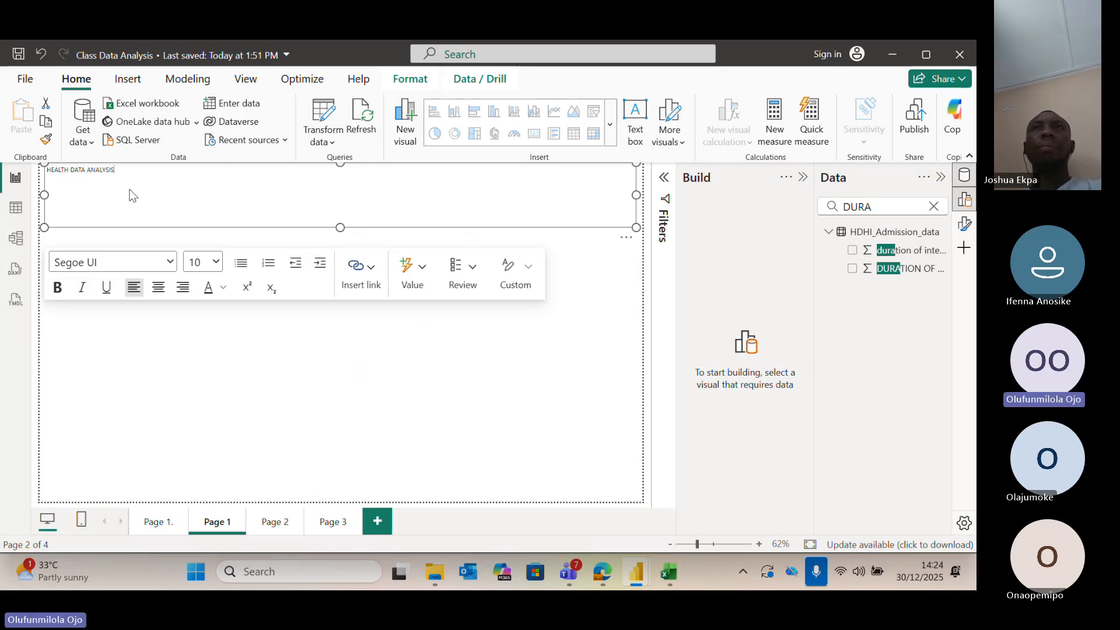
pyautogui.click(70, 171)
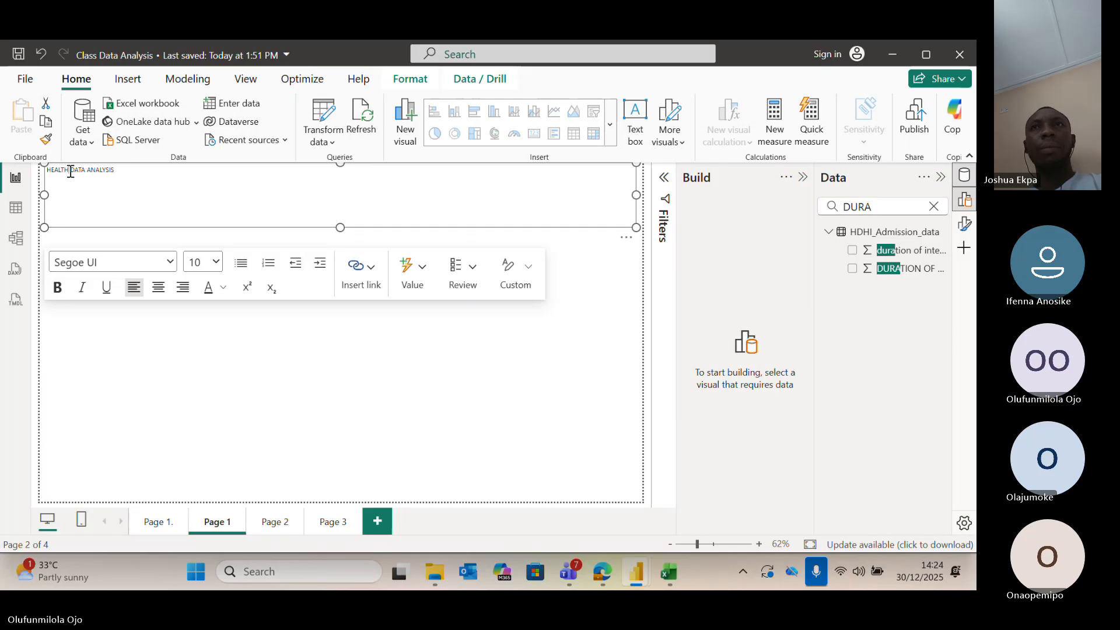
pyautogui.write('CARE')
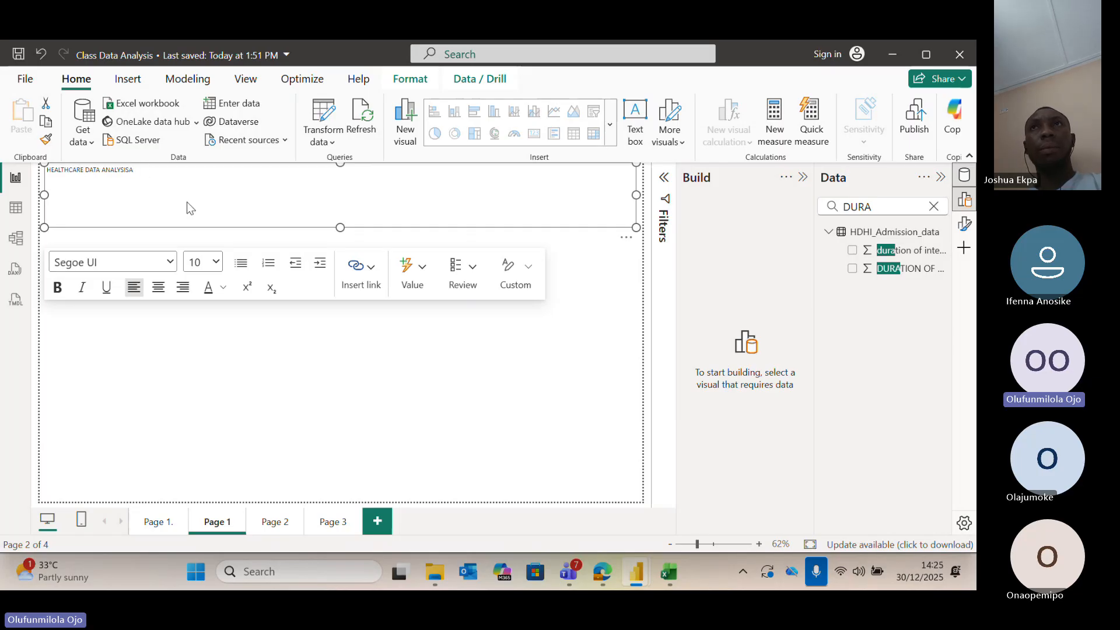
# Format the whole HEALTHCARE DATA ANALYSIS title as size 44, centred and bold.
pyautogui.hotkey('ctrl', 'a')
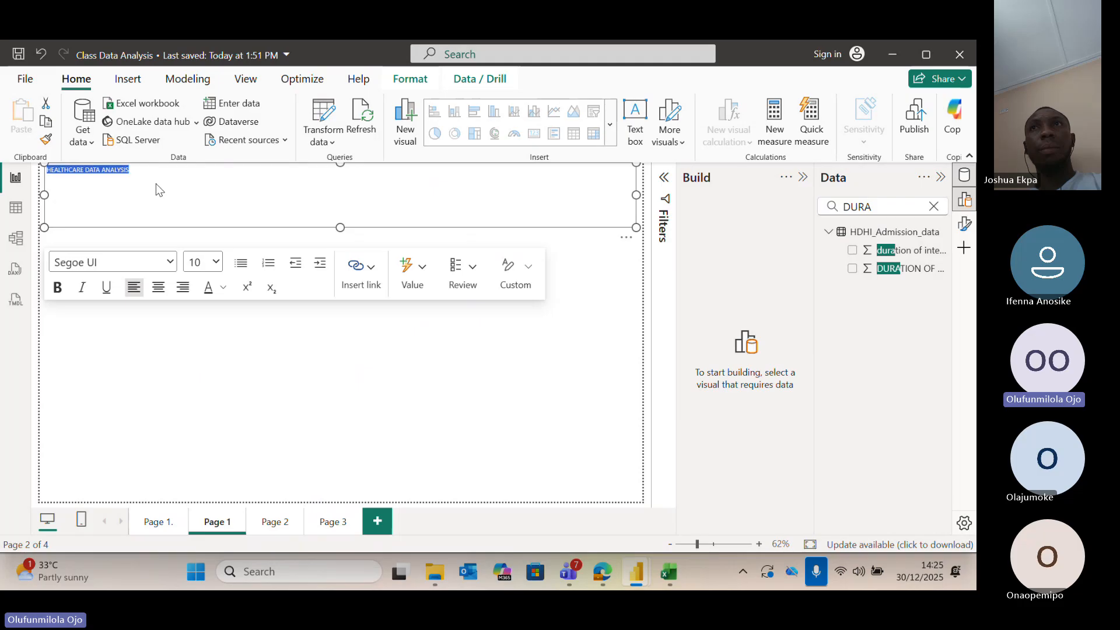
pyautogui.click(214, 262)
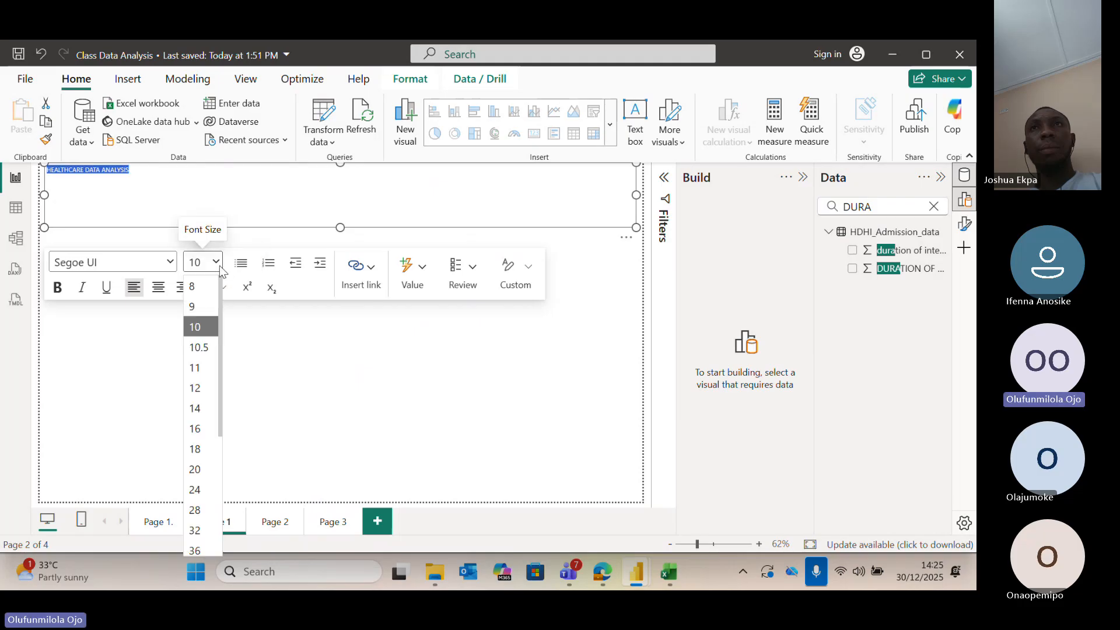
pyautogui.write('42')
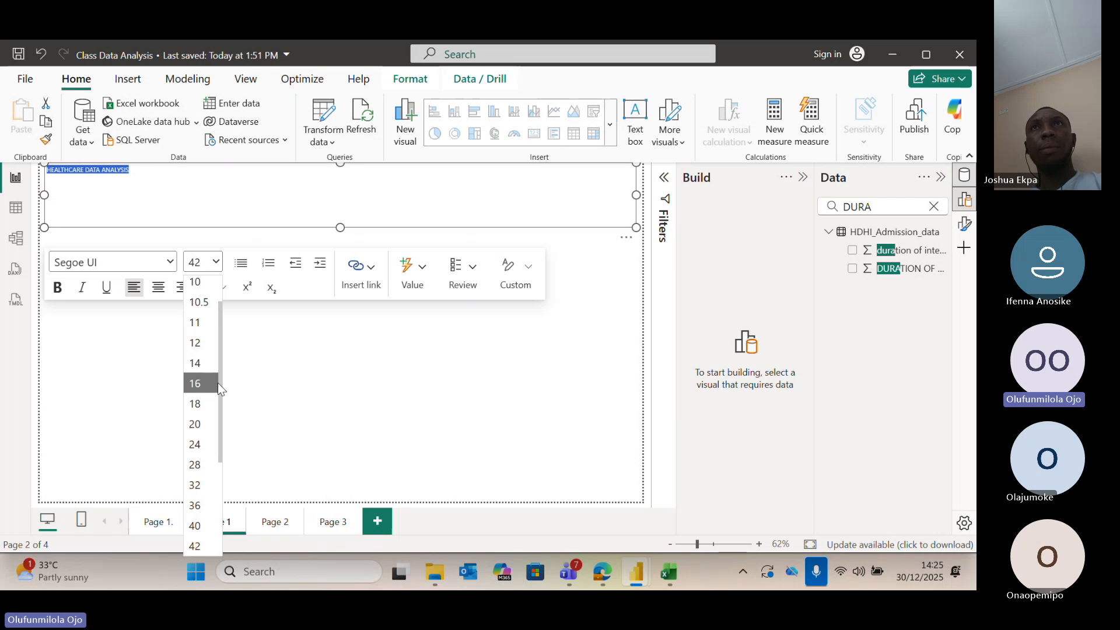
pyautogui.scroll(-2, 219, 386)
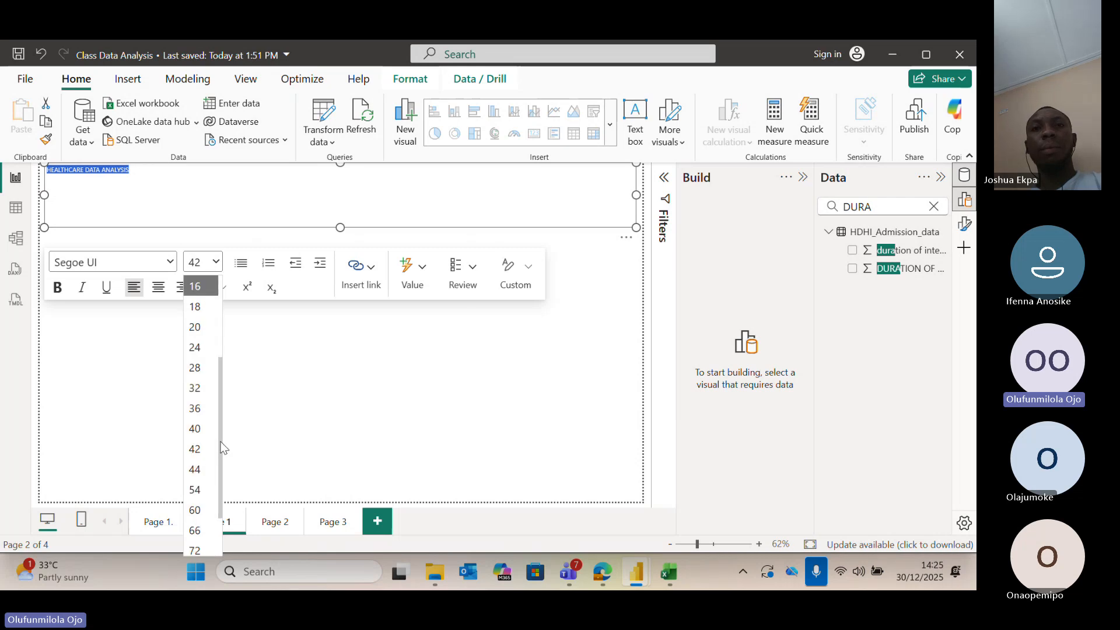
pyautogui.click(198, 473)
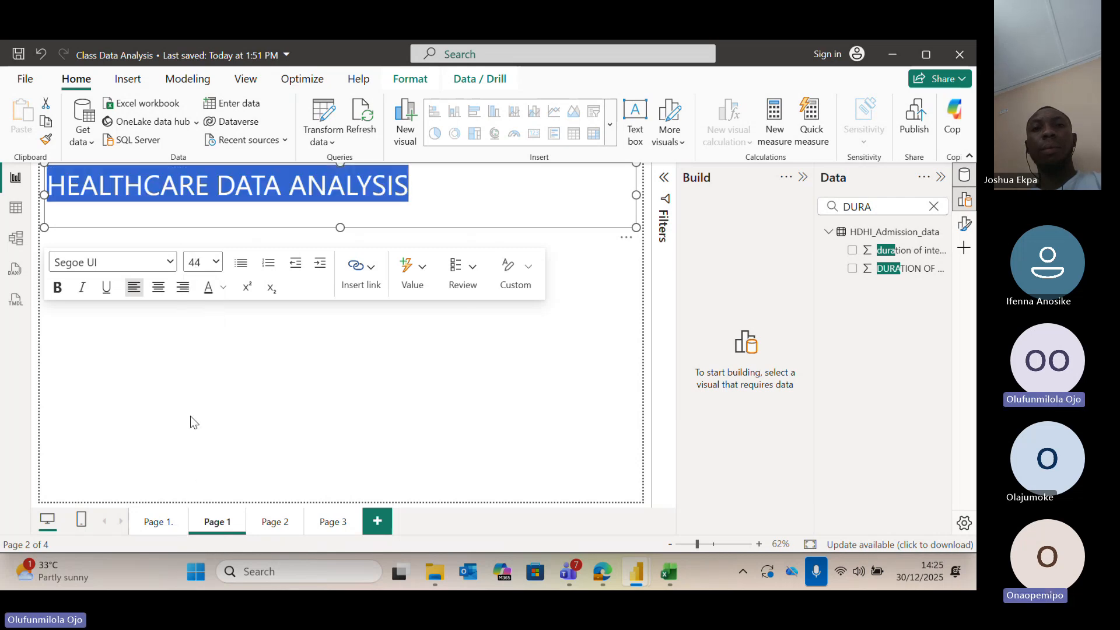
pyautogui.click(158, 286)
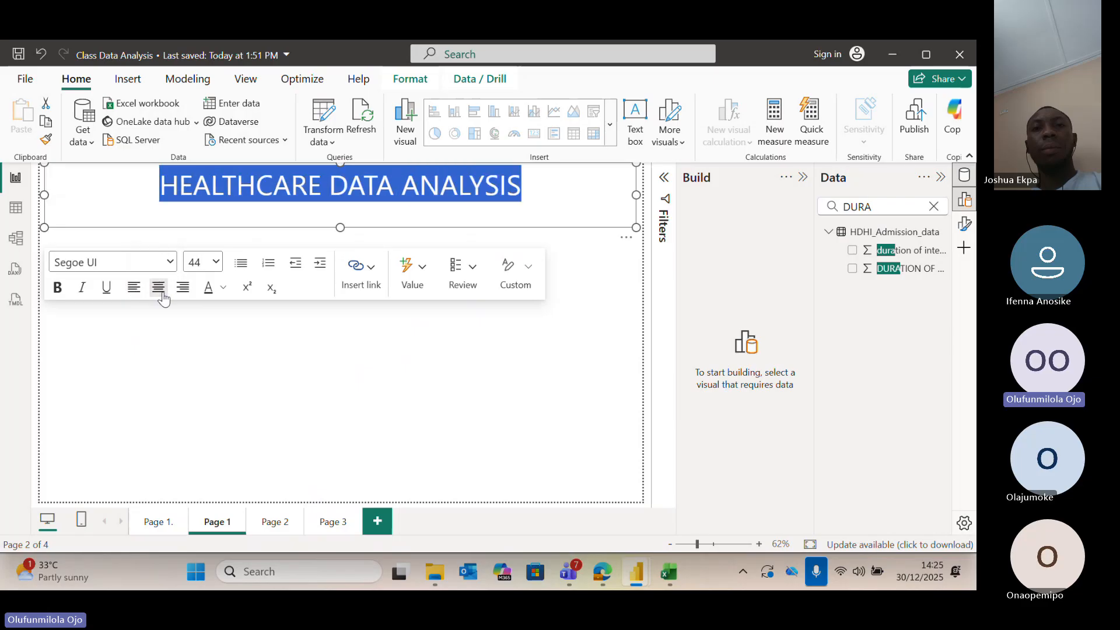
pyautogui.click(58, 295)
pyautogui.click(273, 351)
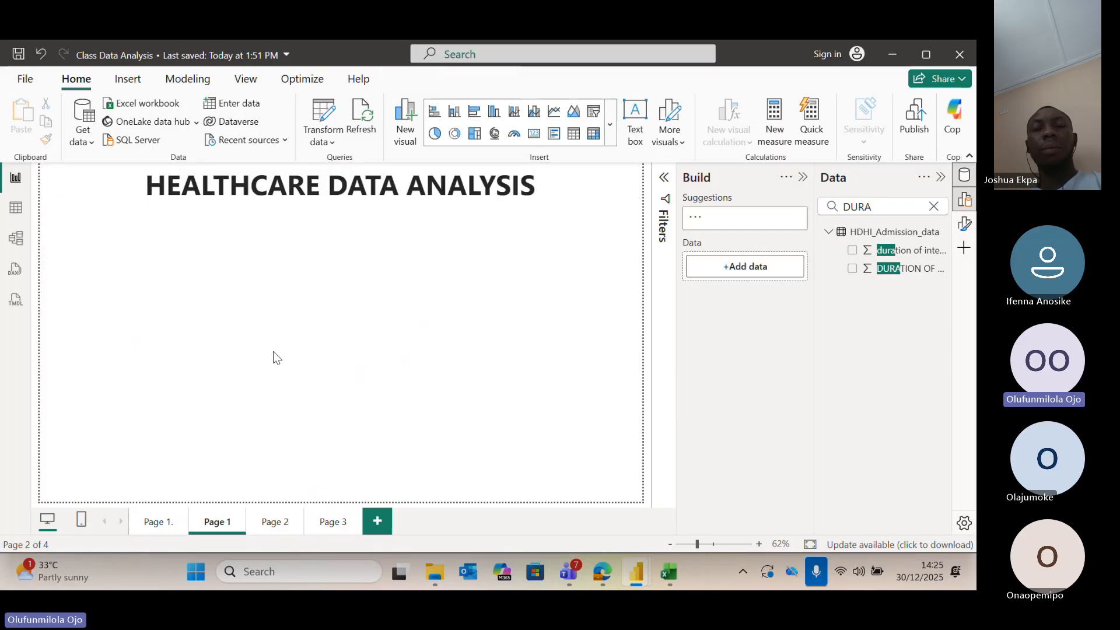
# Reduce the title text box's height so it fits closely around the single line of text.
pyautogui.click(356, 201)
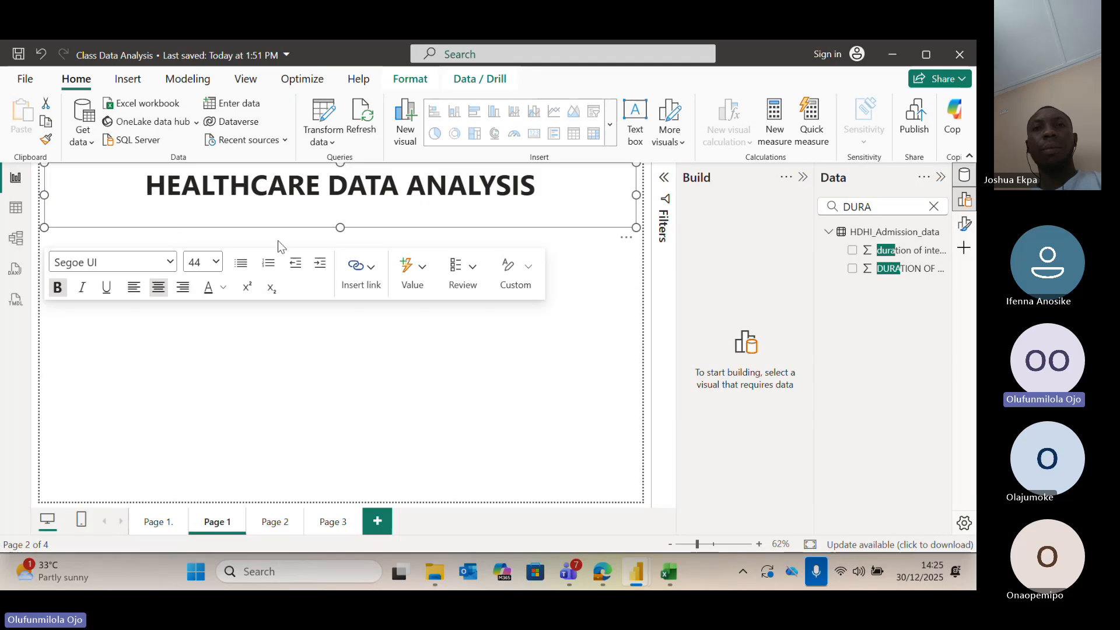
pyautogui.moveTo(340, 224); pyautogui.dragTo(342, 208)
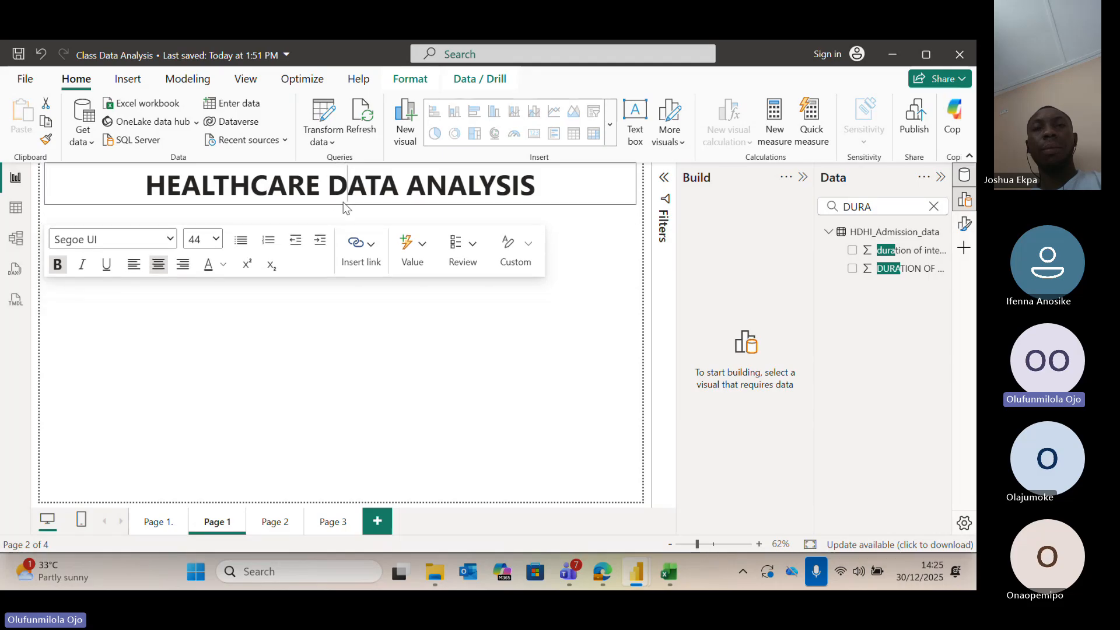
pyautogui.click(250, 319)
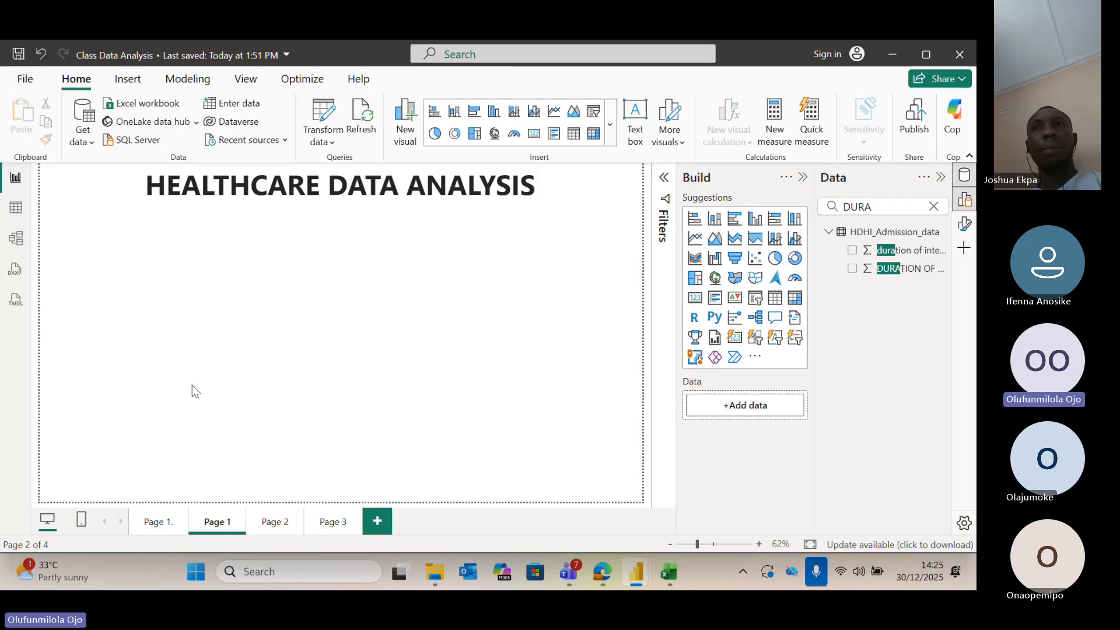
# Check the layout of Page 1., and add an empty card visual below the new page's title, narrowed to about a fifth of the page width.
pyautogui.click(152, 527)
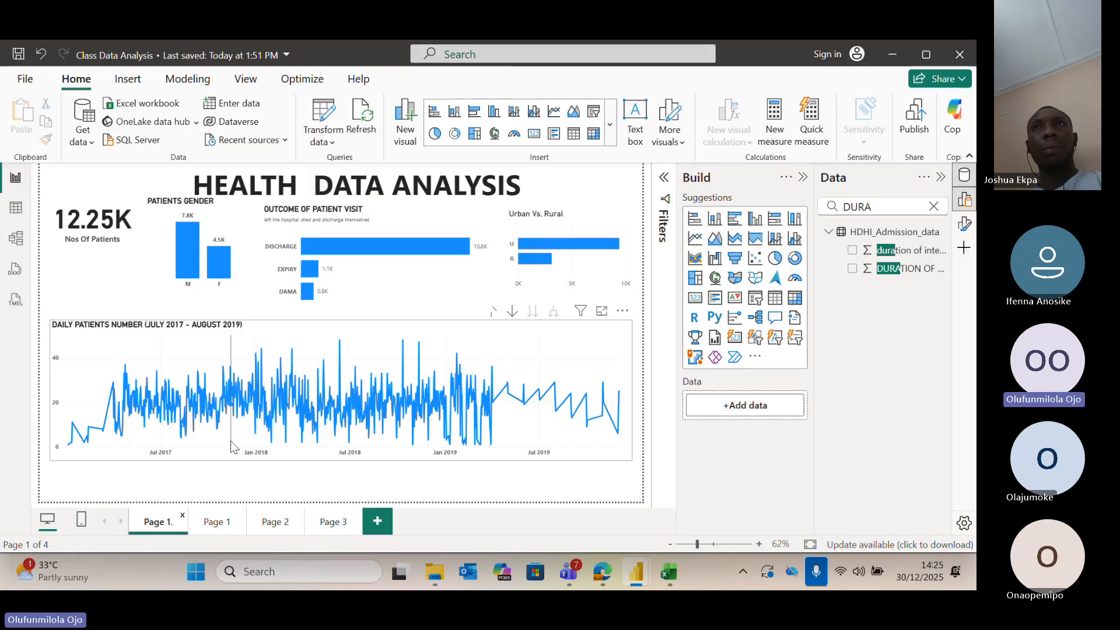
pyautogui.click(216, 525)
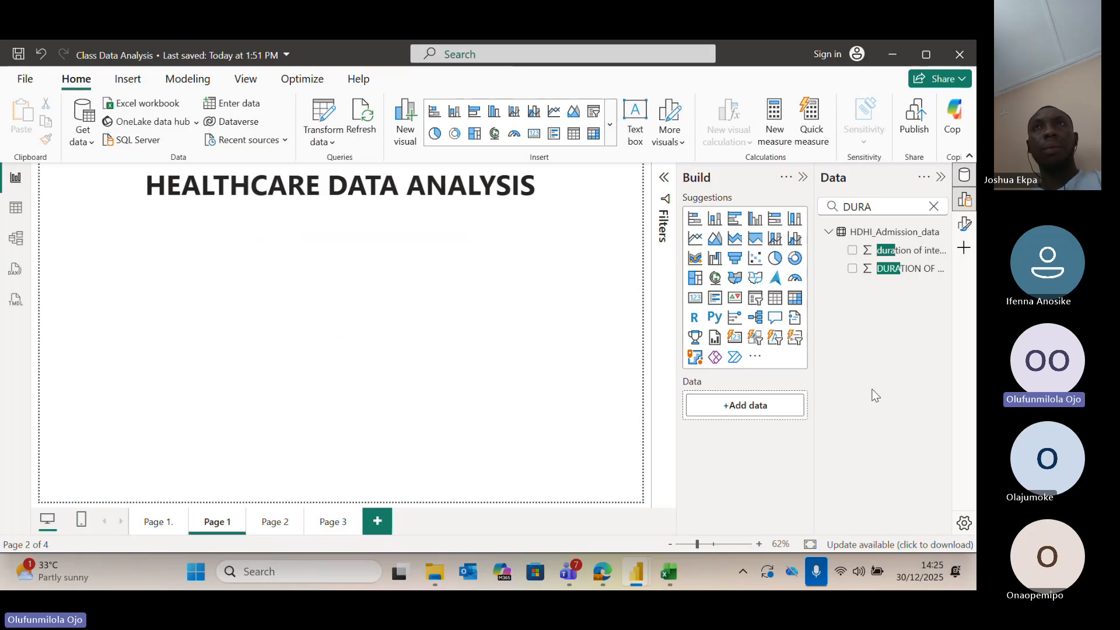
pyautogui.click(736, 342)
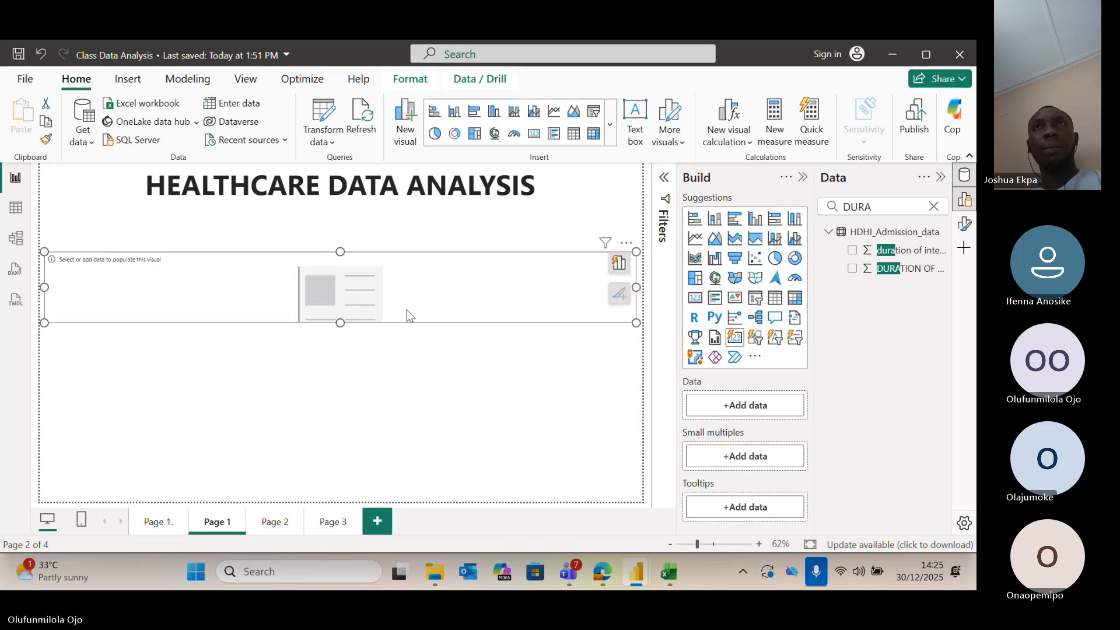
pyautogui.moveTo(637, 285); pyautogui.dragTo(160, 287)
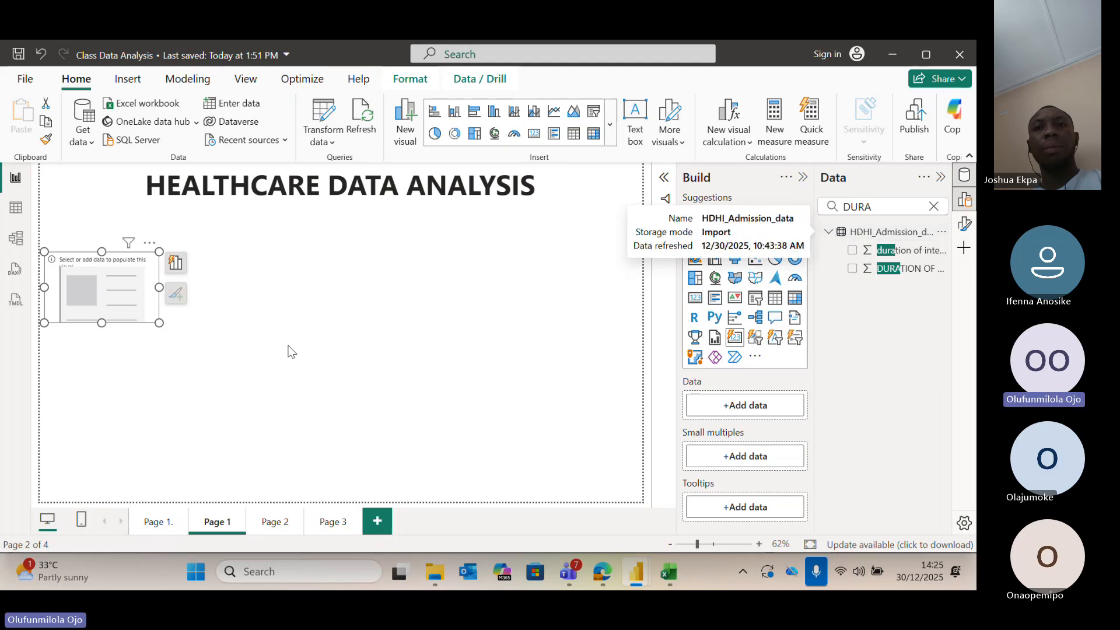
pyautogui.click(306, 373)
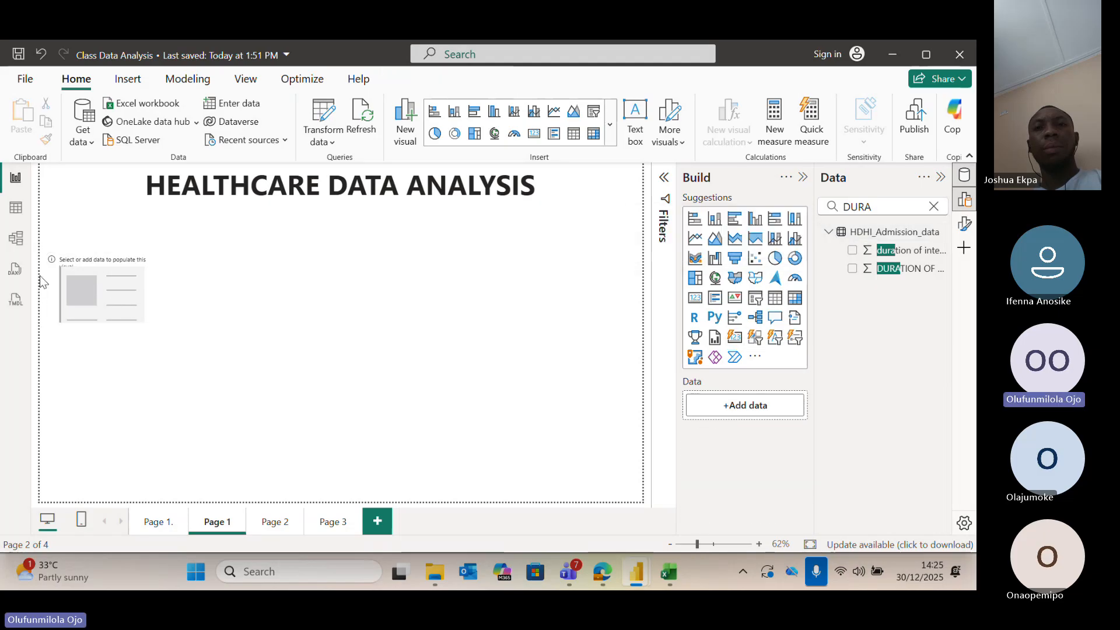
# Look over the HDHI_Admission_data table's columns, and add the MRD No. field to the empty card visual.
pyautogui.click(16, 210)
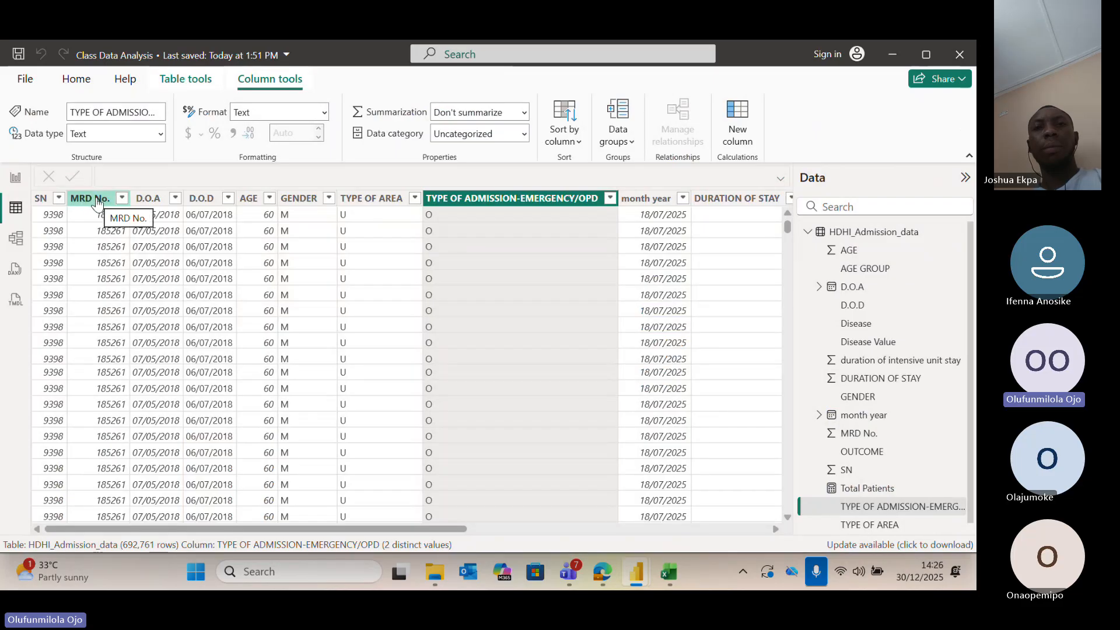
pyautogui.click(16, 179)
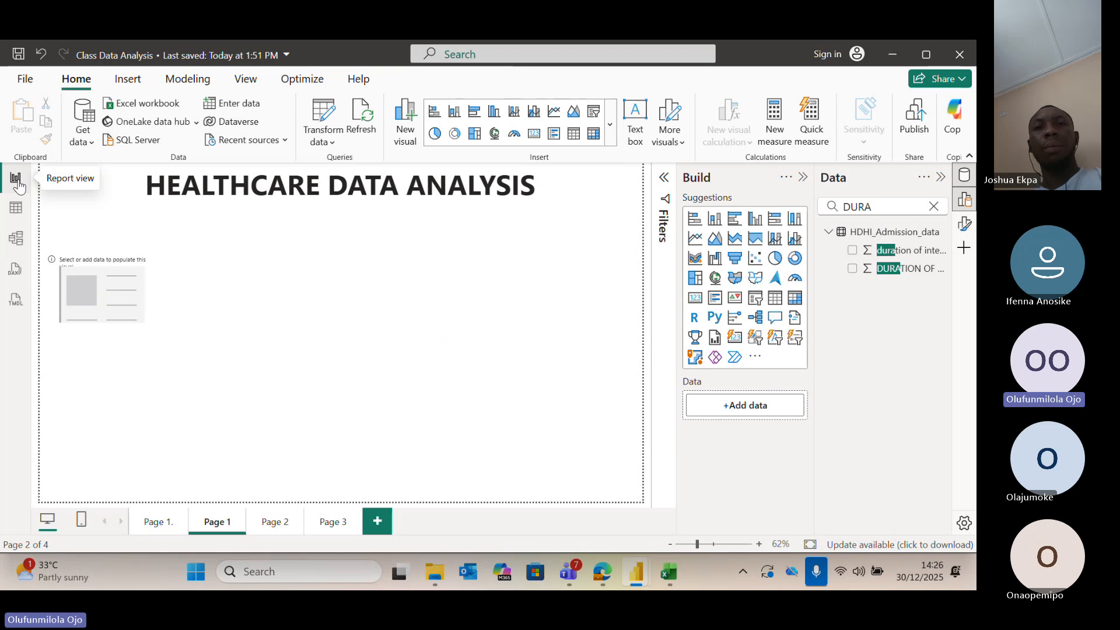
pyautogui.click(153, 295)
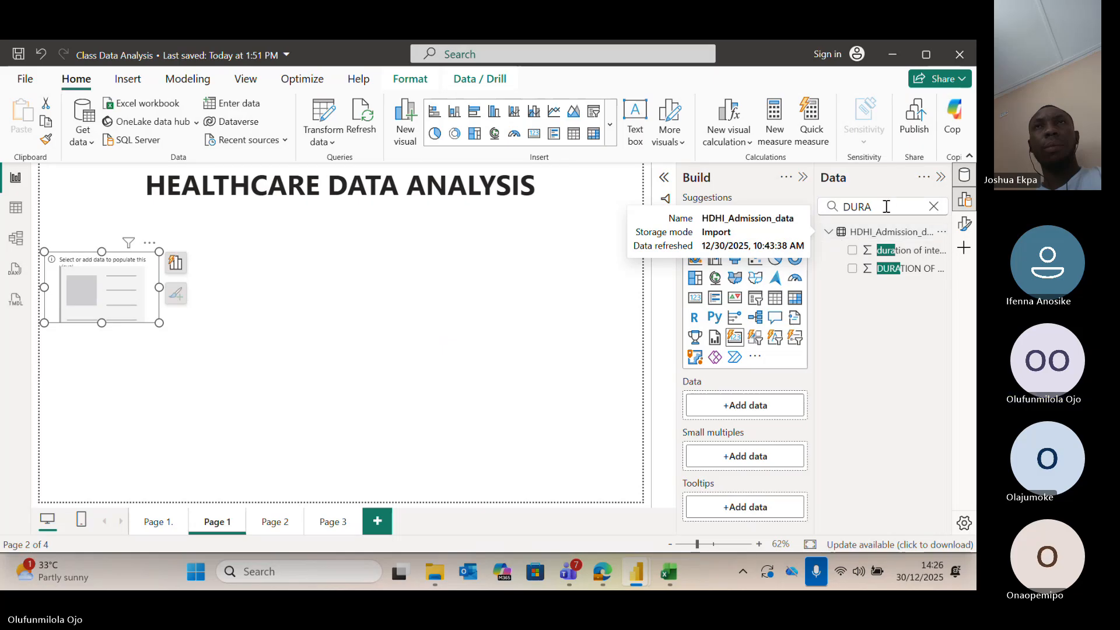
pyautogui.click(934, 208)
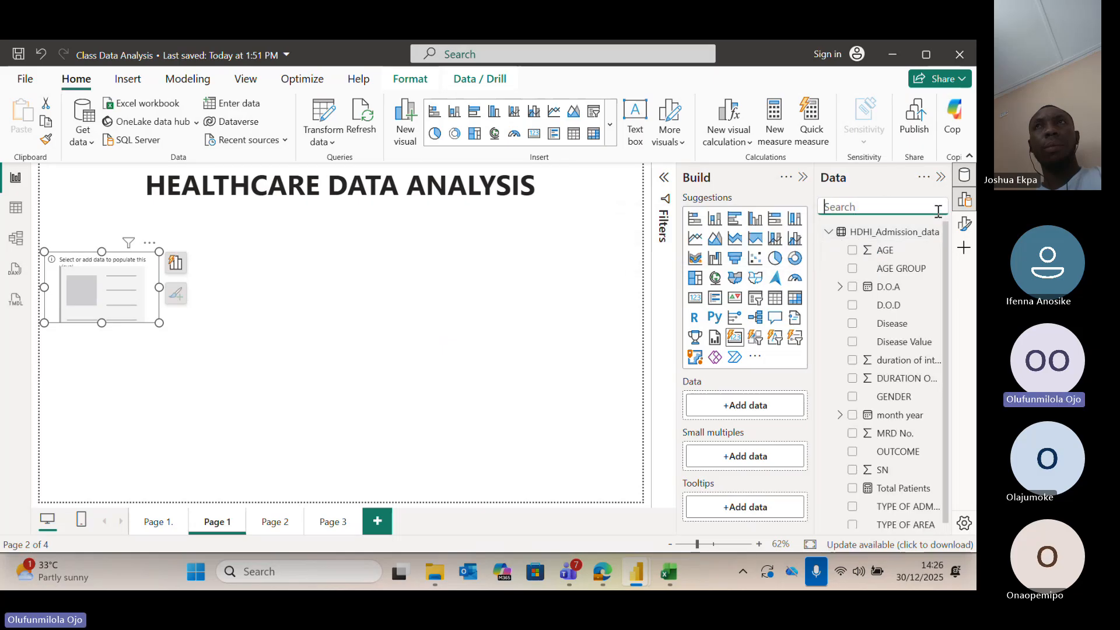
pyautogui.click(853, 434)
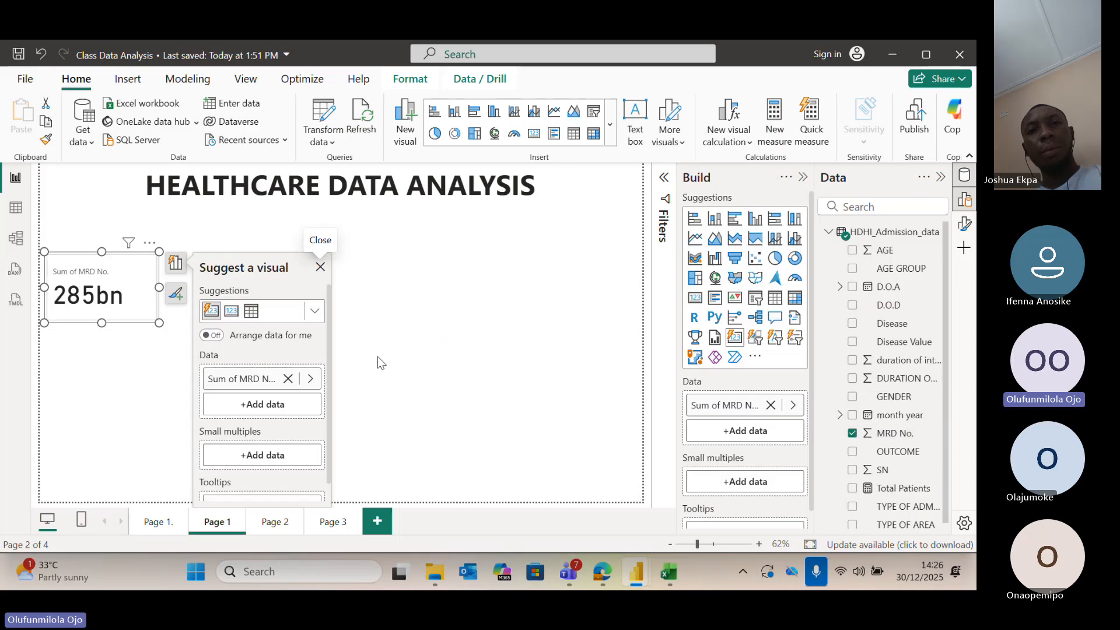
# Set the summarization of the card's MRD No. field to Count (Distinct).
pyautogui.click(249, 381)
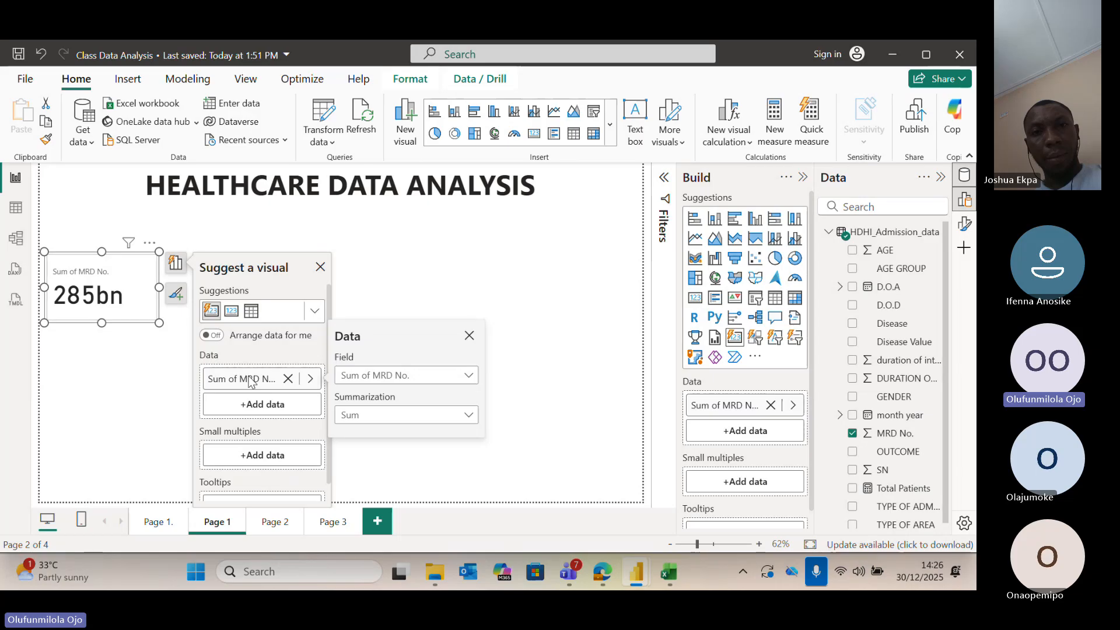
pyautogui.click(413, 416)
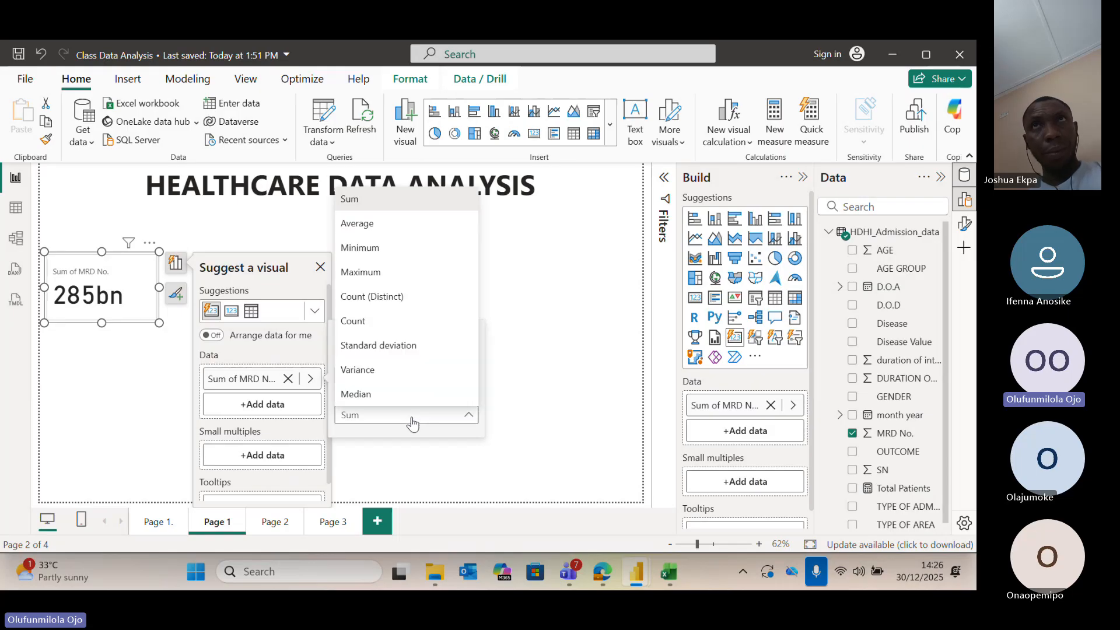
pyautogui.click(433, 297)
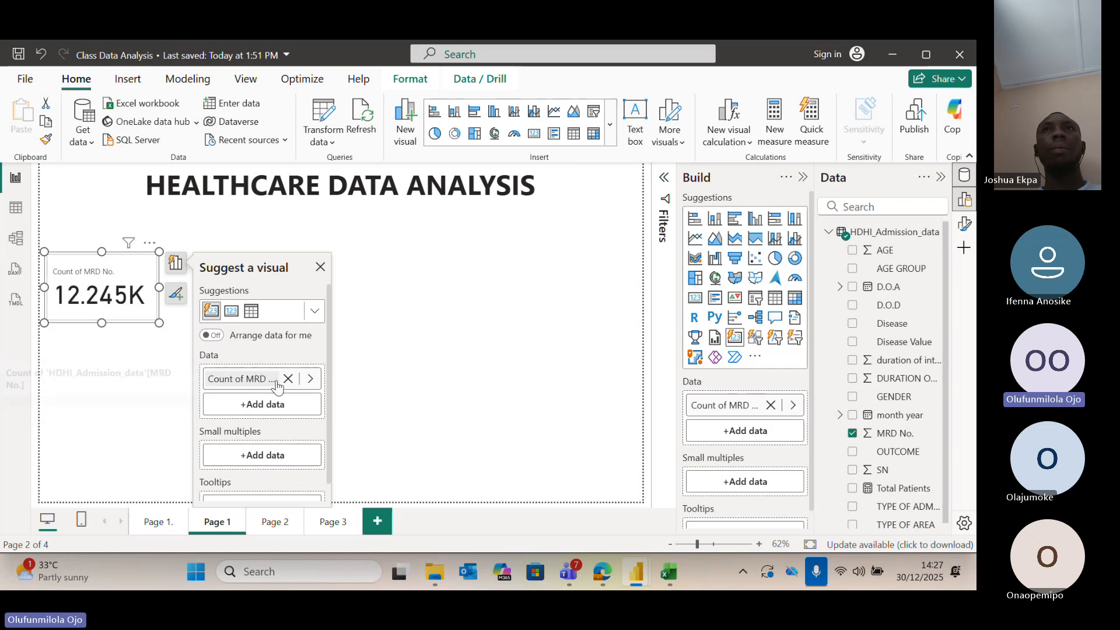
# Try the Count summarization for the card's MRD No. field.
pyautogui.click(310, 379)
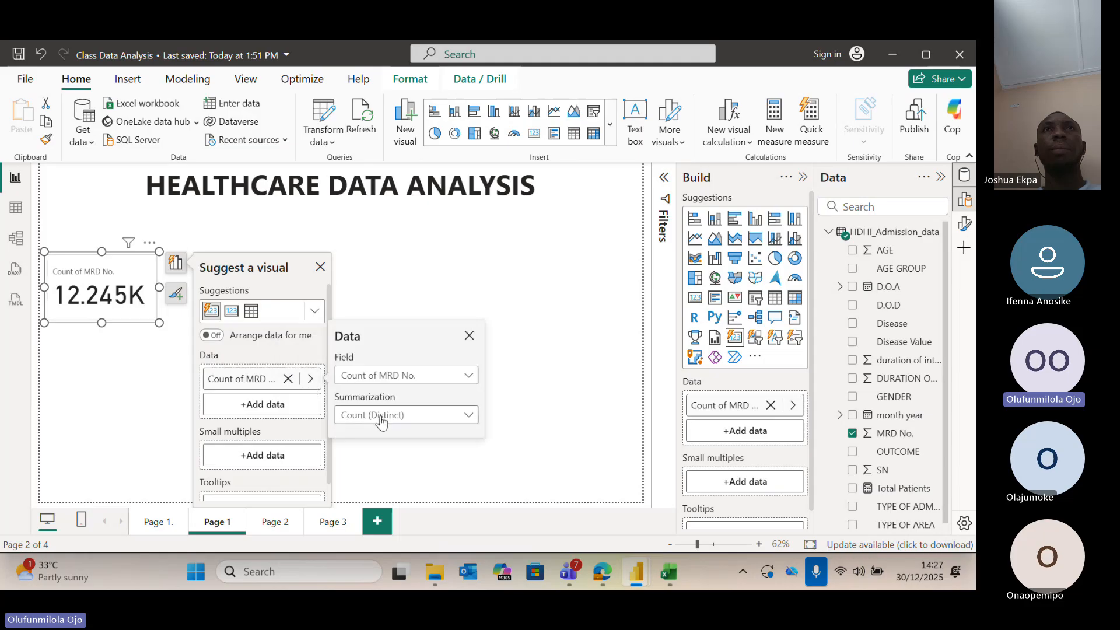
pyautogui.click(418, 414)
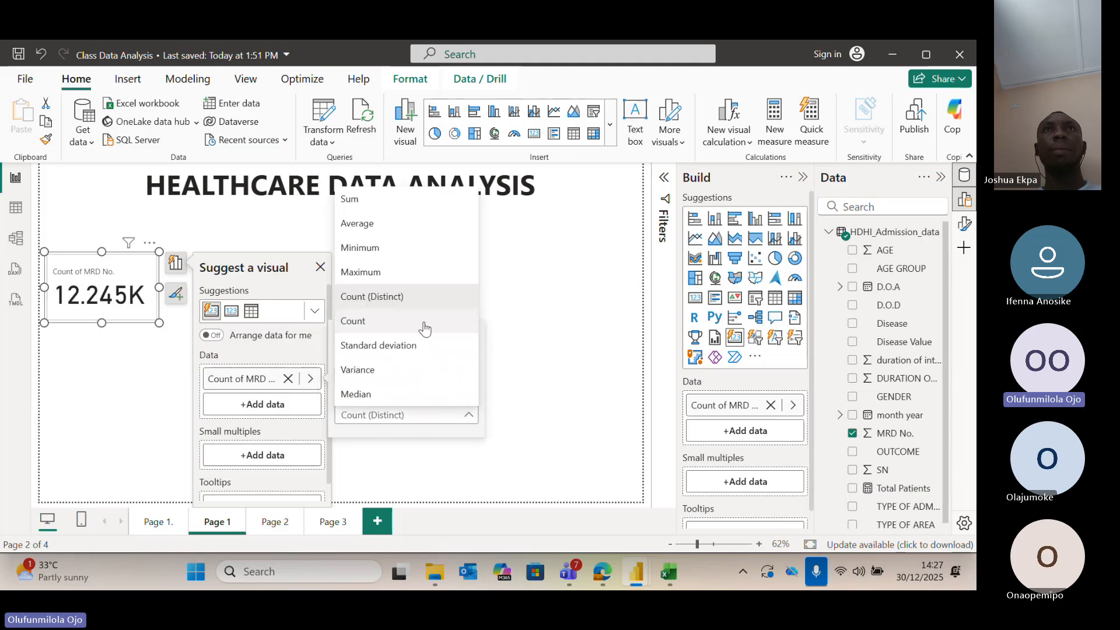
pyautogui.click(424, 326)
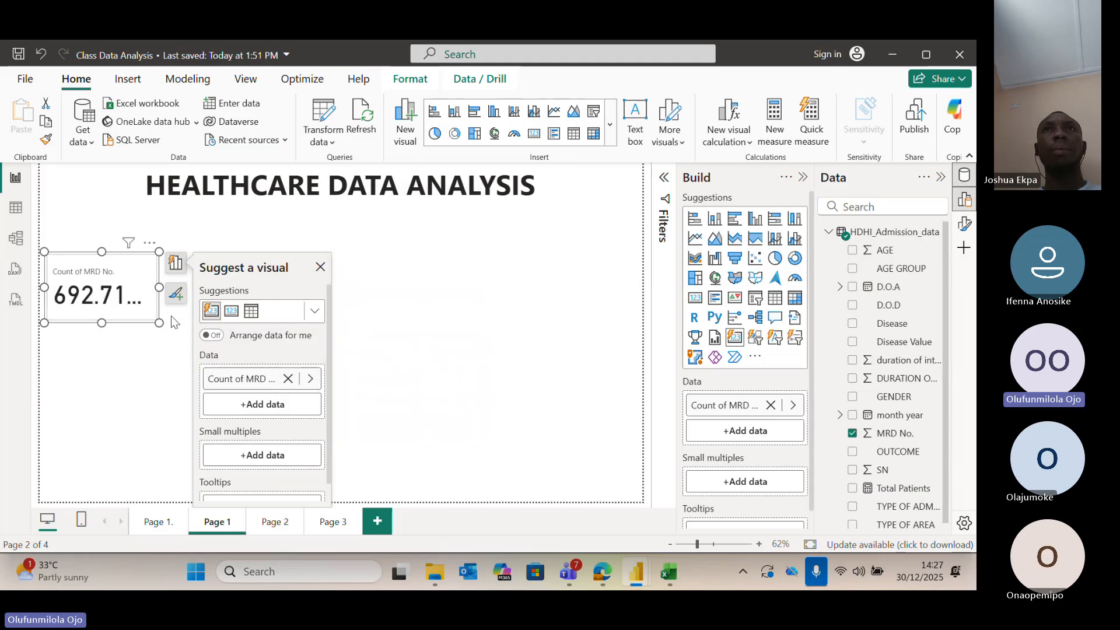
# Enlarge the card slightly and set the summarization of its MRD No. field to Count (Distinct).
pyautogui.moveTo(159, 322); pyautogui.dragTo(171, 339)
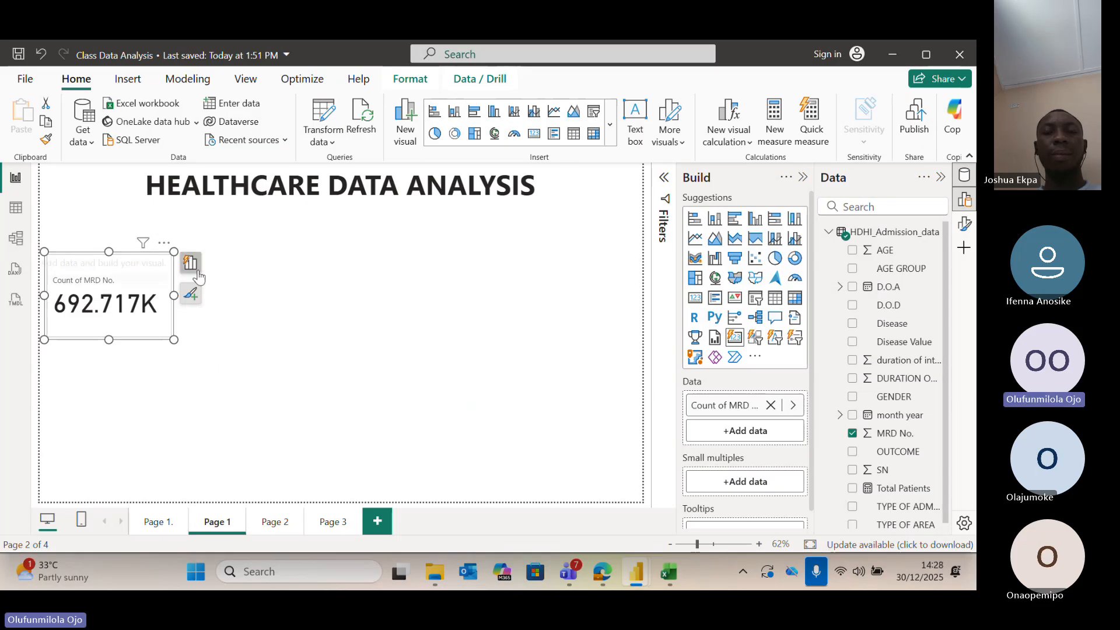
pyautogui.rightClick(723, 407)
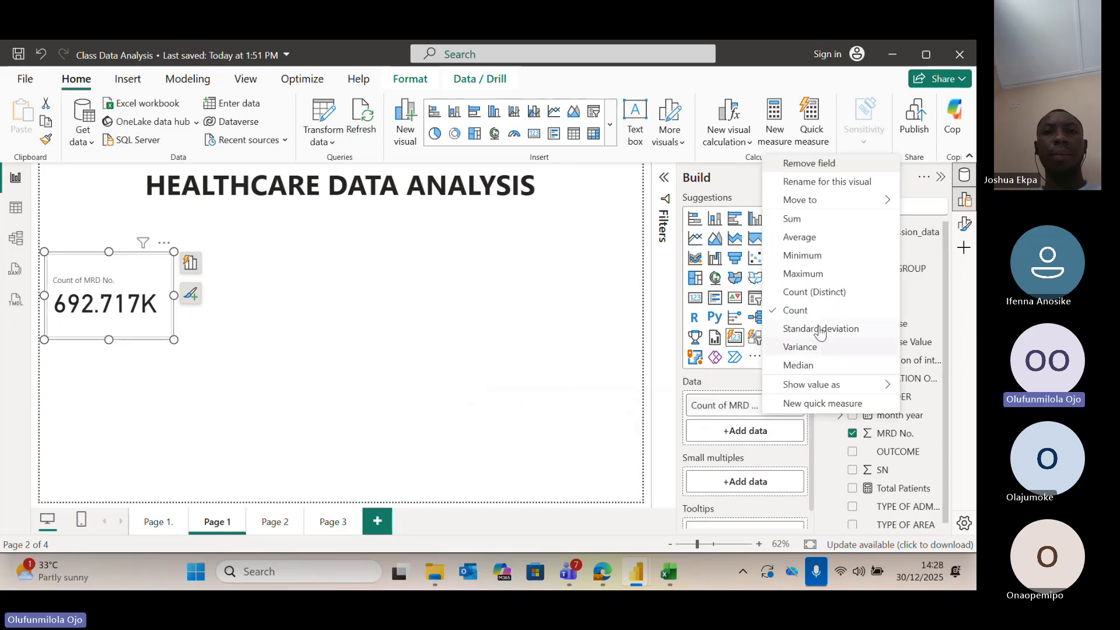
pyautogui.click(814, 292)
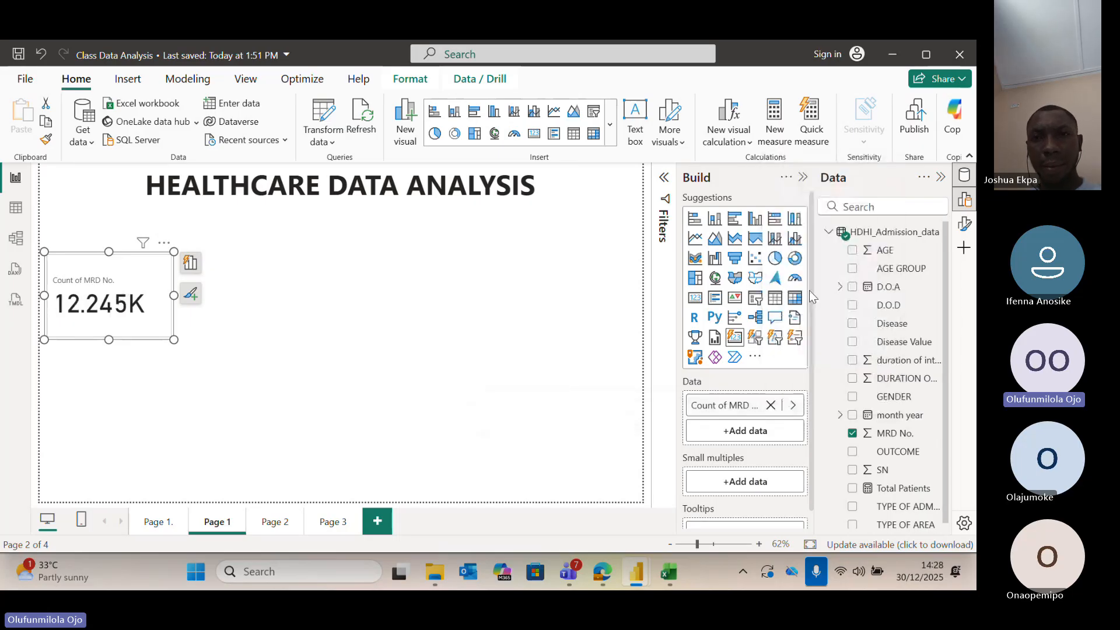
# Convert the MRD No. visual to the classic single-value card type.
pyautogui.click(190, 263)
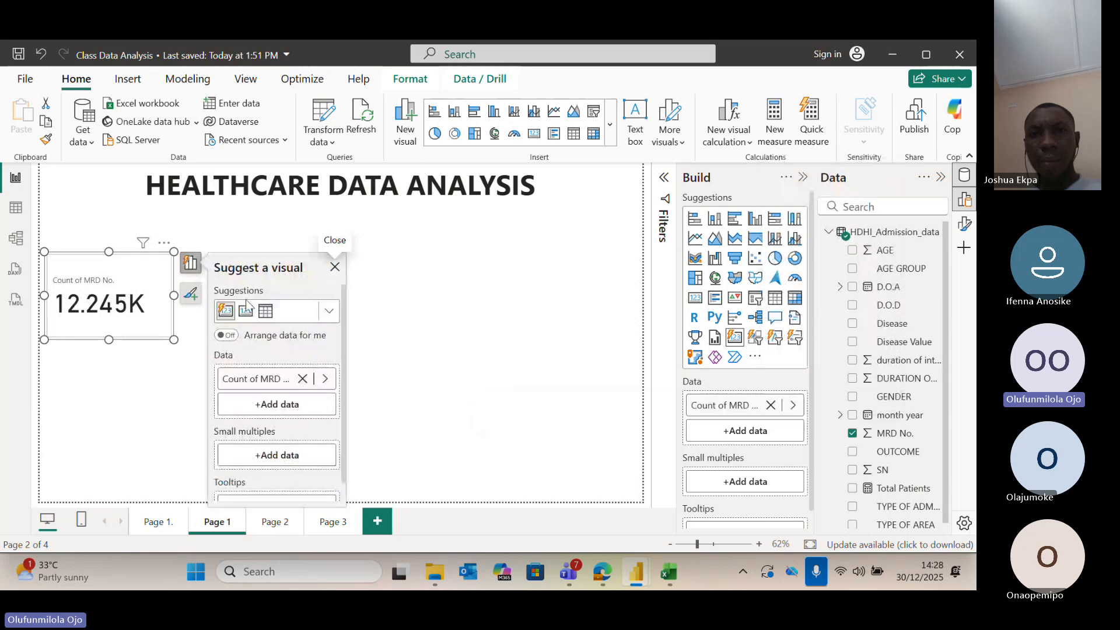
pyautogui.click(246, 311)
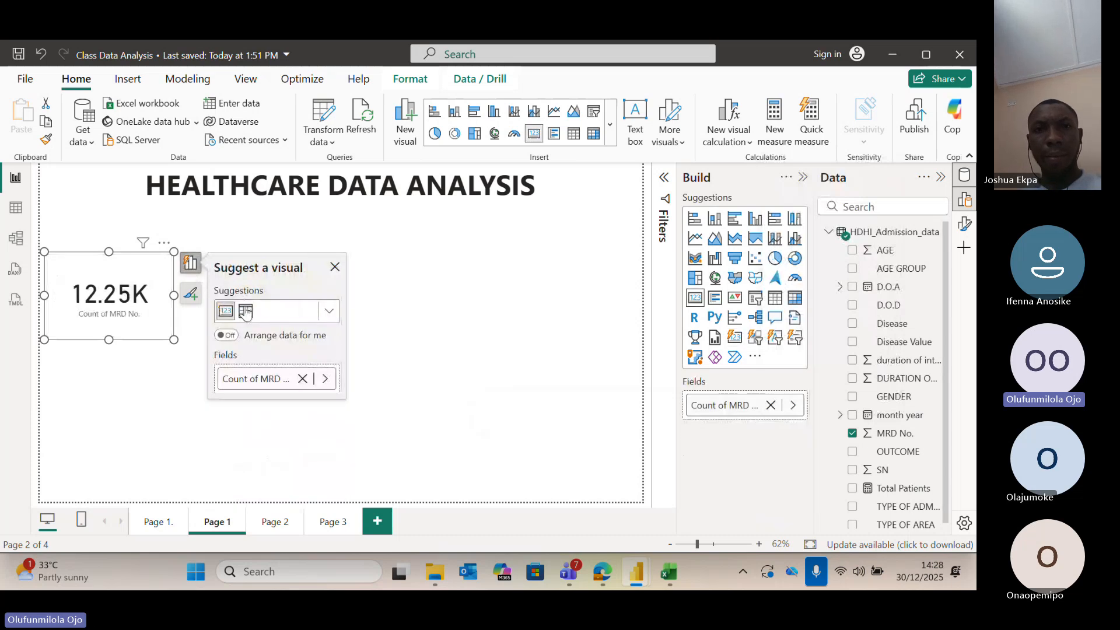
pyautogui.click(133, 365)
pyautogui.click(142, 320)
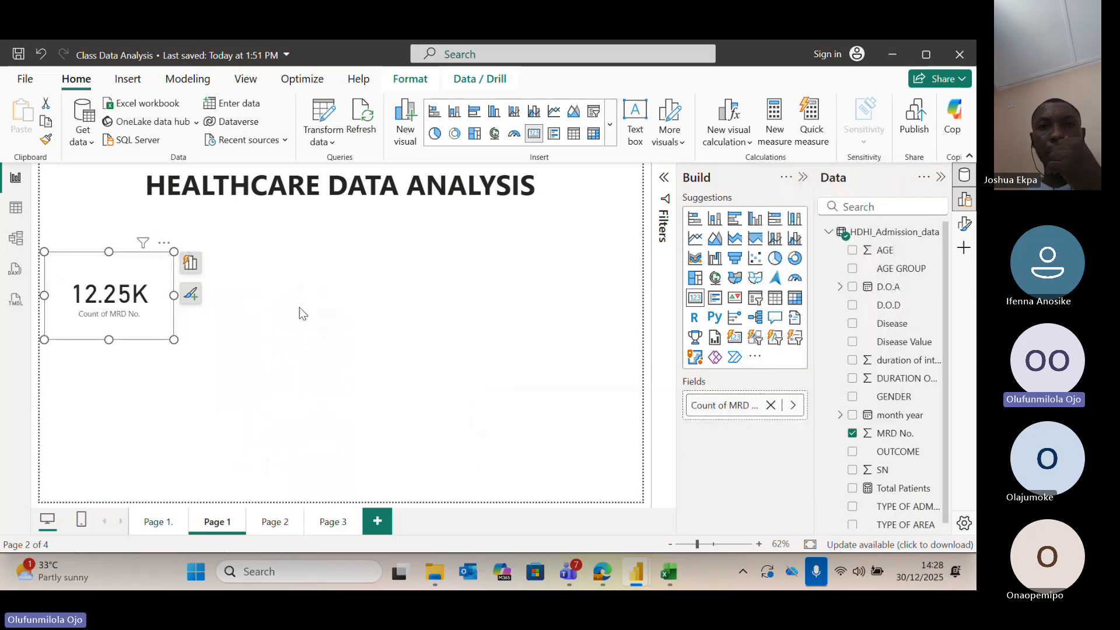
# Rename the card's field to PATIENTS NOS for this visual, and move the card up to just below the page title.
pyautogui.rightClick(750, 413)
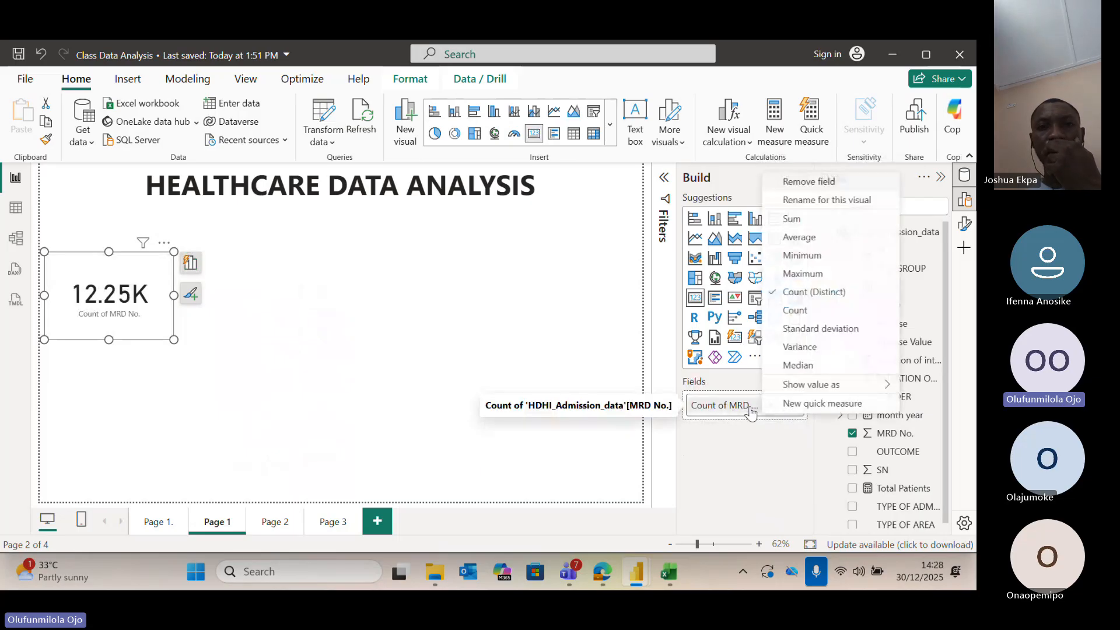
pyautogui.click(826, 199)
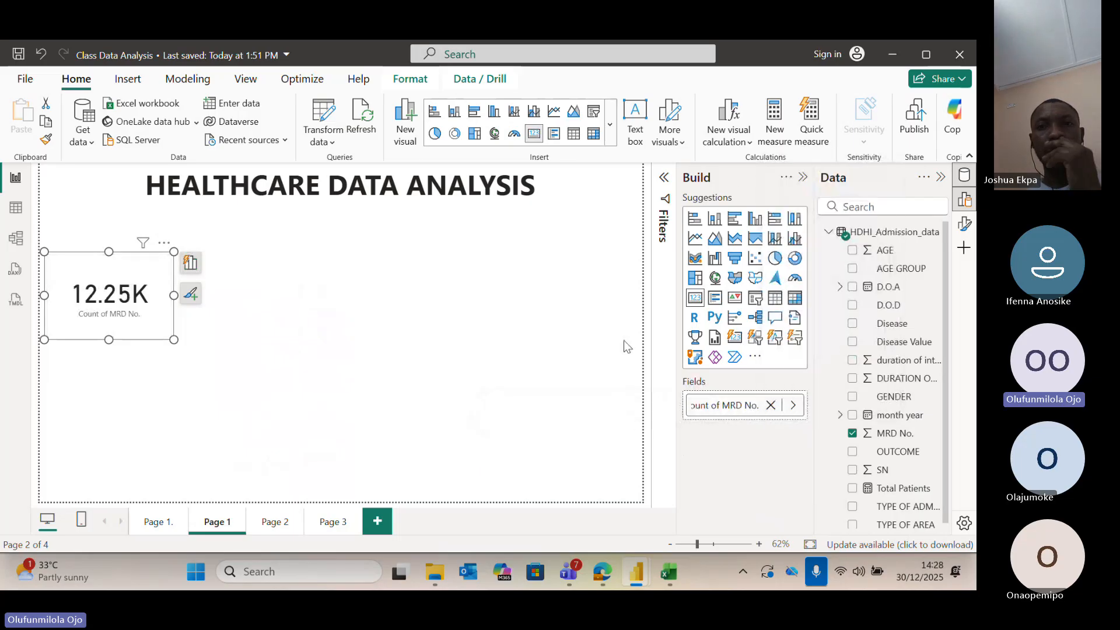
pyautogui.press('BackSpace')
pyautogui.press('BackSpace')
pyautogui.press('BackSpace')
pyautogui.press('BackSpace')
pyautogui.press('BackSpace')
pyautogui.press('BackSpace')
pyautogui.press('BackSpace')
pyautogui.press('BackSpace')
pyautogui.press('BackSpace')
pyautogui.press('BackSpace')
pyautogui.press('BackSpace')
pyautogui.press('BackSpace')
pyautogui.press('BackSpace')
pyautogui.press('BackSpace')
pyautogui.press('BackSpace')
pyautogui.press('BackSpace')
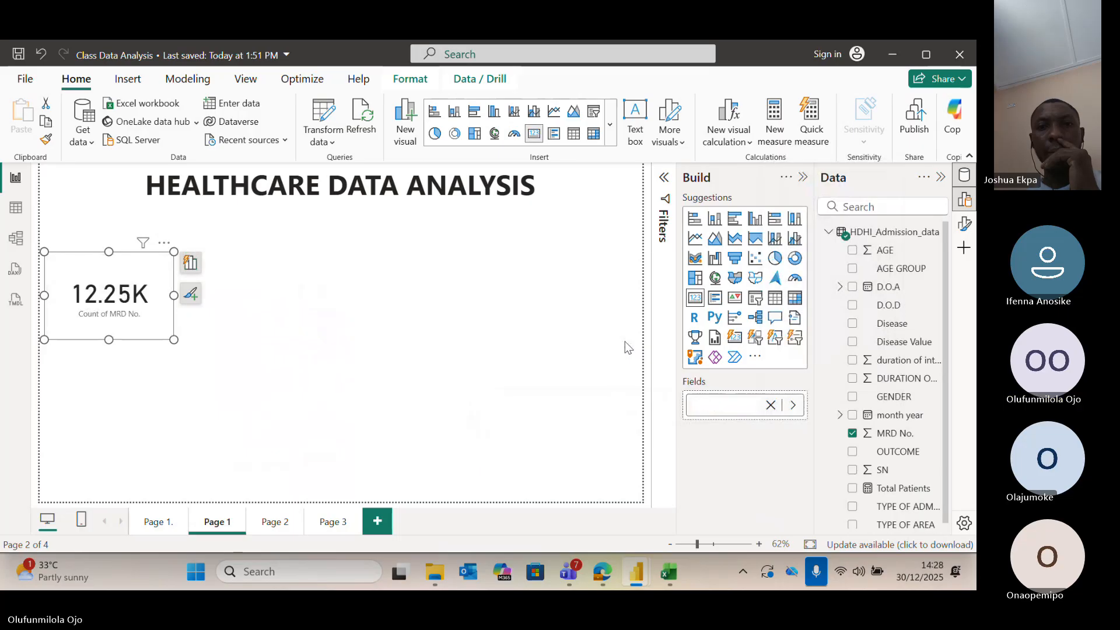
pyautogui.write('c')
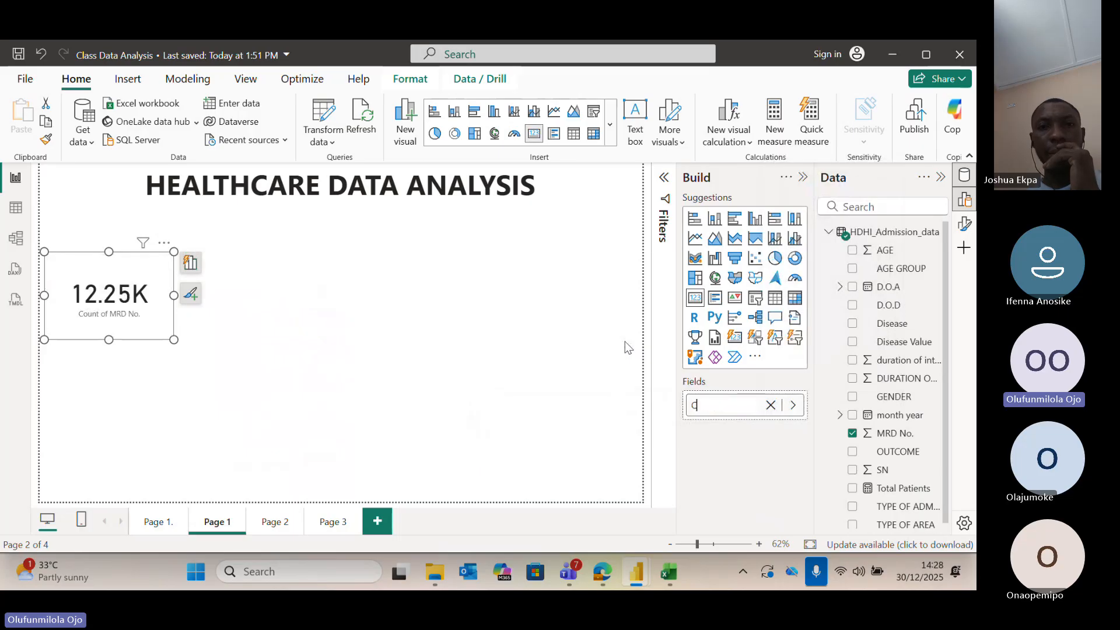
pyautogui.press('BackSpace')
pyautogui.write('PATIENTS NOS')
pyautogui.press('Return')
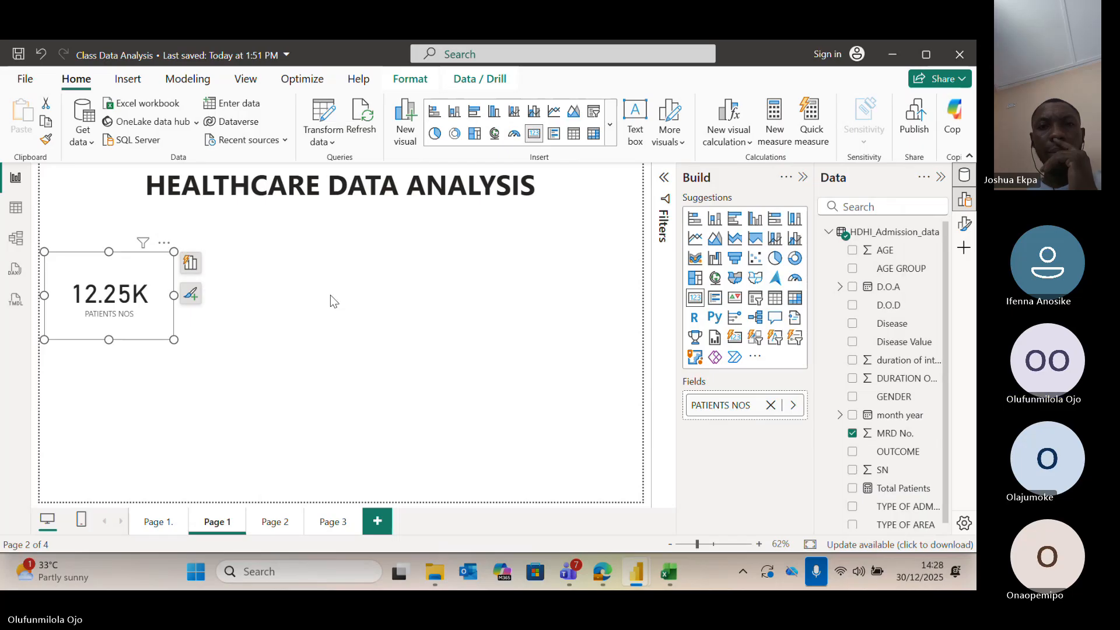
pyautogui.moveTo(141, 260); pyautogui.dragTo(141, 218)
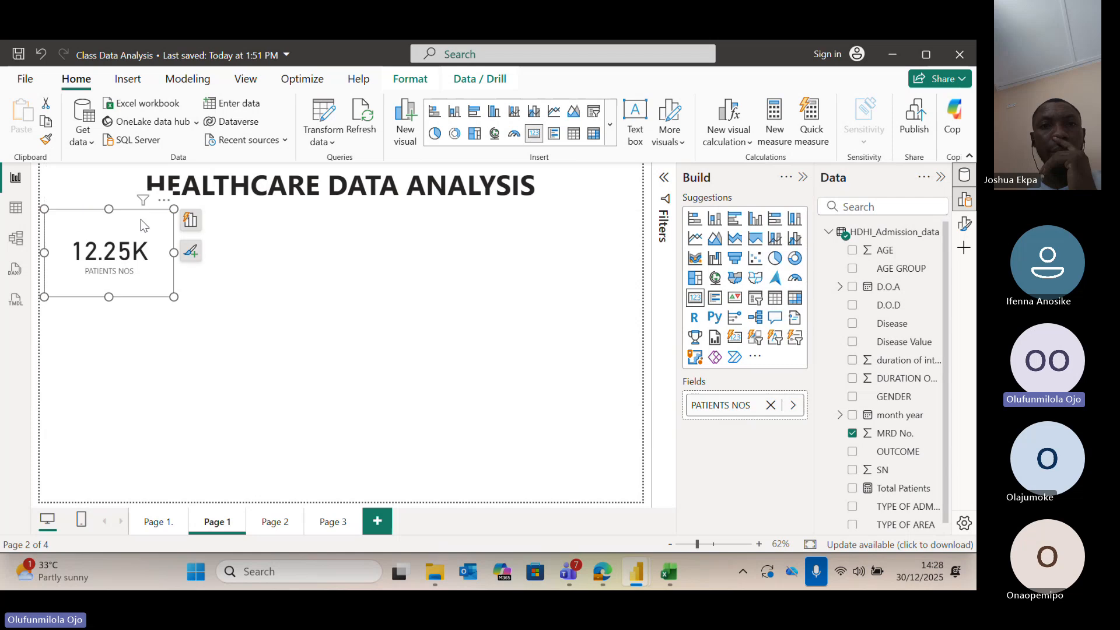
pyautogui.click(147, 377)
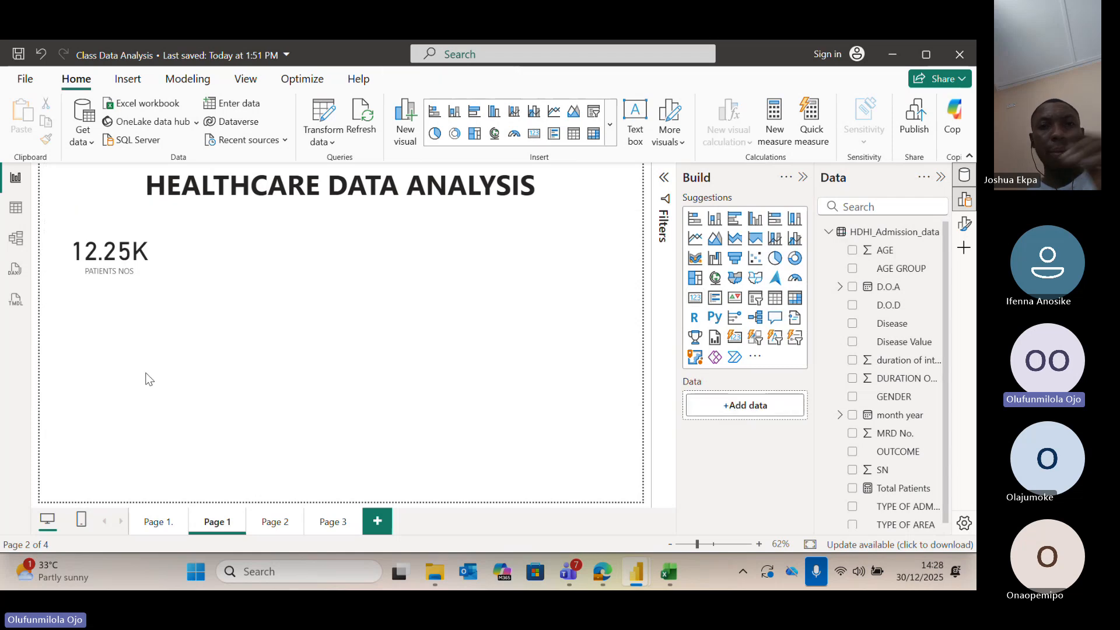
# Check the layout of Page 1., and place an empty stacked column chart beside the PATIENTS NOS card on the new page.
pyautogui.click(165, 528)
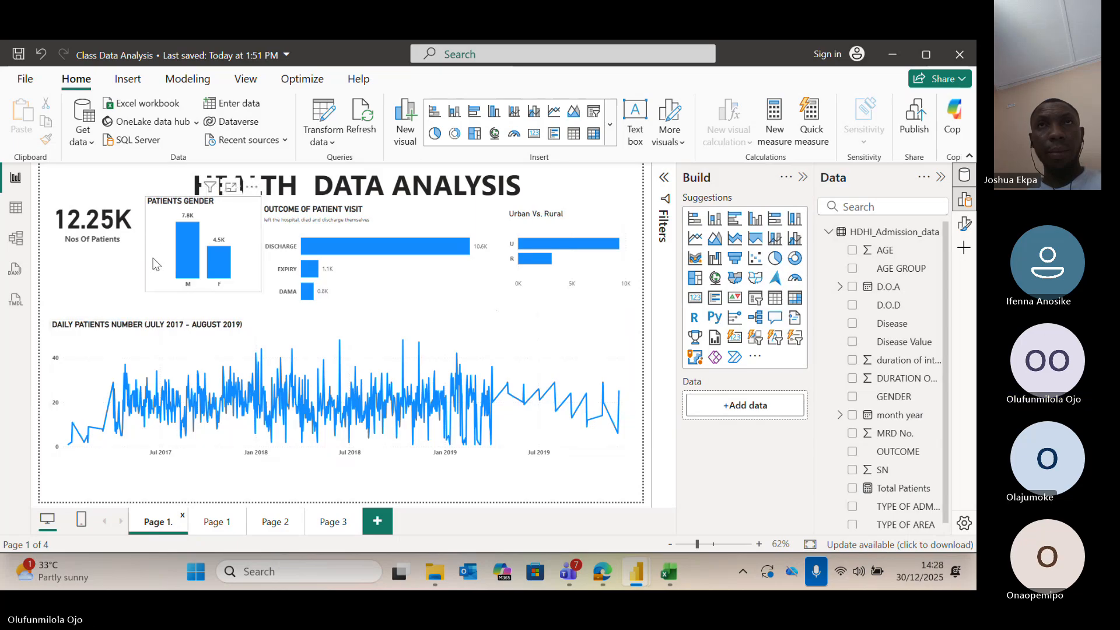
pyautogui.click(216, 521)
pyautogui.moveTo(118, 359); pyautogui.dragTo(254, 257)
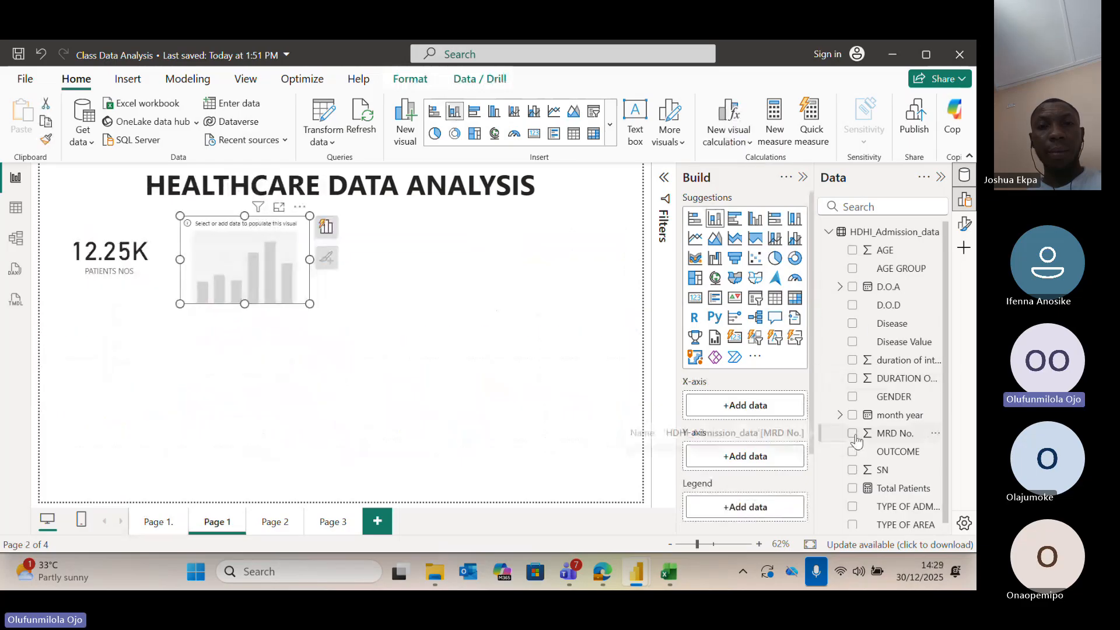
# Plot MRD No. by GENDER in the column chart, summarized as Count (Distinct).
pyautogui.scroll(-1, 898, 347)
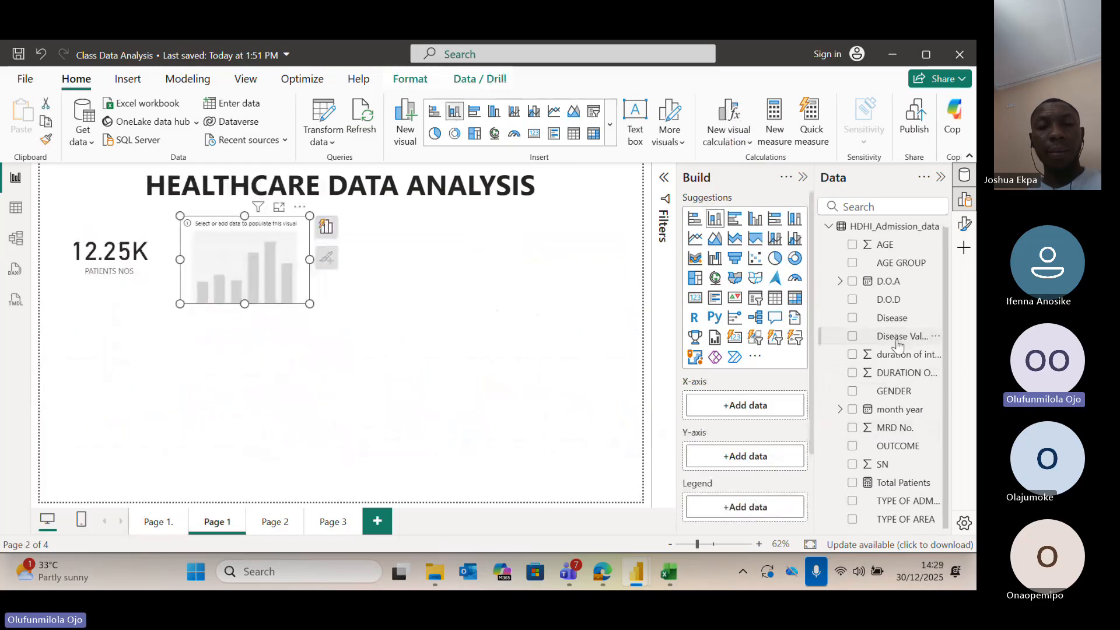
pyautogui.click(853, 392)
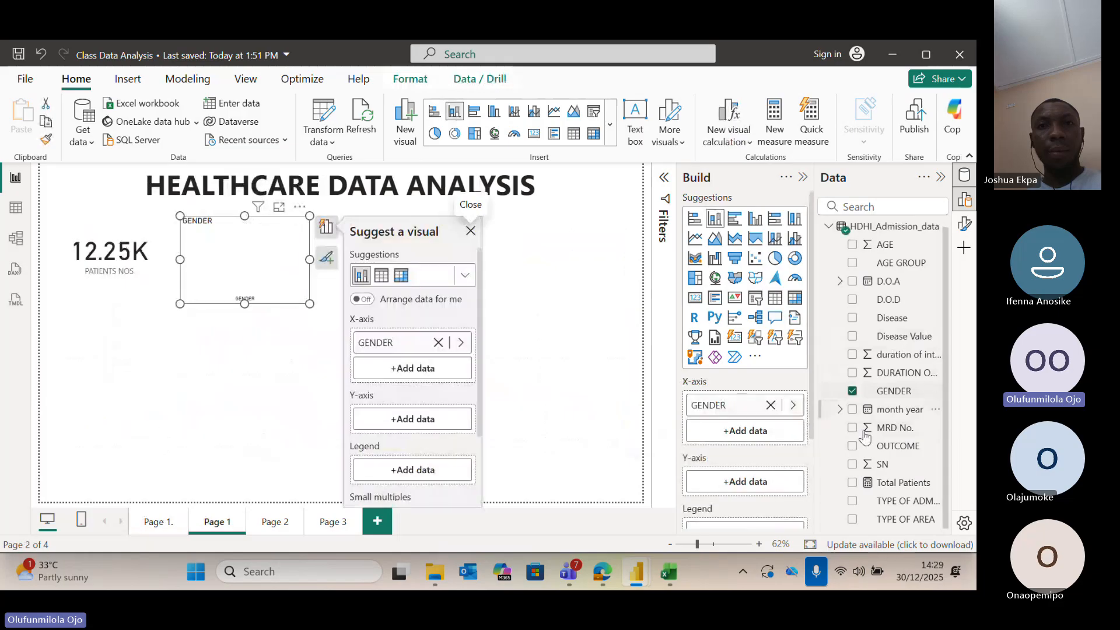
pyautogui.click(852, 429)
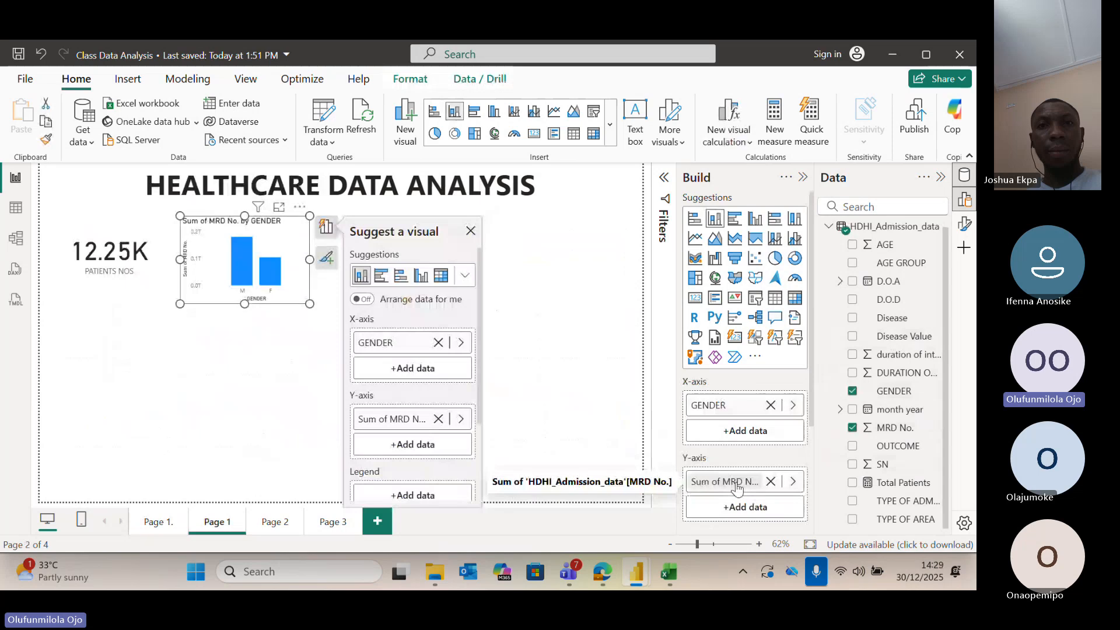
pyautogui.rightClick(737, 487)
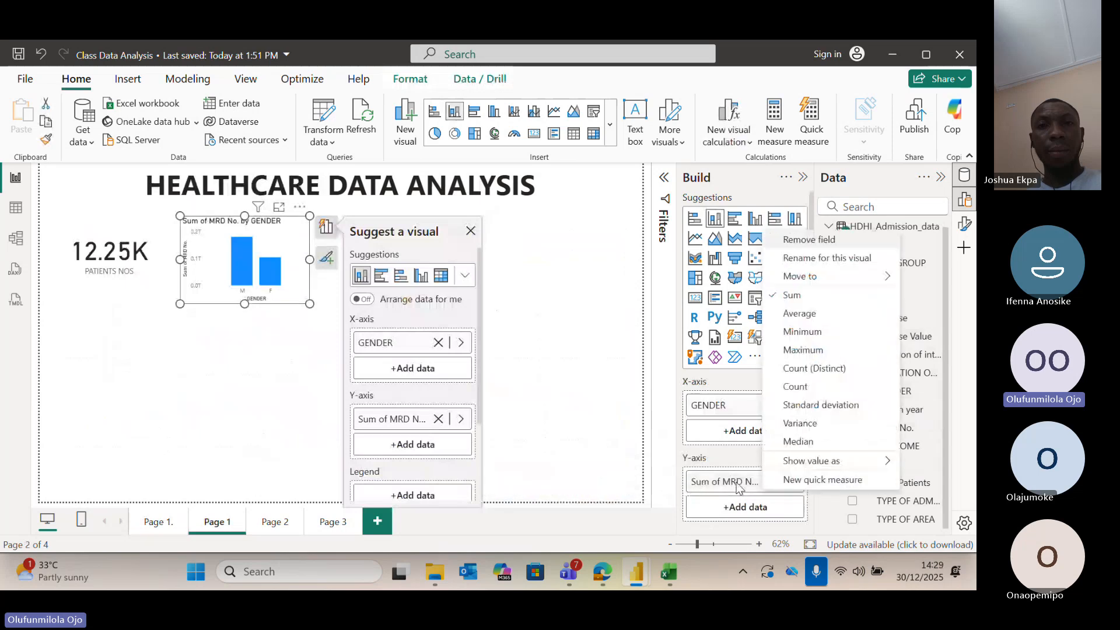
pyautogui.click(821, 367)
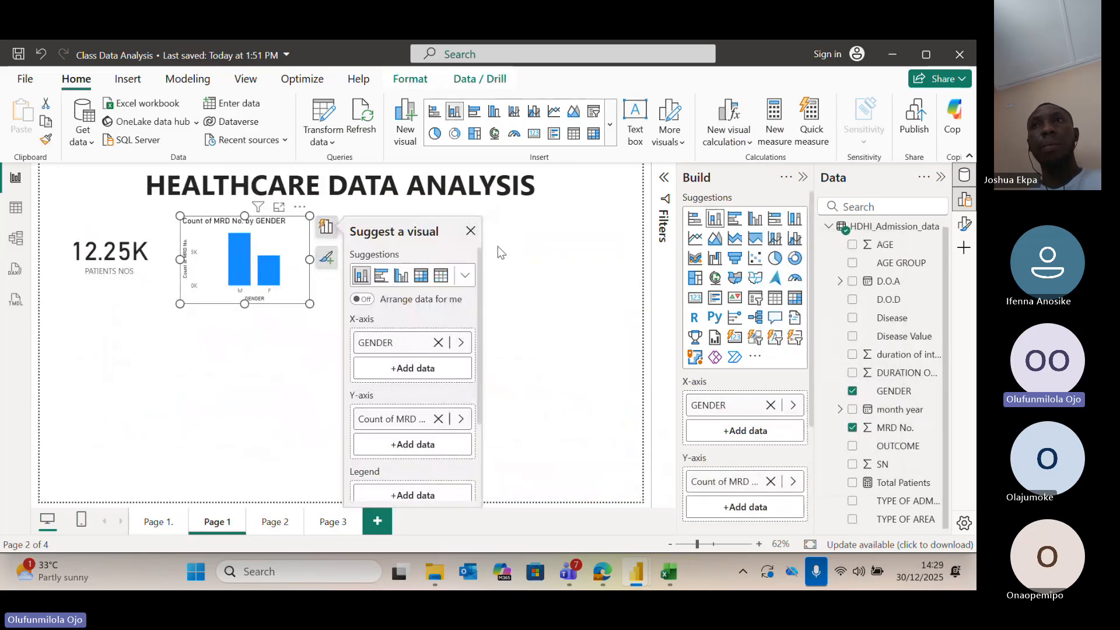
# Turn on data labels for the gender column chart.
pyautogui.click(965, 225)
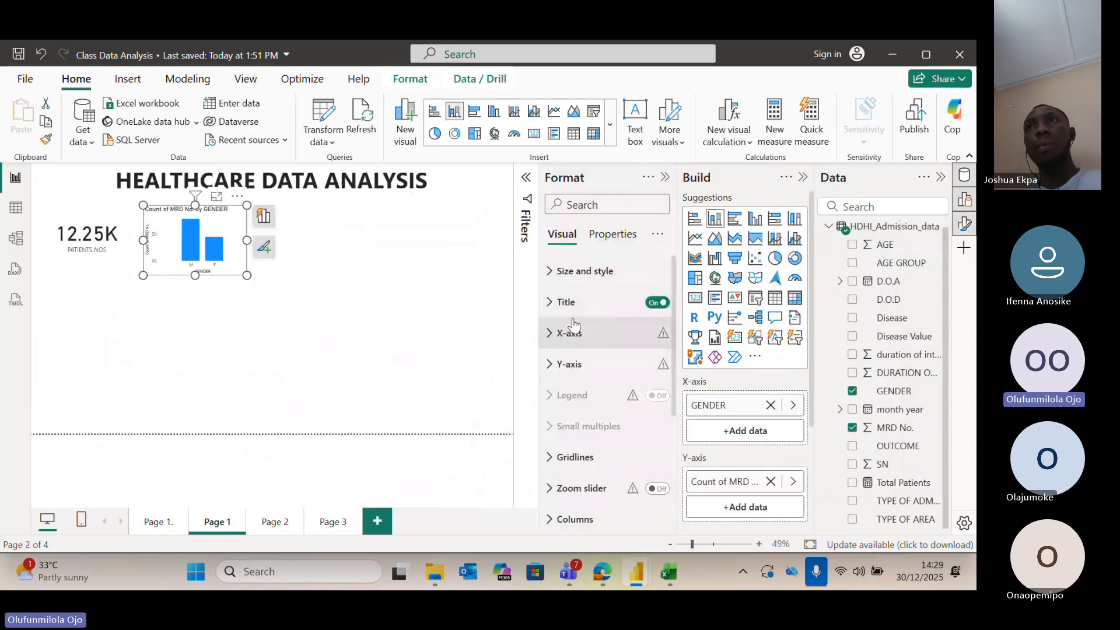
pyautogui.scroll(-3, 585, 432)
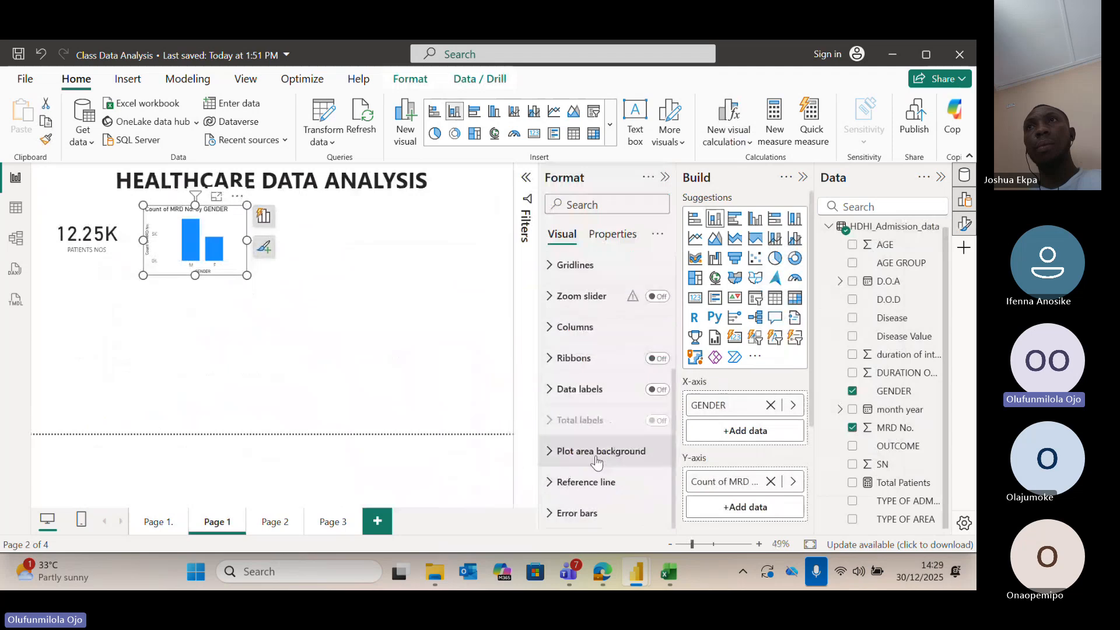
pyautogui.click(654, 390)
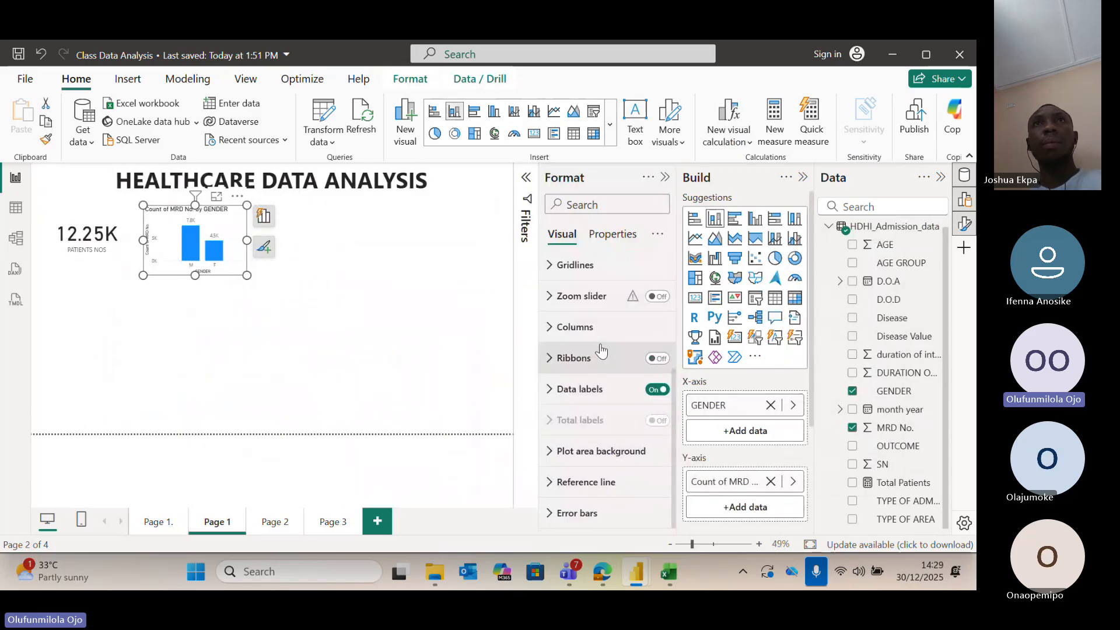
# Set the gender column chart's title text to PATIENTS NOS and make it bold.
pyautogui.scroll(3, 602, 351)
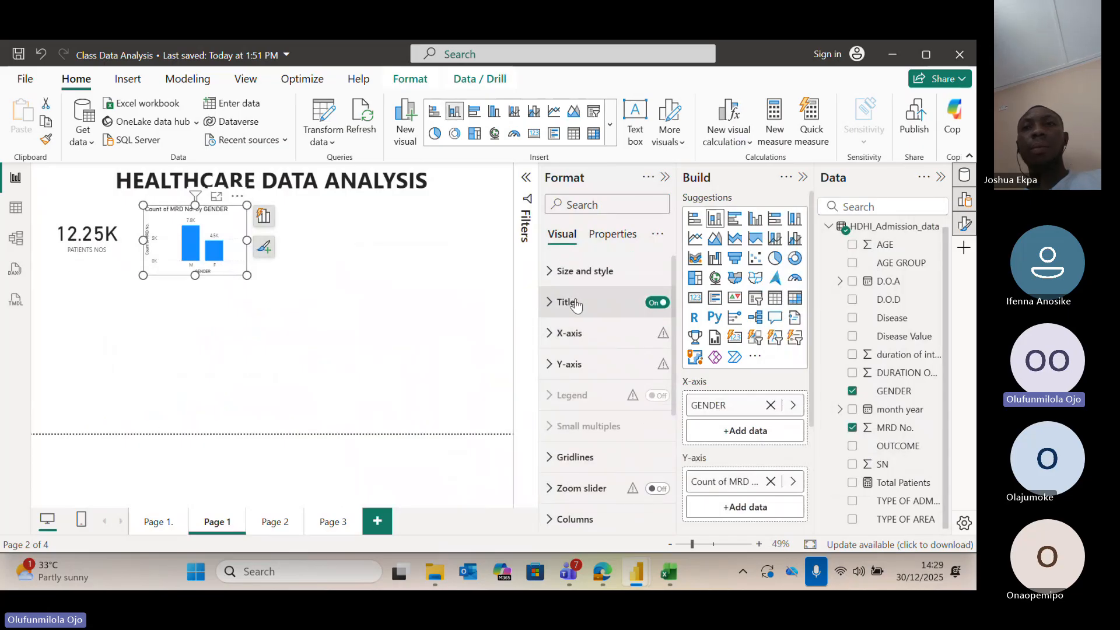
pyautogui.click(576, 303)
pyautogui.click(601, 378)
pyautogui.tripleClick(601, 378)
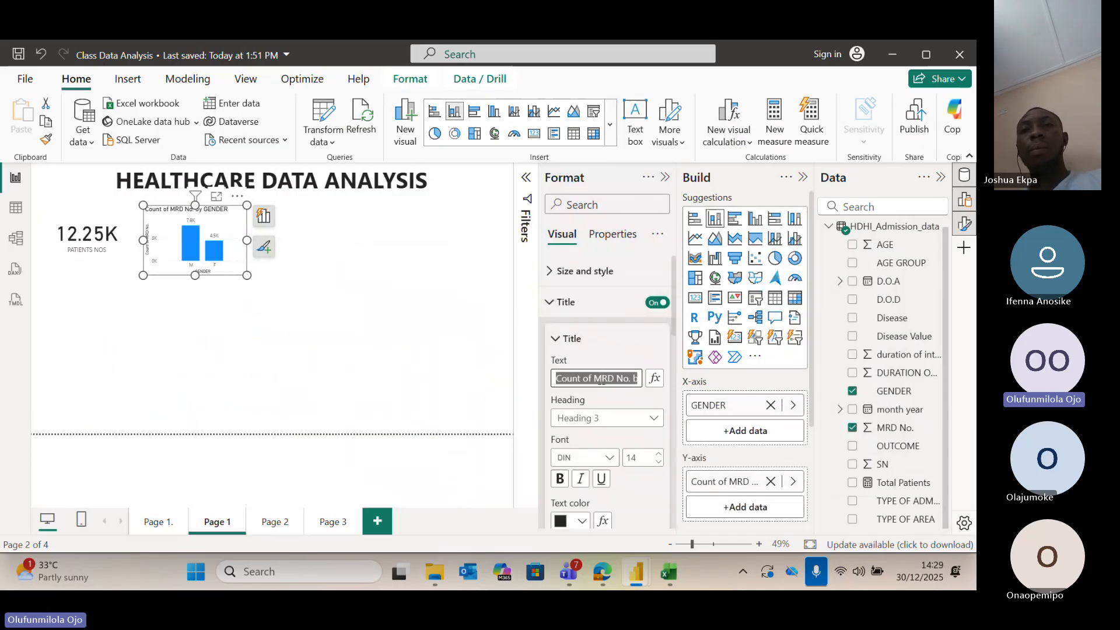
pyautogui.write('PATIENTS')
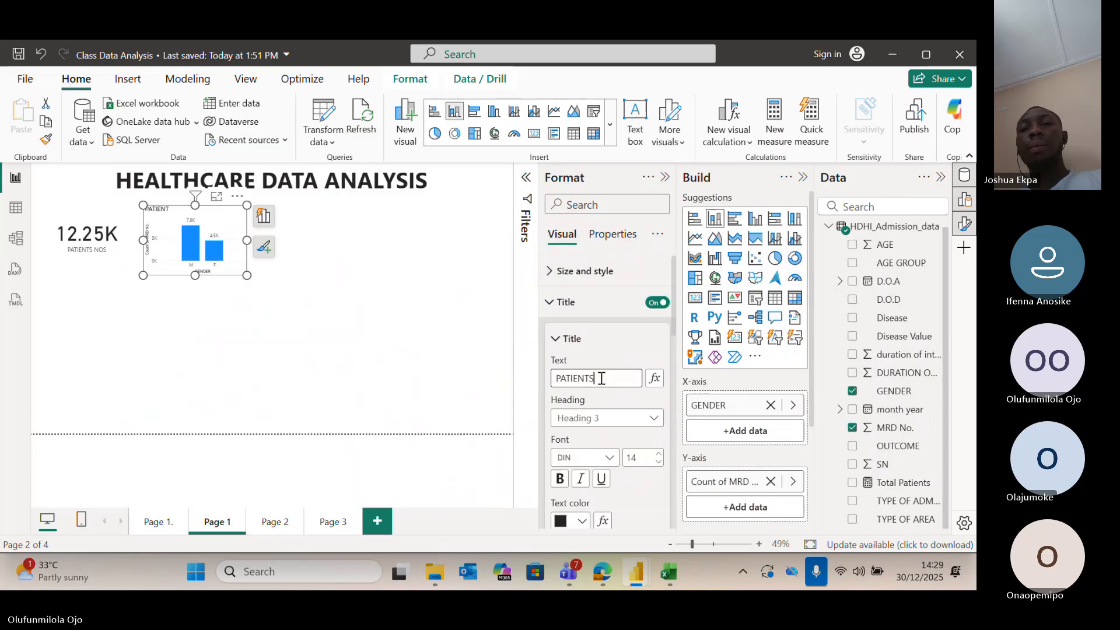
pyautogui.write(' NOS')
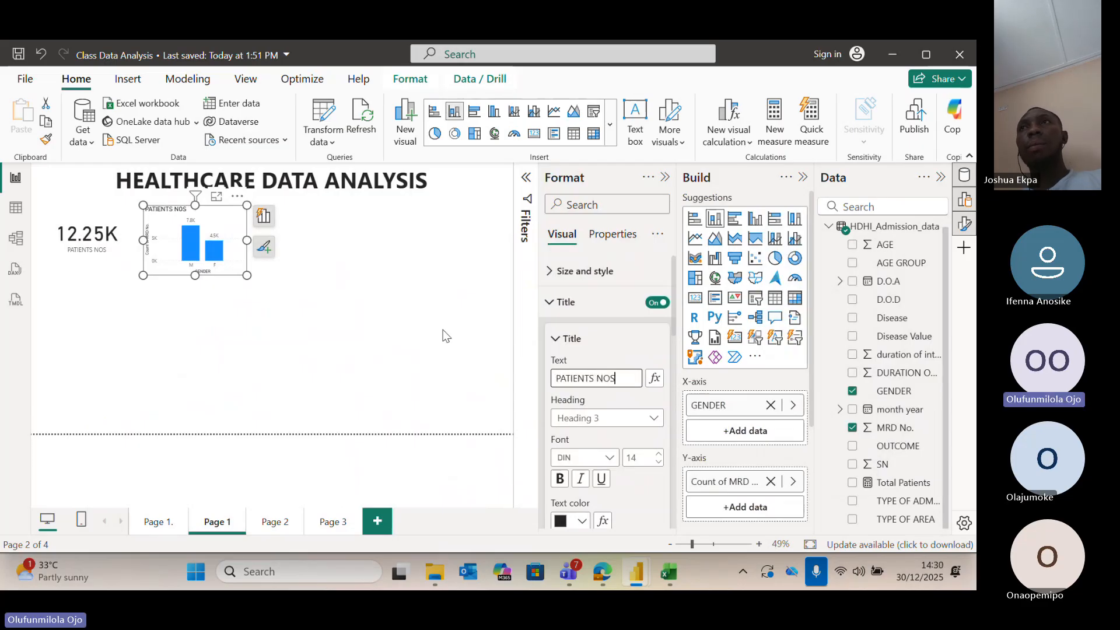
pyautogui.click(397, 324)
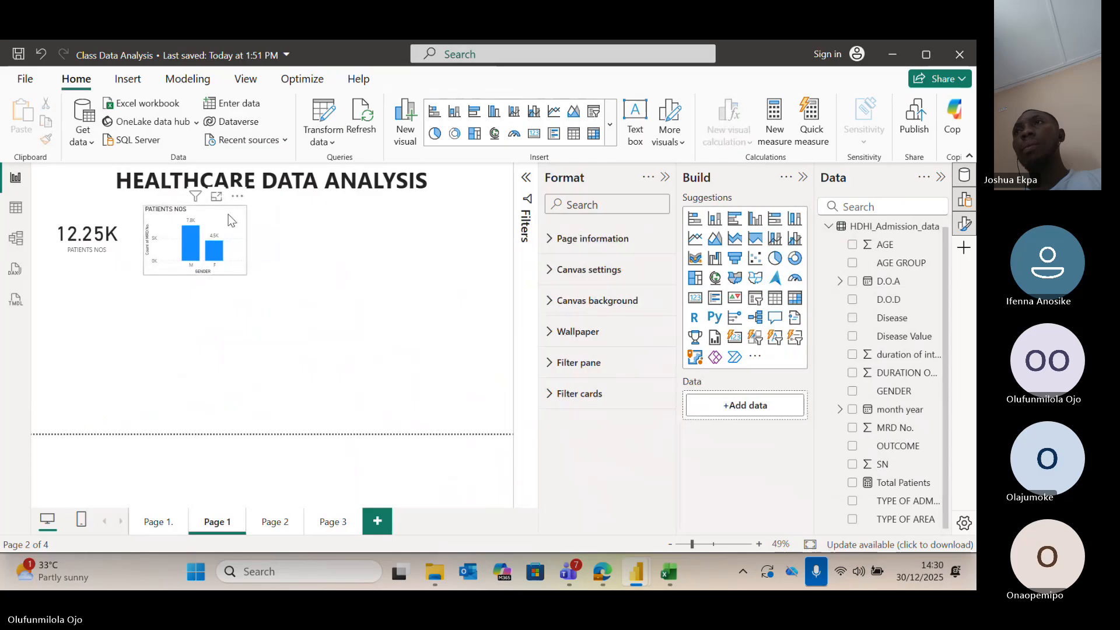
pyautogui.click(228, 215)
pyautogui.click(560, 479)
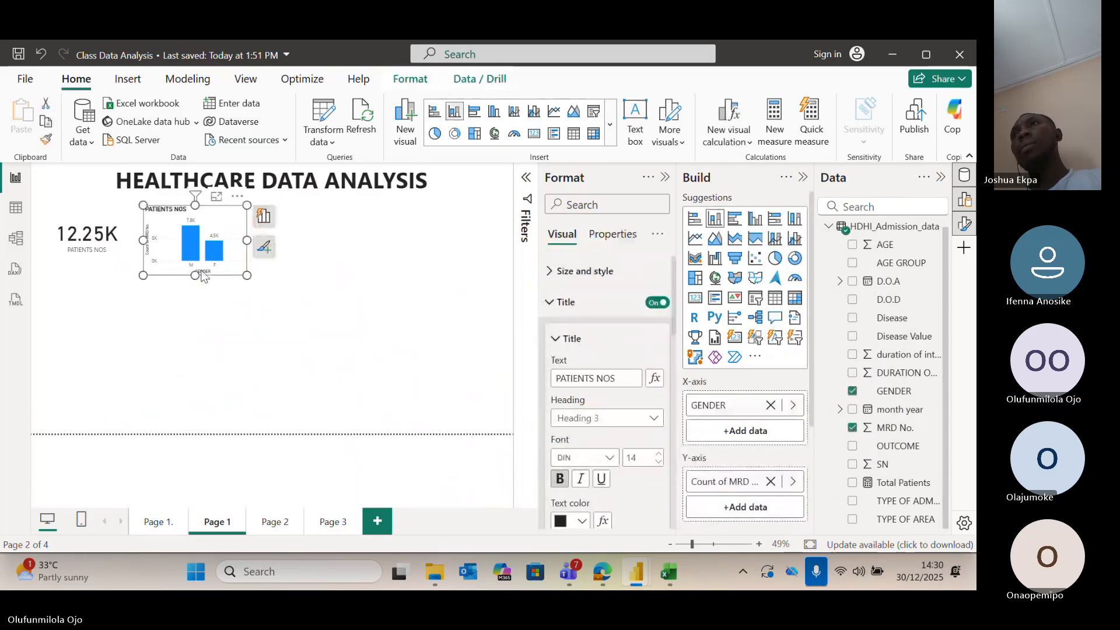
pyautogui.click(558, 347)
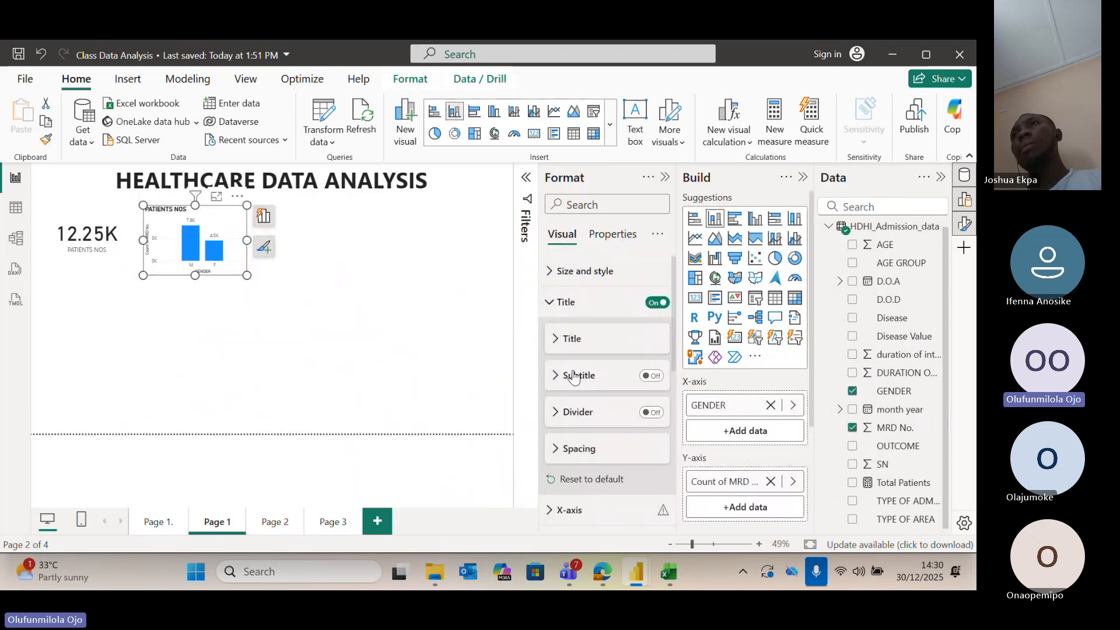
# Turn off the X-axis title on the gender column chart.
pyautogui.scroll(-5, 575, 378)
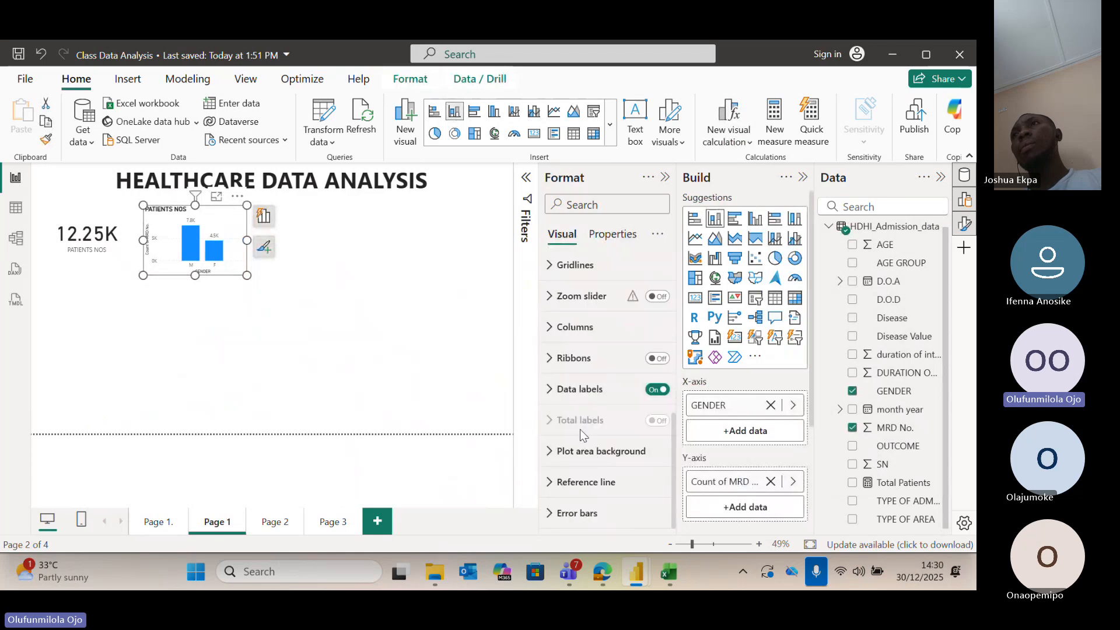
pyautogui.scroll(1, 580, 434)
pyautogui.scroll(-1, 580, 435)
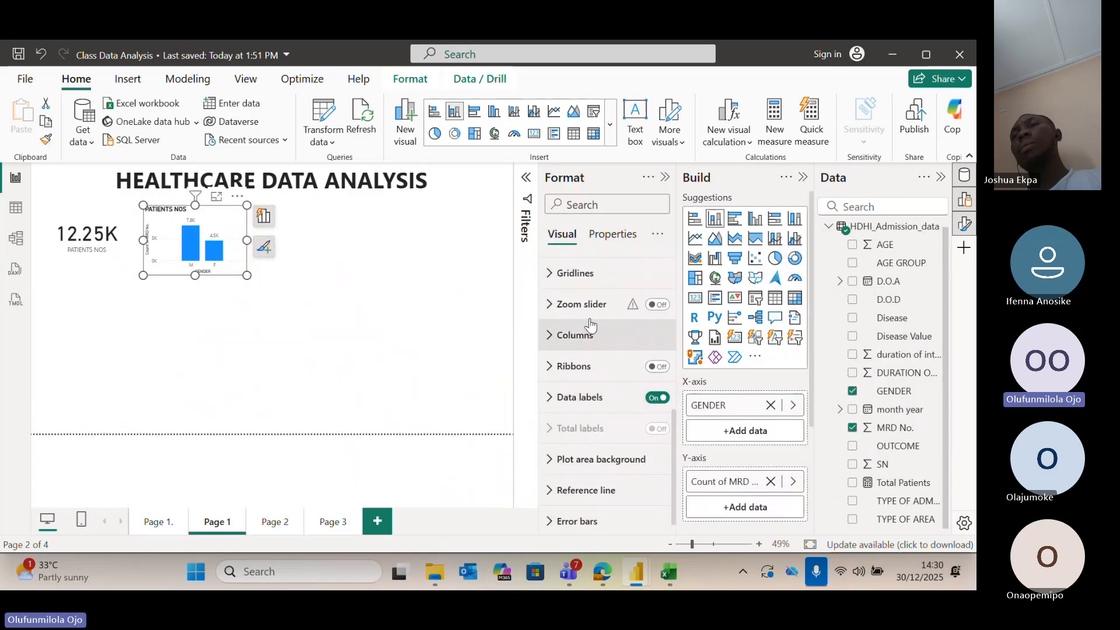
pyautogui.scroll(2, 551, 327)
pyautogui.click(551, 280)
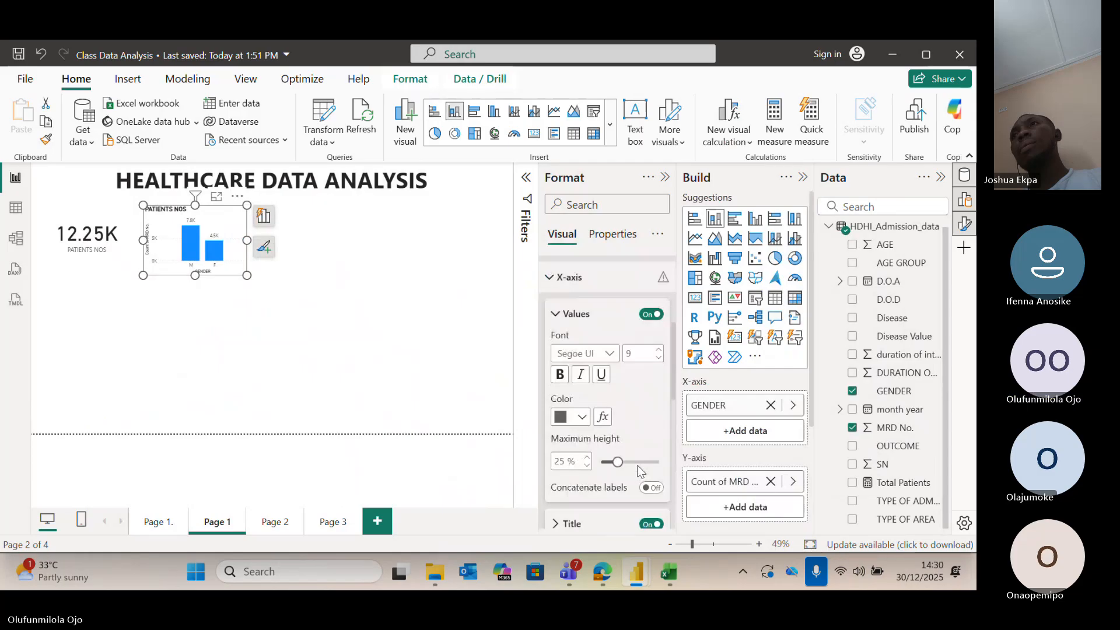
pyautogui.scroll(-3, 648, 342)
pyautogui.click(652, 332)
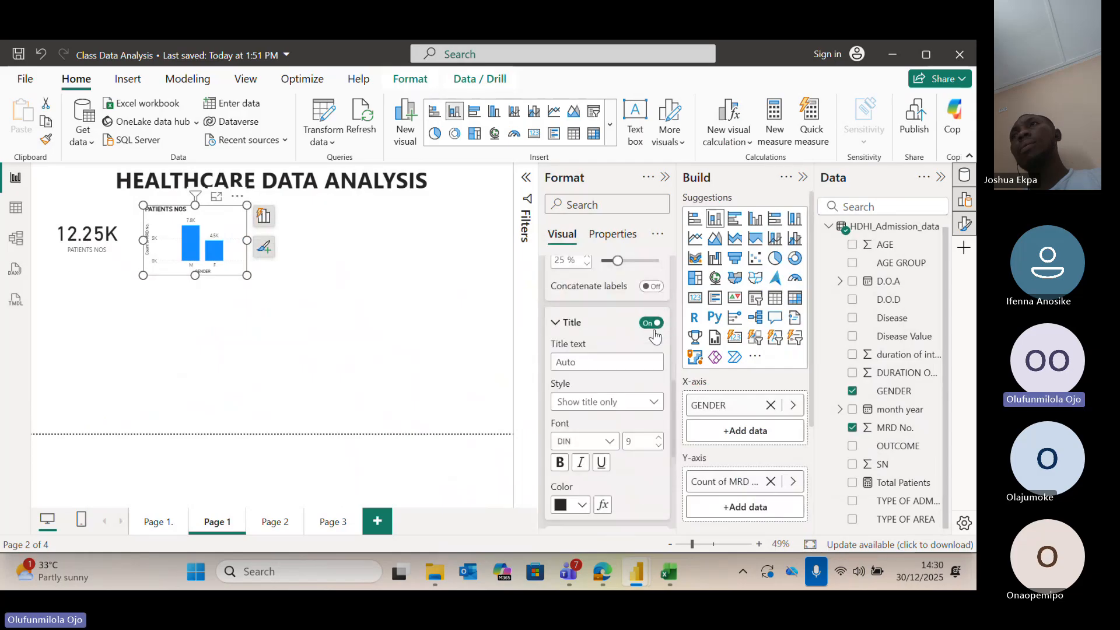
pyautogui.click(653, 324)
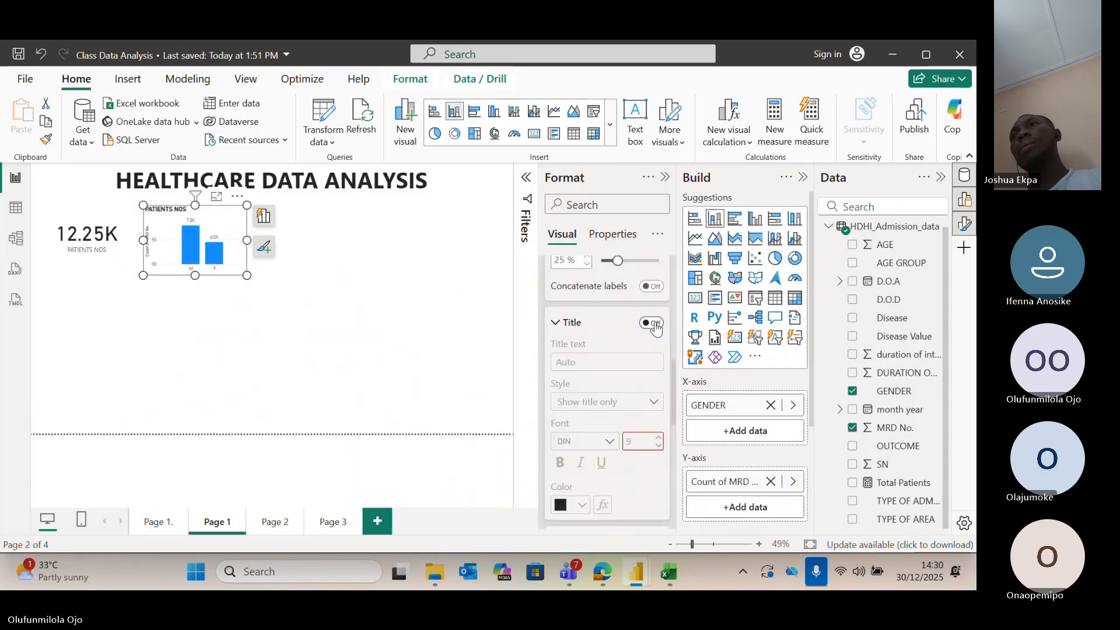
pyautogui.scroll(2, 554, 303)
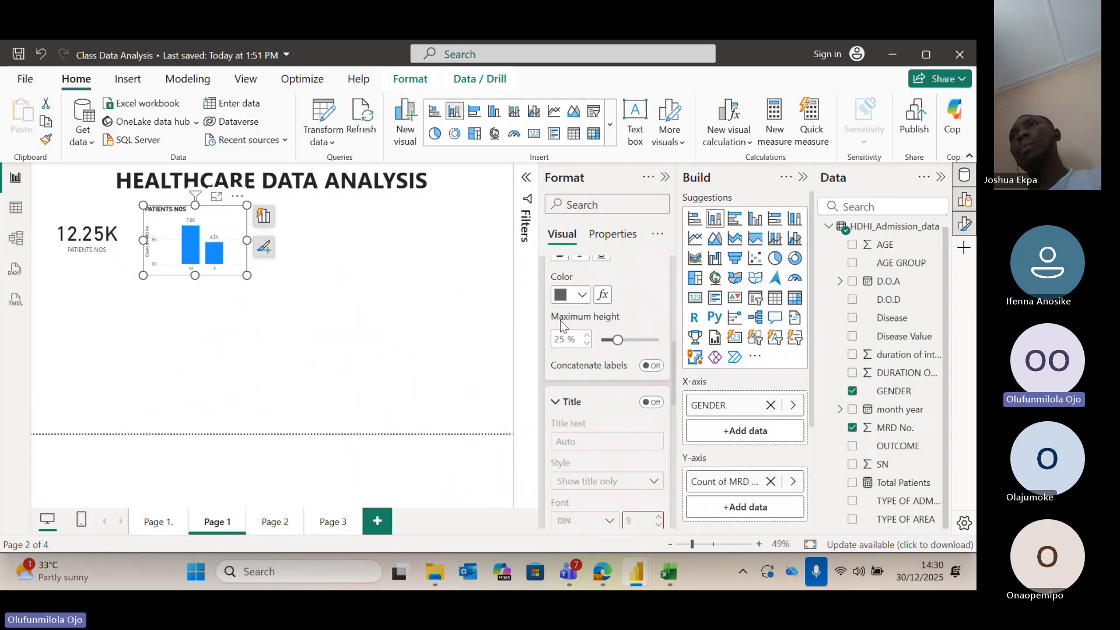
pyautogui.scroll(5, 560, 321)
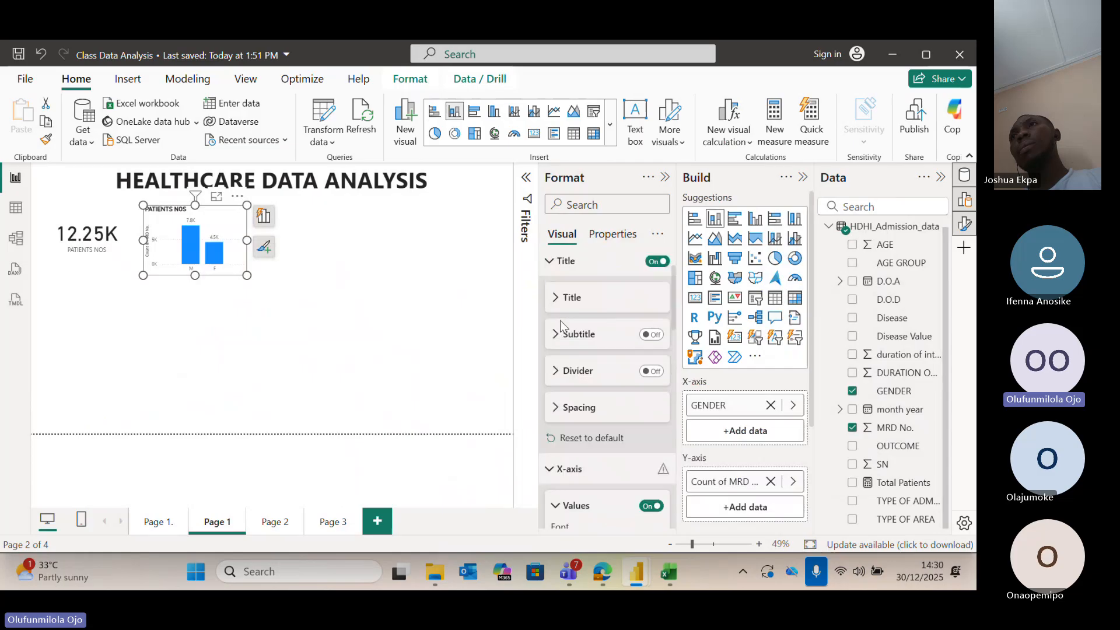
pyautogui.click(554, 475)
# Turn off the Y-axis title and the Y-axis values on the gender column chart.
pyautogui.scroll(-3, 557, 419)
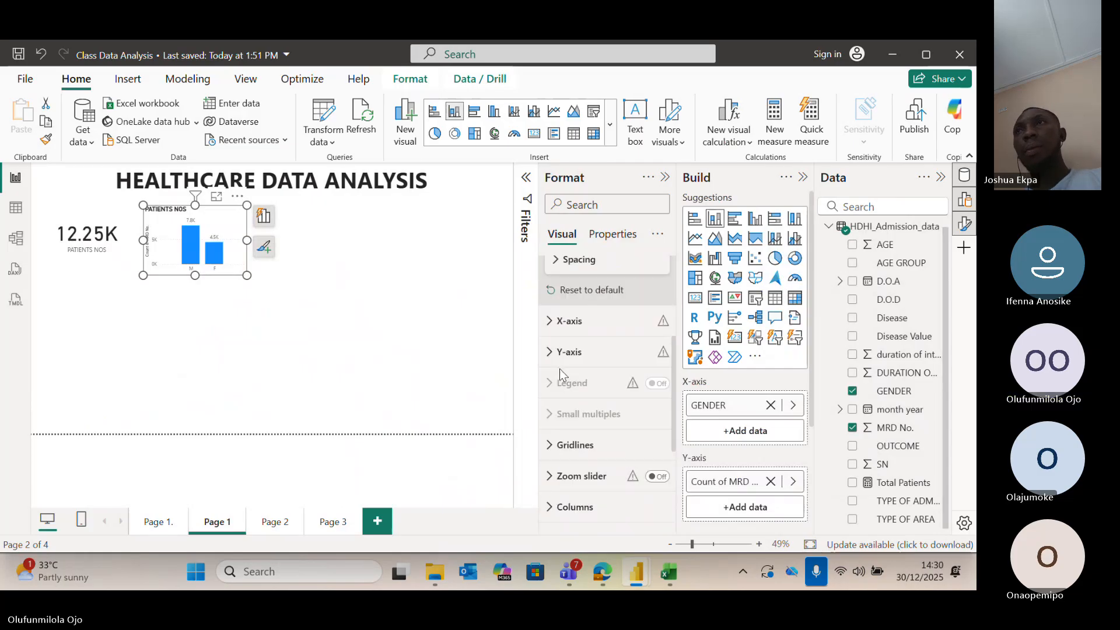
pyautogui.click(554, 352)
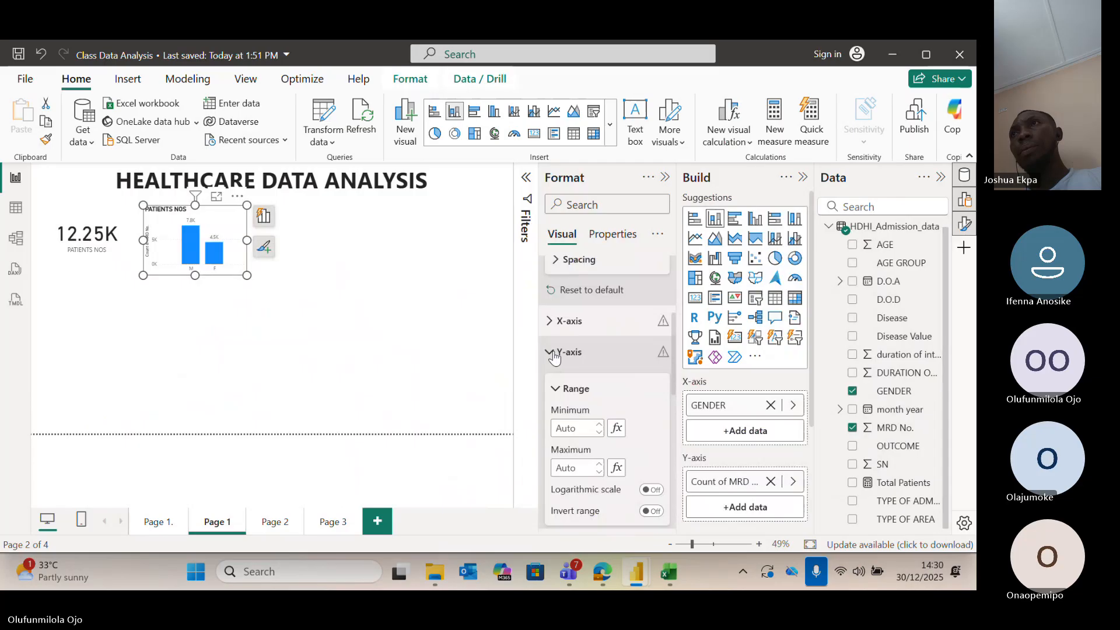
pyautogui.scroll(-3, 642, 389)
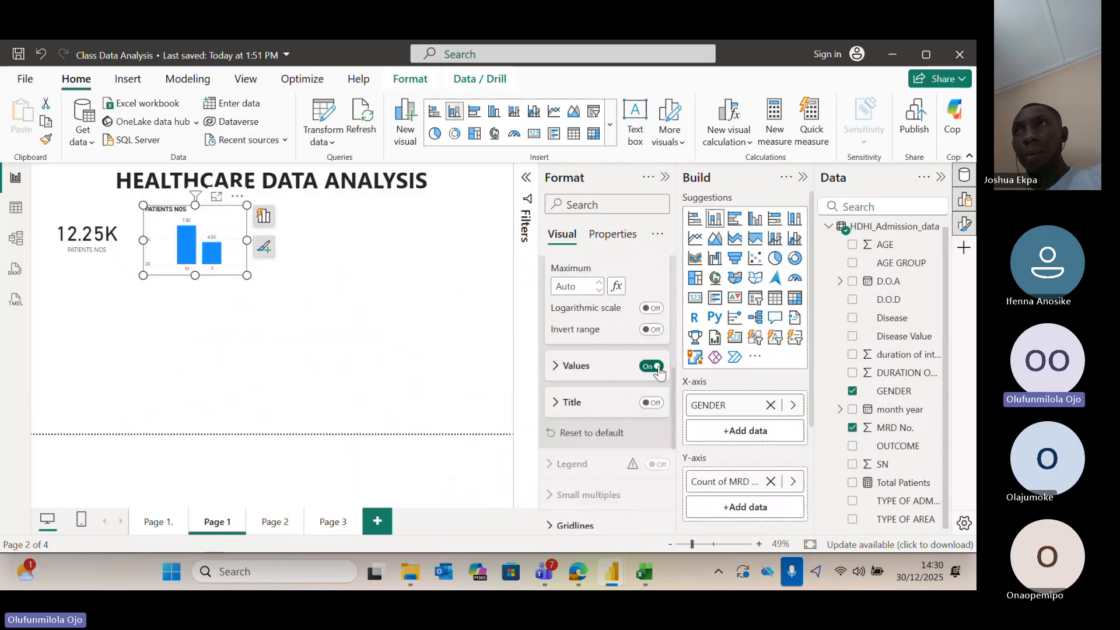
pyautogui.click(656, 368)
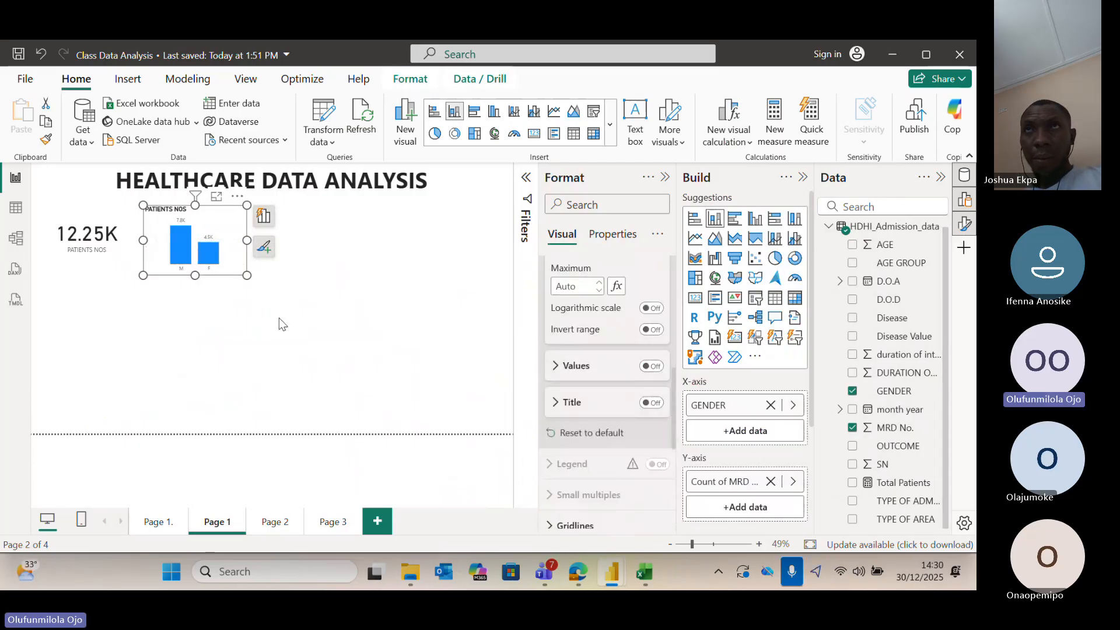
pyautogui.click(243, 300)
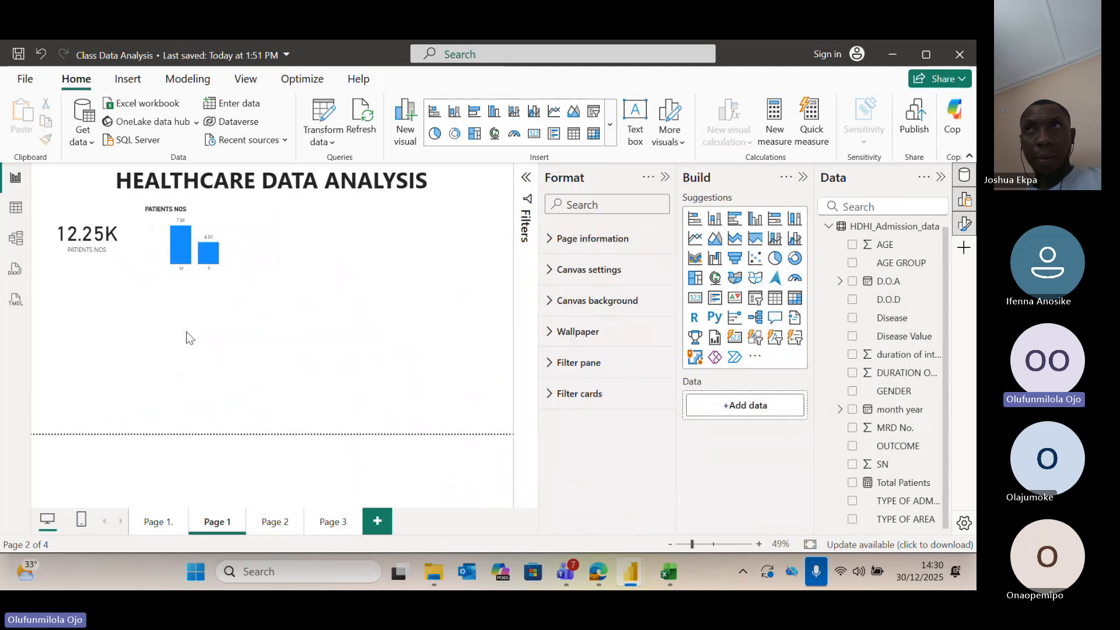
# Change the gender column chart's title text to PATIENTS GENDER.
pyautogui.click(208, 211)
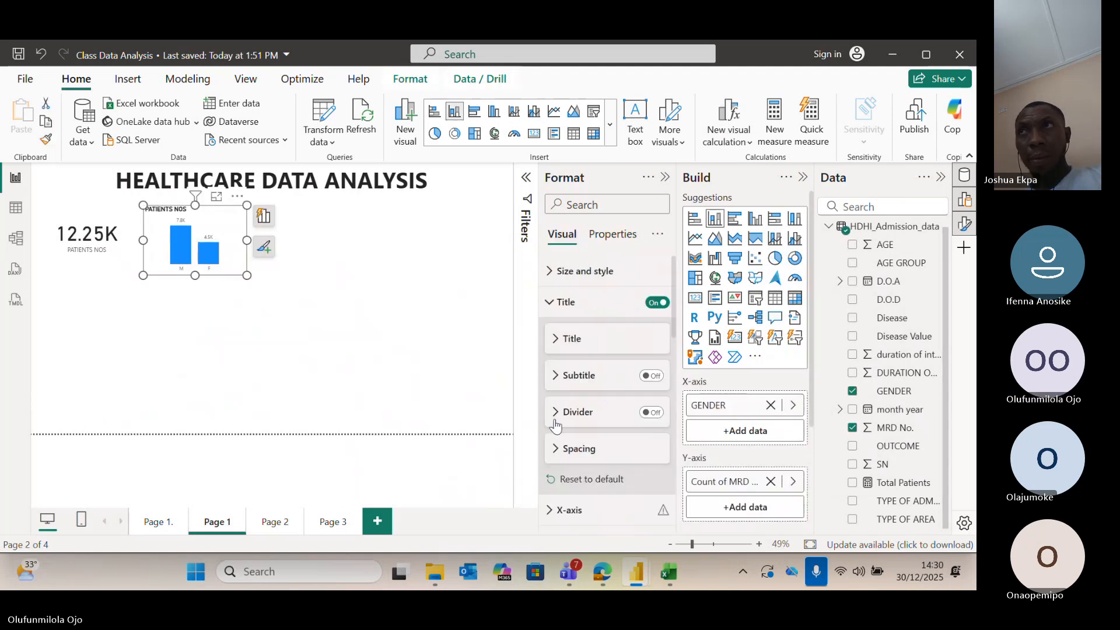
pyautogui.click(565, 338)
pyautogui.click(620, 379)
pyautogui.press('BackSpace')
pyautogui.press('BackSpace')
pyautogui.press('BackSpace')
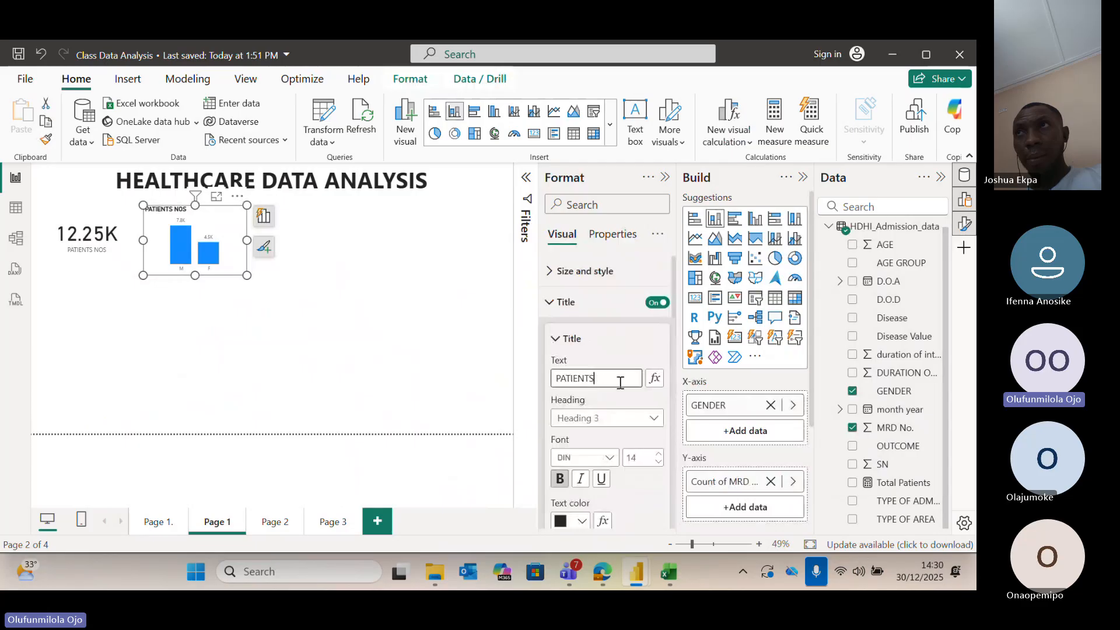
pyautogui.write('GENDER')
pyautogui.click(116, 336)
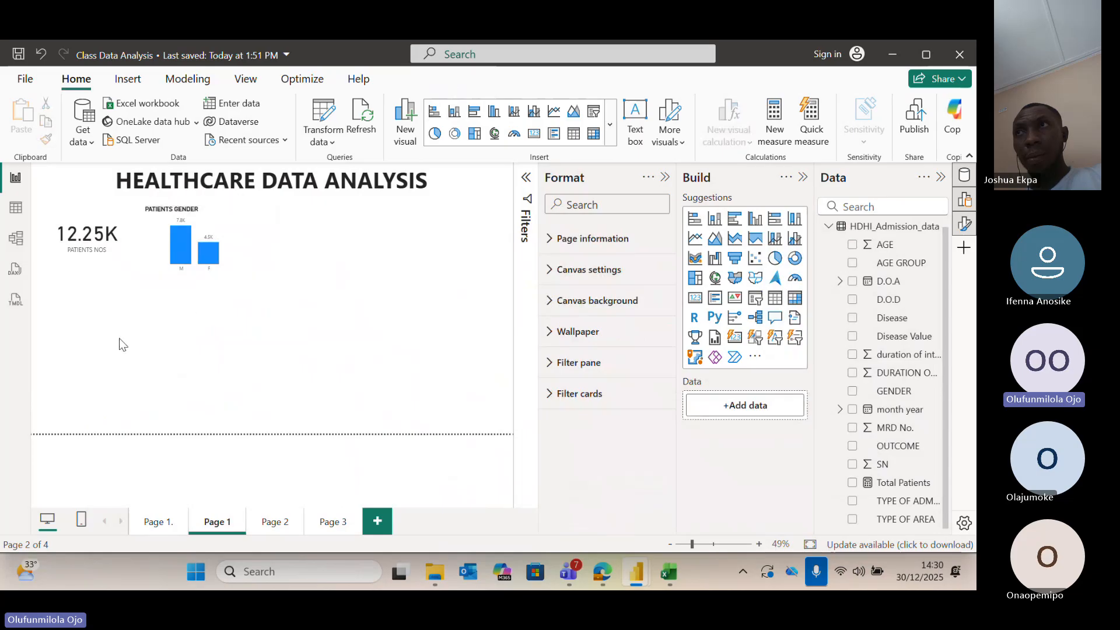
# Check the outcome chart on Page 1. and the distinct values of the OUTCOME column in the HDHI_Admission_data table.
pyautogui.click(162, 522)
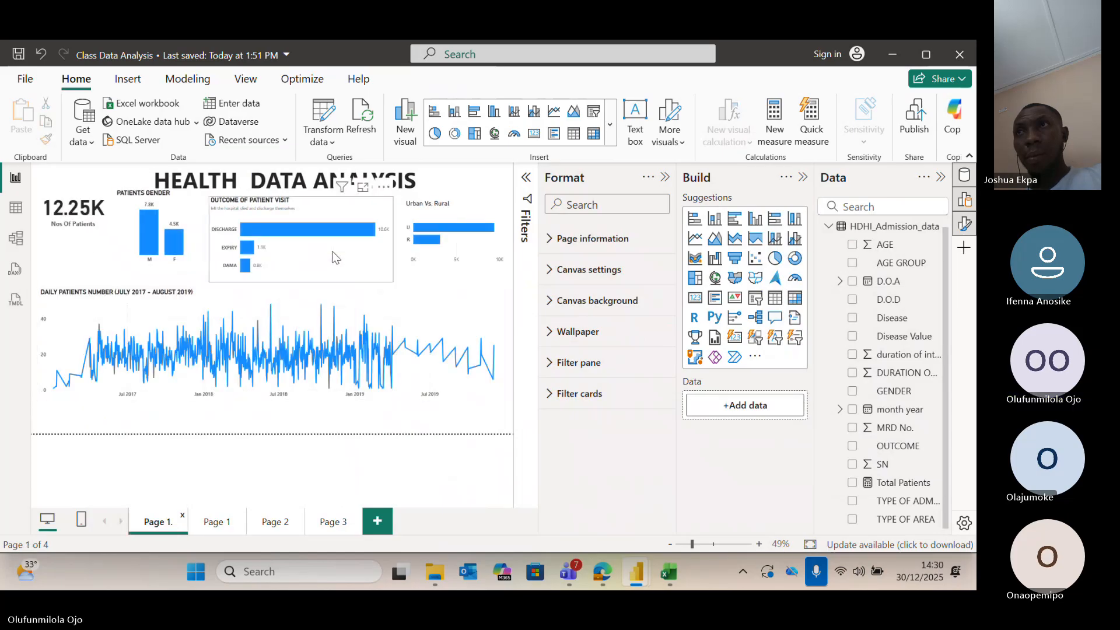
pyautogui.click(16, 207)
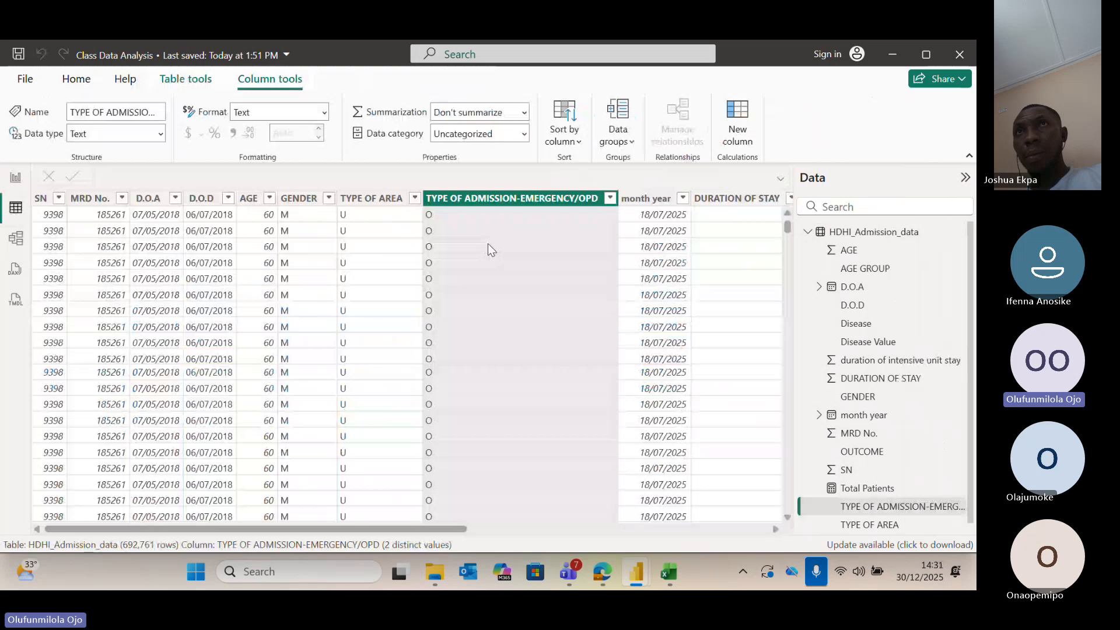
pyautogui.hscroll(8, 487, 245)
pyautogui.click(521, 198)
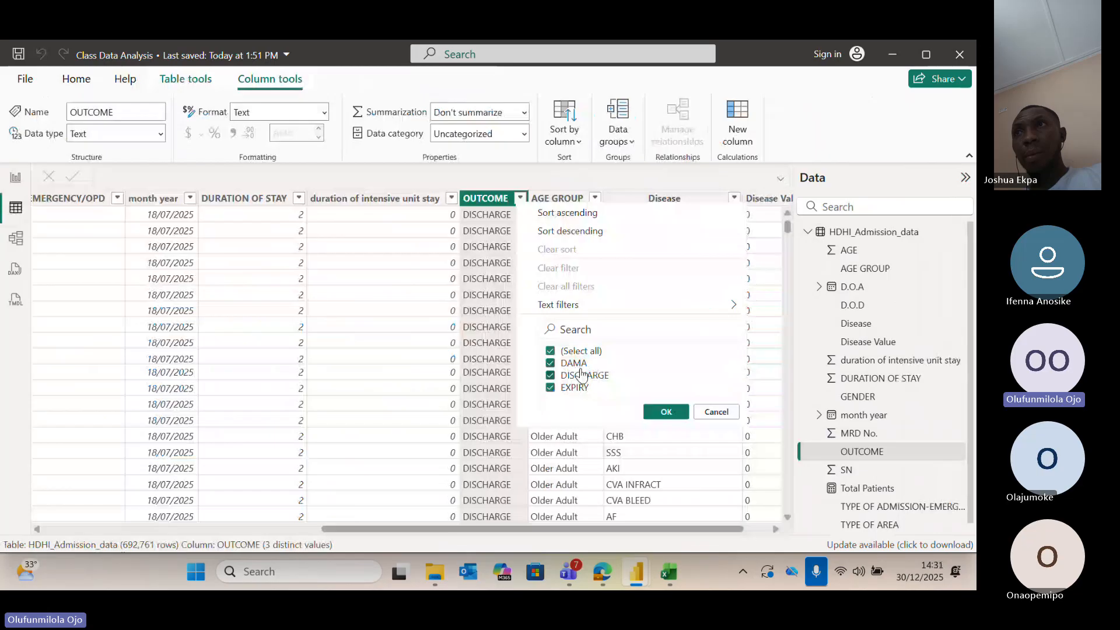
pyautogui.click(16, 178)
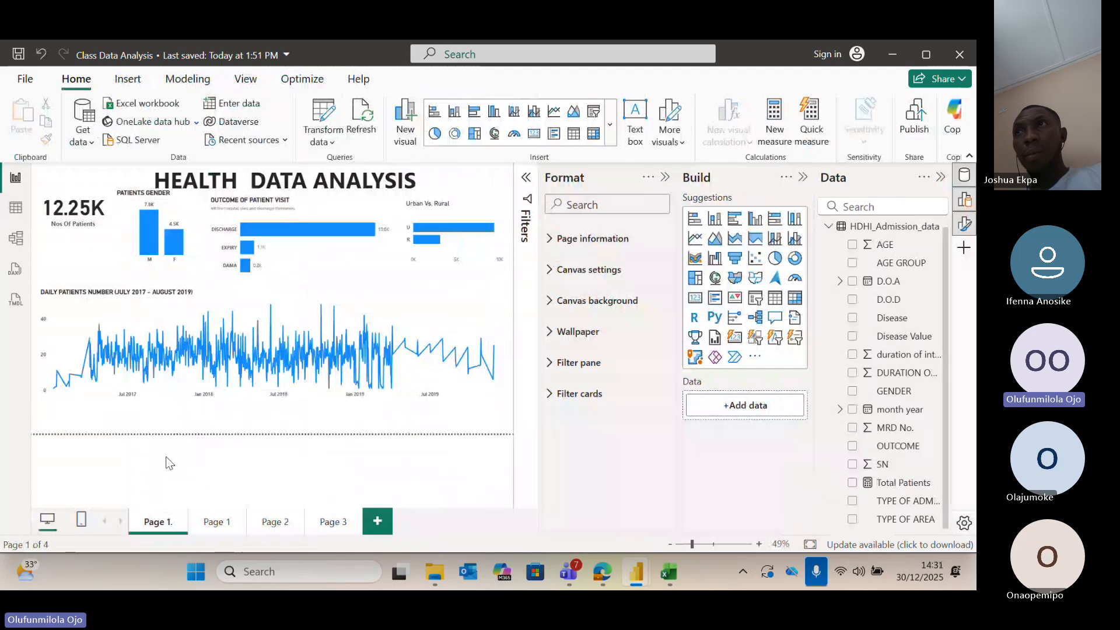
# Add a clustered bar chart to the new report page with OUTCOME on the Y-axis and MRD No. on the X-axis.
pyautogui.click(217, 522)
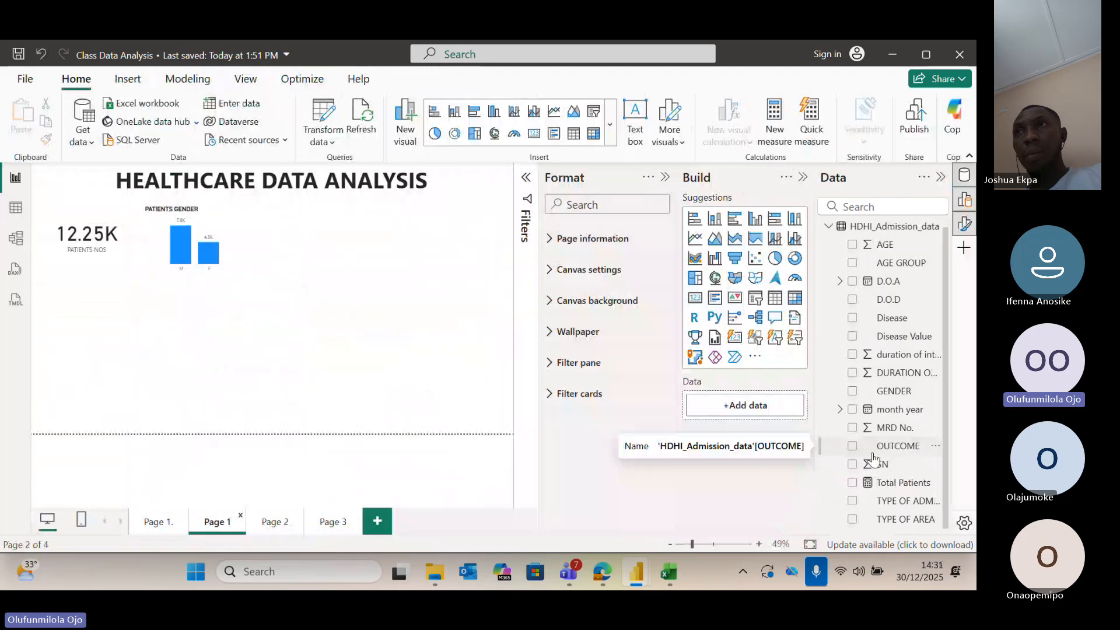
pyautogui.click(736, 222)
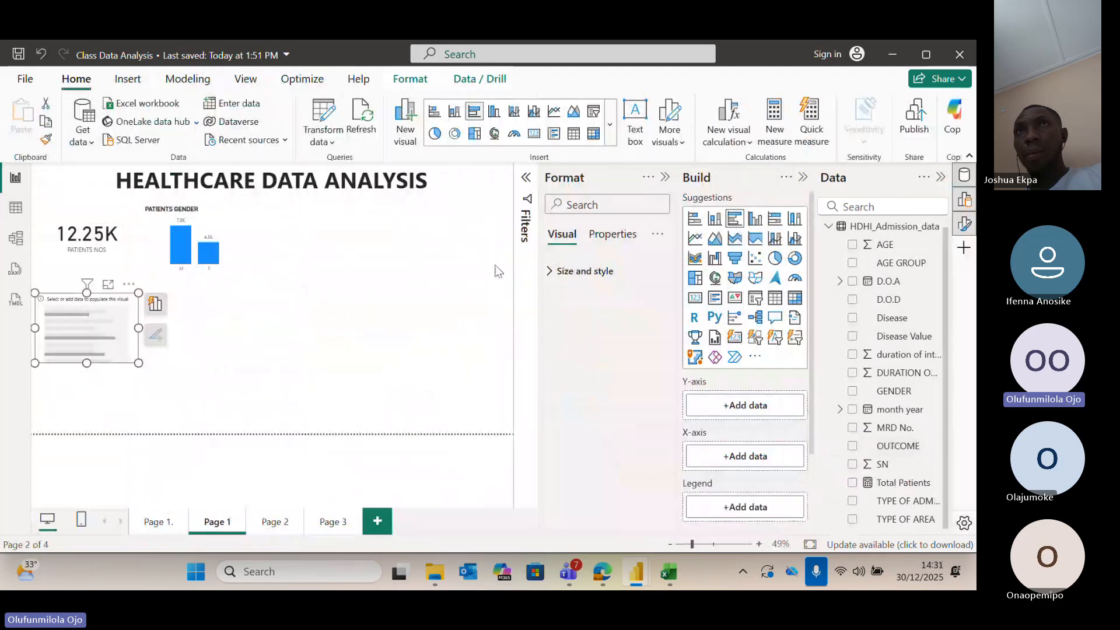
pyautogui.click(853, 447)
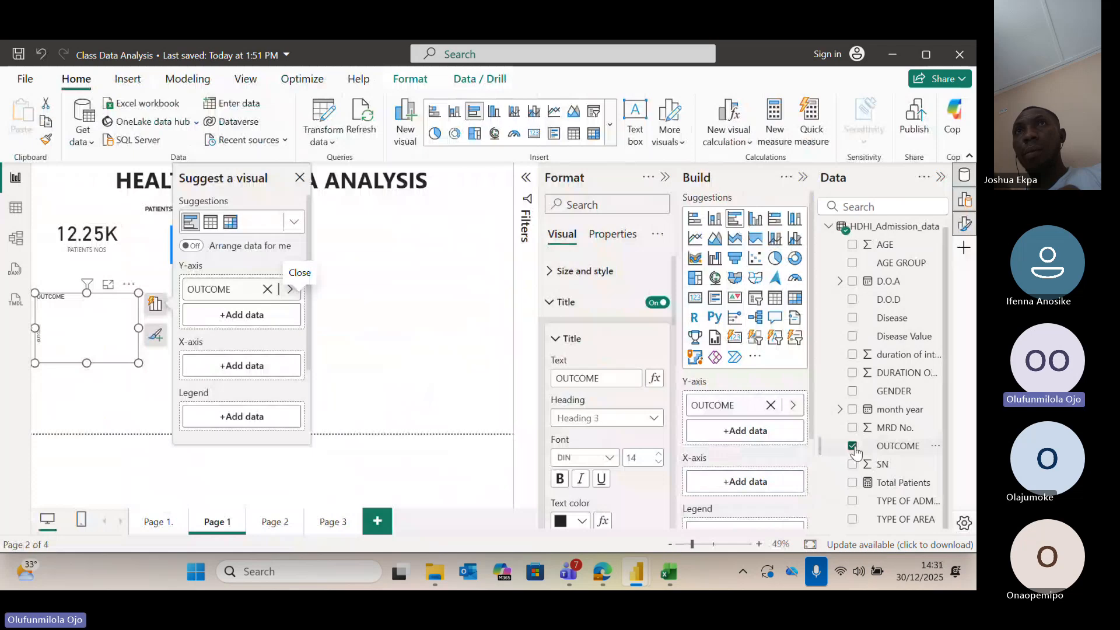
pyautogui.moveTo(892, 428); pyautogui.dragTo(241, 367)
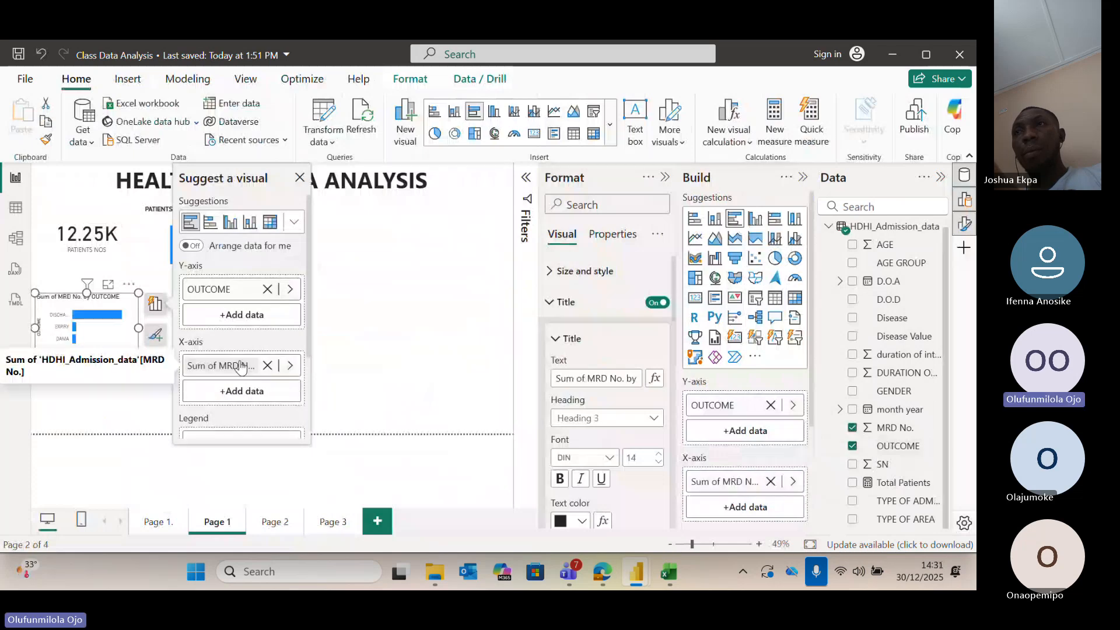
# Summarize MRD No. as Count (Distinct) in the outcome bar chart and leave the chart selected.
pyautogui.click(241, 366)
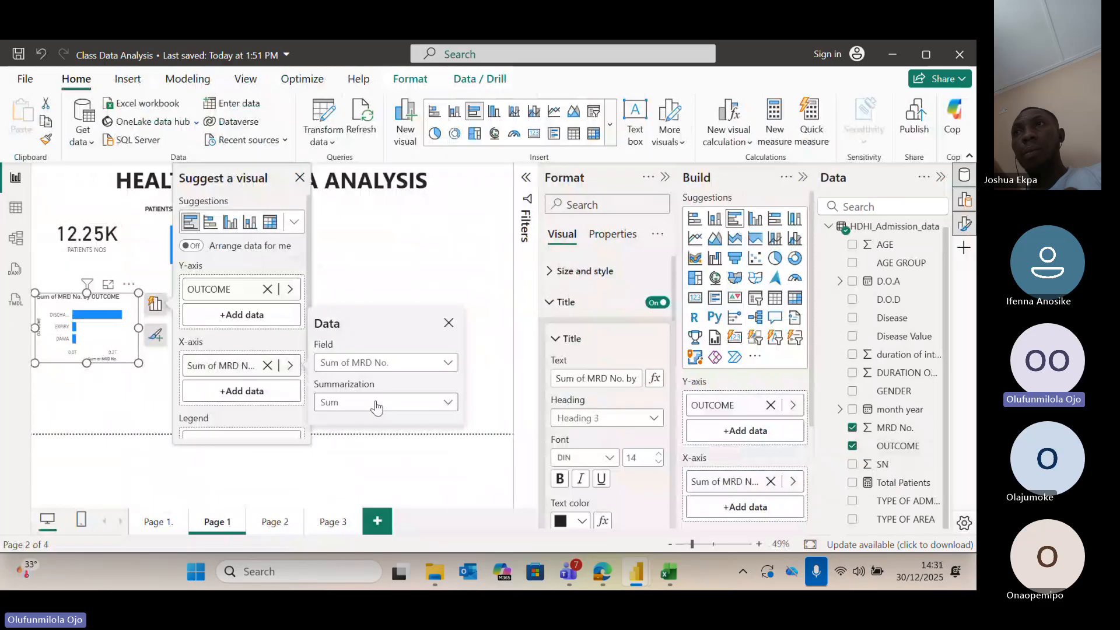
pyautogui.click(375, 402)
pyautogui.click(373, 306)
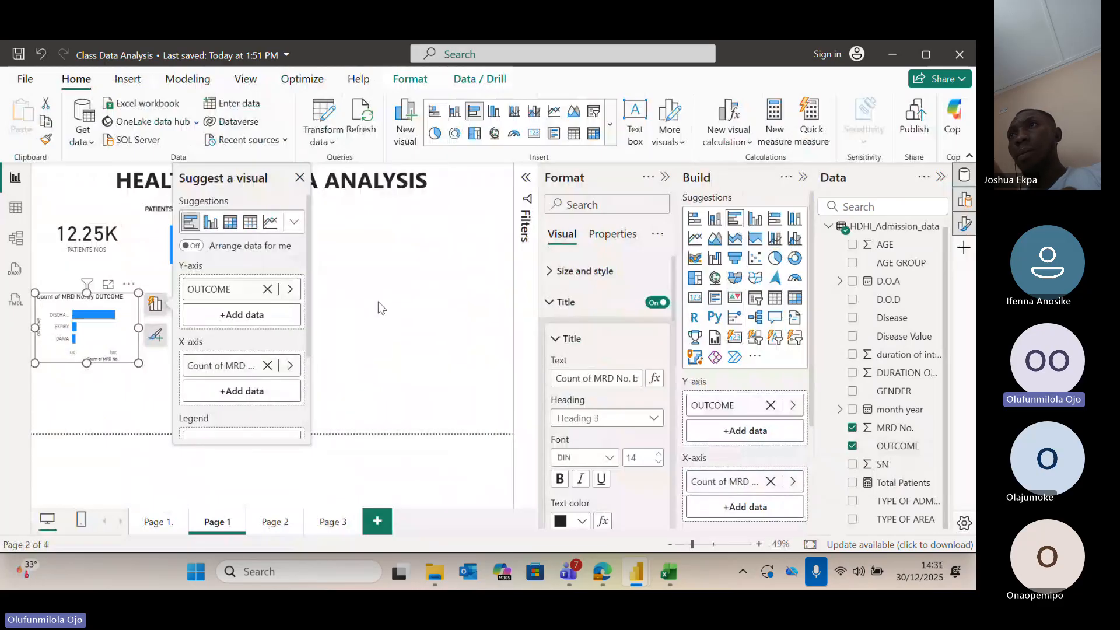
pyautogui.click(378, 302)
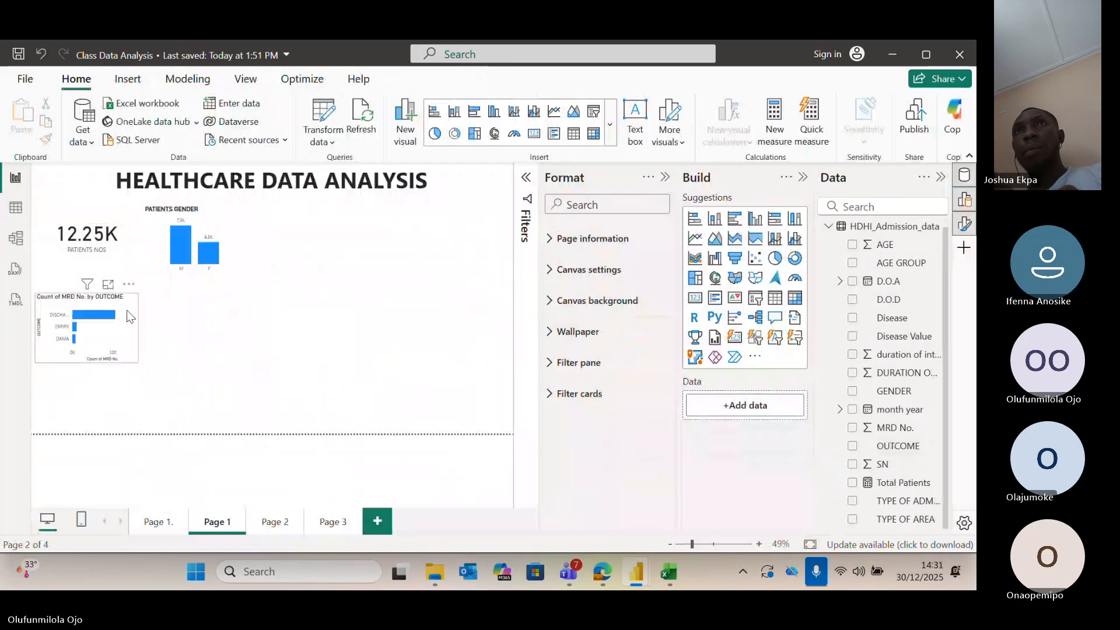
pyautogui.click(128, 318)
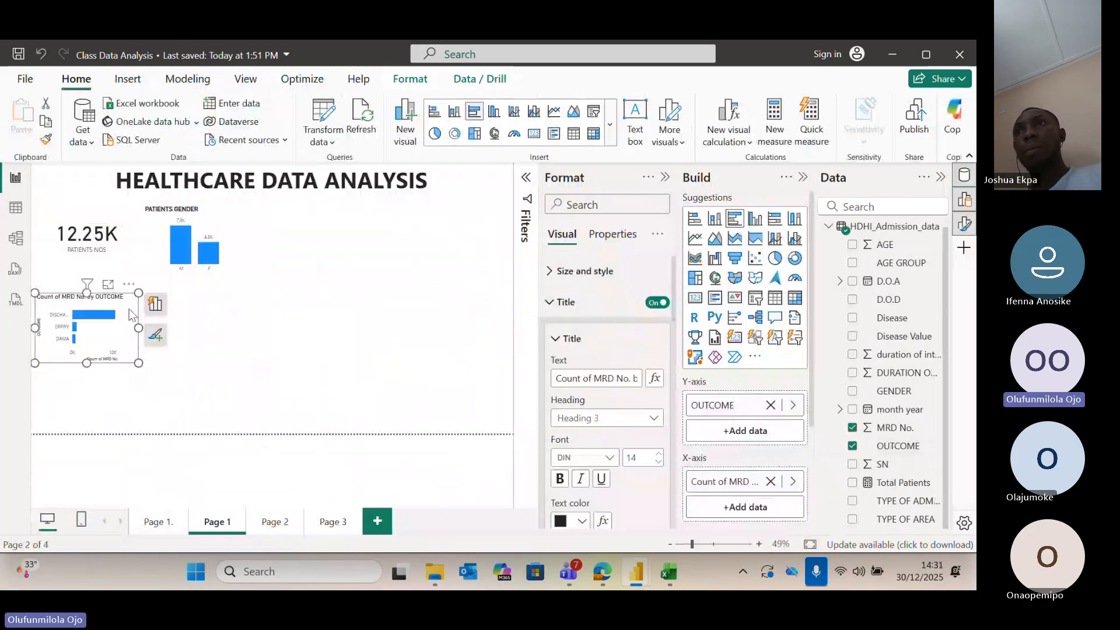
# Move the count of MRD No. by OUTCOME bar chart beside the Patients Gender chart and resize it to leave room for another visual.
pyautogui.moveTo(128, 311); pyautogui.dragTo(363, 216)
pyautogui.moveTo(375, 270); pyautogui.dragTo(451, 270)
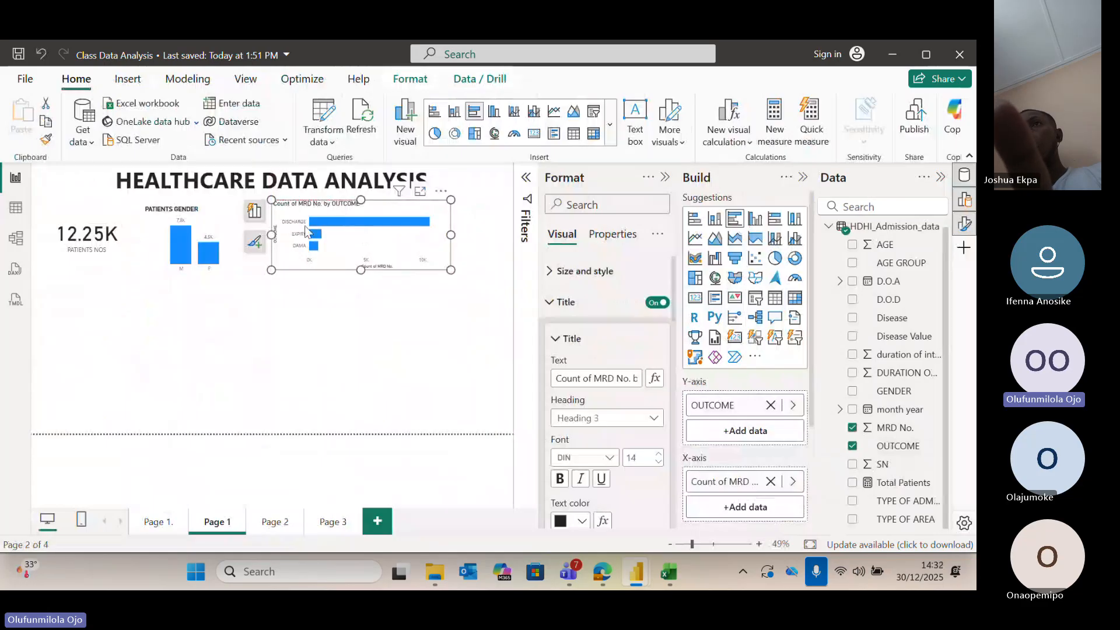
pyautogui.click(250, 316)
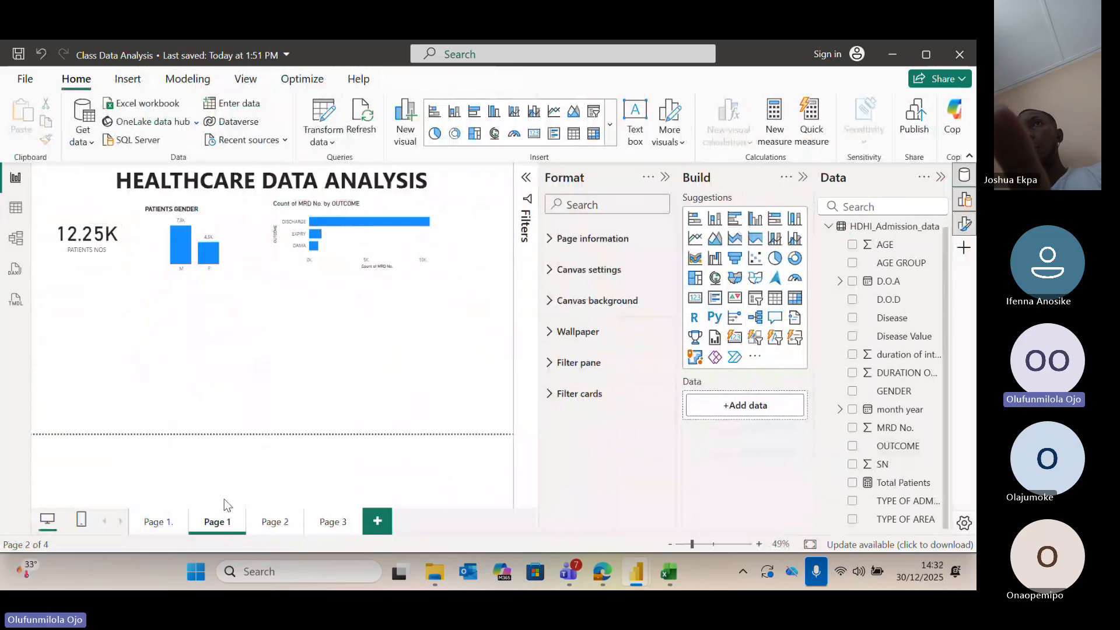
pyautogui.click(159, 522)
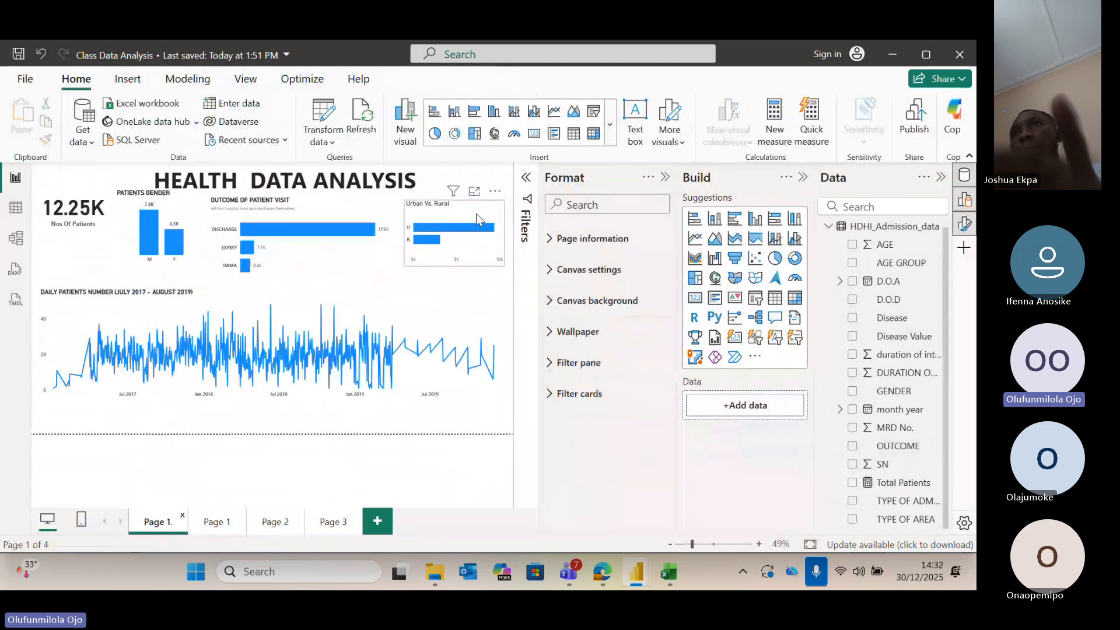
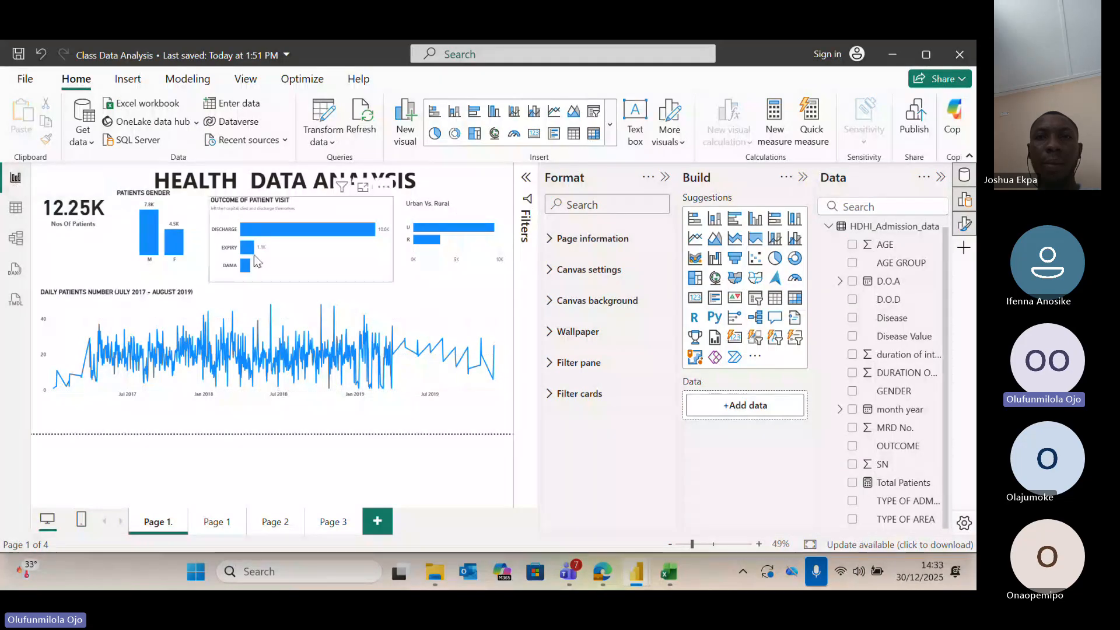
pyautogui.click(207, 528)
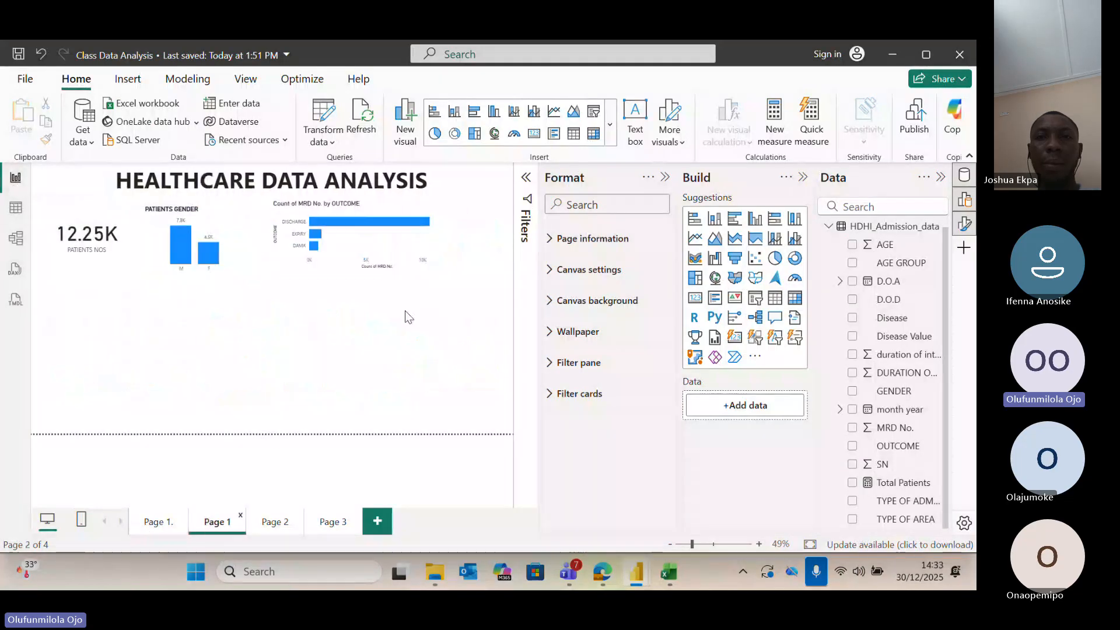
pyautogui.click(406, 237)
pyautogui.moveTo(453, 234); pyautogui.dragTo(413, 235)
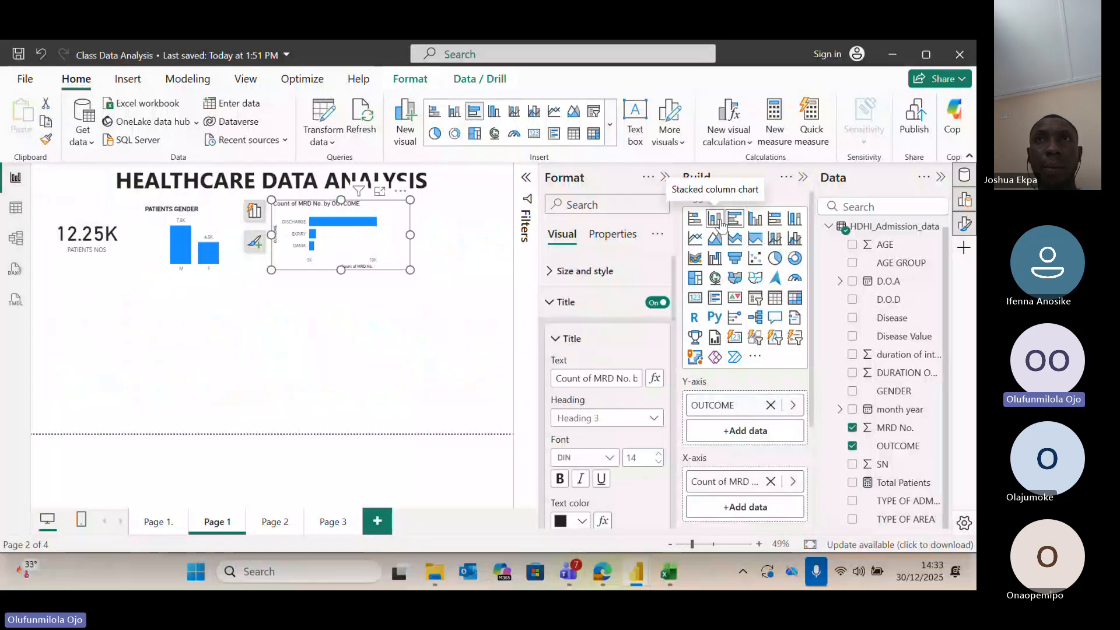
# Add a clustered bar chart to the second report page with TYPE OF AREA on the Y-axis and MRD No. on the X-axis.
pyautogui.click(150, 522)
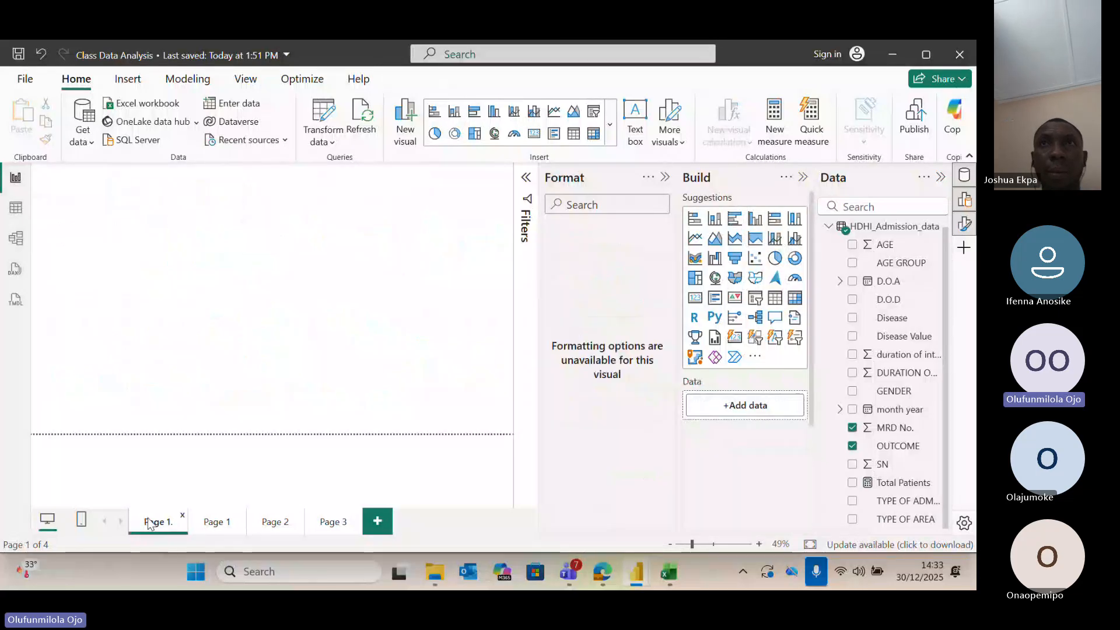
pyautogui.click(217, 521)
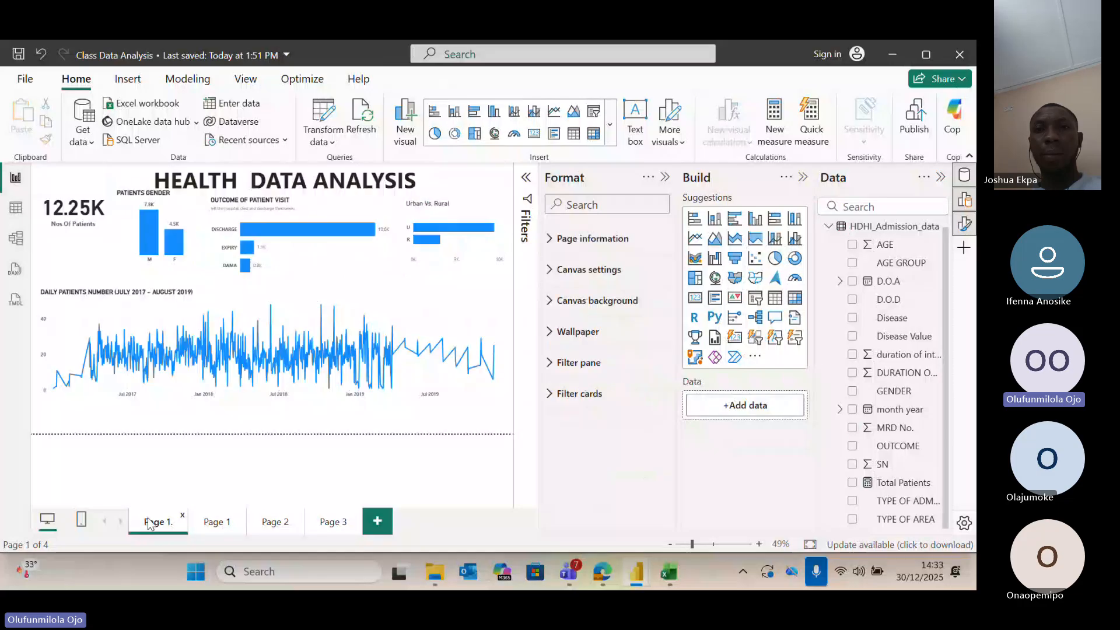
pyautogui.click(734, 219)
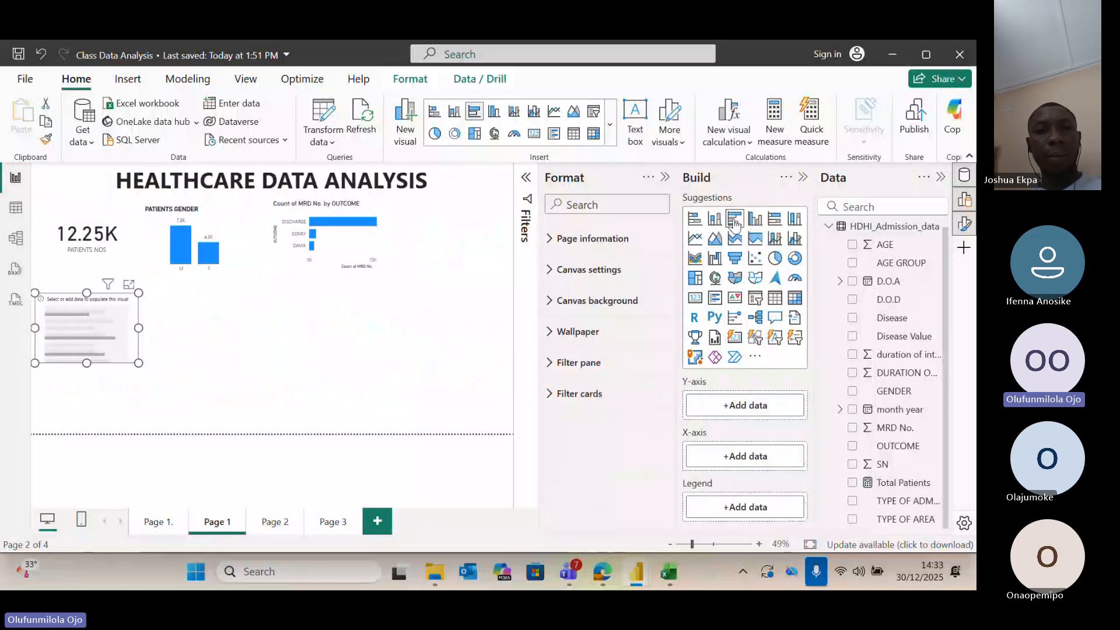
pyautogui.click(852, 519)
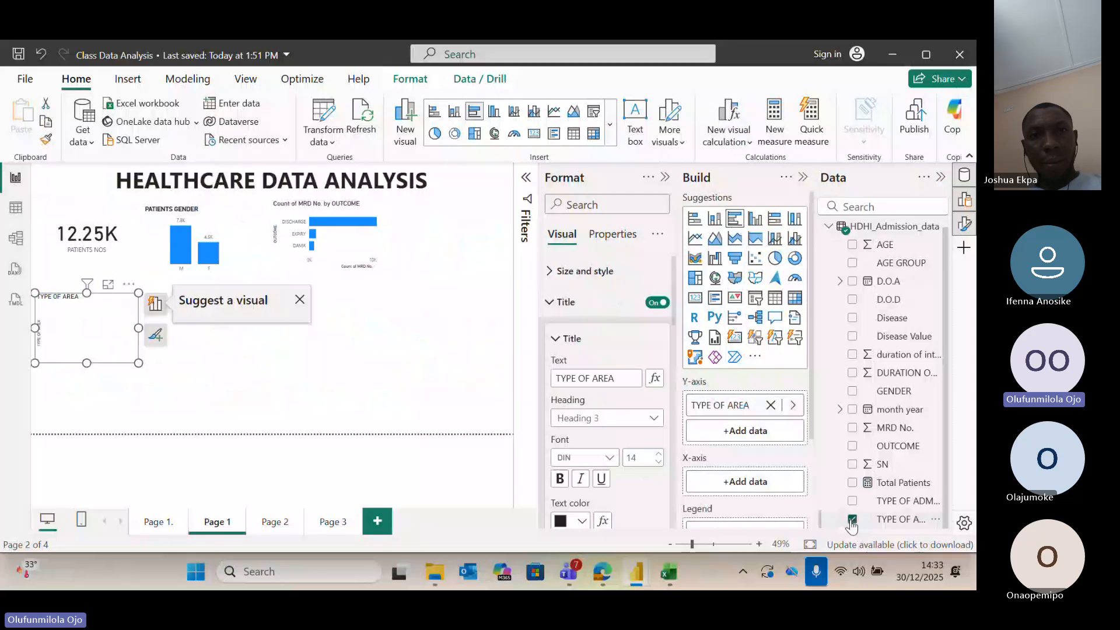
pyautogui.click(852, 429)
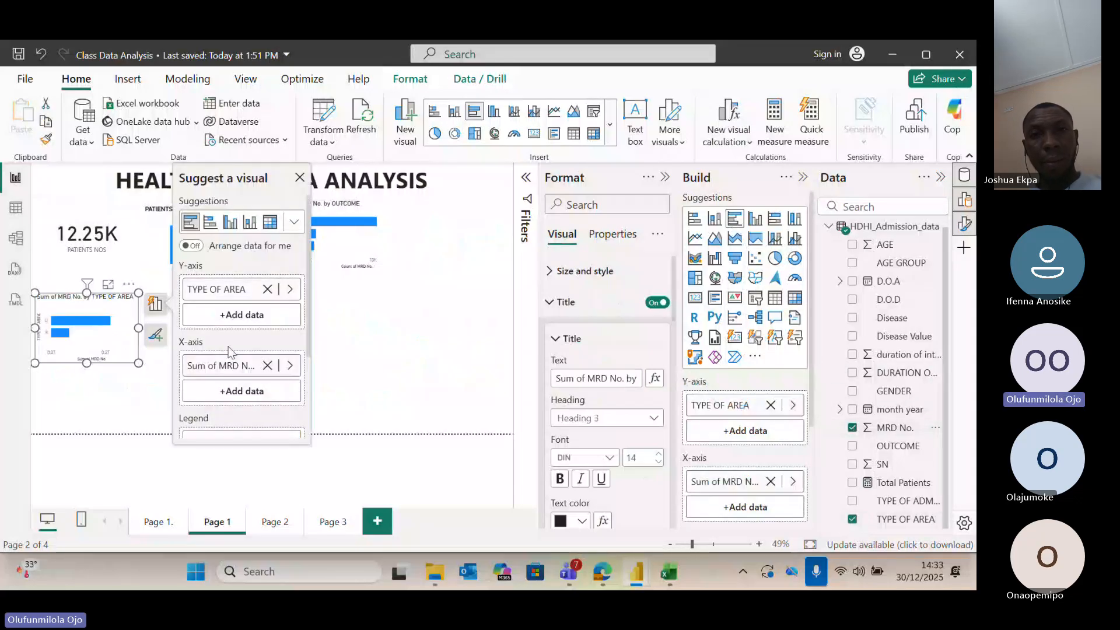
# Aggregate the area chart's MRD No. as Count (Distinct) and place the chart to the right of the outcome chart.
pyautogui.rightClick(231, 367)
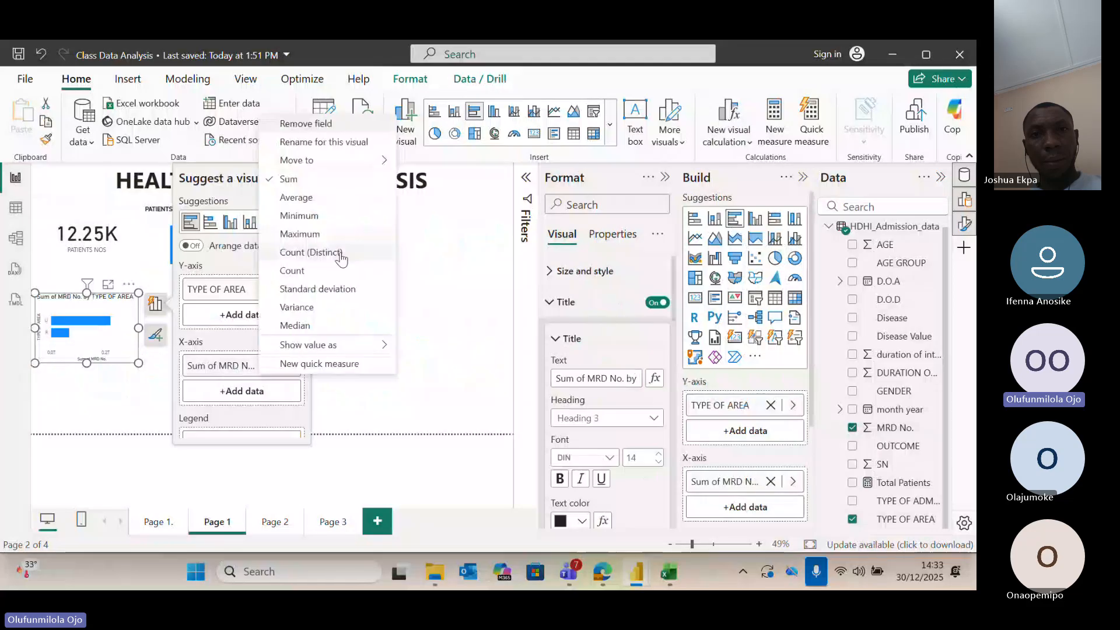
pyautogui.click(338, 253)
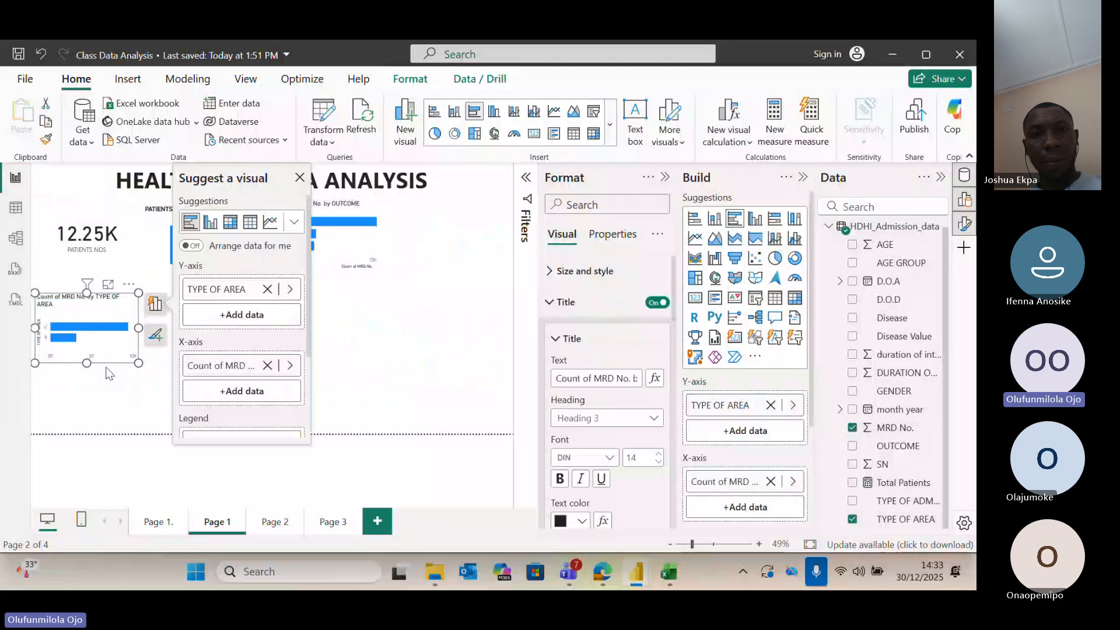
pyautogui.click(415, 375)
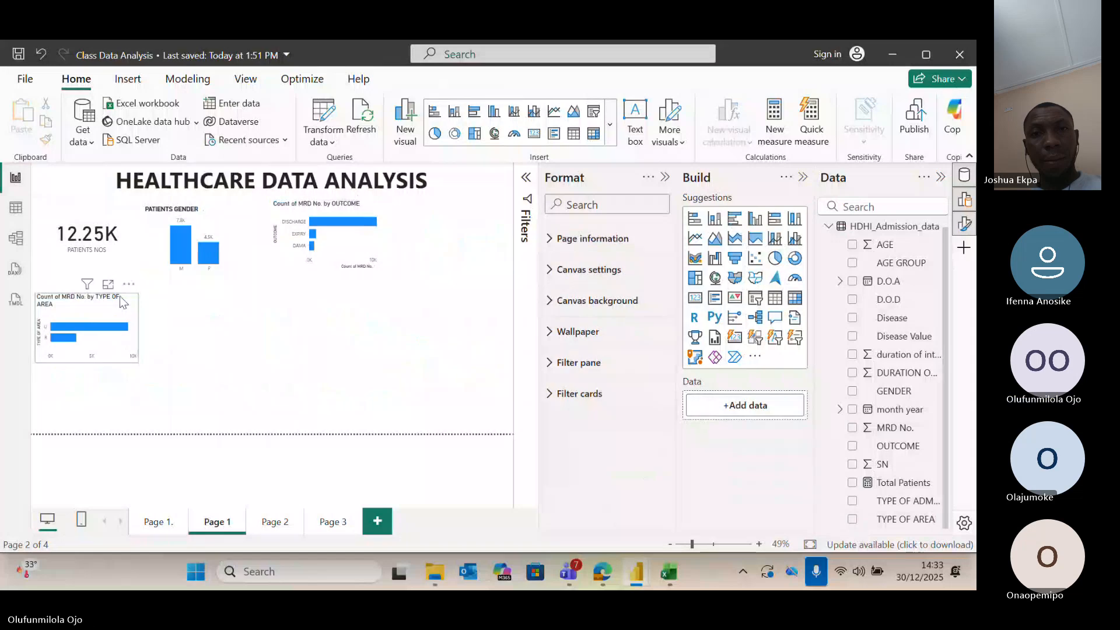
pyautogui.moveTo(116, 303); pyautogui.dragTo(483, 206)
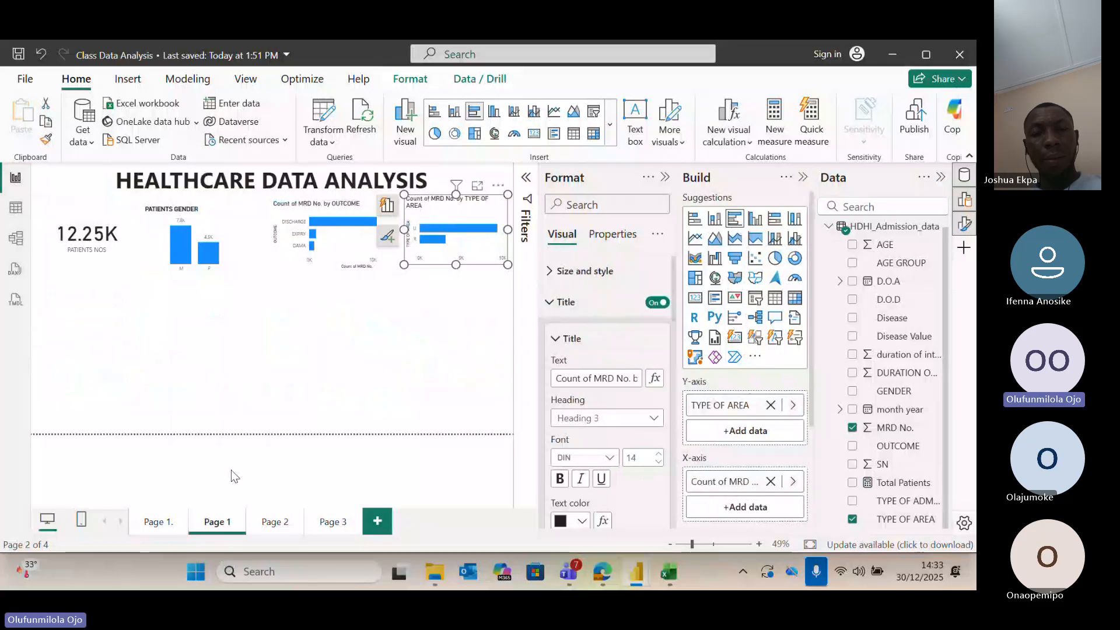
pyautogui.click(146, 344)
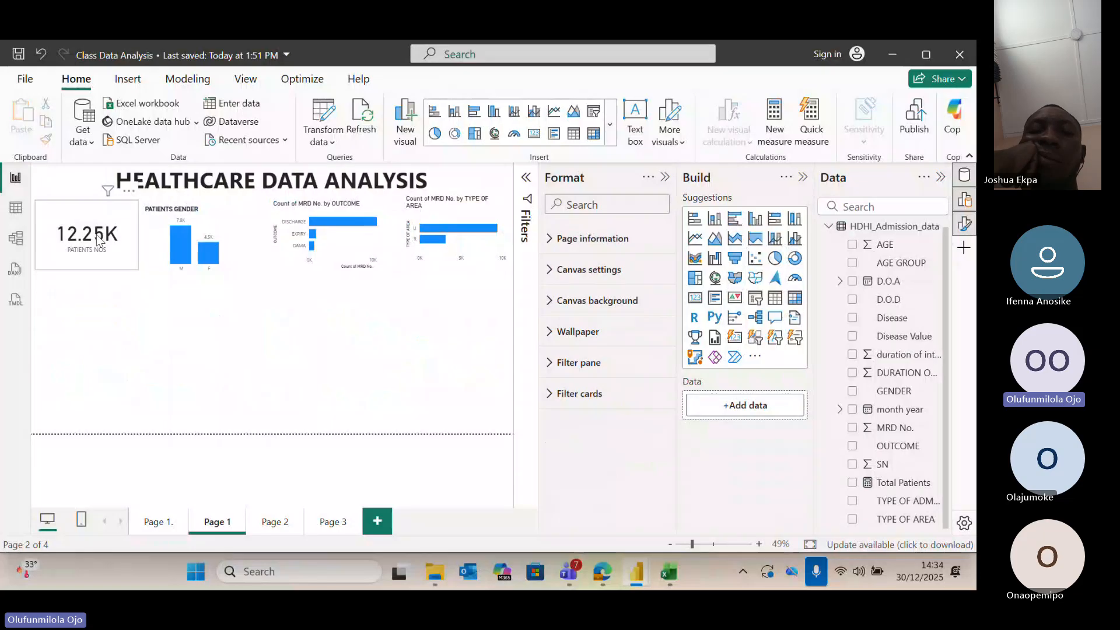
# Add a line chart and stretch it across the full width of the page's lower half.
pyautogui.click(694, 239)
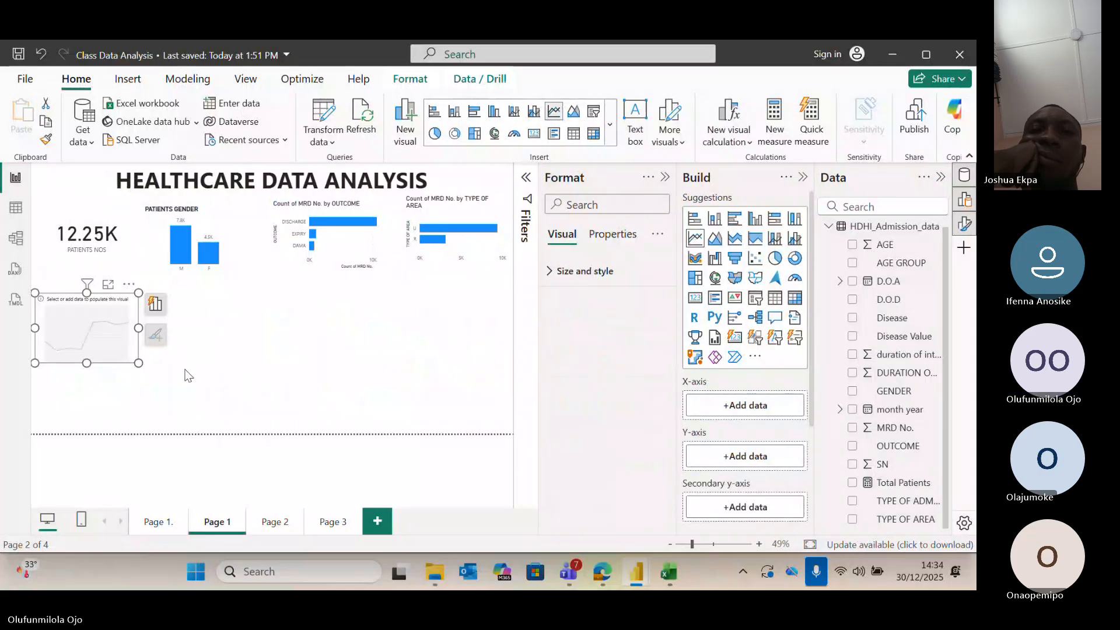
pyautogui.moveTo(138, 363); pyautogui.dragTo(503, 429)
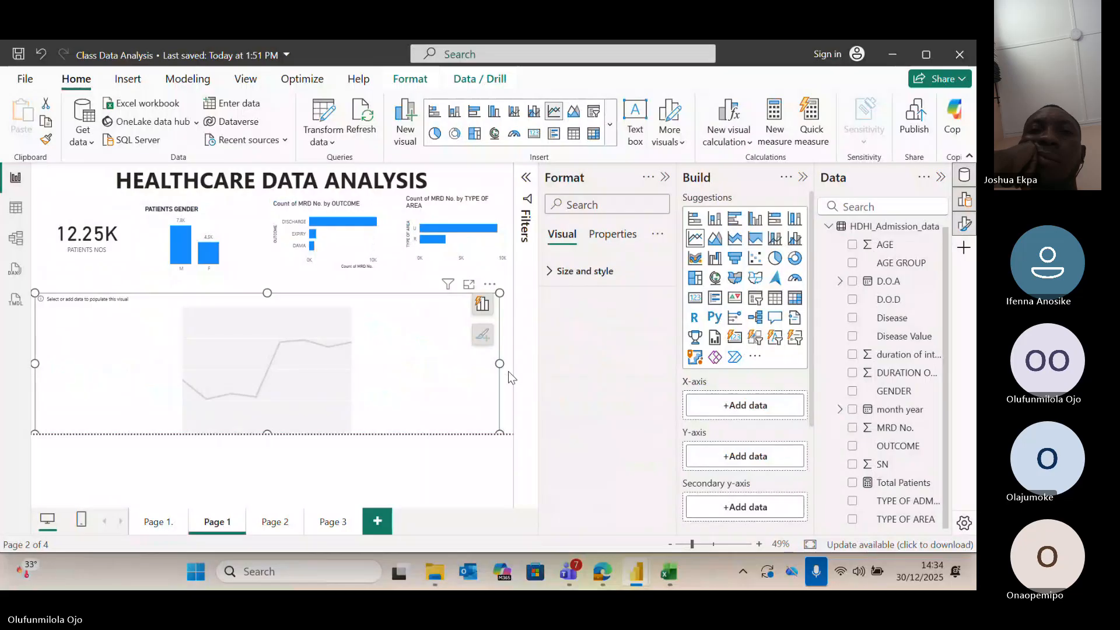
pyautogui.moveTo(500, 364); pyautogui.dragTo(507, 361)
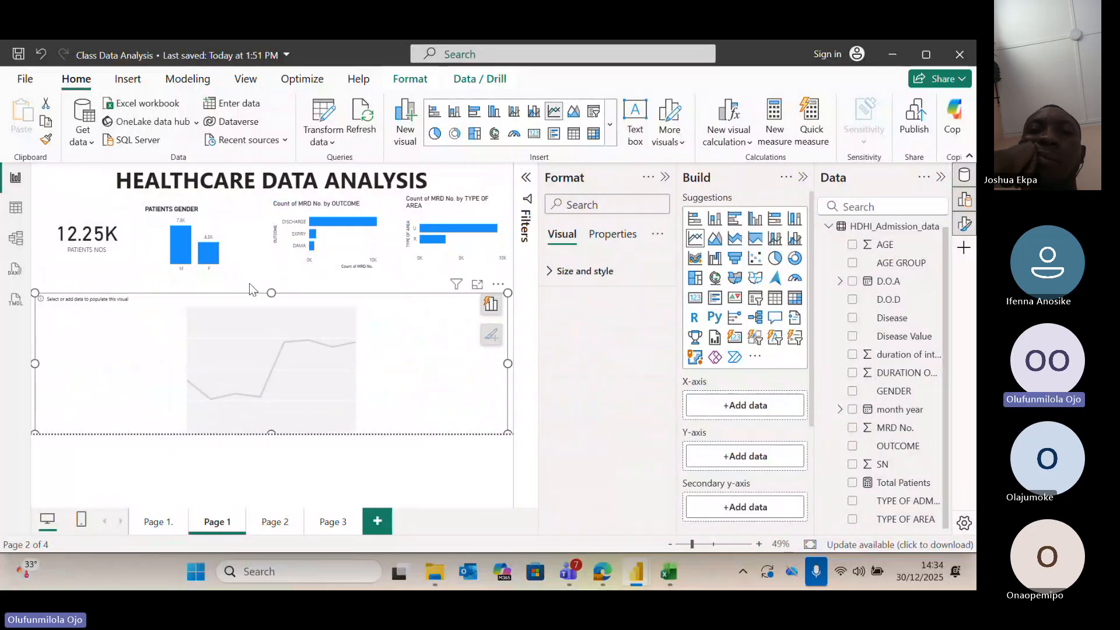
# Plot D.O.A on the line chart's X-axis against MRD No. aggregated as Count (Distinct) on the Y-axis.
pyautogui.click(851, 282)
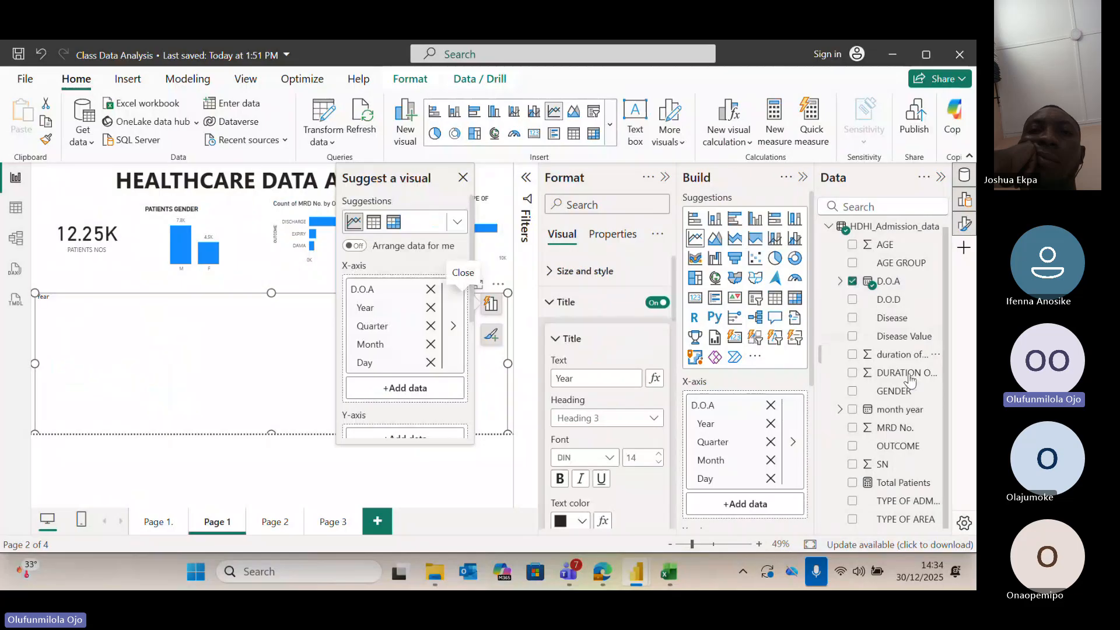
pyautogui.click(852, 430)
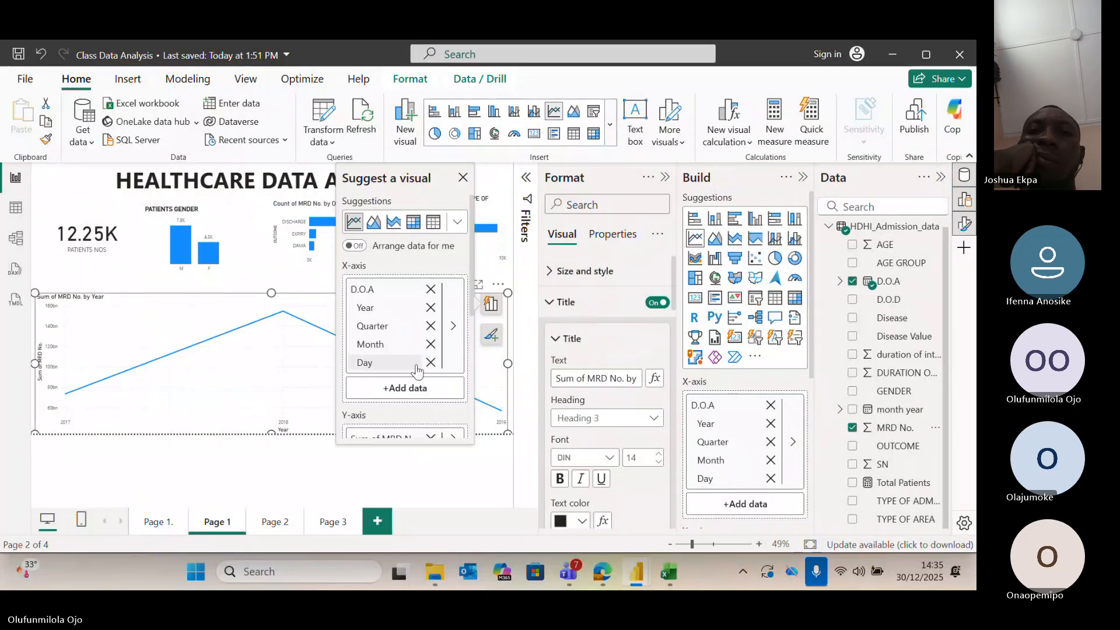
pyautogui.scroll(-3, 394, 389)
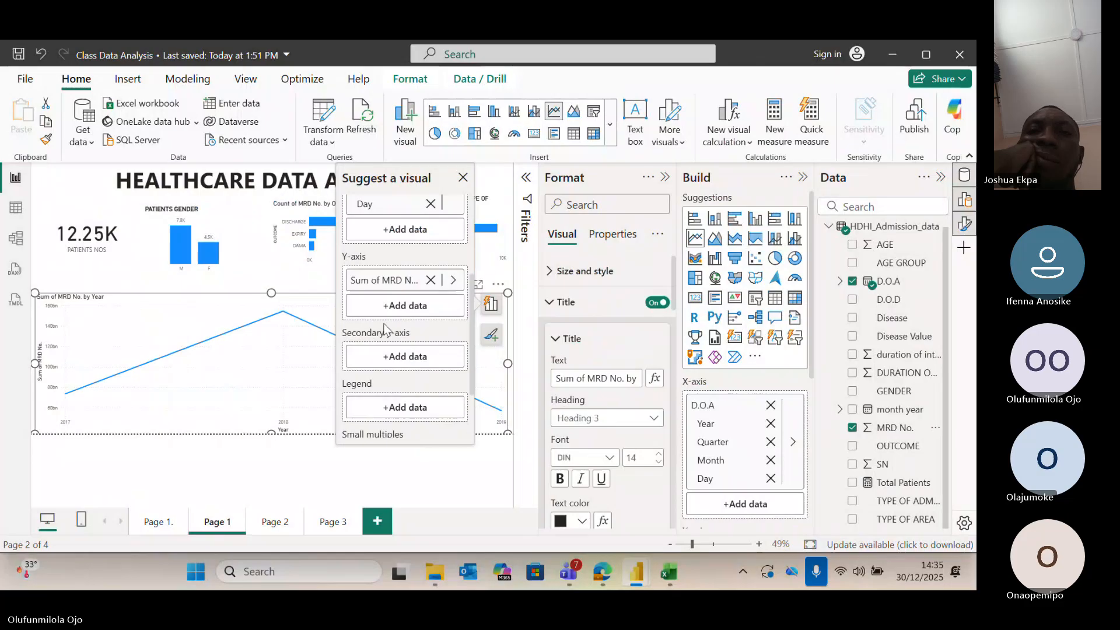
pyautogui.rightClick(375, 285)
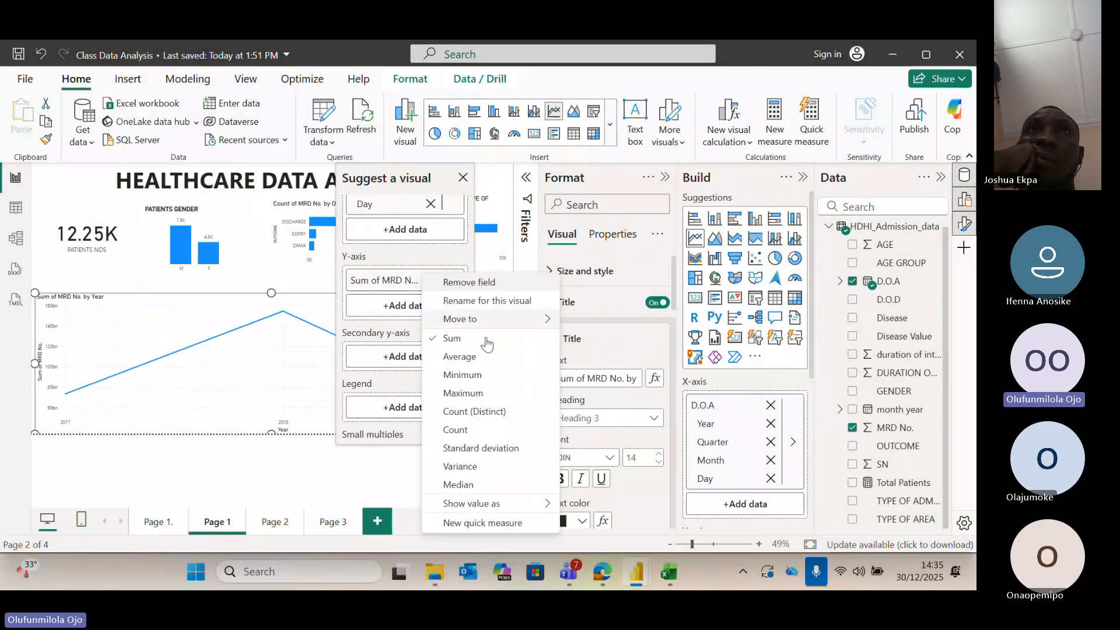
pyautogui.click(499, 421)
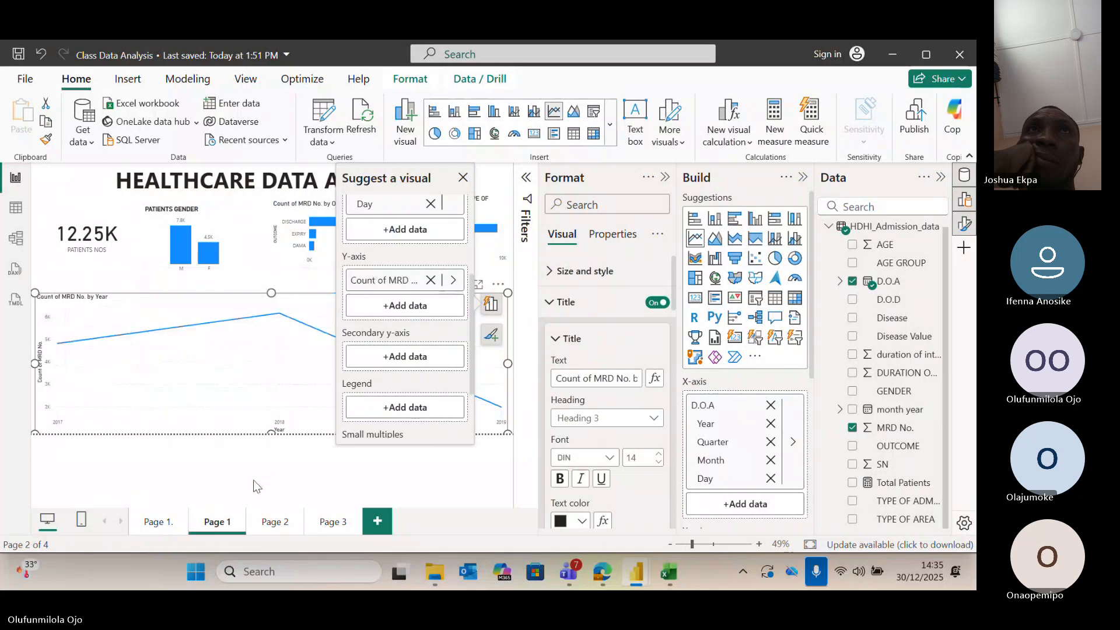
pyautogui.click(231, 456)
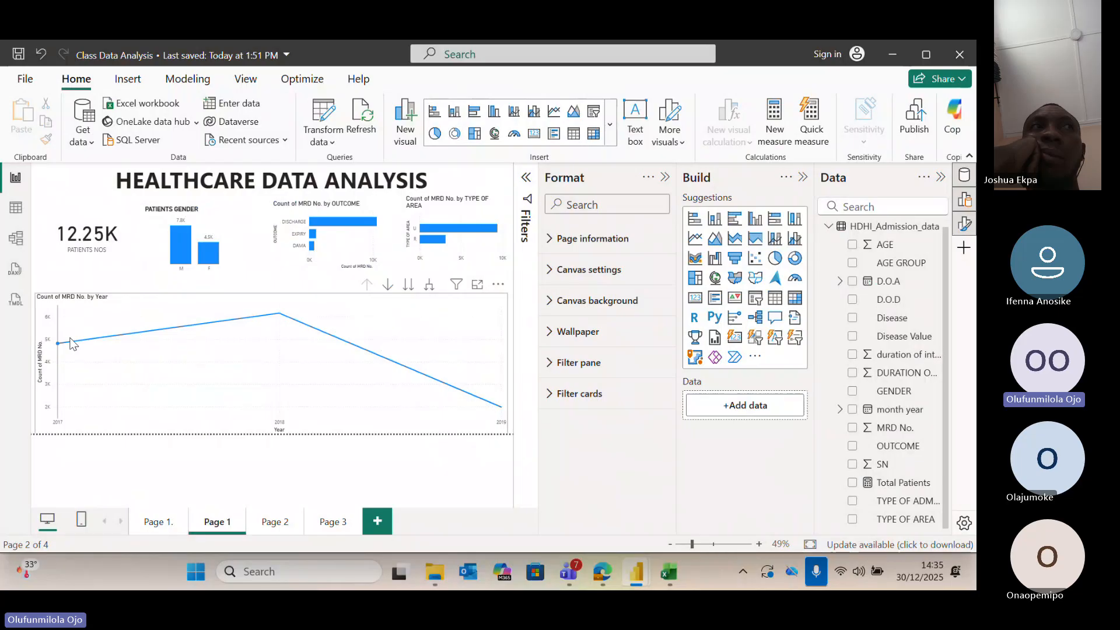
# Try drilling the line chart down through the date levels to Day, and return it to the Year level.
pyautogui.click(408, 285)
pyautogui.click(408, 285)
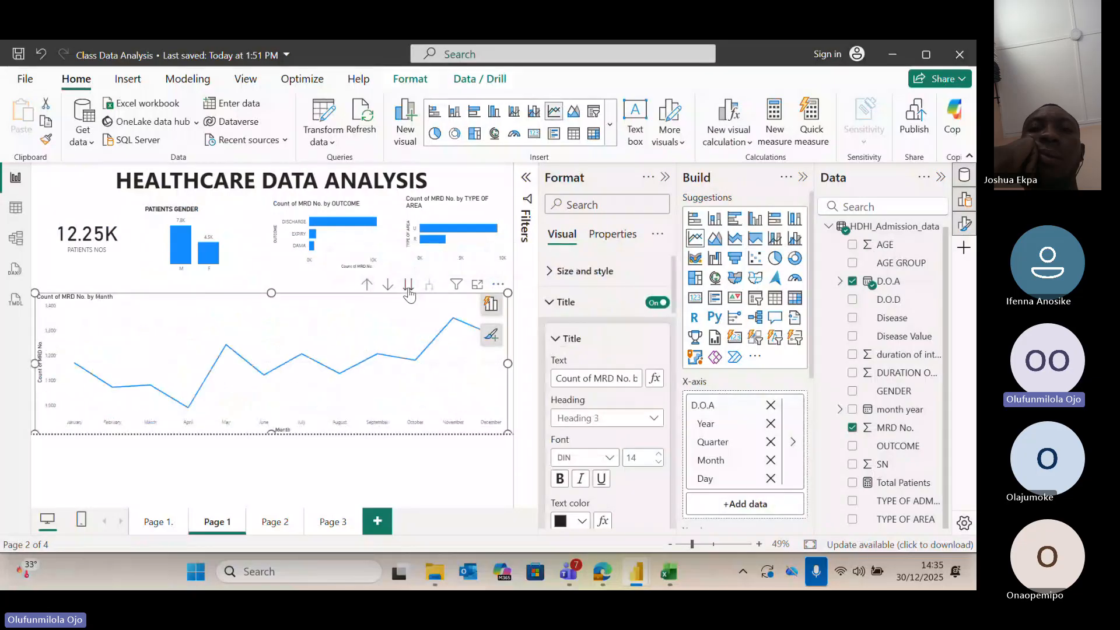
pyautogui.click(409, 285)
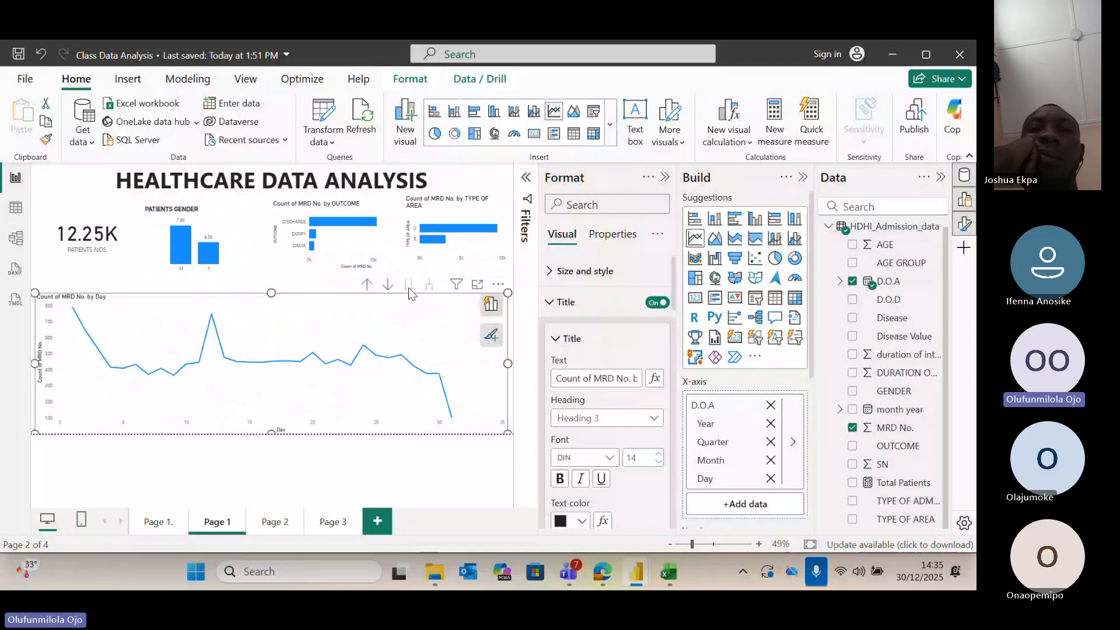
pyautogui.click(388, 285)
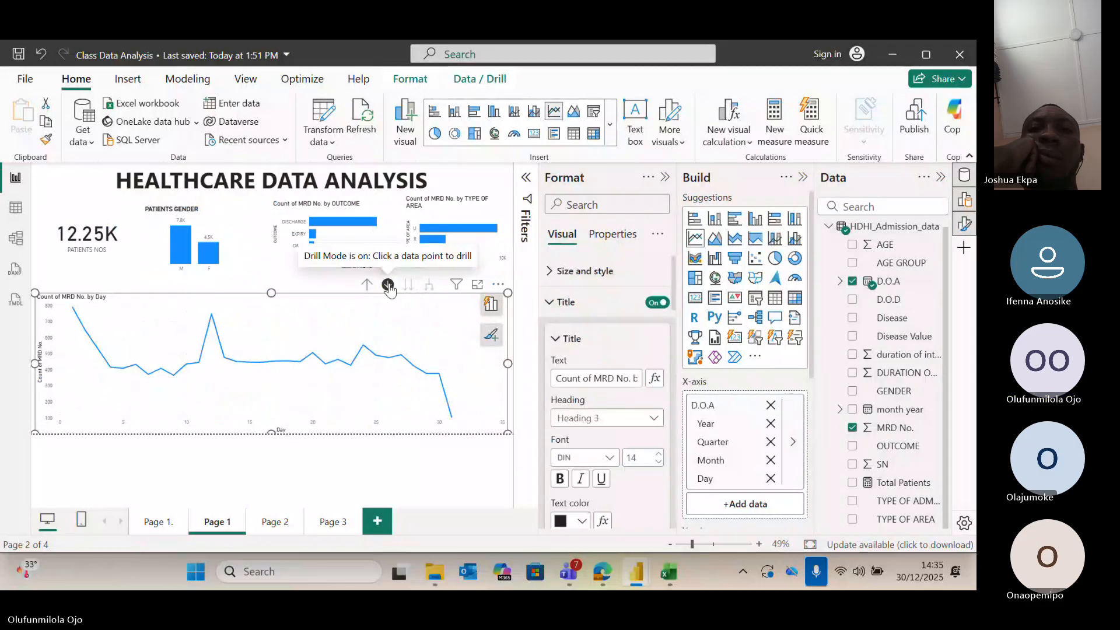
pyautogui.click(385, 286)
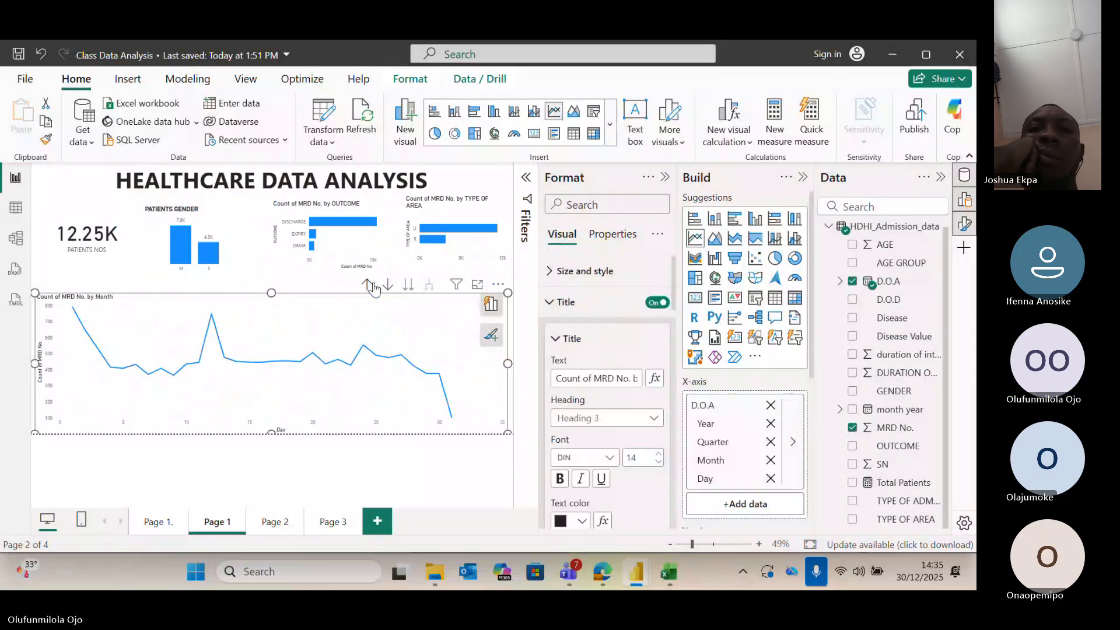
pyautogui.click(369, 285)
pyautogui.click(369, 285)
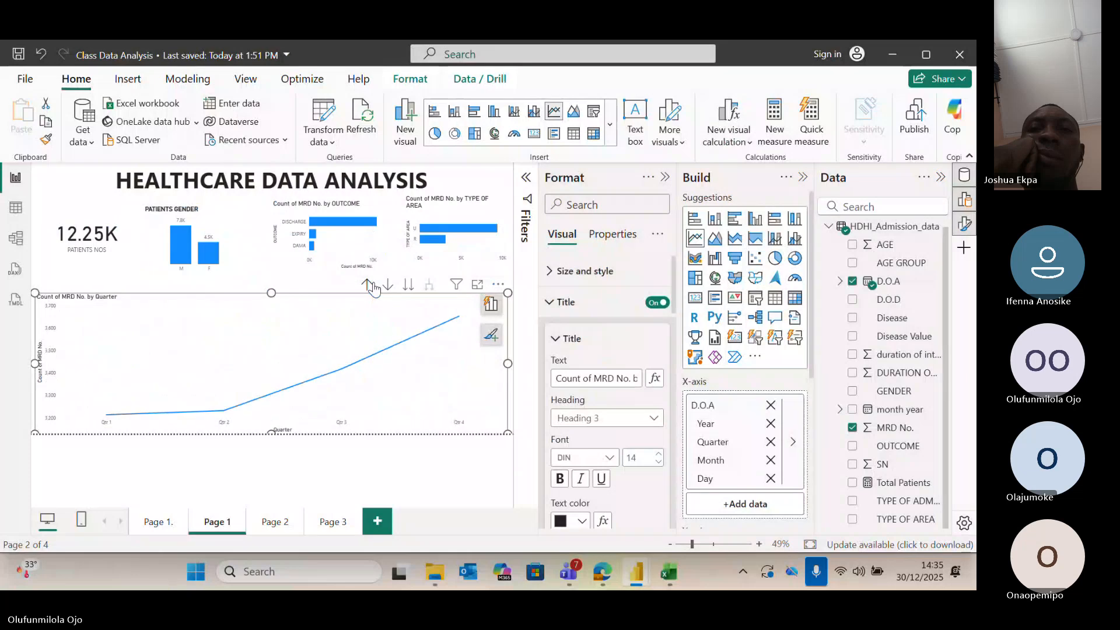
pyautogui.click(369, 285)
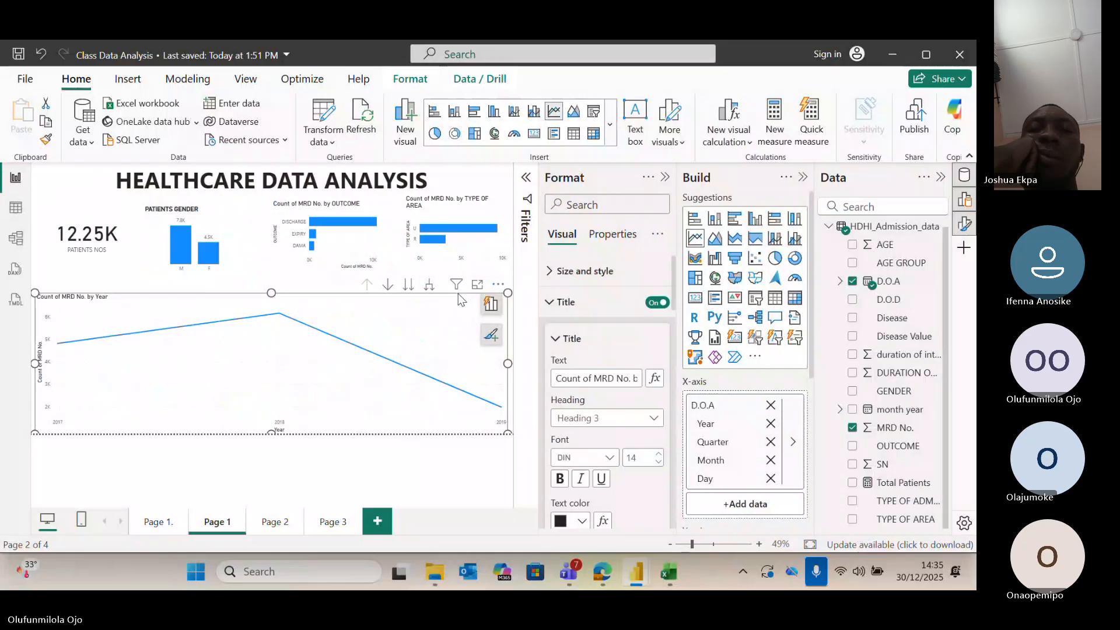
# Expand the line chart's date hierarchy from Year through Quarter and Month to Day.
pyautogui.click(428, 285)
pyautogui.click(428, 285)
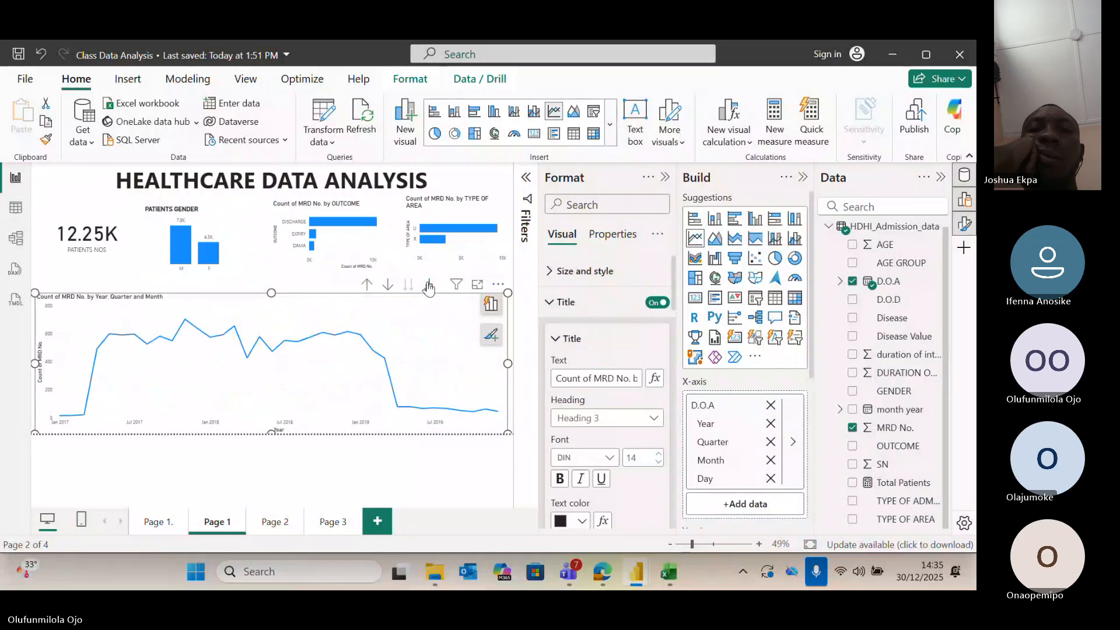
pyautogui.click(428, 285)
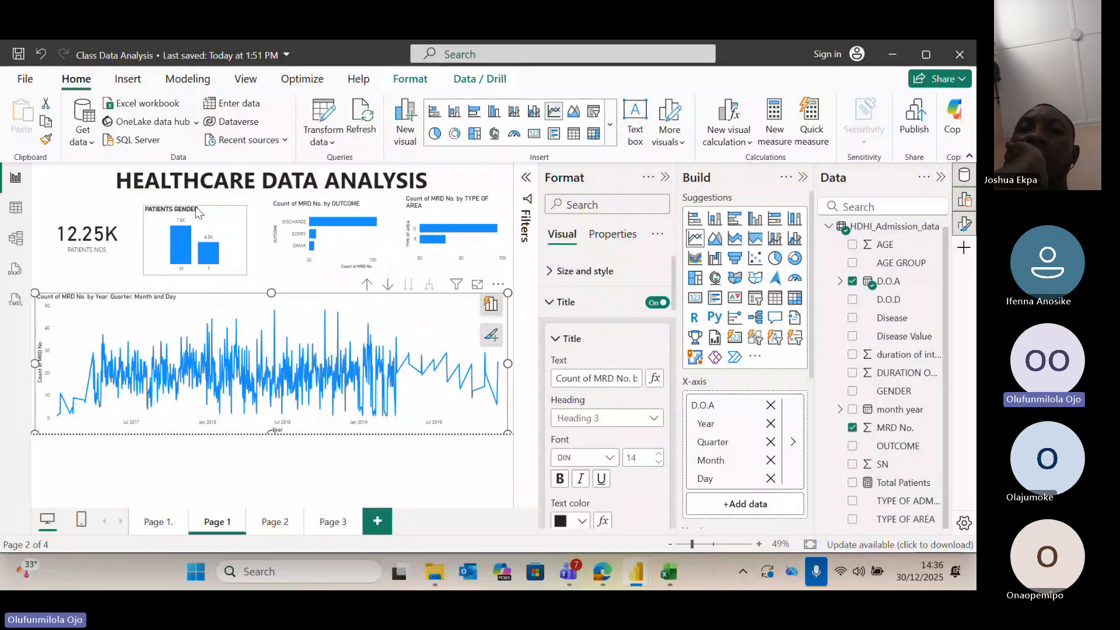
# Review the finished example dashboard on the first page and the visuals on Page 2.
pyautogui.click(160, 522)
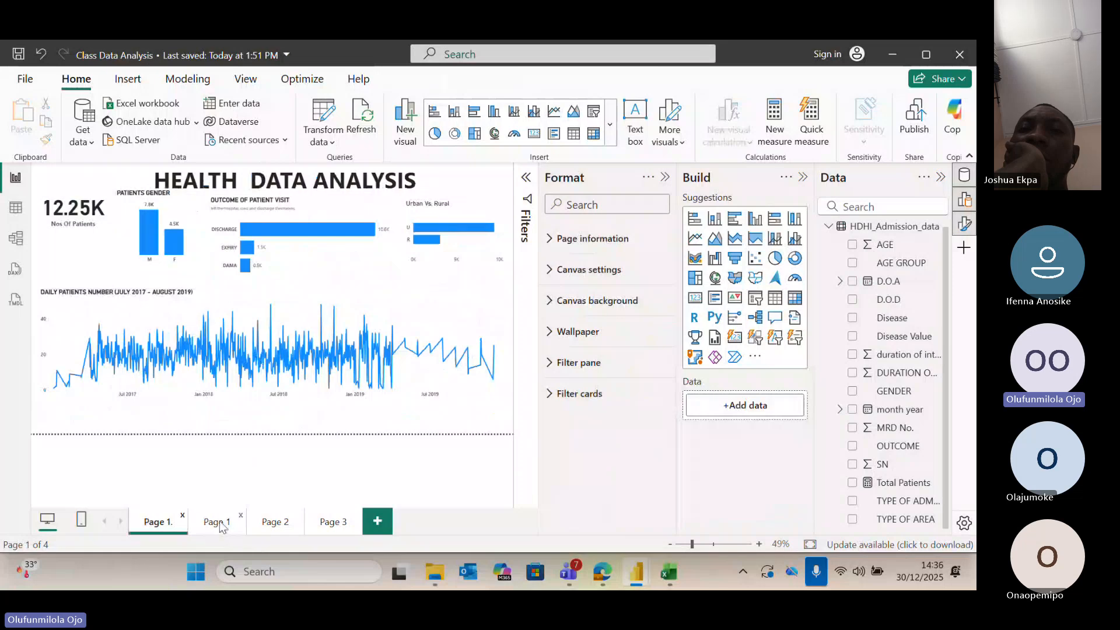
pyautogui.click(260, 522)
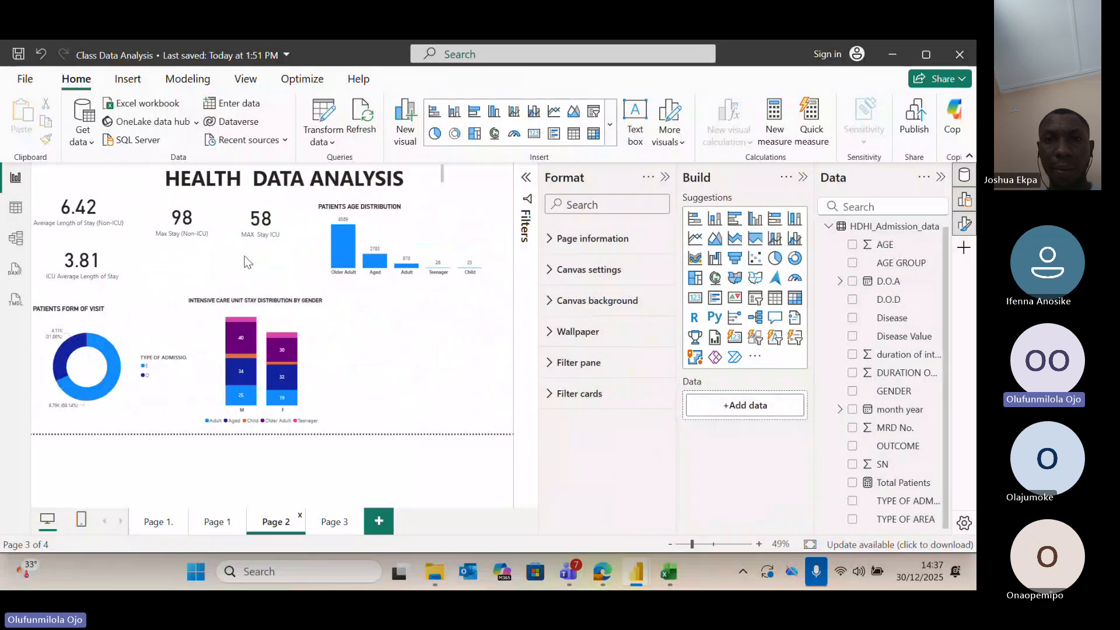
# Examine the table data for Class Data Analysis, and view the Patients Form of Visit donut chart in focus mode before returning to Page 2.
pyautogui.click(16, 210)
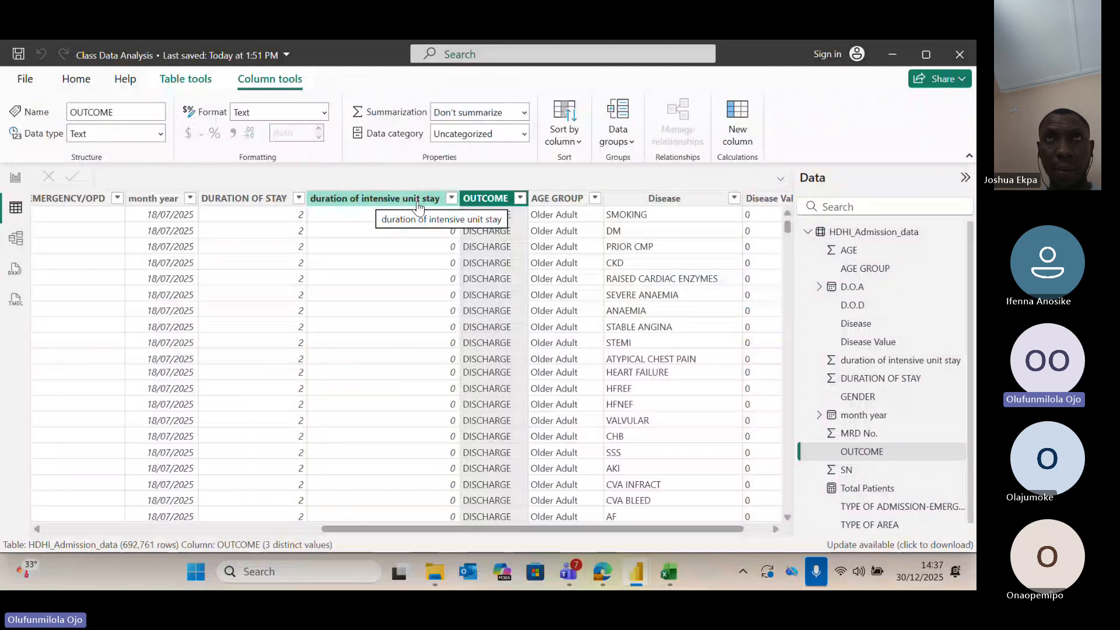
pyautogui.click(16, 177)
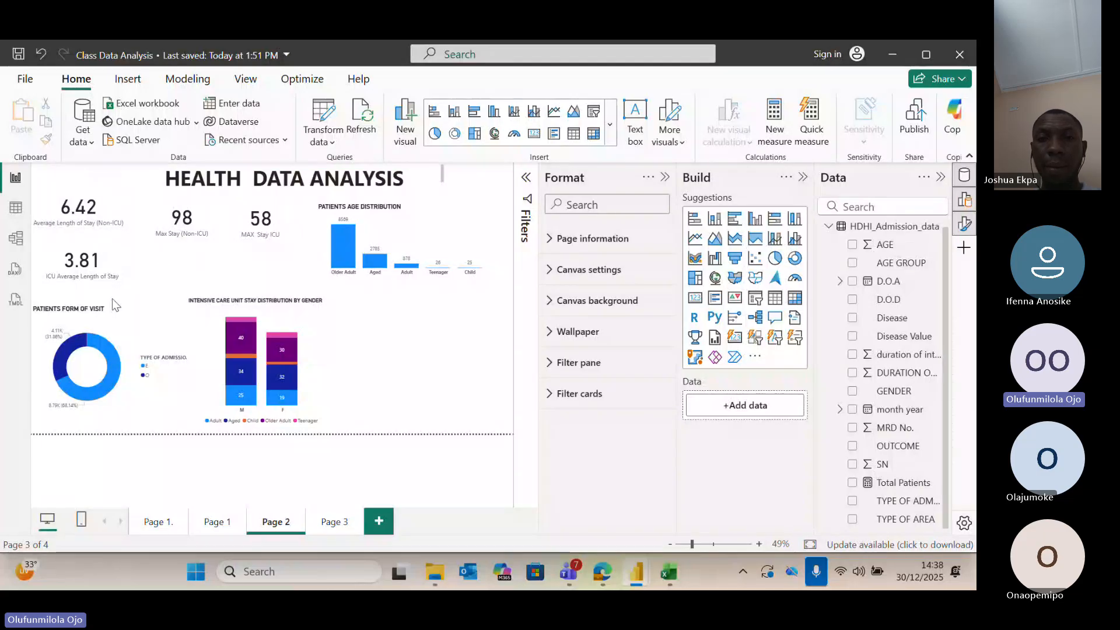
pyautogui.click(124, 334)
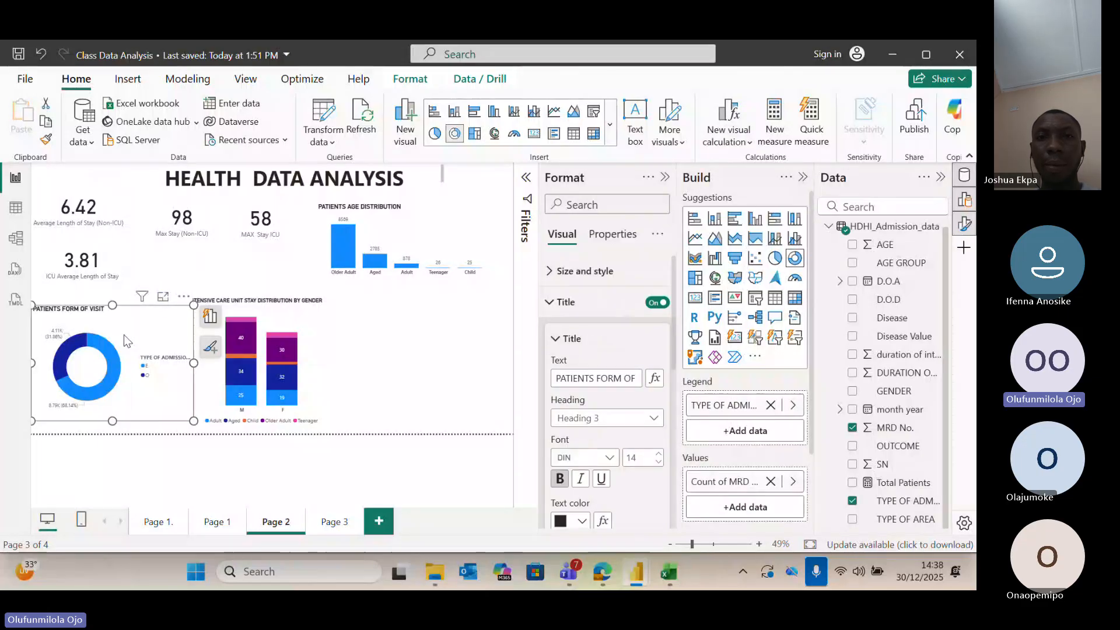
pyautogui.click(167, 298)
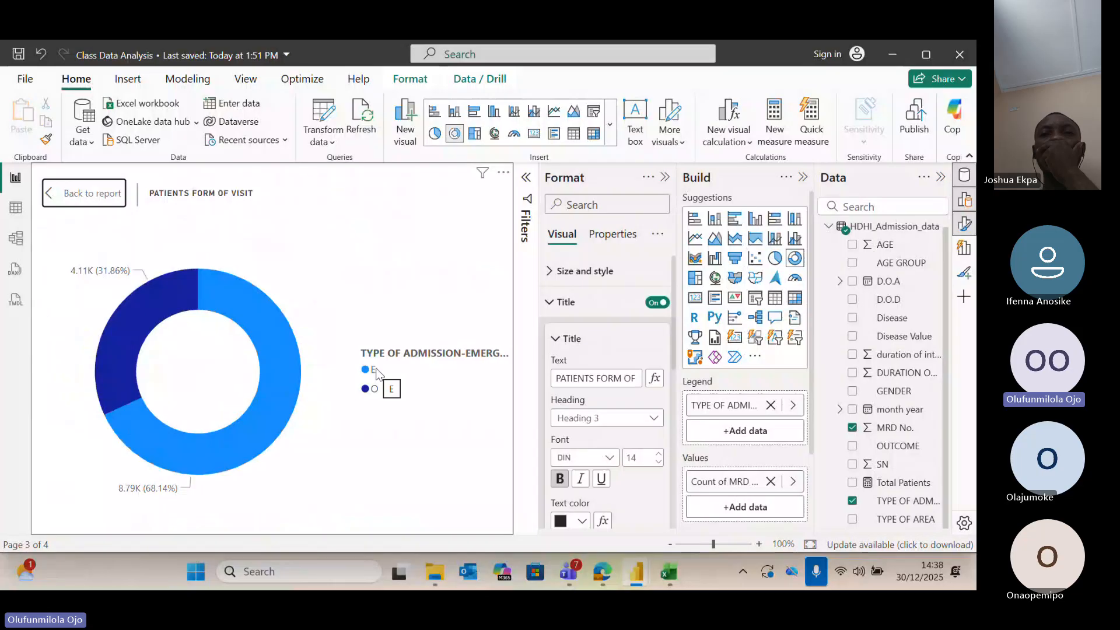
pyautogui.moveTo(255, 401)
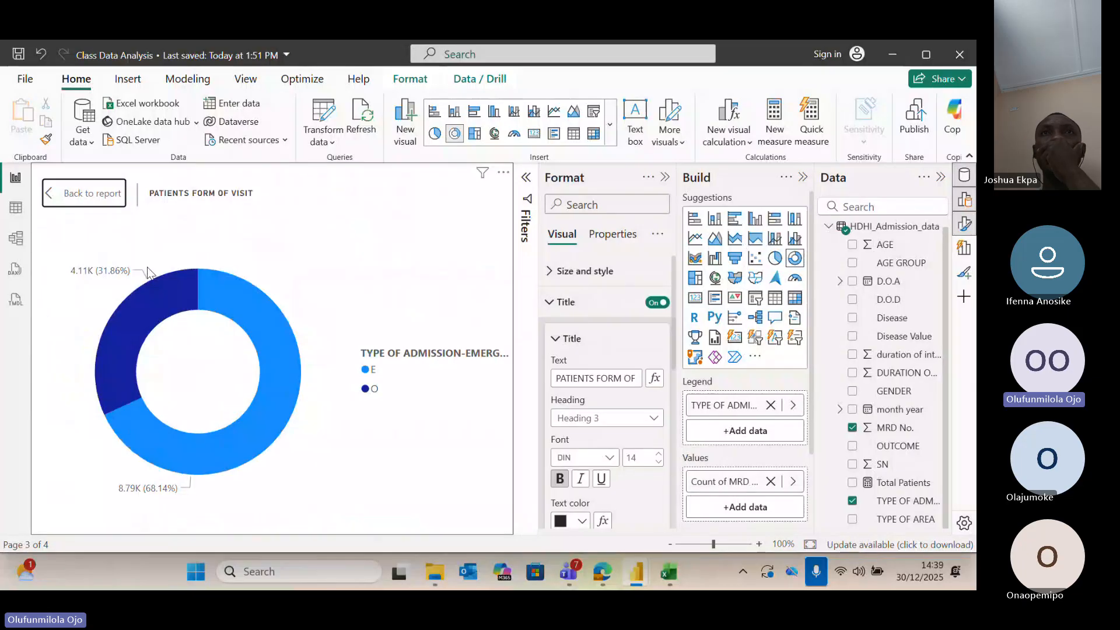
pyautogui.click(56, 193)
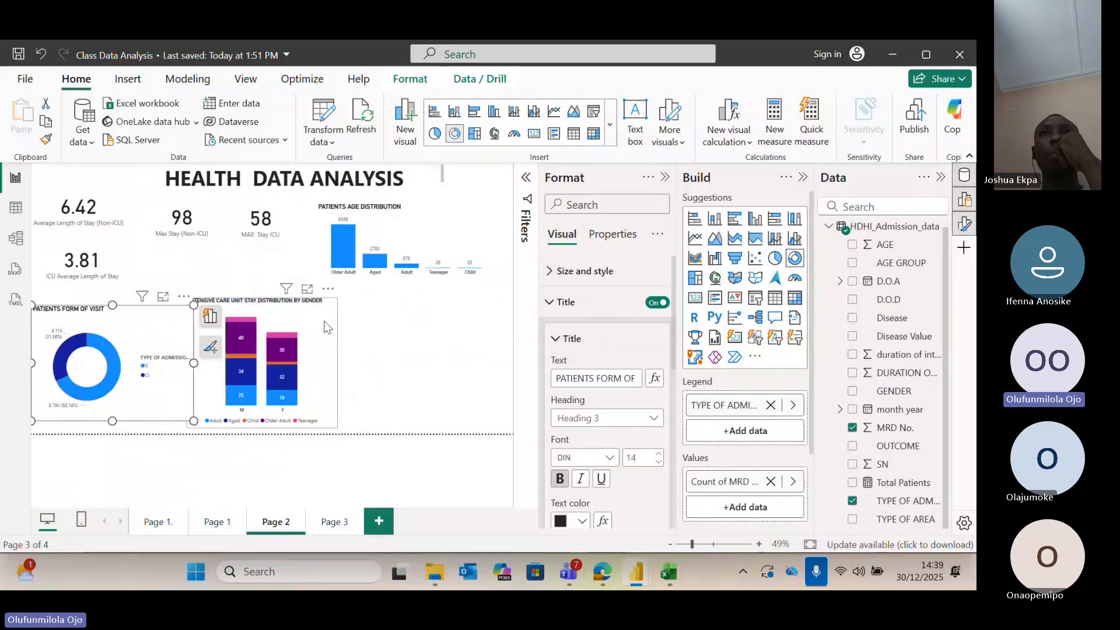
# Move the intensive care unit stay by gender chart slightly right, away from the donut chart, and select the Patients Age Distribution chart.
pyautogui.moveTo(325, 326); pyautogui.dragTo(347, 328)
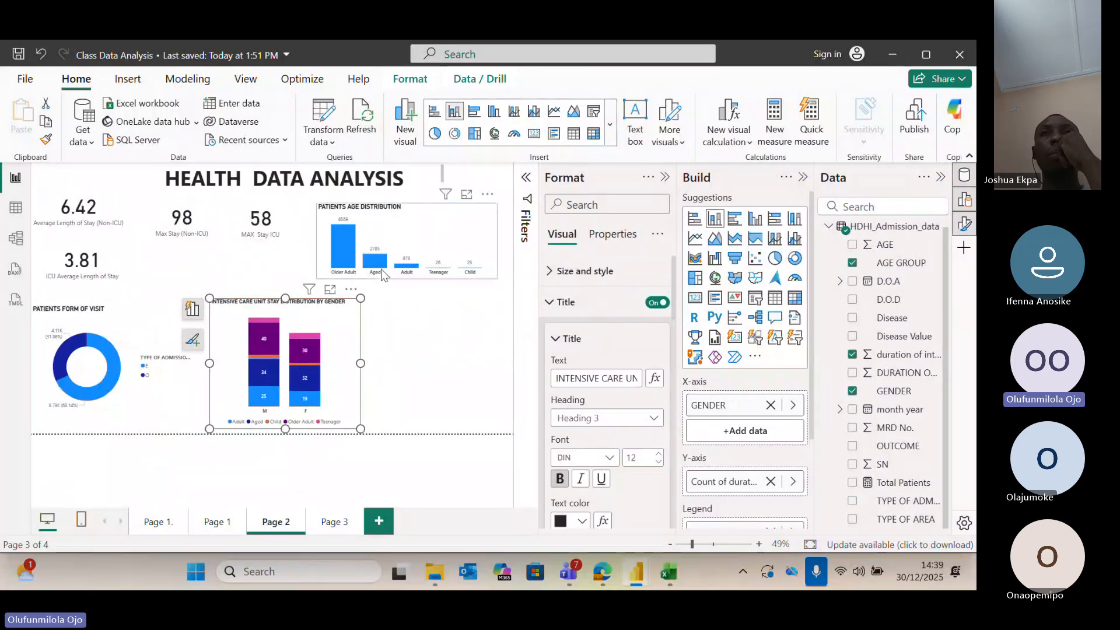
pyautogui.click(398, 327)
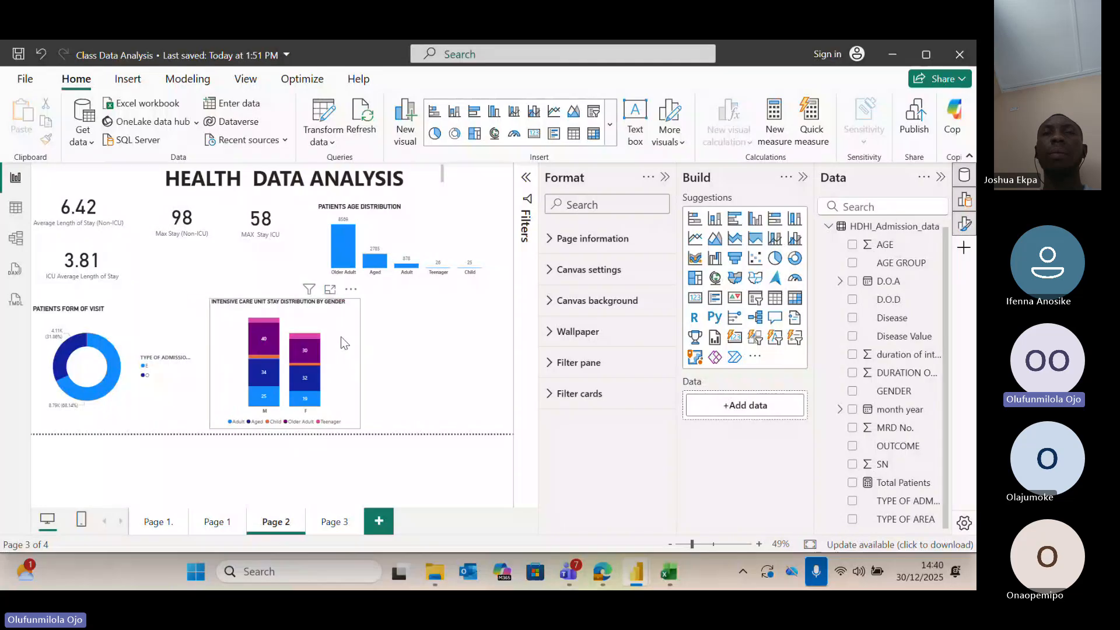
pyautogui.click(344, 343)
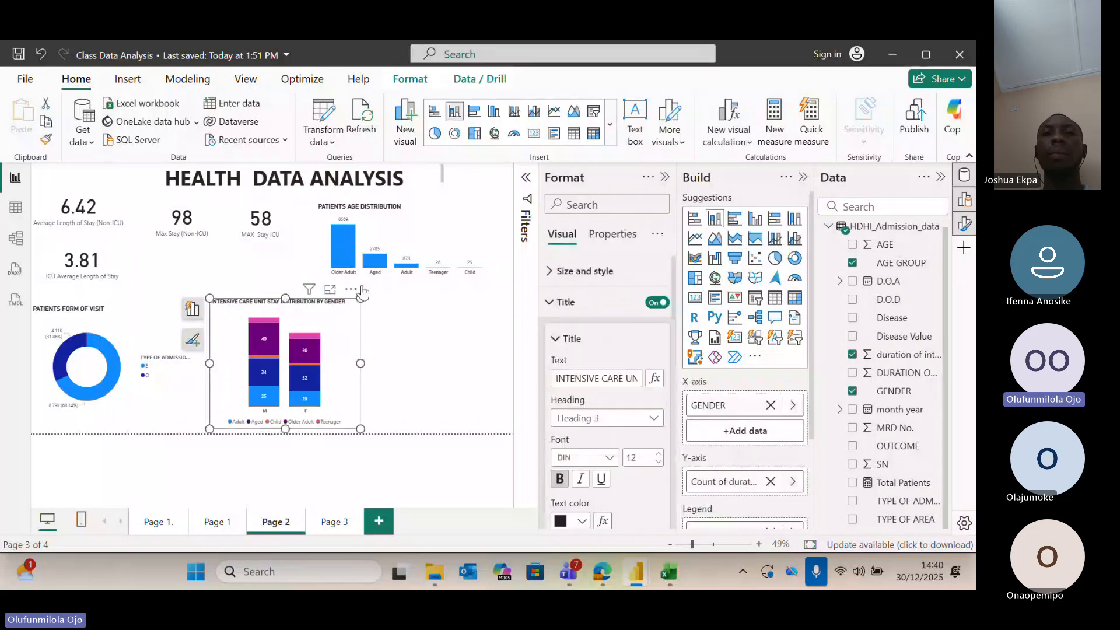
pyautogui.click(414, 239)
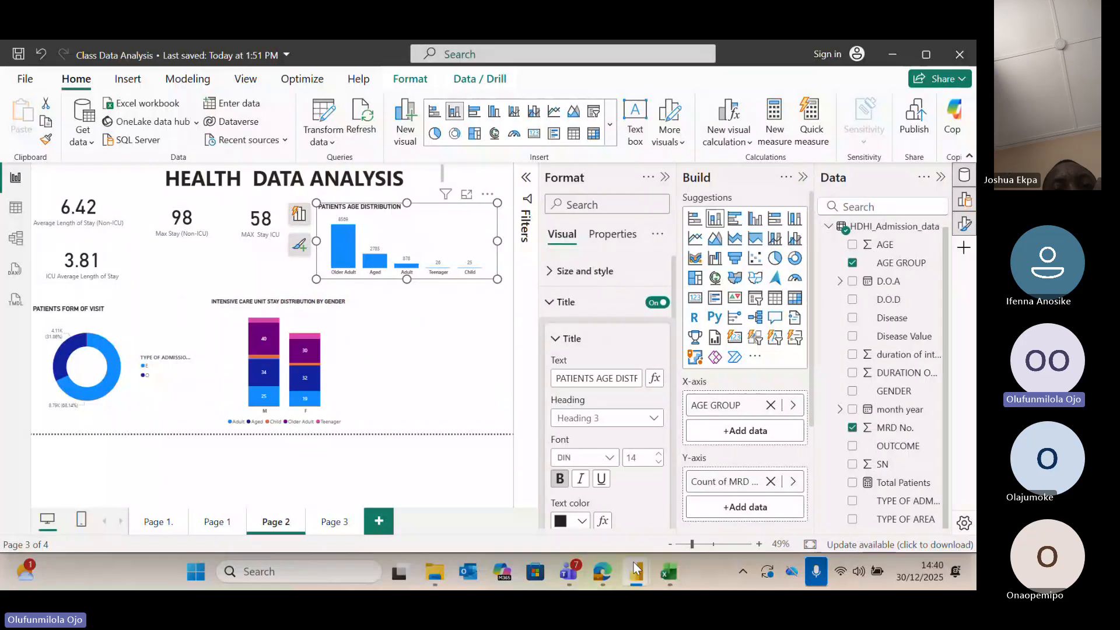
# Switch to the Untitled Power BI Desktop report, open its HDHI_Admission_data query in Power Query Editor, and select the AGE column.
pyautogui.moveTo(637, 569)
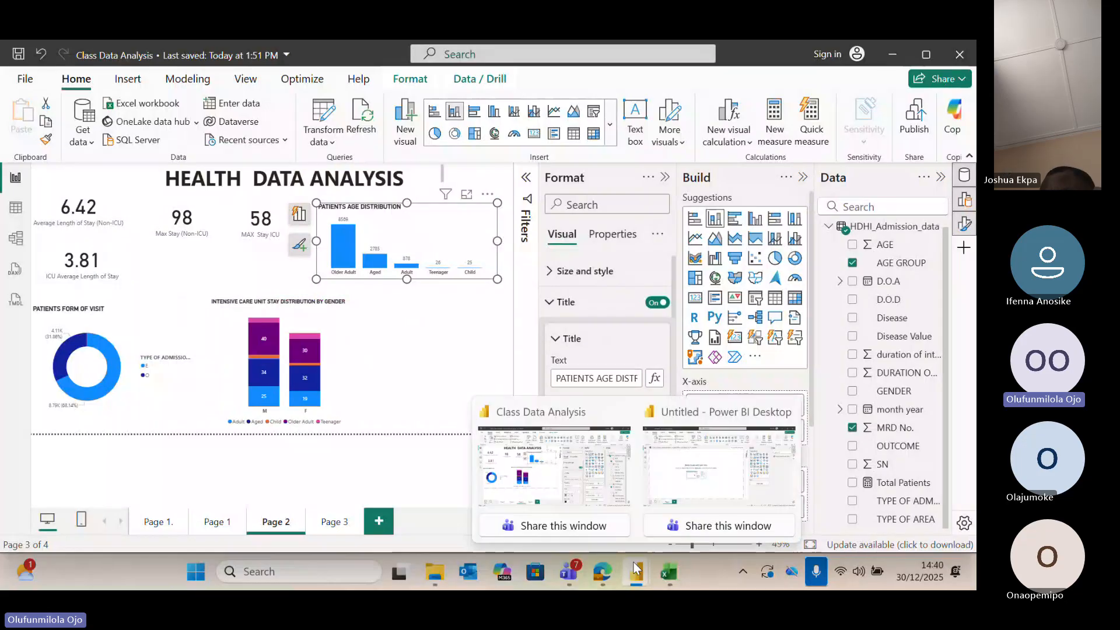
pyautogui.click(641, 525)
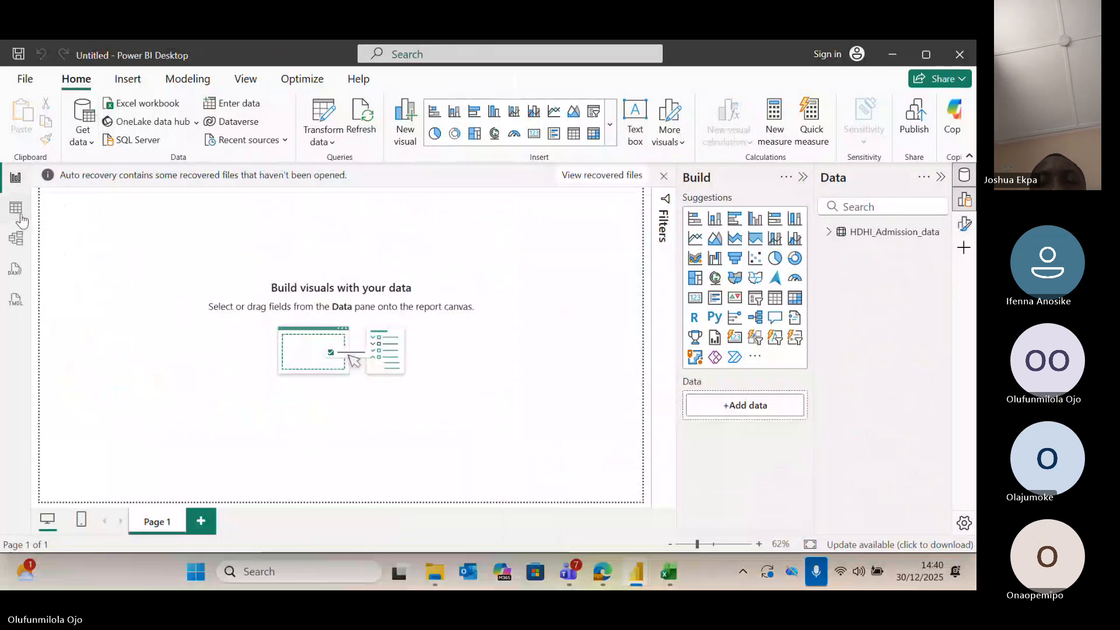
pyautogui.click(20, 216)
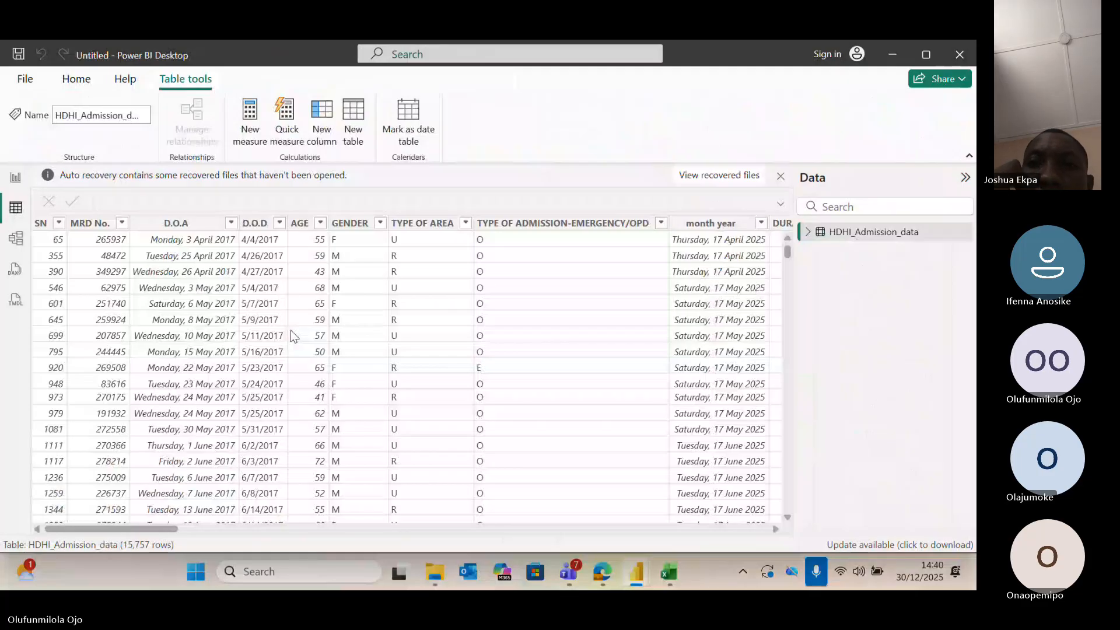
pyautogui.click(77, 79)
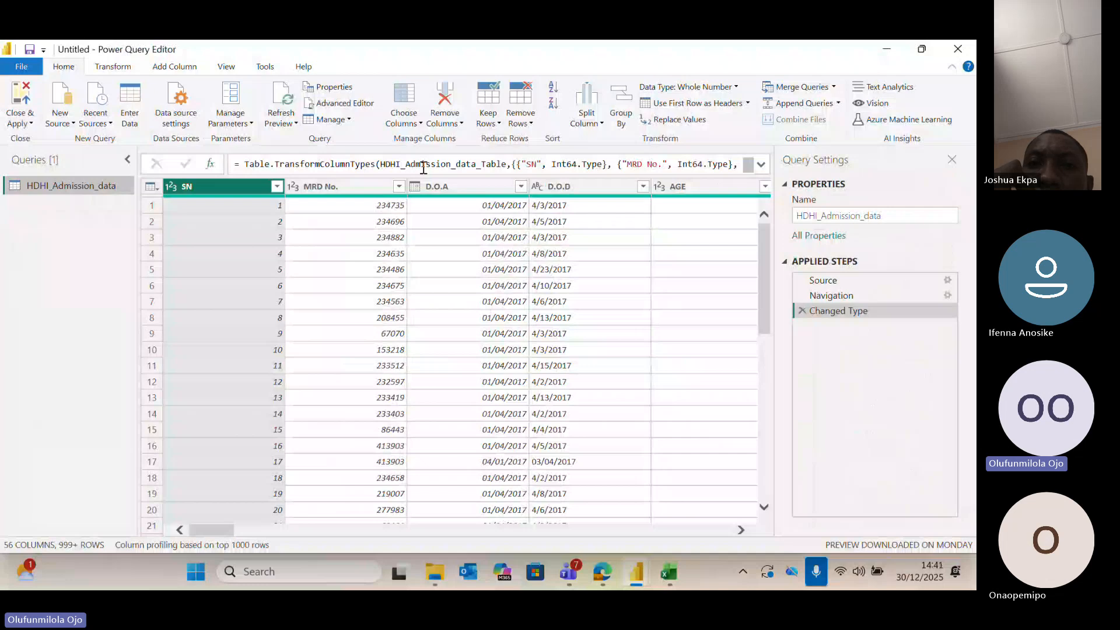
pyautogui.hscroll(3, 475, 282)
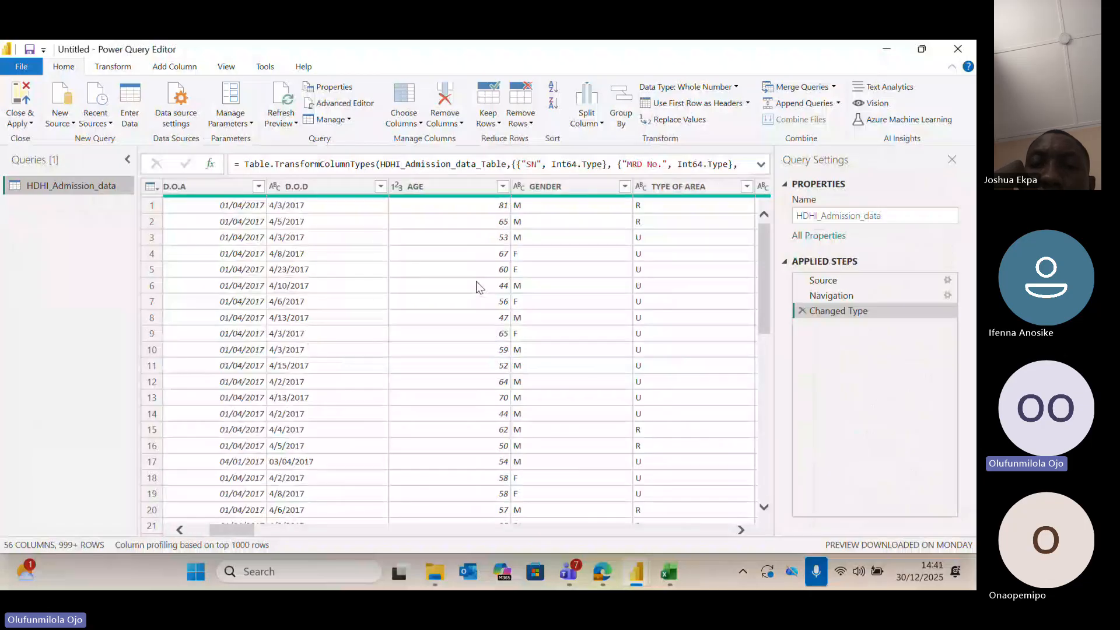
pyautogui.click(419, 188)
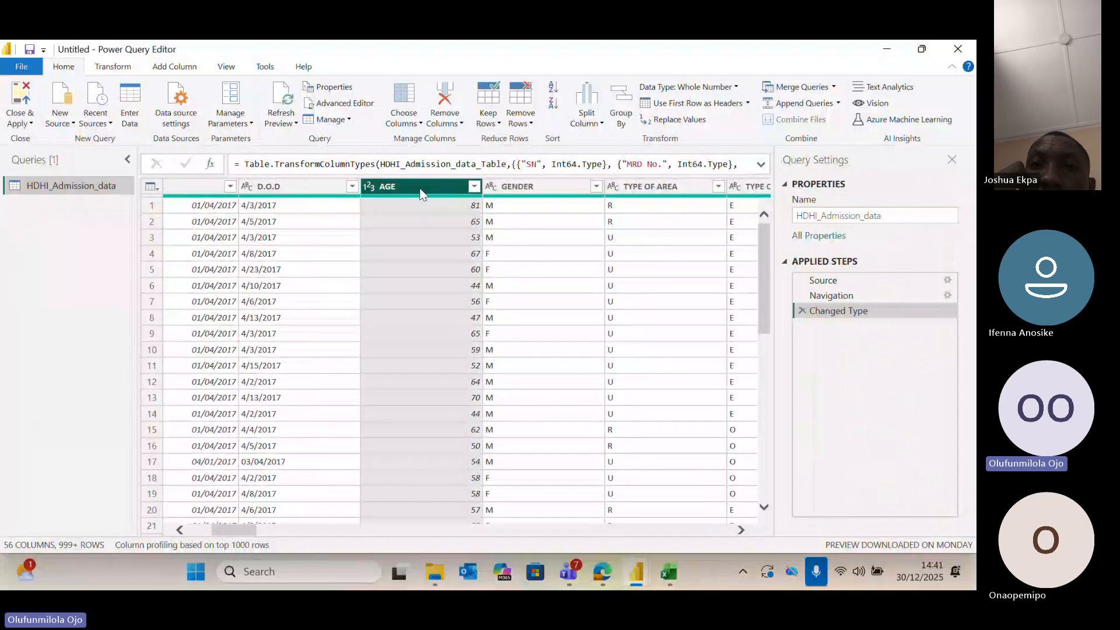
pyautogui.click(181, 69)
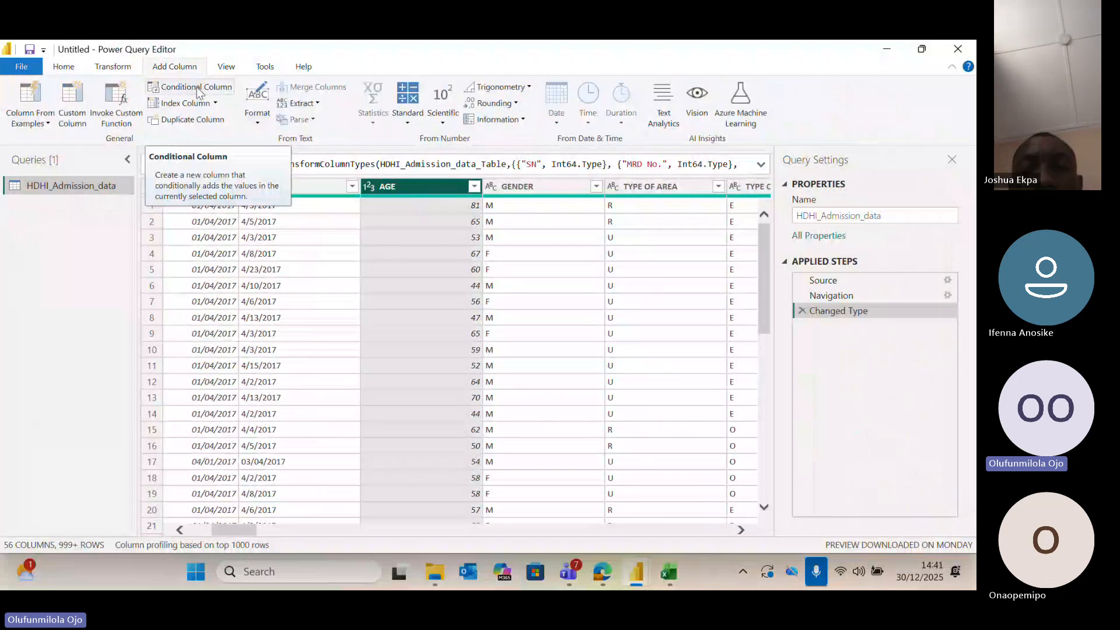
pyautogui.click(197, 87)
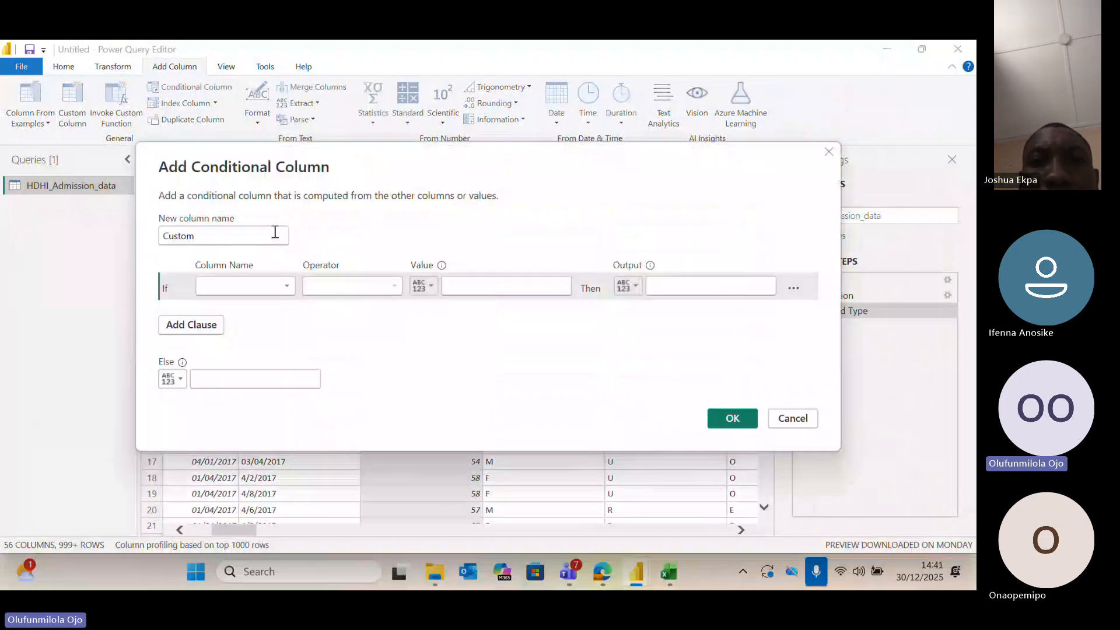
pyautogui.doubleClick(243, 236)
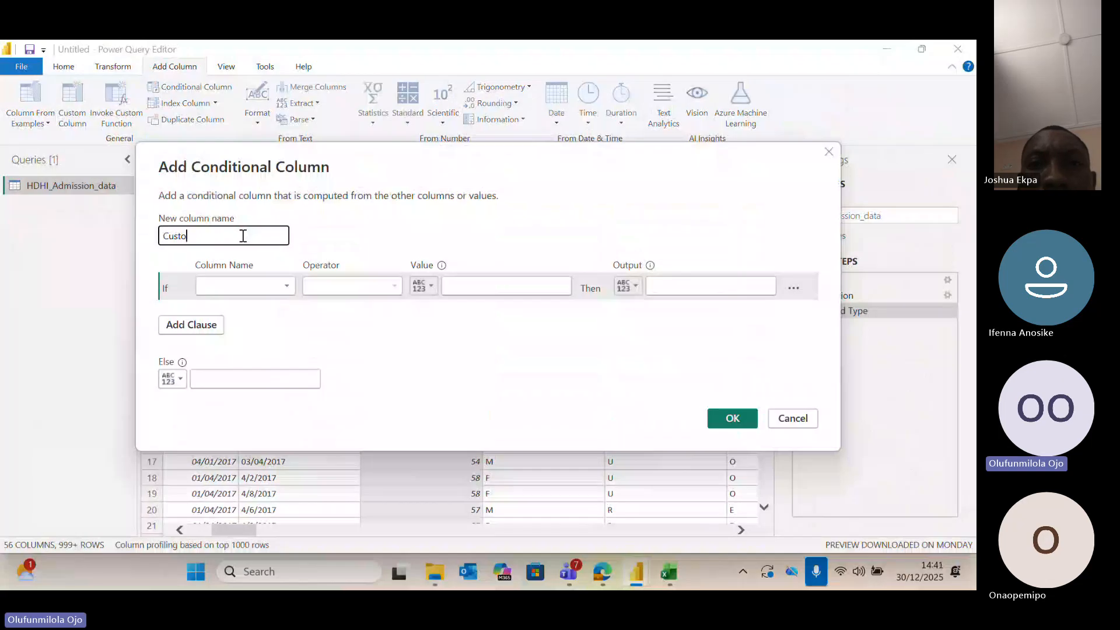
pyautogui.press('BackSpace')
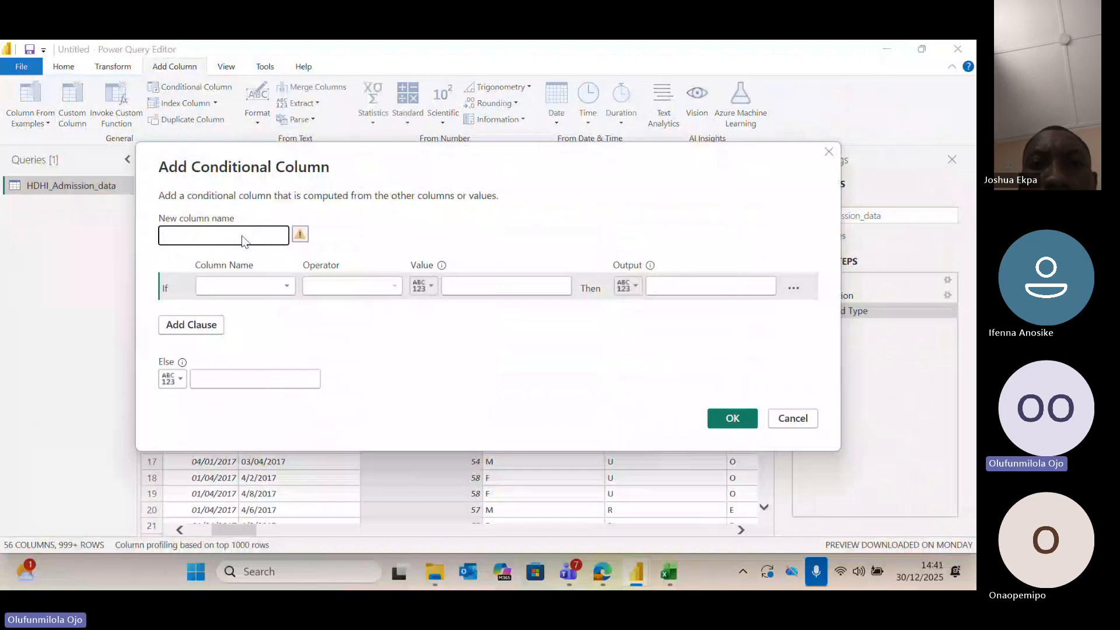
pyautogui.write('AGE D')
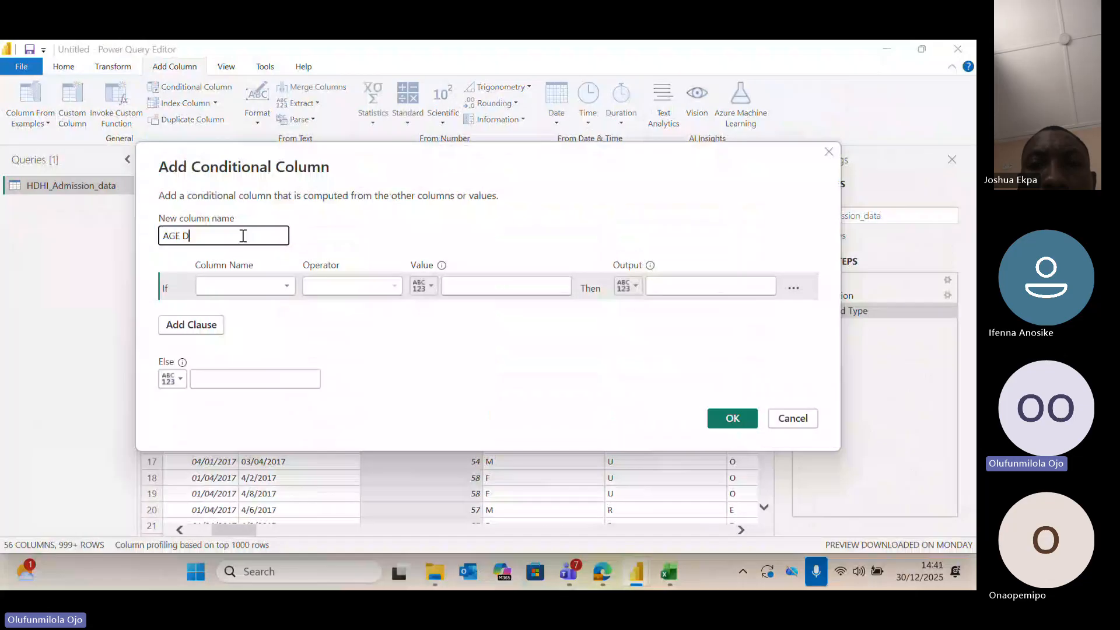
pyautogui.press('BackSpace')
pyautogui.write('GROU')
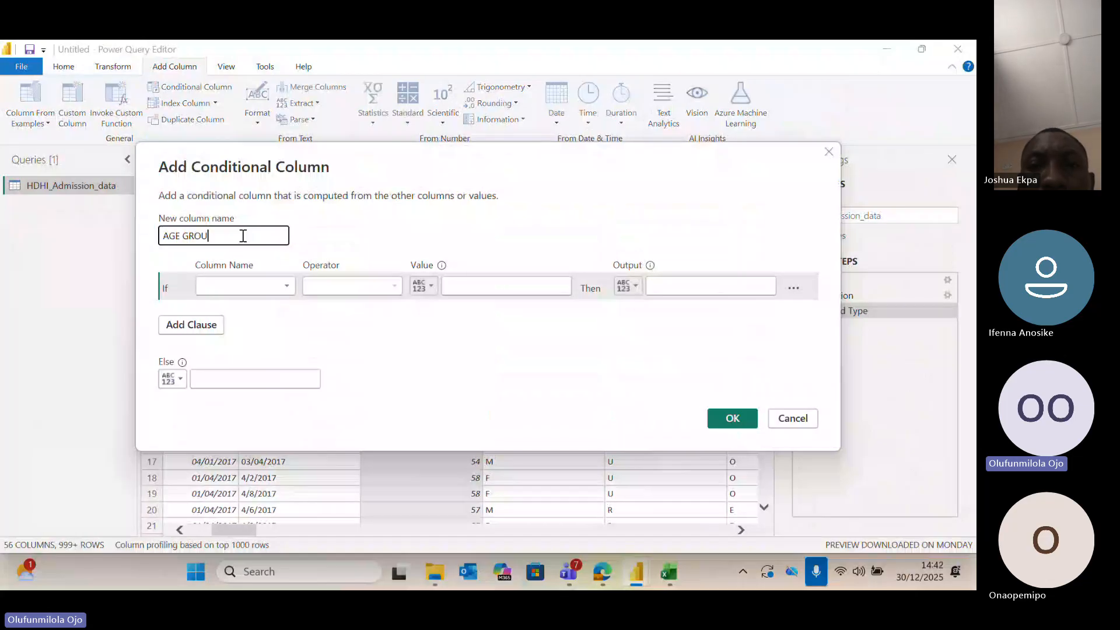
pyautogui.write('P')
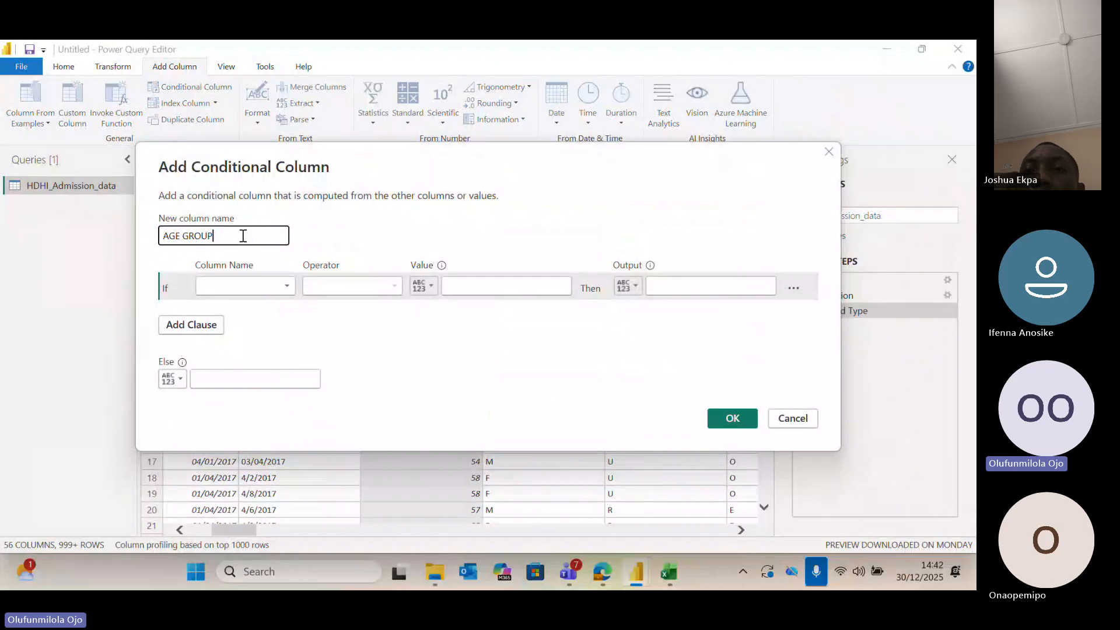
pyautogui.click(246, 285)
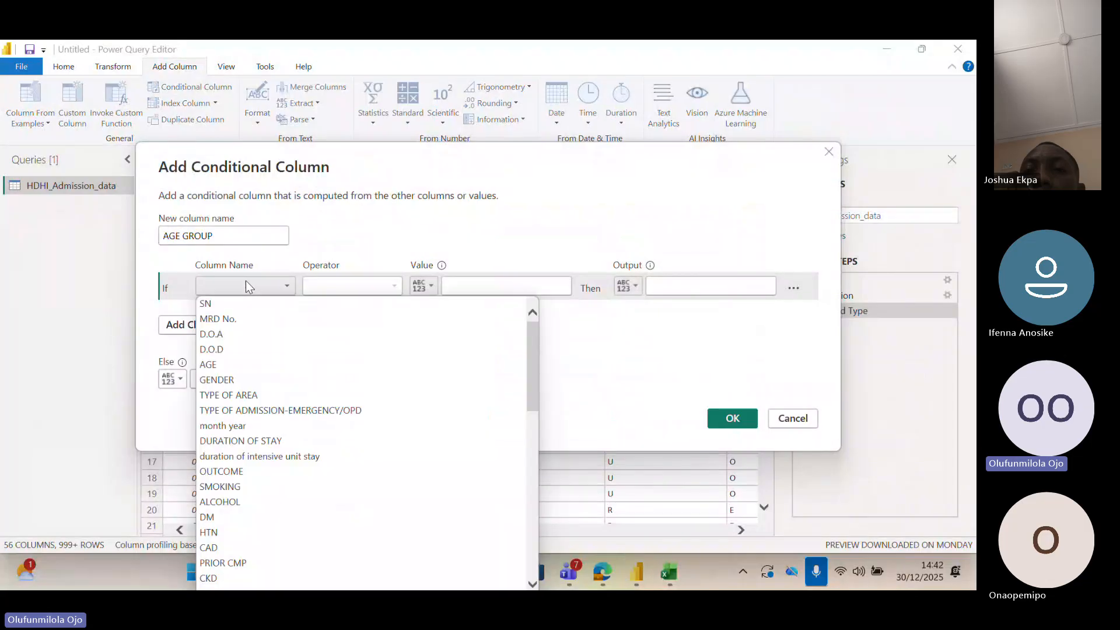
pyautogui.click(256, 364)
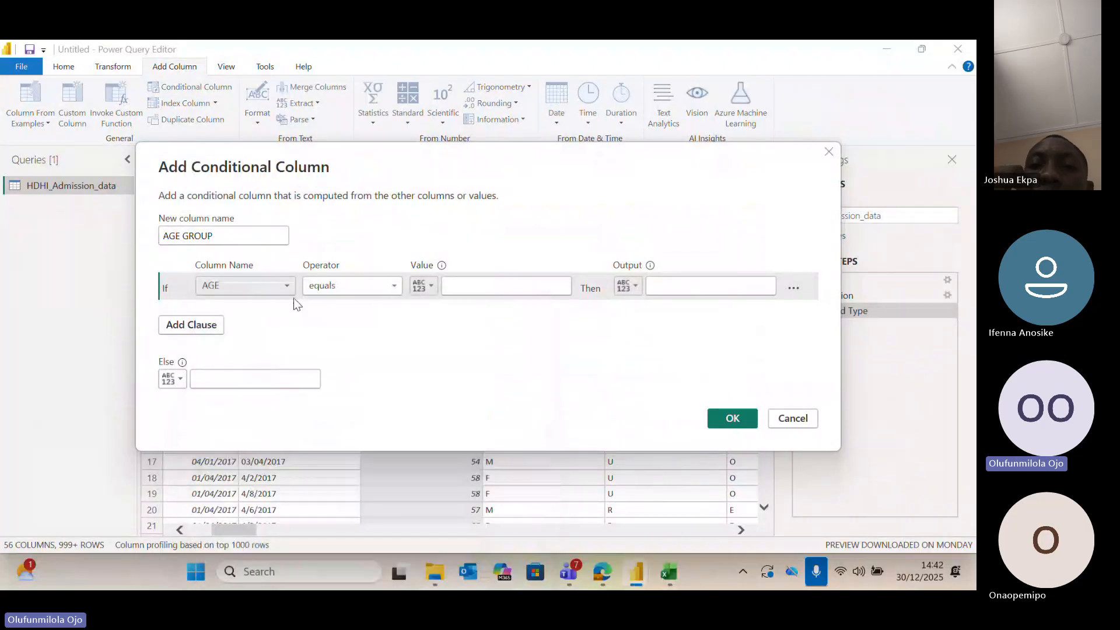
pyautogui.click(806, 420)
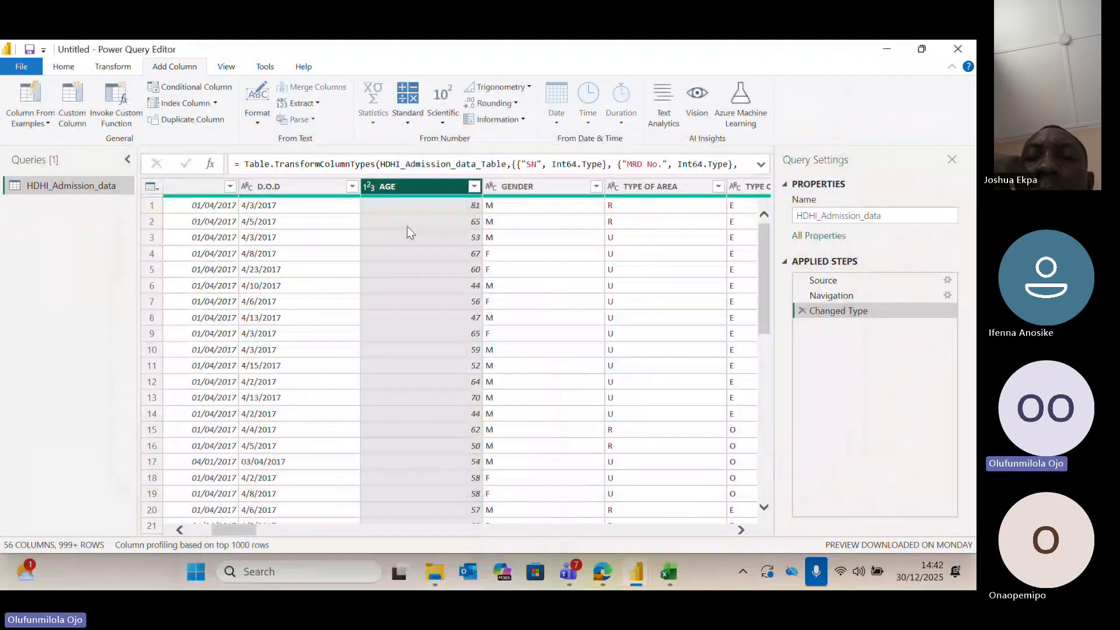
# Turn on the column profile for AGE and examine its statistics, including minimum, maximum and average, and its value distribution.
pyautogui.click(226, 70)
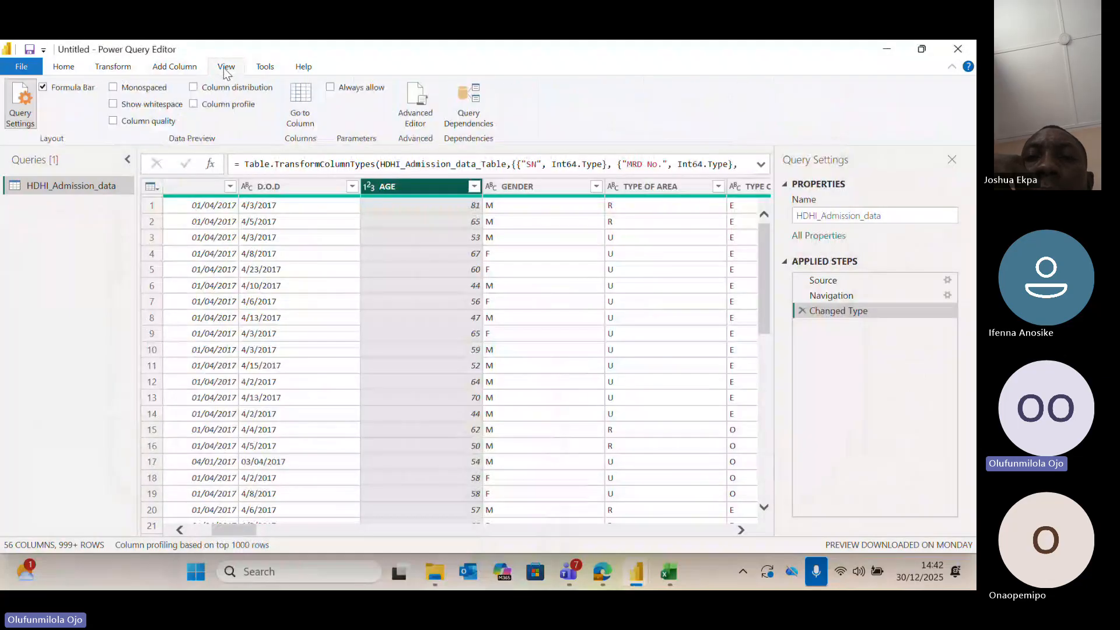
pyautogui.click(195, 105)
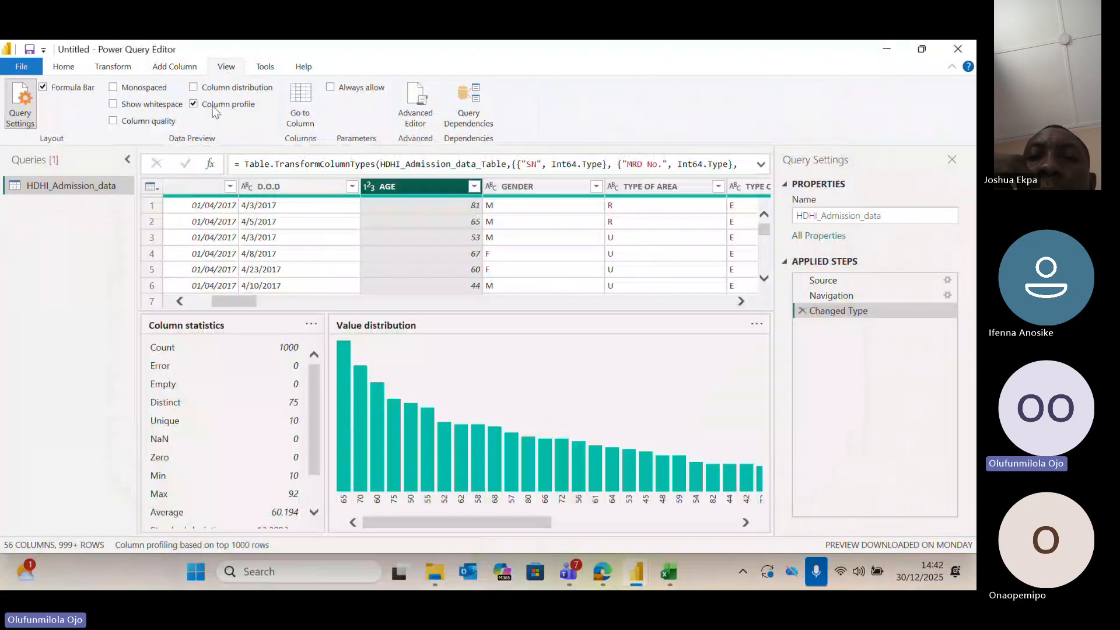
pyautogui.scroll(-3, 253, 442)
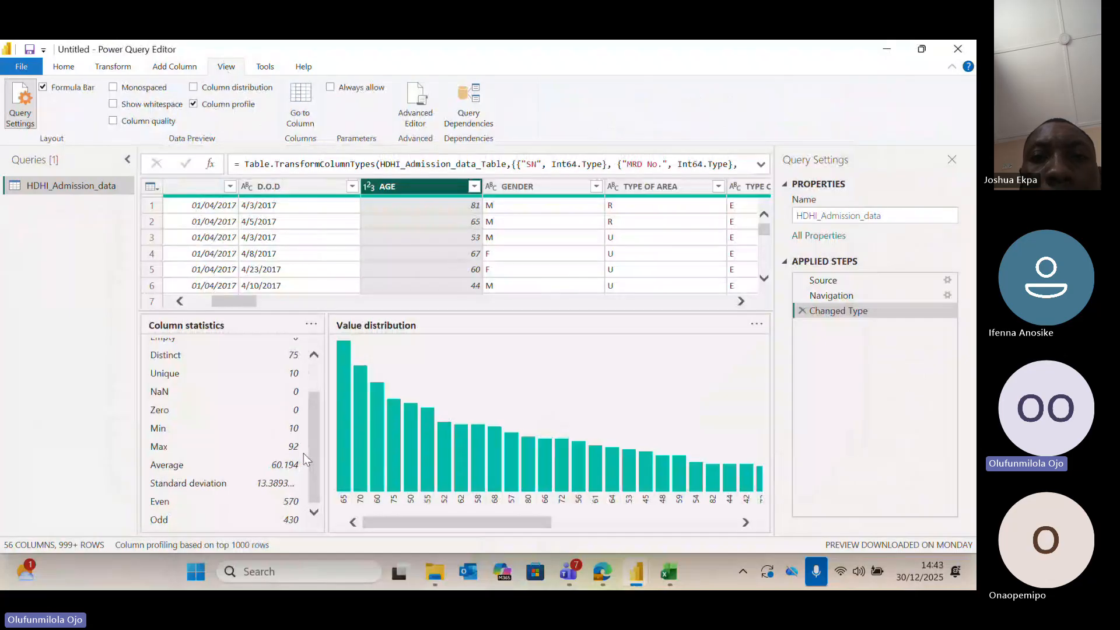
pyautogui.scroll(2, 256, 453)
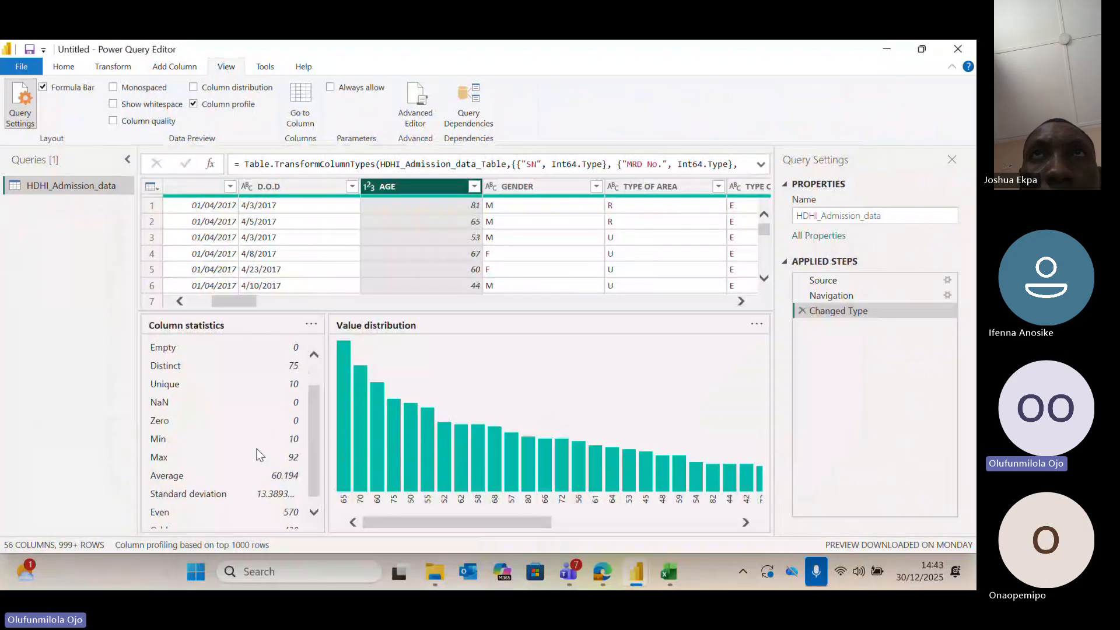
pyautogui.scroll(-2, 259, 454)
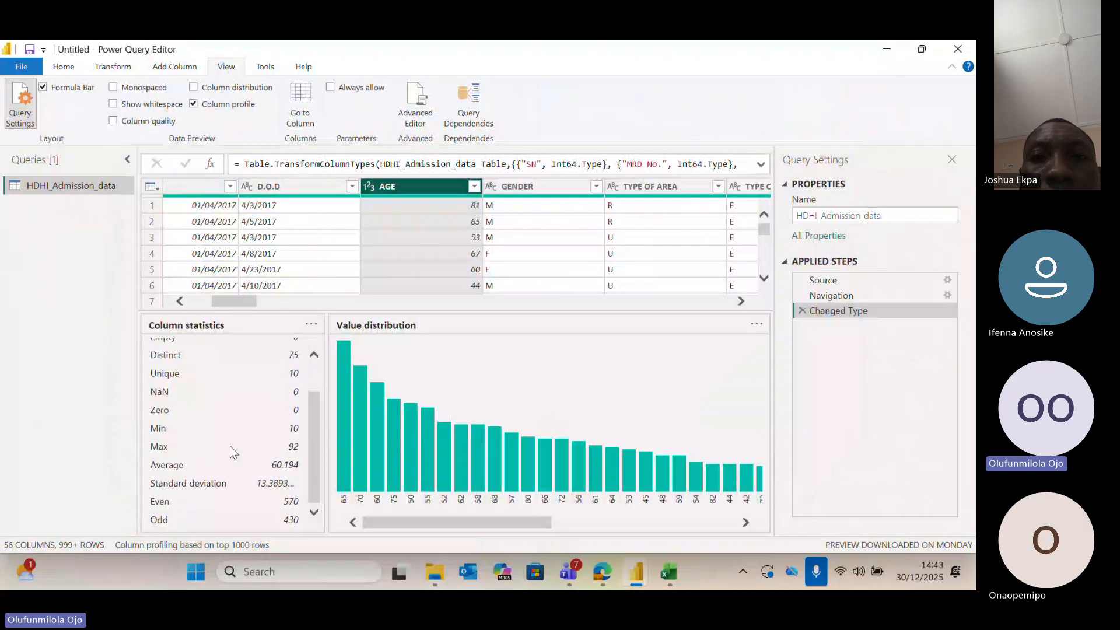
pyautogui.scroll(2, 264, 442)
pyautogui.scroll(-1, 264, 442)
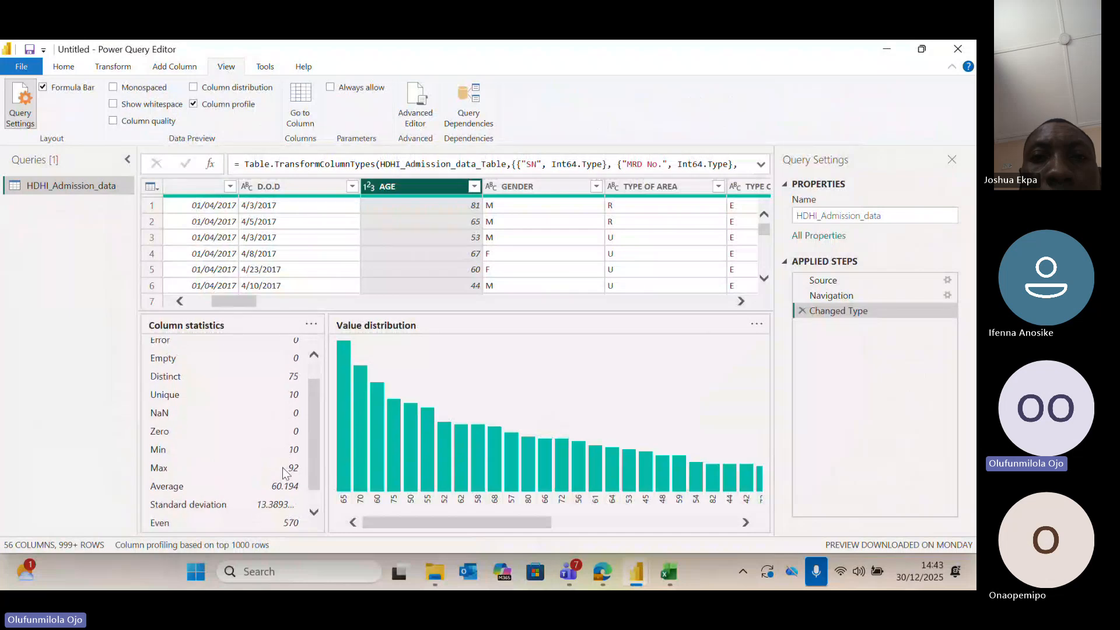
pyautogui.scroll(1, 286, 471)
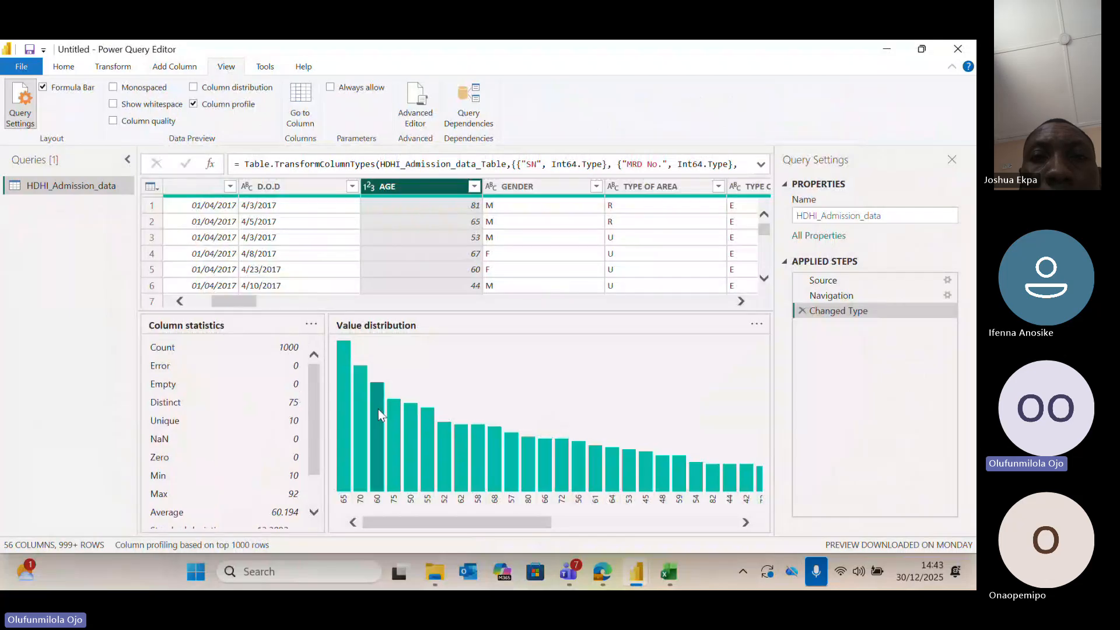
# Start a conditional column with the AGE column selected, and name the new column AGE GROUP.
pyautogui.click(169, 68)
pyautogui.click(636, 253)
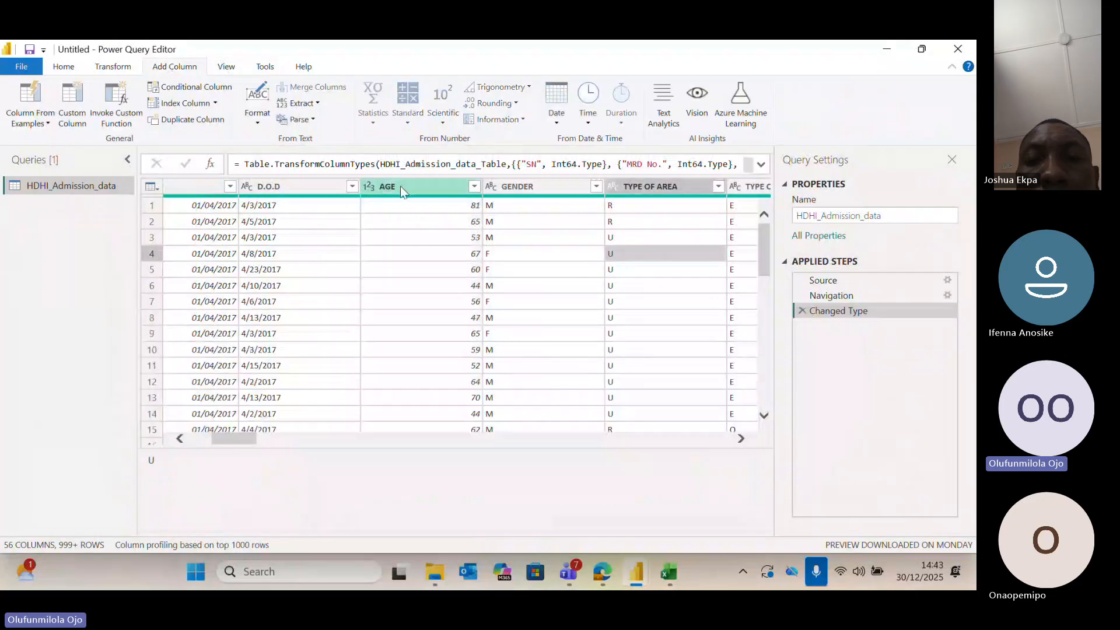
pyautogui.click(400, 186)
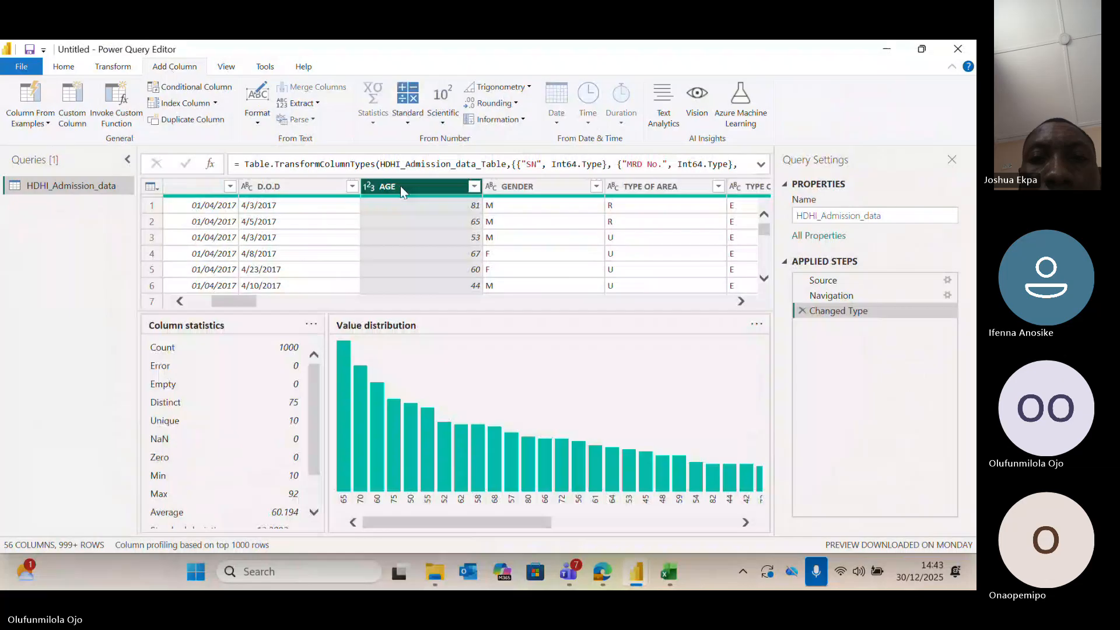
pyautogui.click(195, 90)
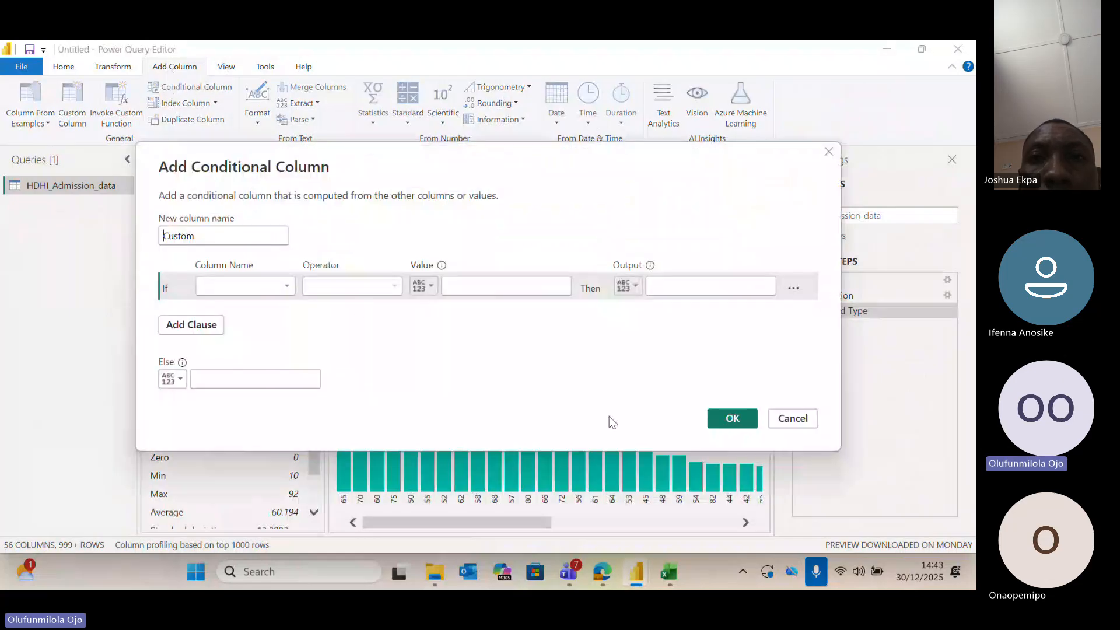
pyautogui.click(221, 232)
pyautogui.press('BackSpace')
pyautogui.press('BackSpace')
pyautogui.press('BackSpace')
pyautogui.press('BackSpace')
pyautogui.press('BackSpace')
pyautogui.press('BackSpace')
pyautogui.write('AGE GROUP')
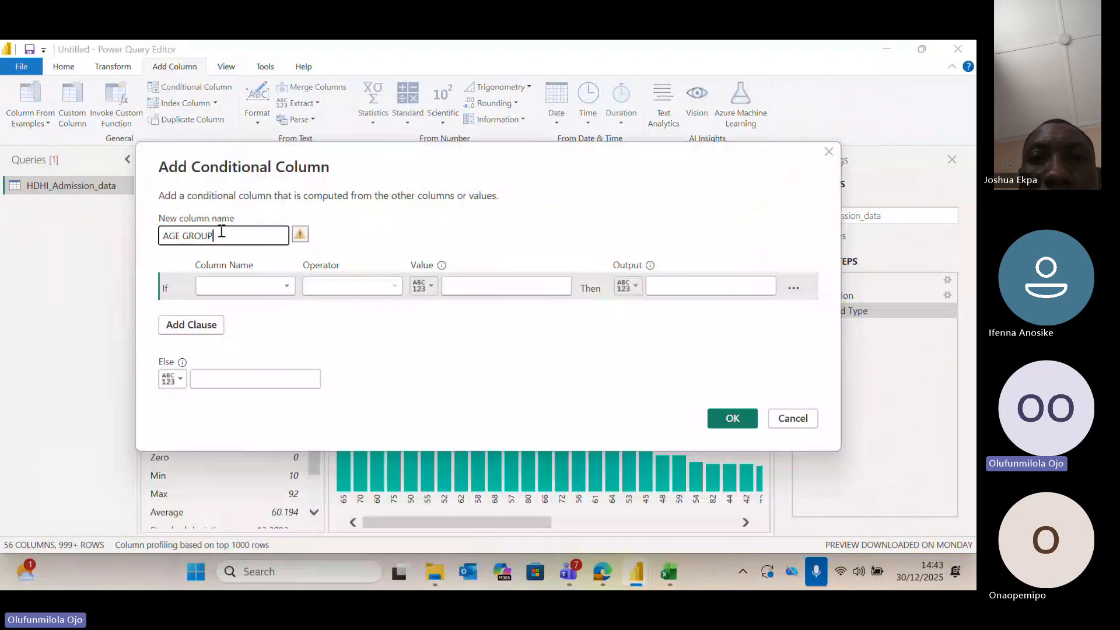
# Define the first clause to output CHILD when AGE is less than or equal to 12.
pyautogui.click(223, 283)
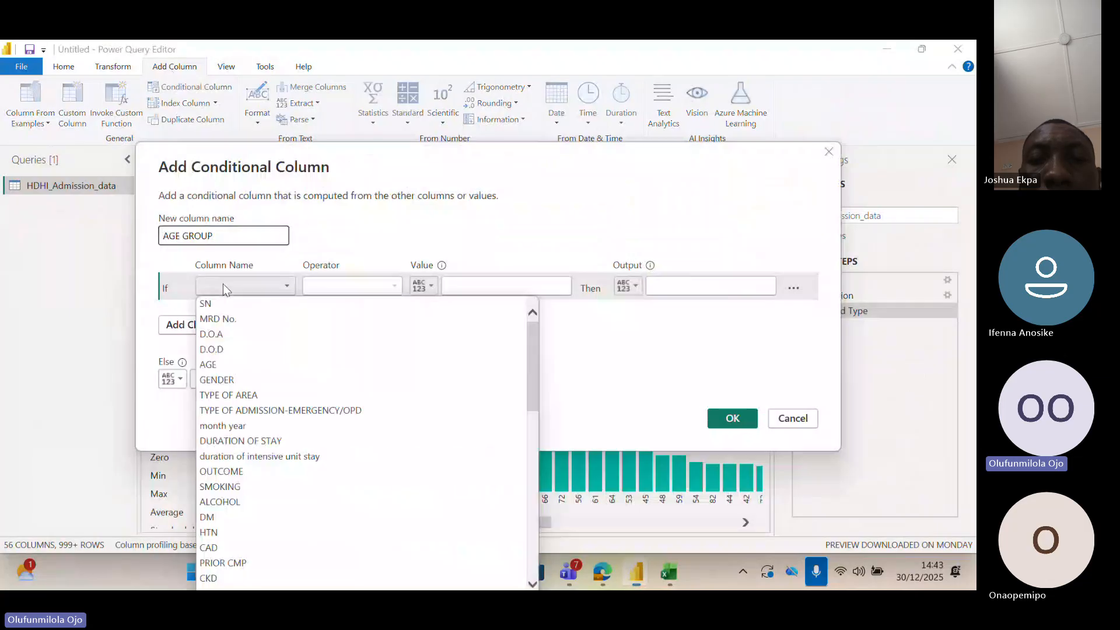
pyautogui.click(225, 363)
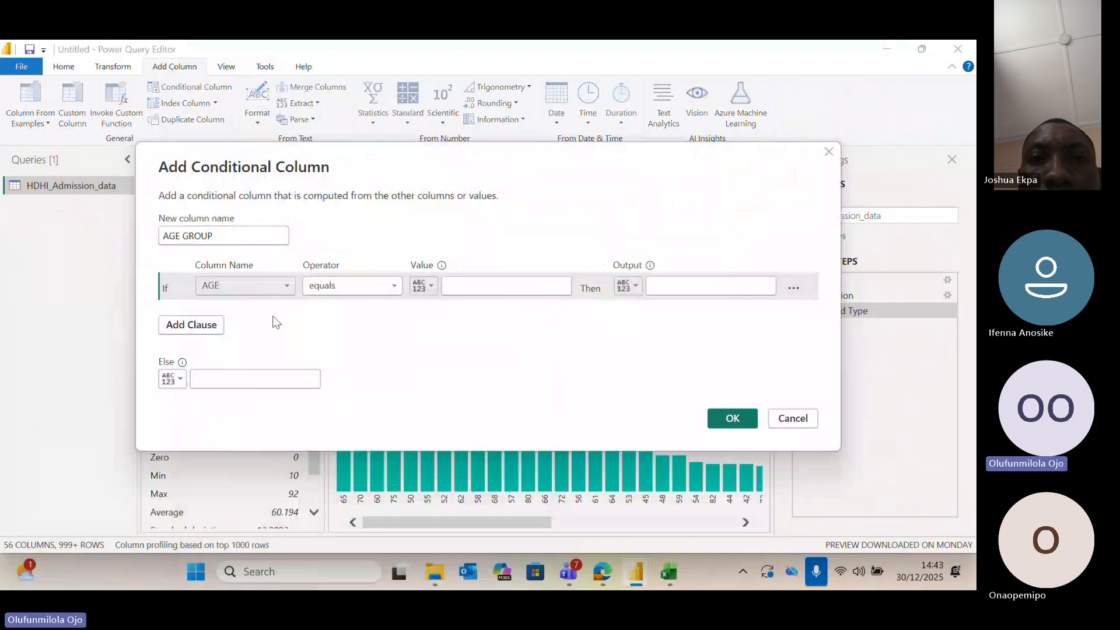
pyautogui.click(341, 289)
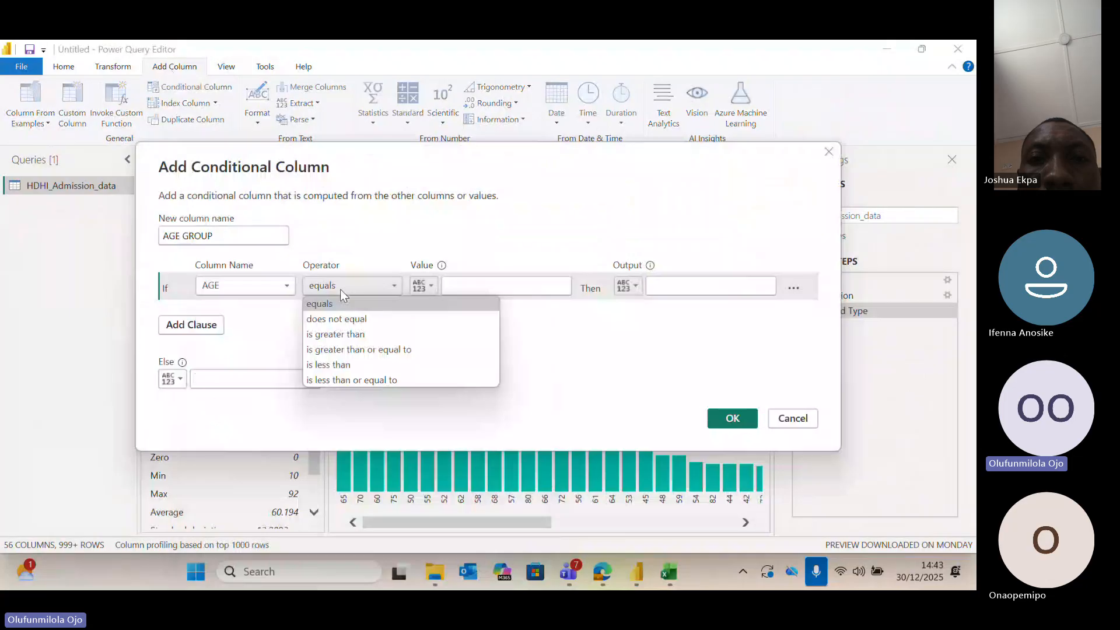
pyautogui.click(345, 379)
pyautogui.click(470, 286)
pyautogui.write('12')
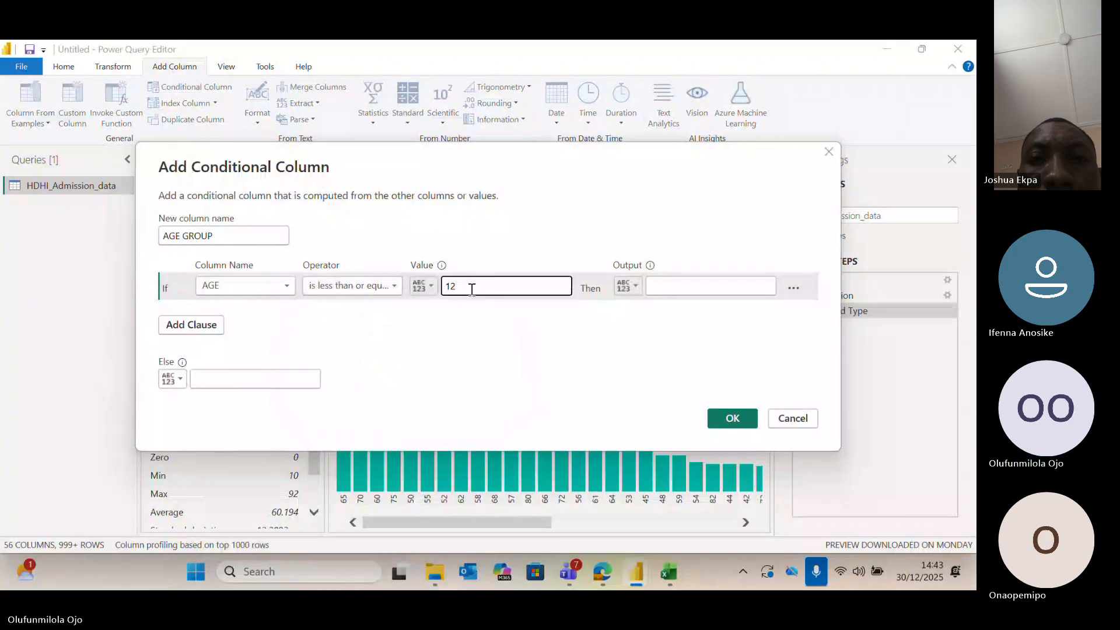
pyautogui.click(689, 286)
pyautogui.write('C')
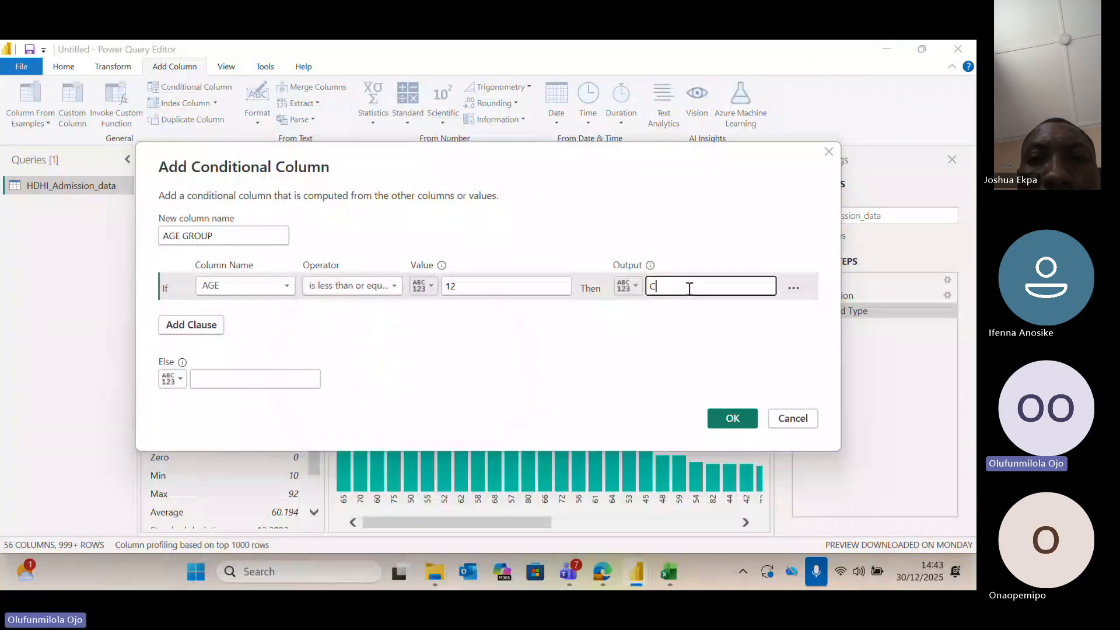
pyautogui.write('HILD')
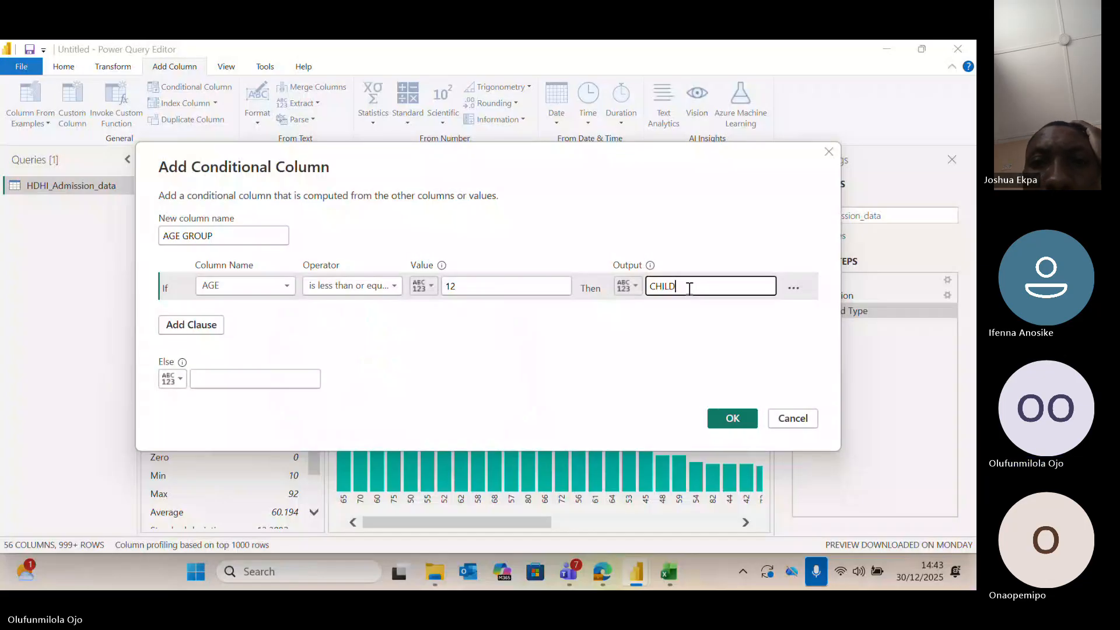
# Add two clauses that output TEENAGER when AGE is less than or equal to 19 and ADULT when it is less than or equal to 40.
pyautogui.click(191, 325)
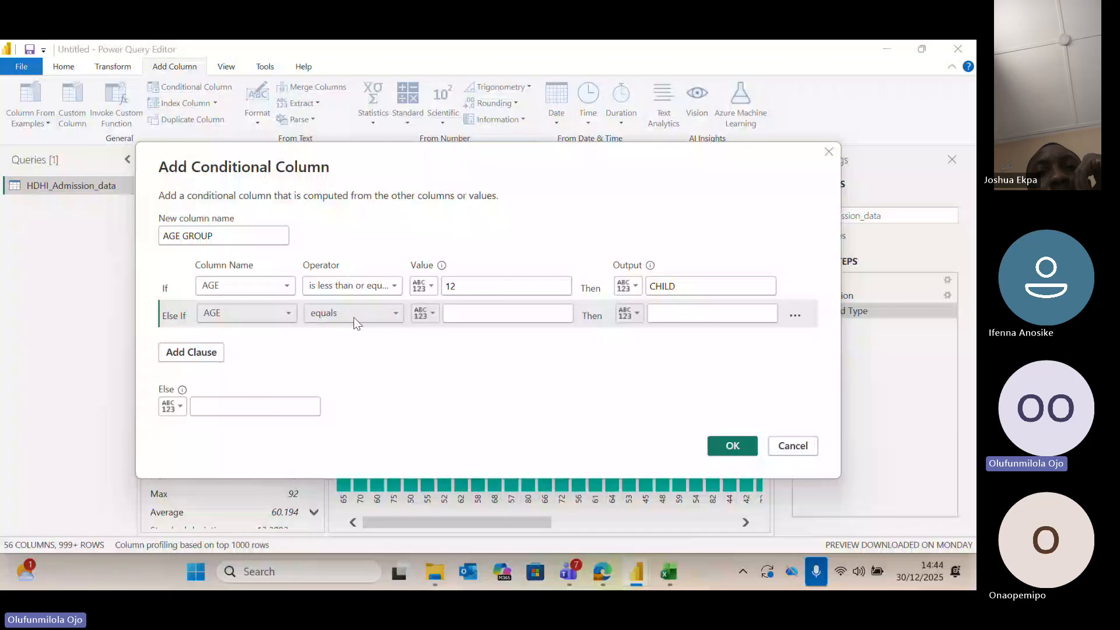
pyautogui.click(177, 351)
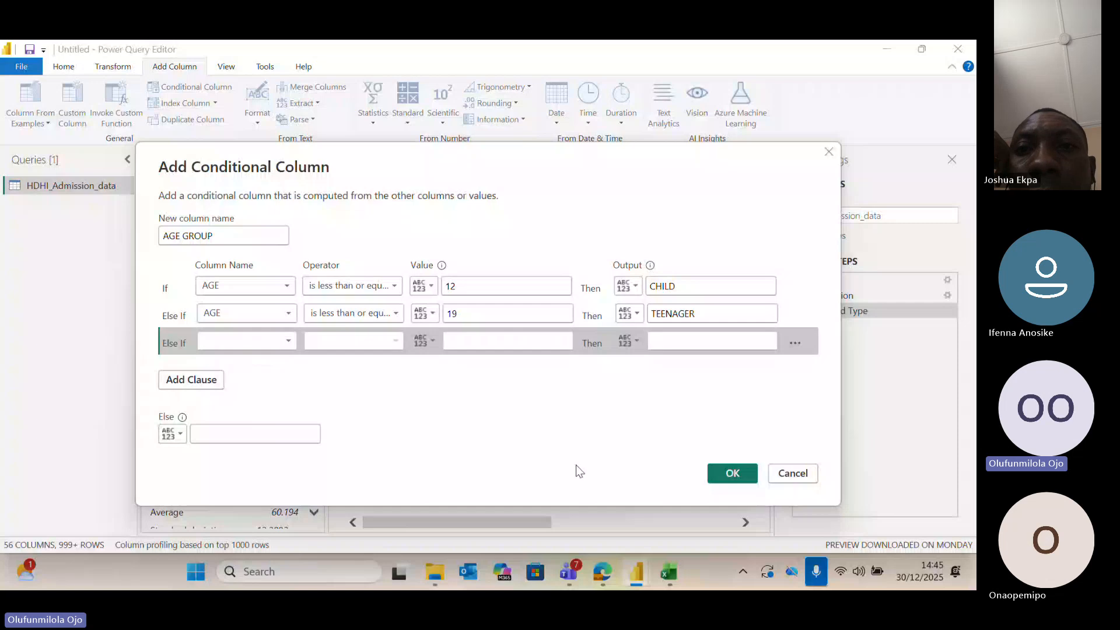
pyautogui.click(638, 570)
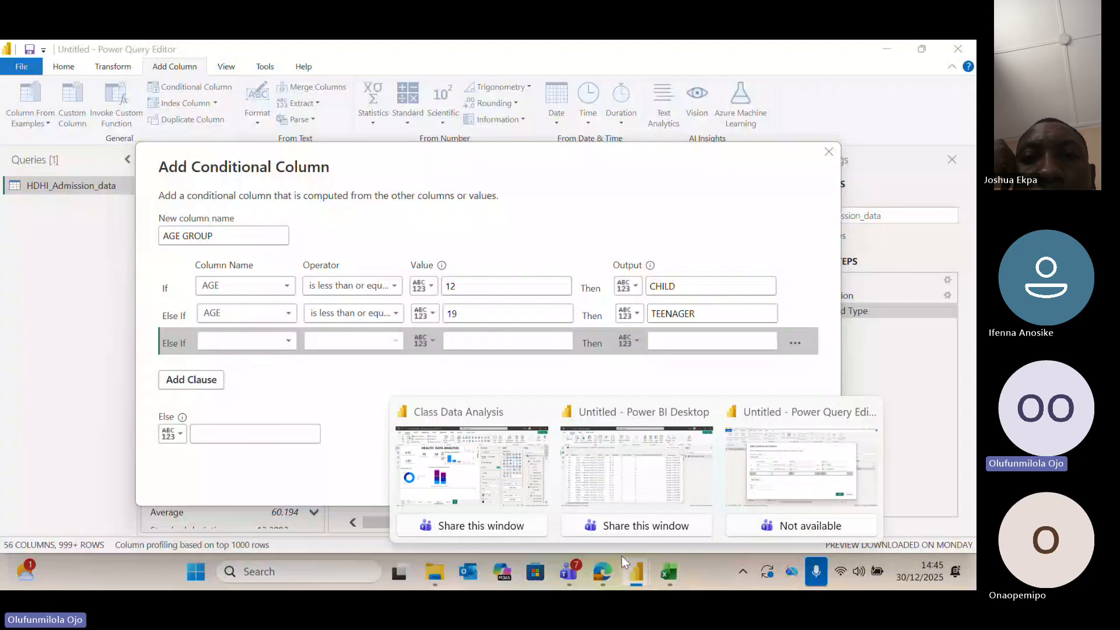
pyautogui.click(245, 340)
pyautogui.click(229, 414)
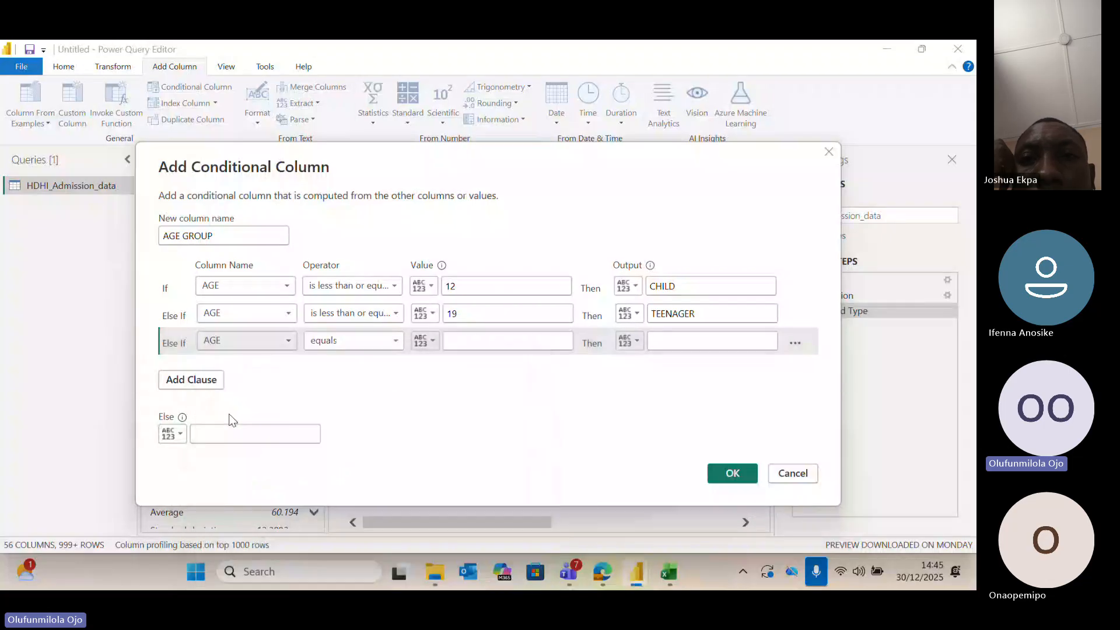
pyautogui.click(360, 339)
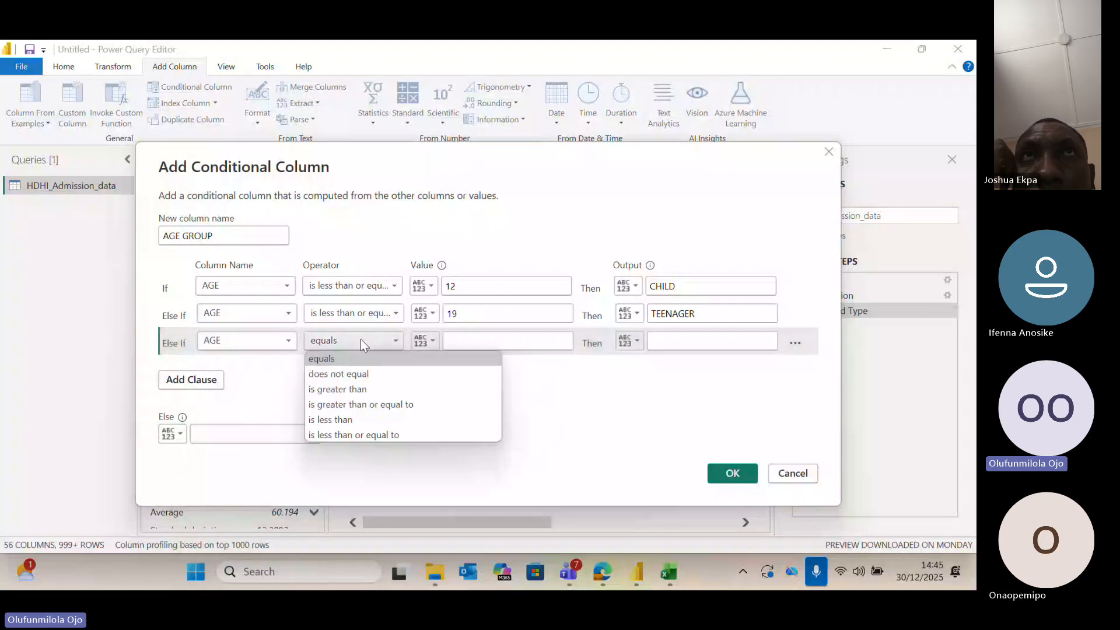
pyautogui.click(362, 433)
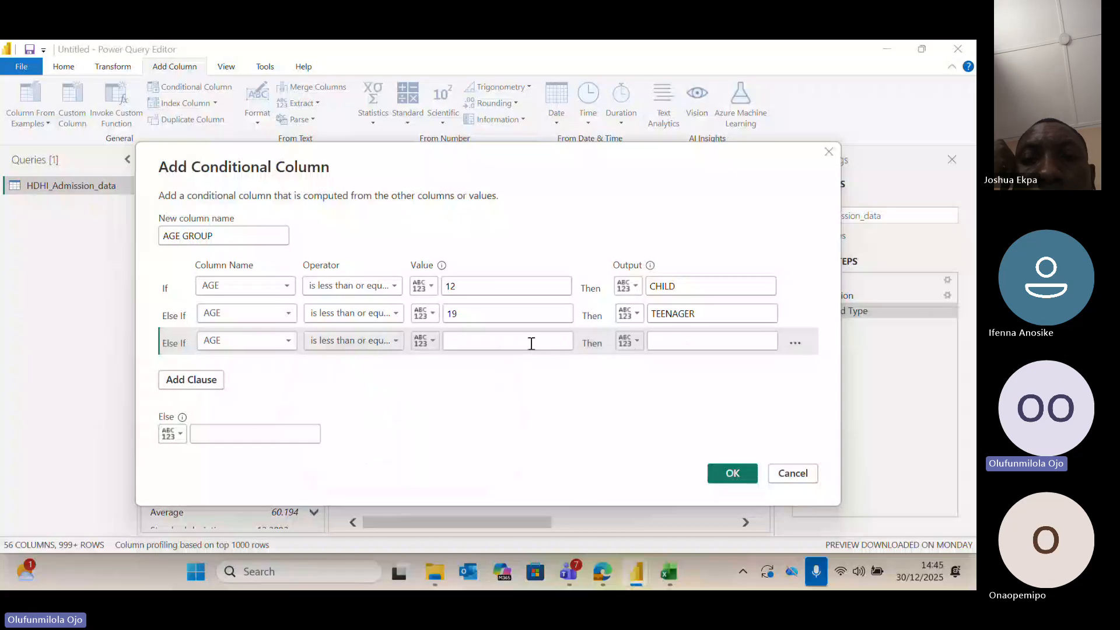
pyautogui.click(486, 343)
pyautogui.write('40')
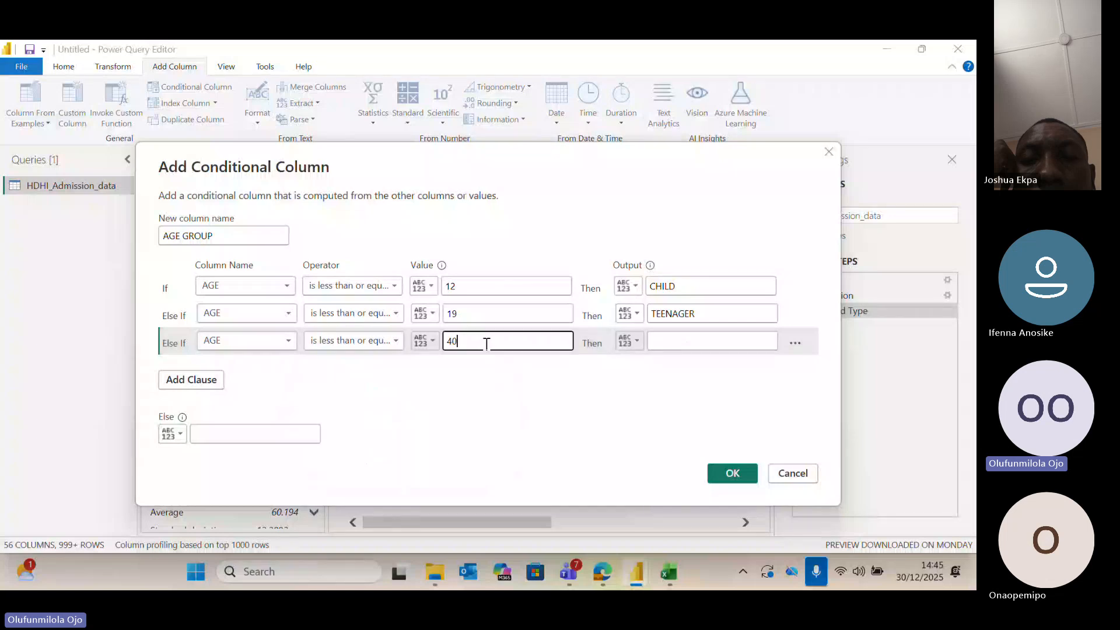
pyautogui.click(737, 339)
pyautogui.write('ADULT')
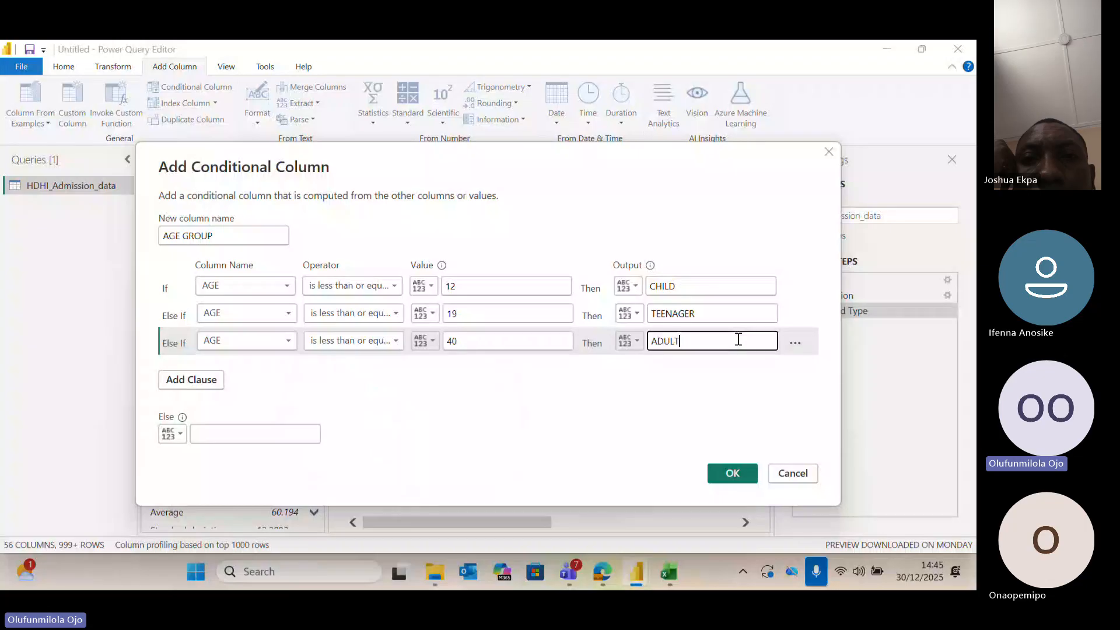
# Add a fourth clause that outputs OLDER ADULT when AGE is less than or equal to 64.
pyautogui.click(203, 380)
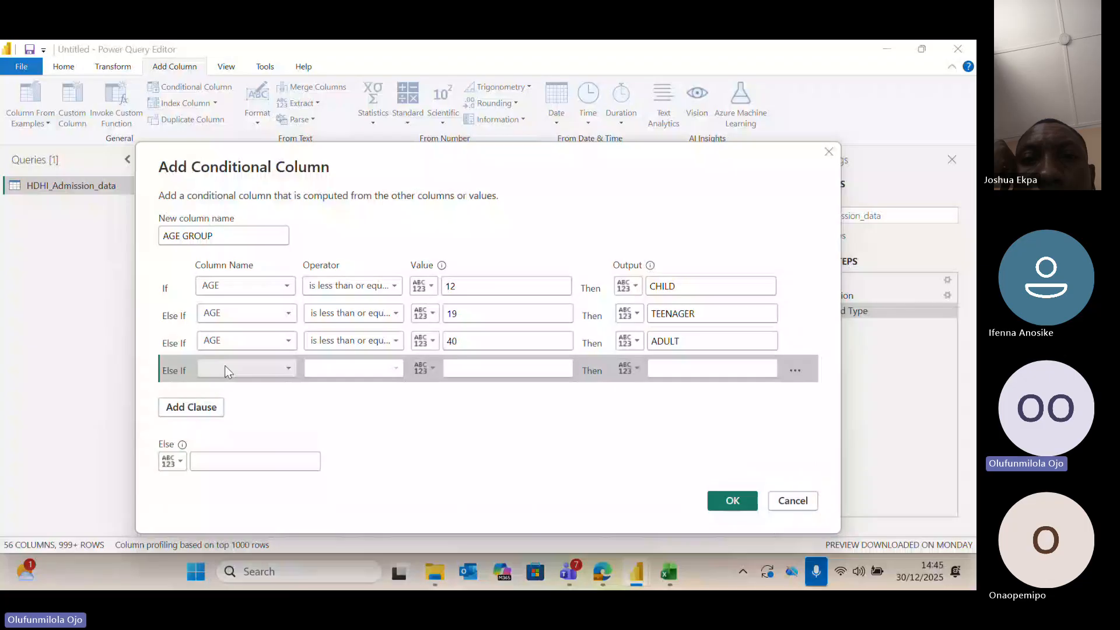
pyautogui.click(225, 368)
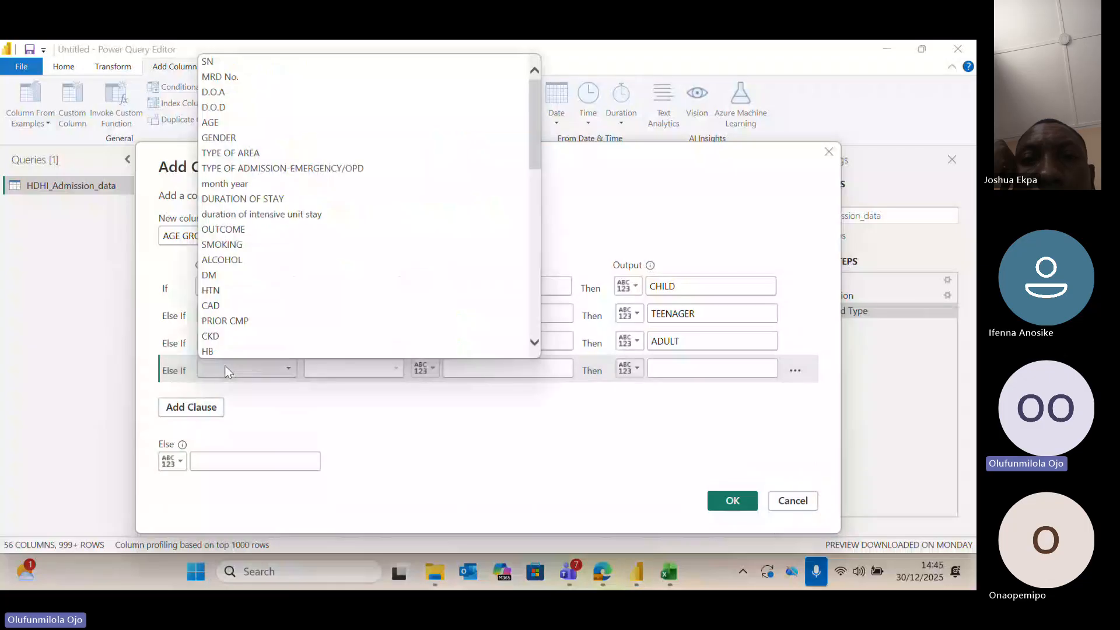
pyautogui.click(233, 123)
pyautogui.click(391, 372)
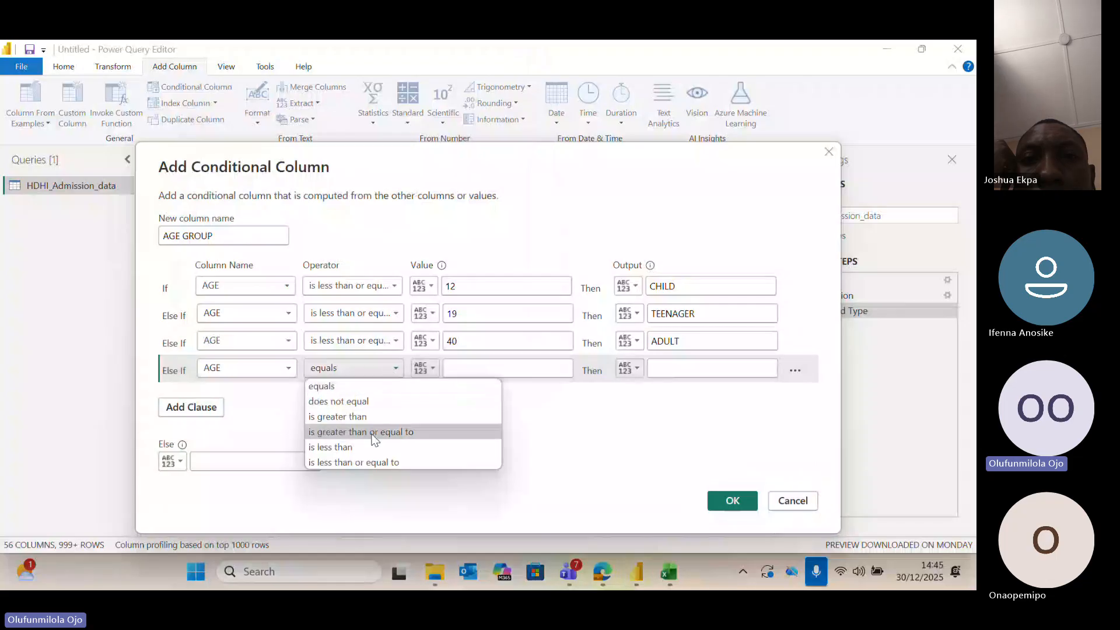
pyautogui.click(366, 459)
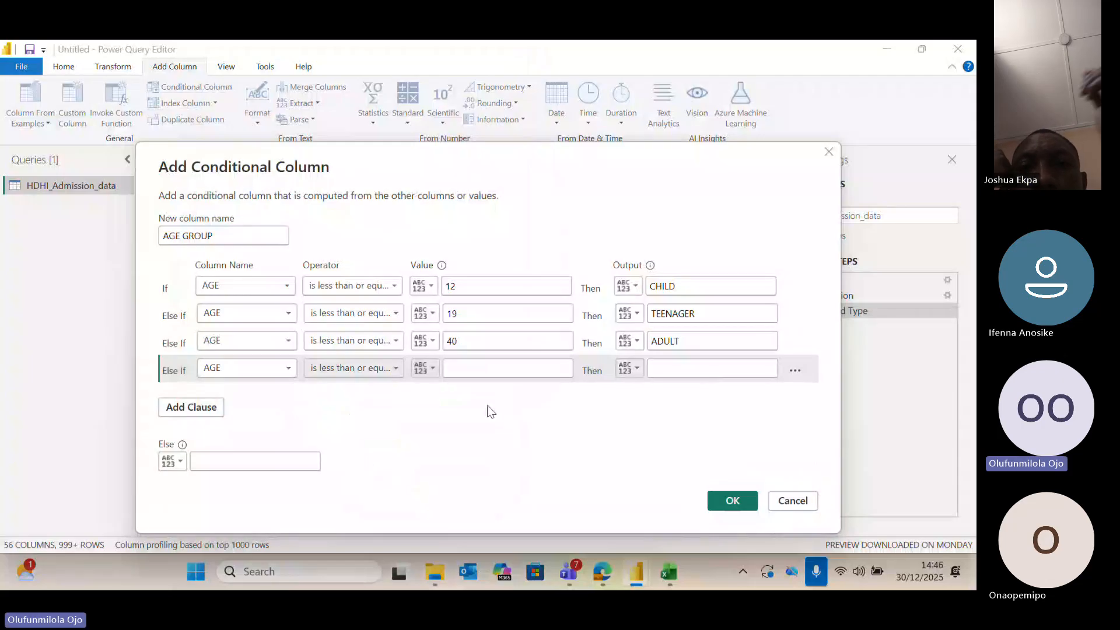
pyautogui.click(493, 368)
pyautogui.write('64')
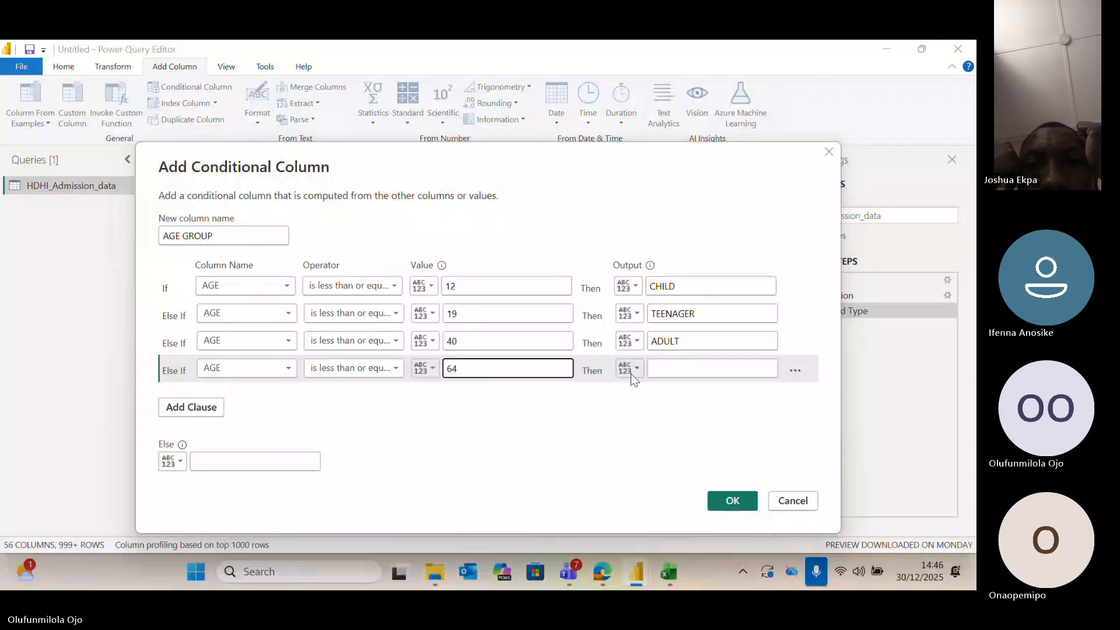
pyautogui.click(661, 372)
pyautogui.write('OLDER')
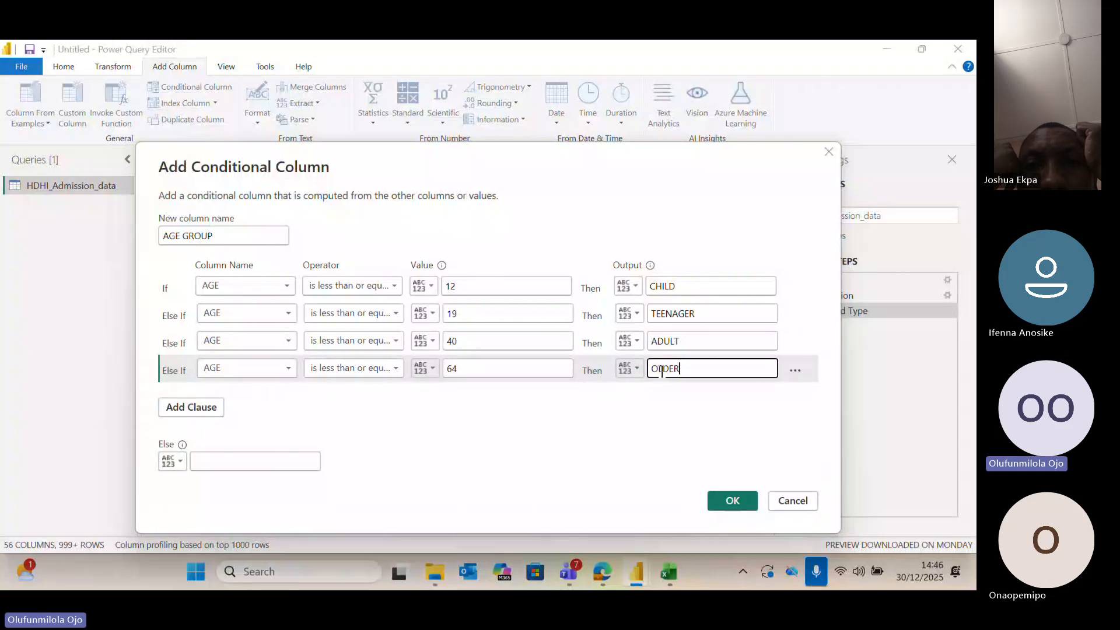
pyautogui.write(' ADULT')
pyautogui.click(189, 410)
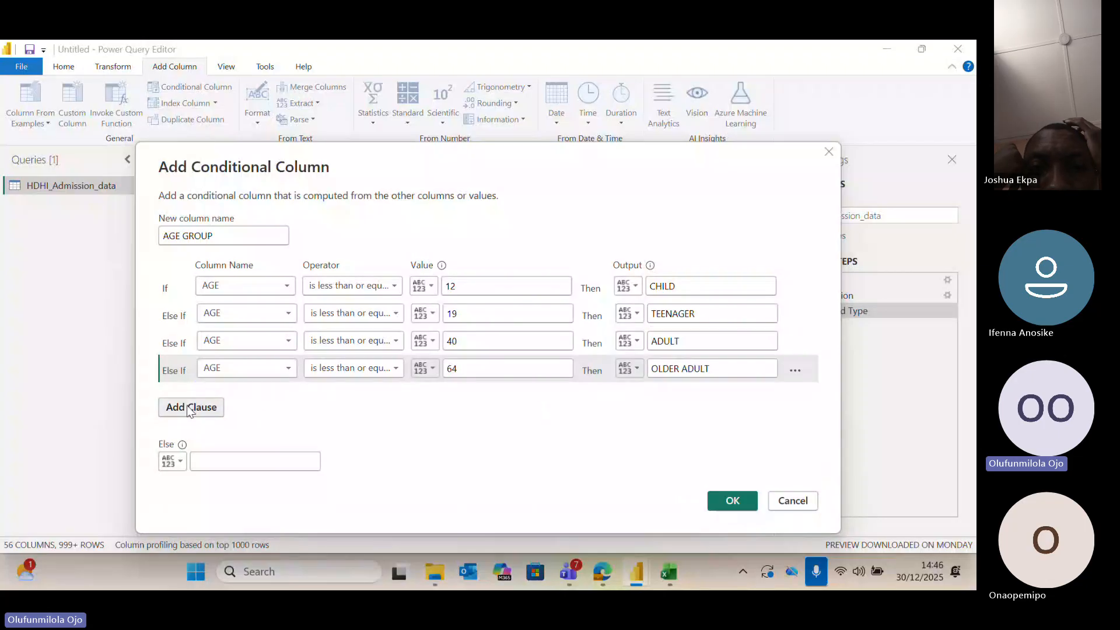
pyautogui.click(794, 397)
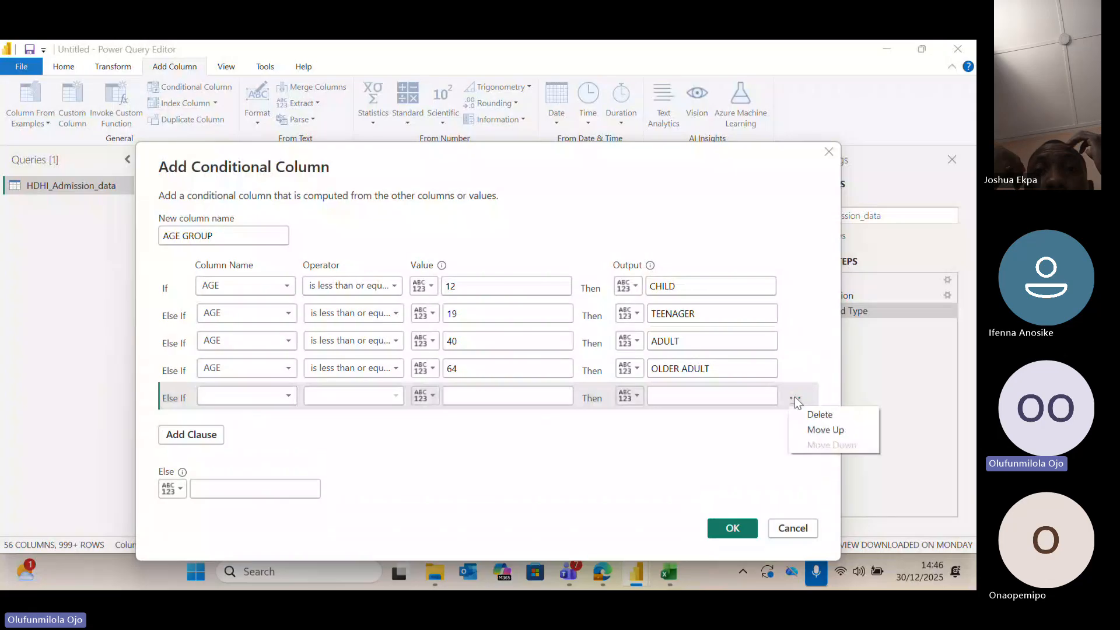
pyautogui.click(818, 415)
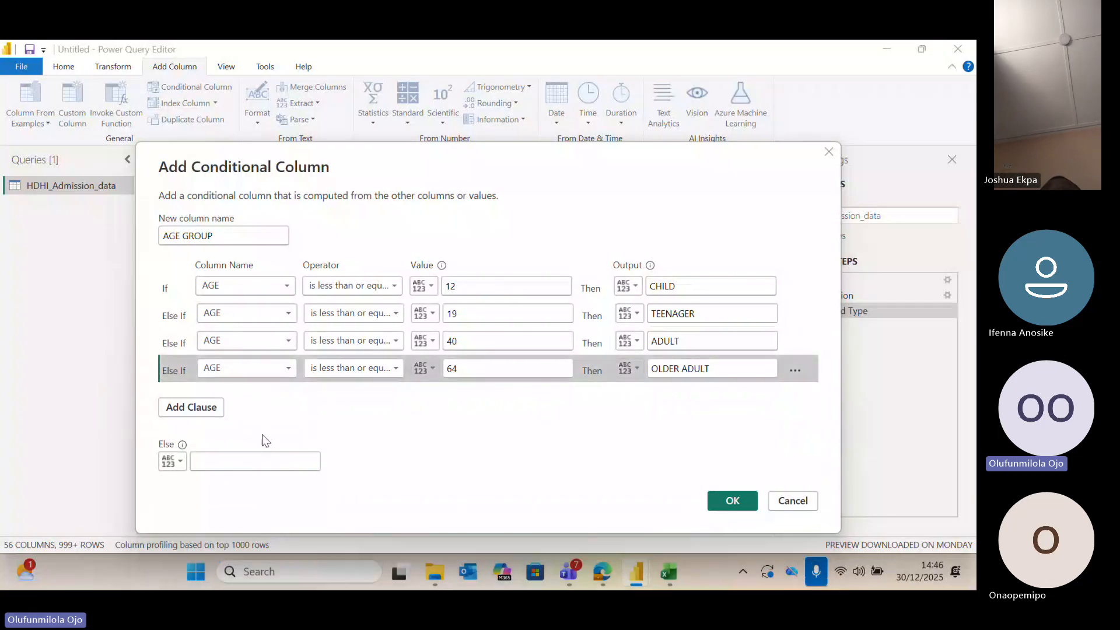
# Set the Else output of the AGE GROUP conditional column to AGED.
pyautogui.click(228, 461)
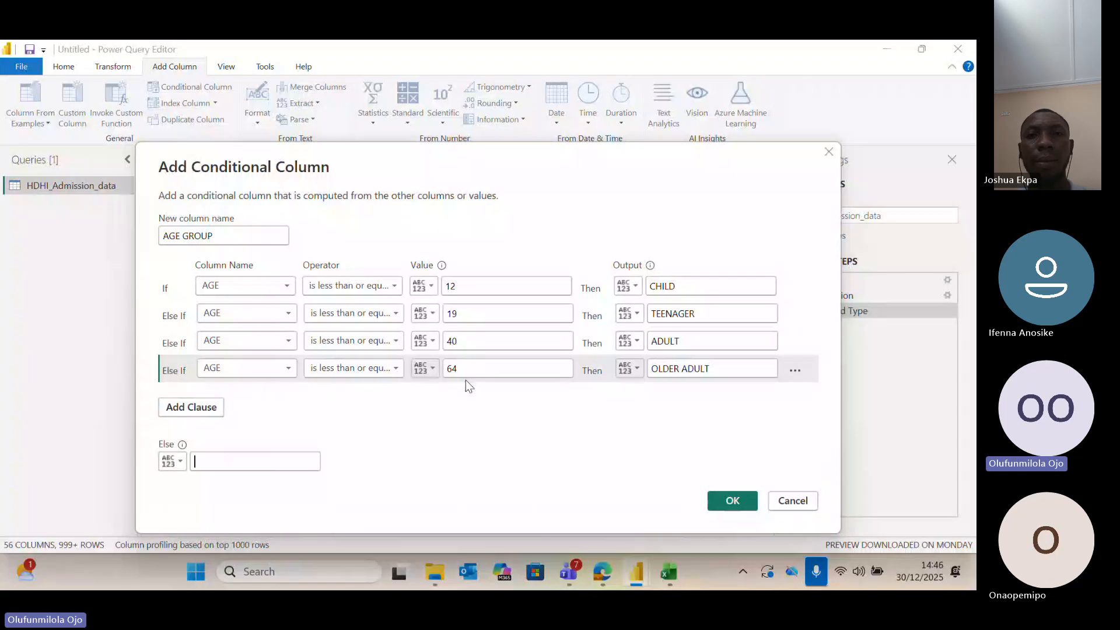
pyautogui.write('AGED')
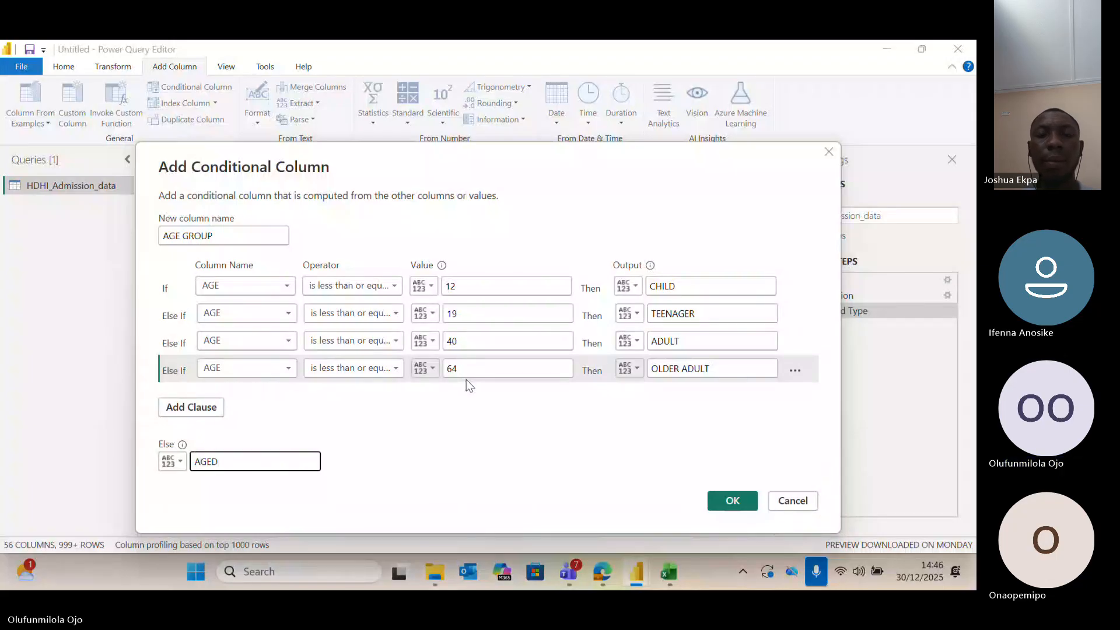
pyautogui.click(443, 414)
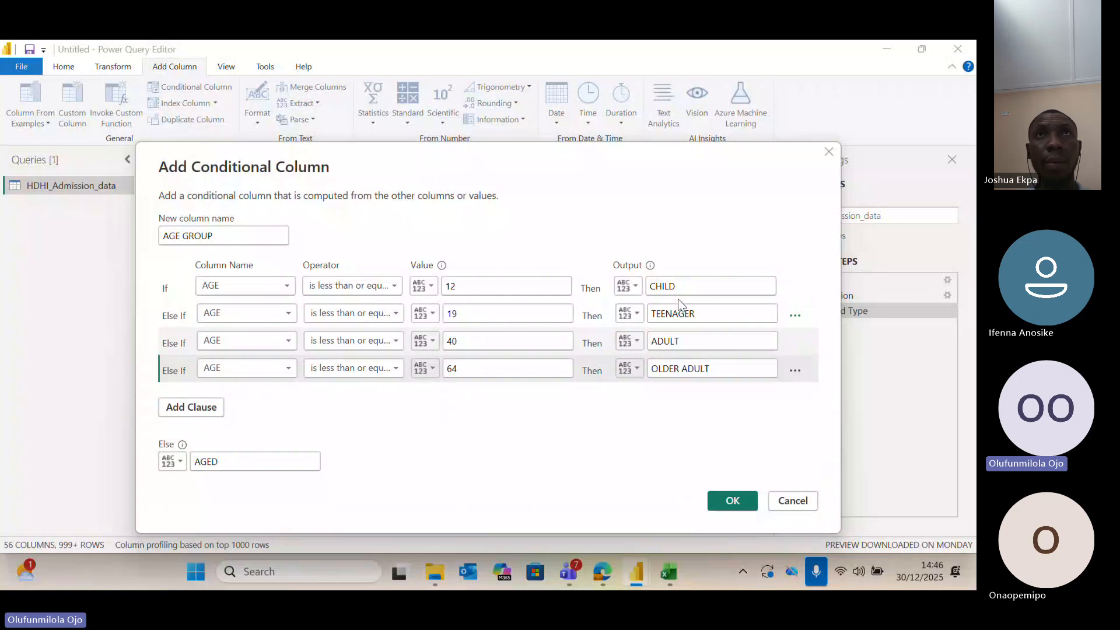
# Extend the first clause's output with its age range so that it reads CHILD (0-12).
pyautogui.click(702, 289)
pyautogui.write('(0')
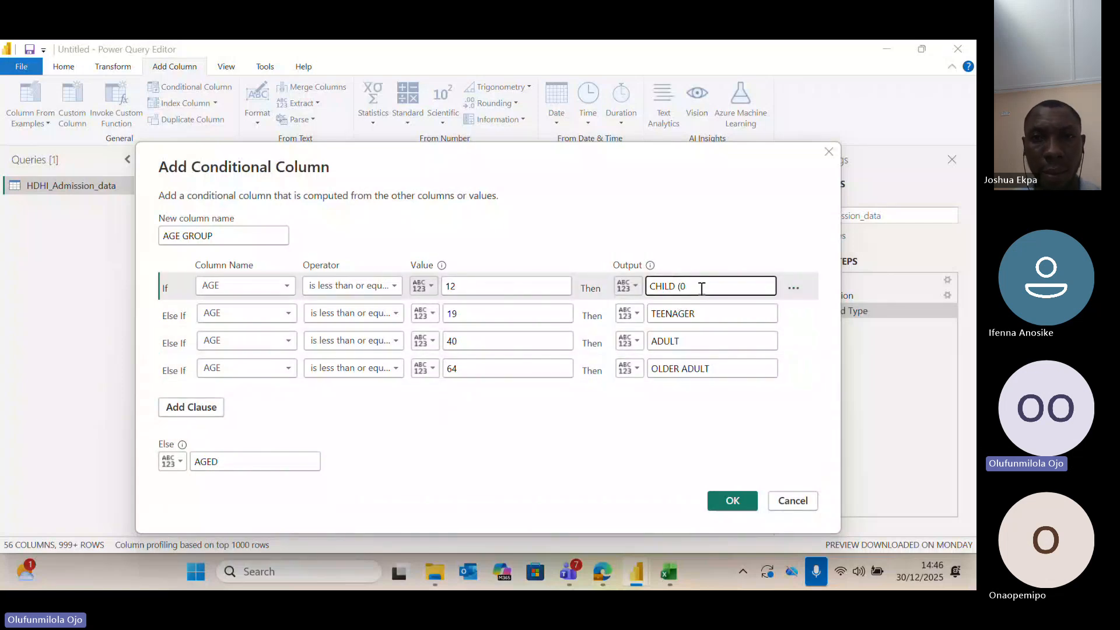
pyautogui.write('-12')
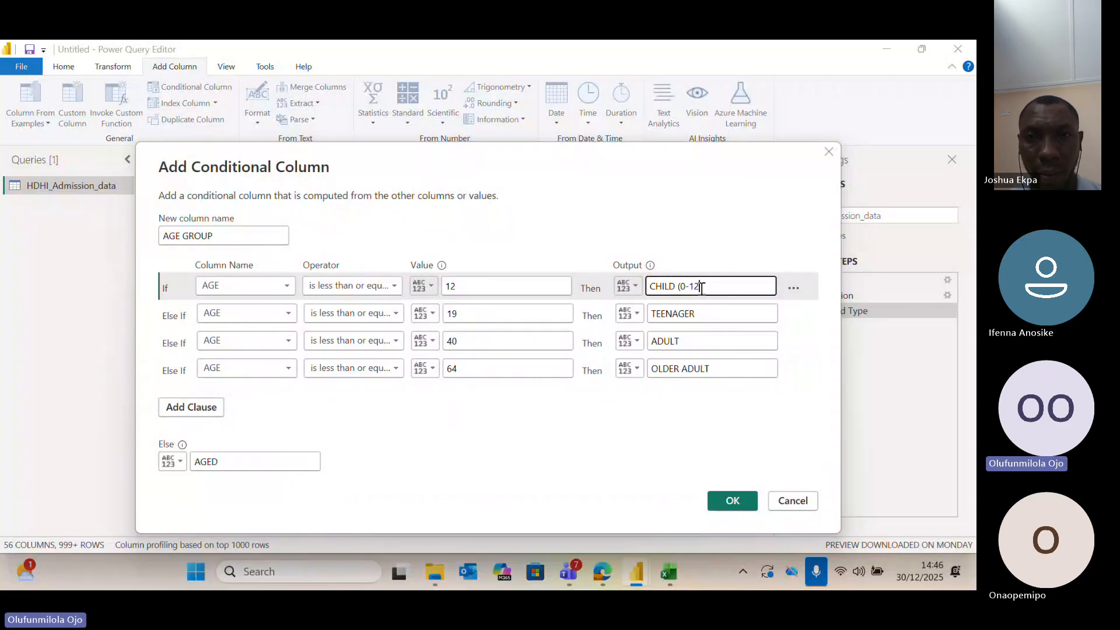
pyautogui.write(')')
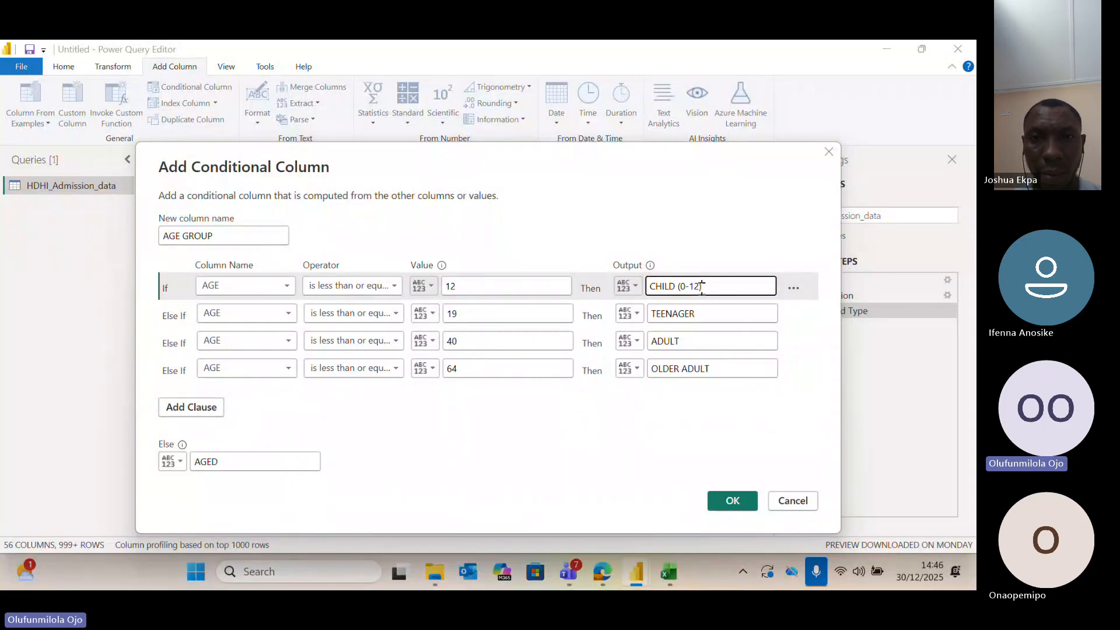
# Extend the second clause's output with its age range so that it reads TEENAGER(13- 19).
pyautogui.click(705, 310)
pyautogui.write('(1')
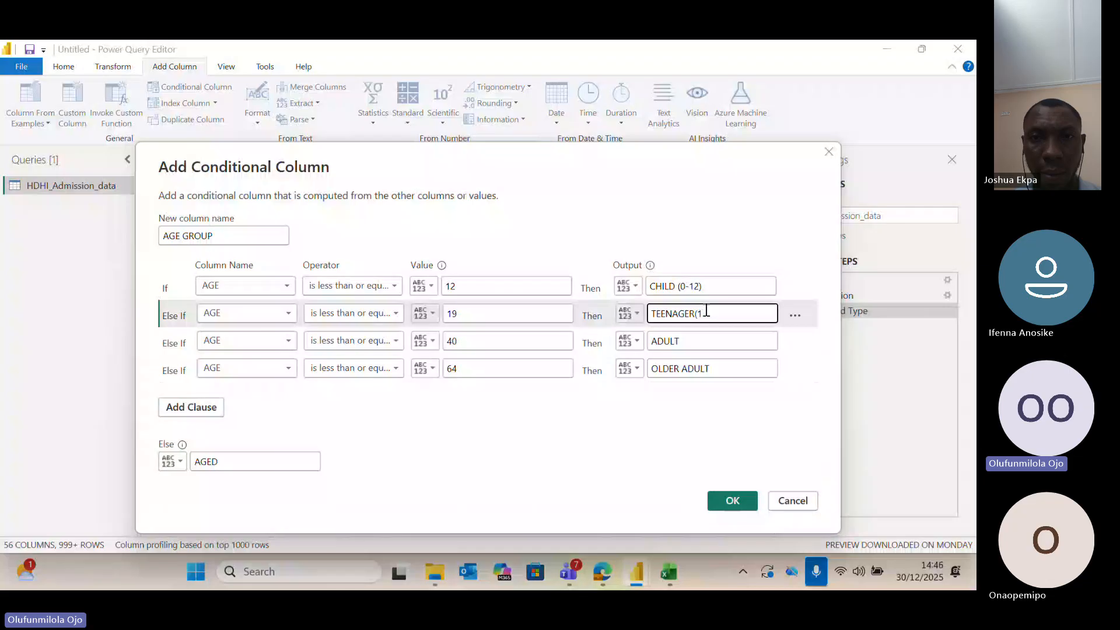
pyautogui.write('3-')
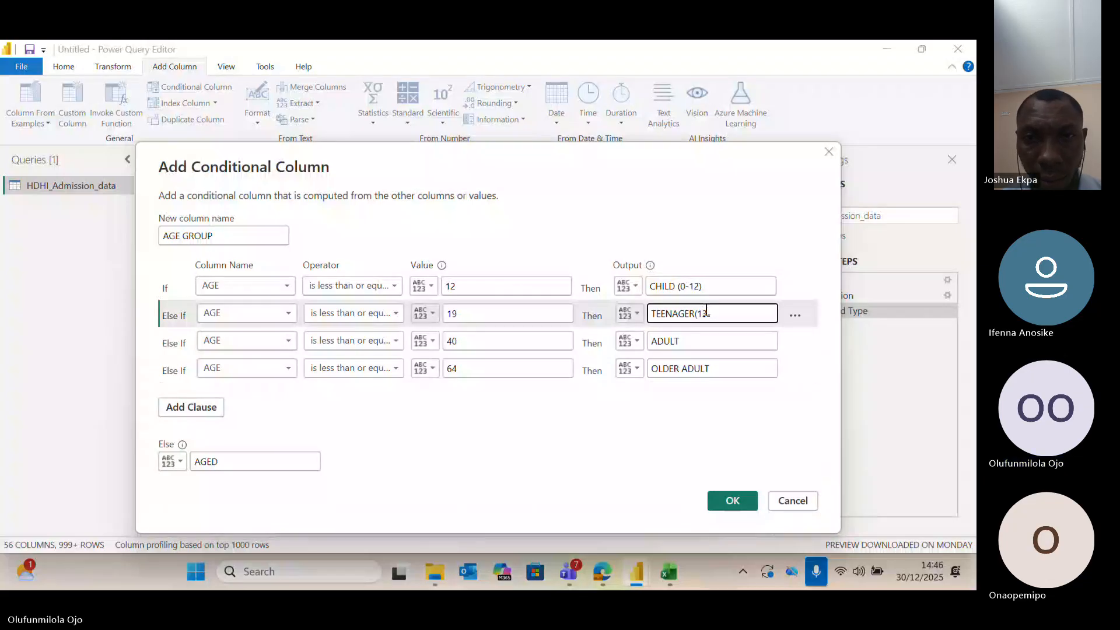
pyautogui.write(' 1')
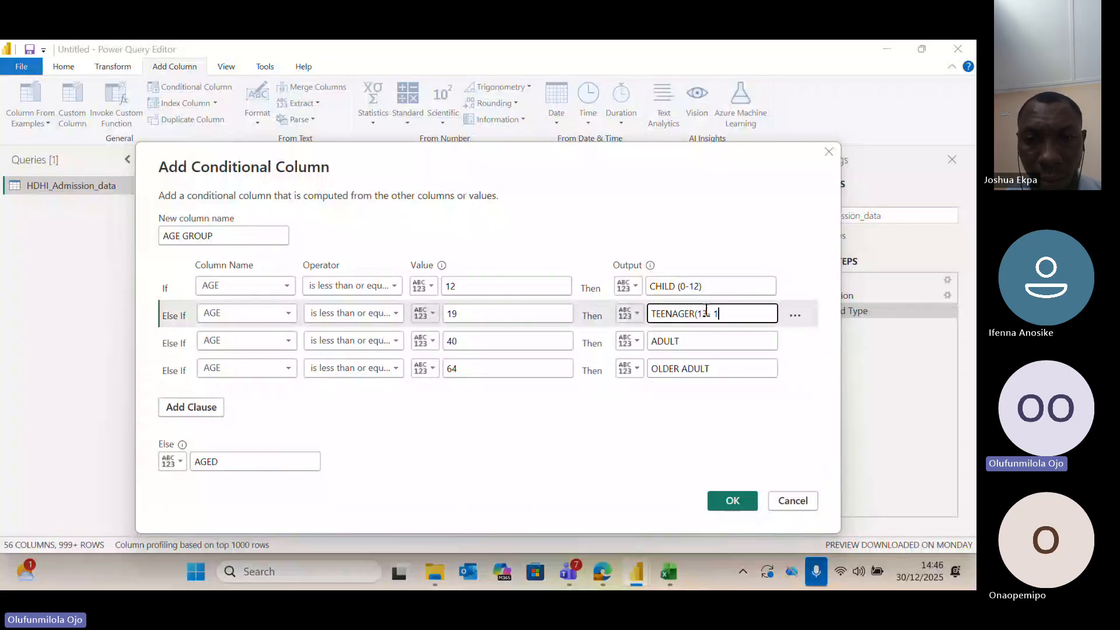
pyautogui.write('9)')
# Extend the third clause's output with its age range so that it reads ADULT (20 -40).
pyautogui.click(702, 344)
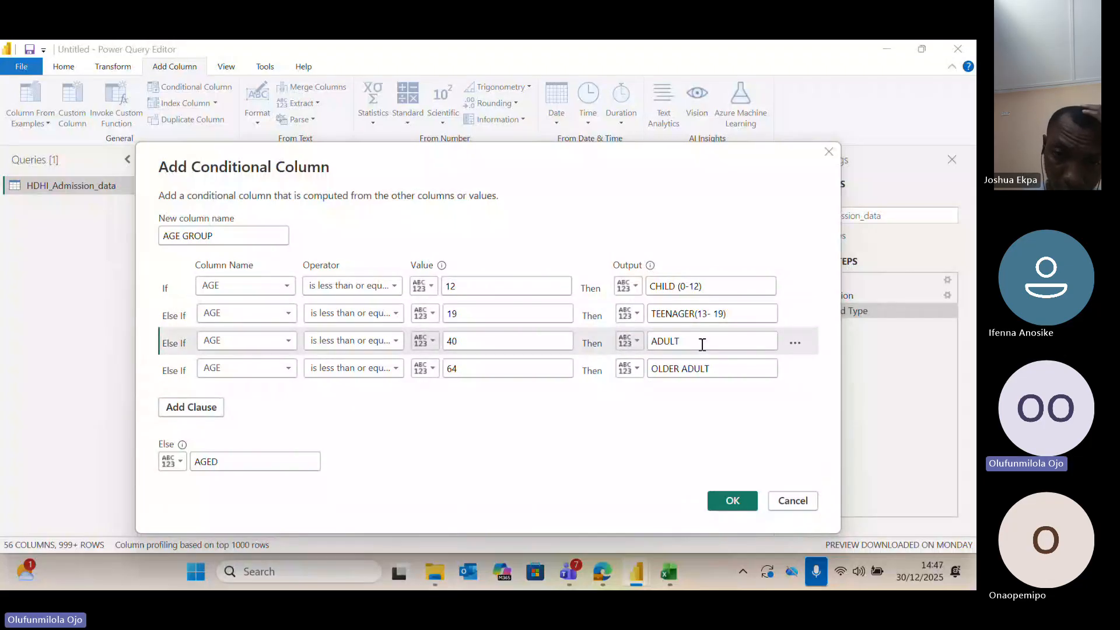
pyautogui.write('20 -40)')
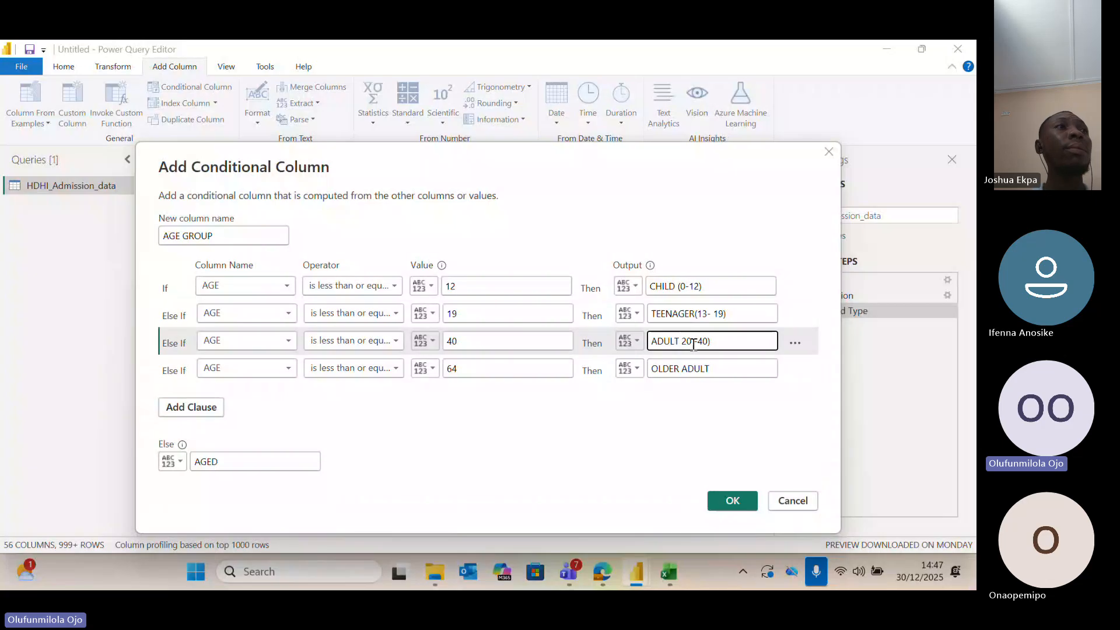
pyautogui.click(680, 342)
pyautogui.write('(')
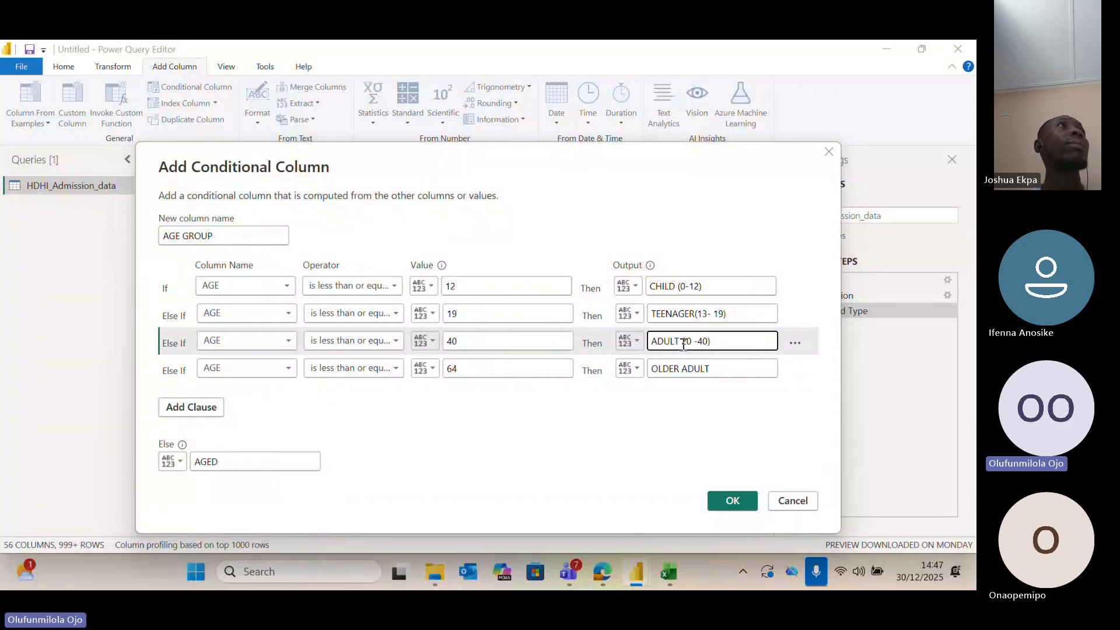
# Extend the fourth clause's output with its age range so that it reads OLDER ADULT (41- 64).
pyautogui.click(720, 367)
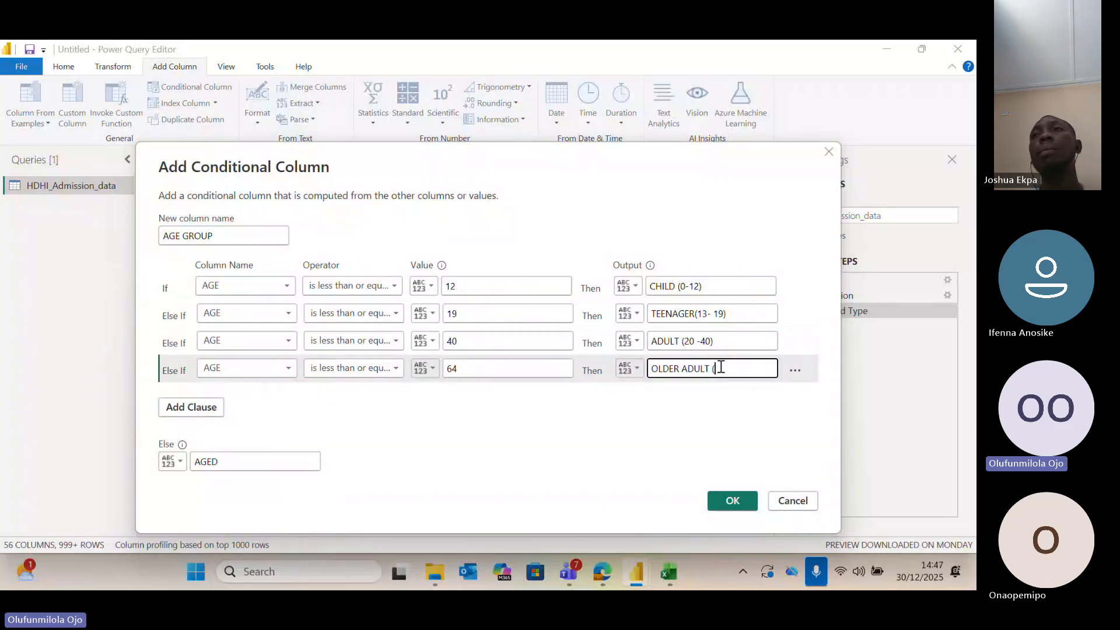
pyautogui.write('(41- 6')
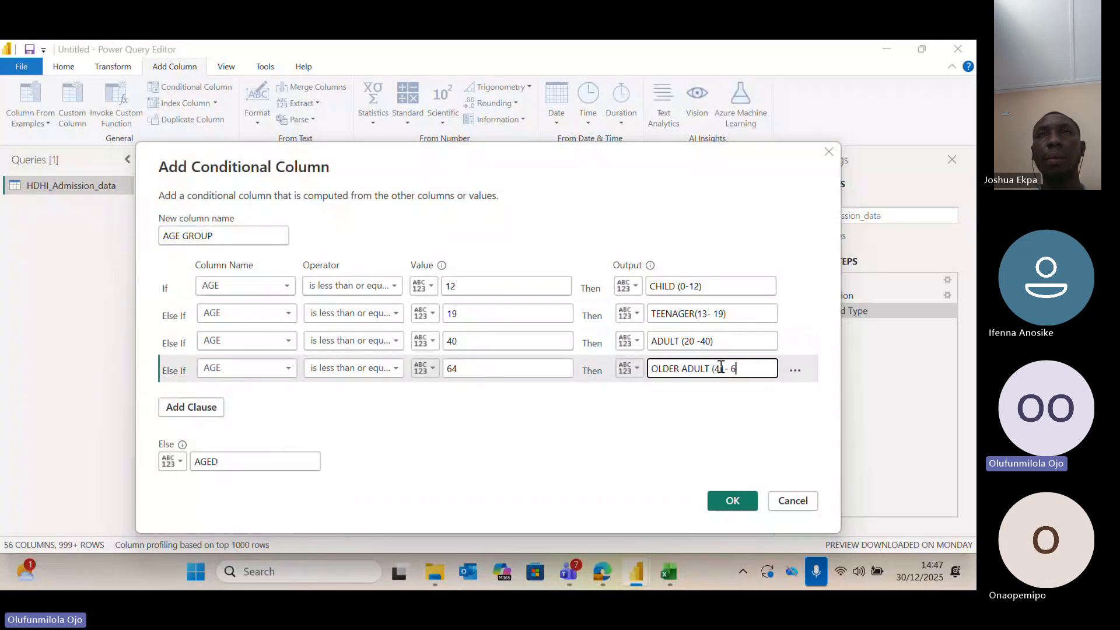
pyautogui.write('4)')
# Change the Else output to AGED (65+) and create the AGE GROUP conditional column.
pyautogui.click(282, 461)
pyautogui.write('(65')
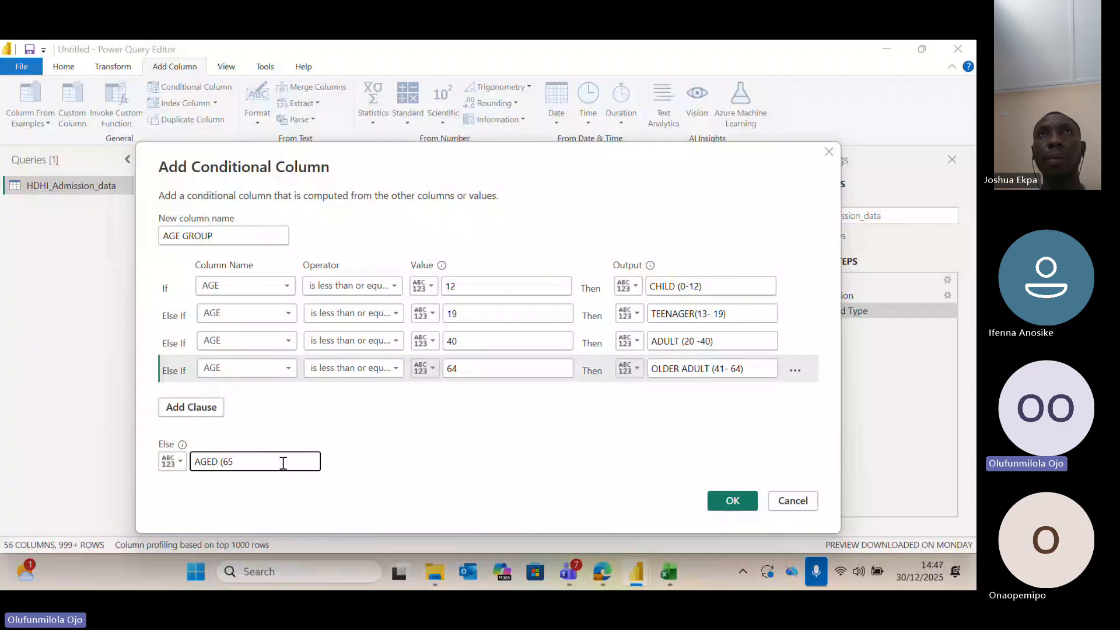
pyautogui.write('+')
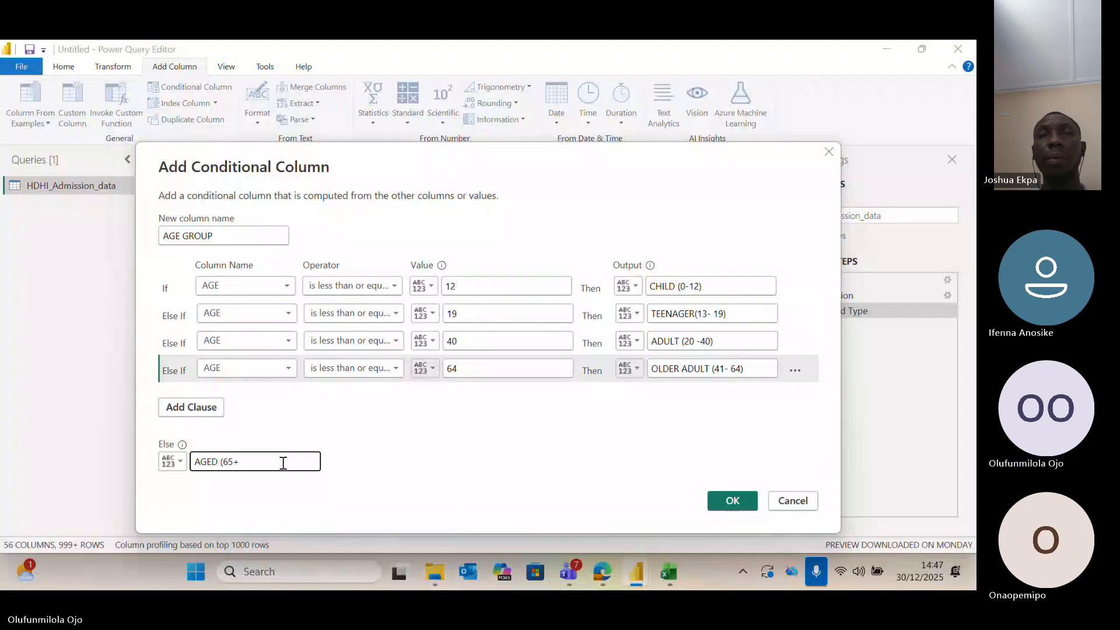
pyautogui.write(')')
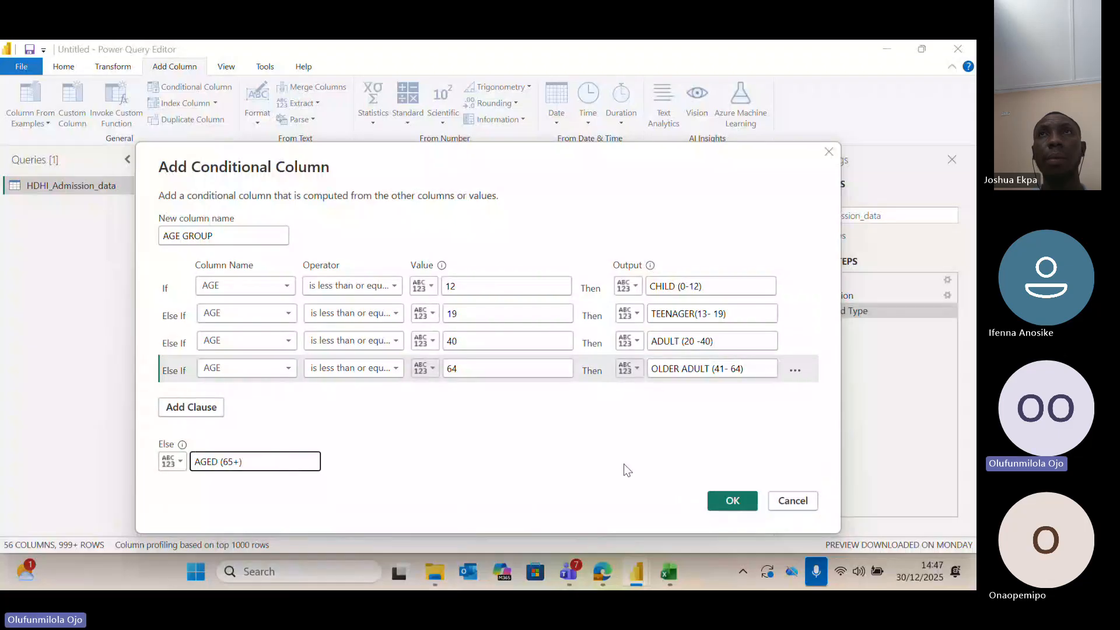
pyautogui.click(731, 502)
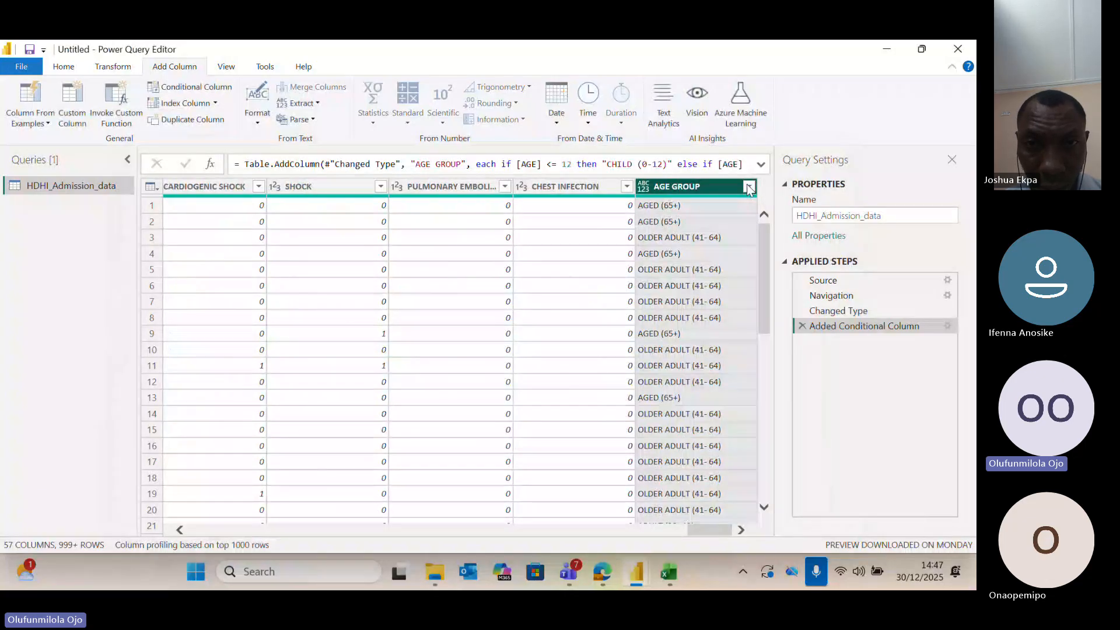
# Confirm the AGE GROUP filter with all values kept, and close the query editor with its changes applied.
pyautogui.click(748, 187)
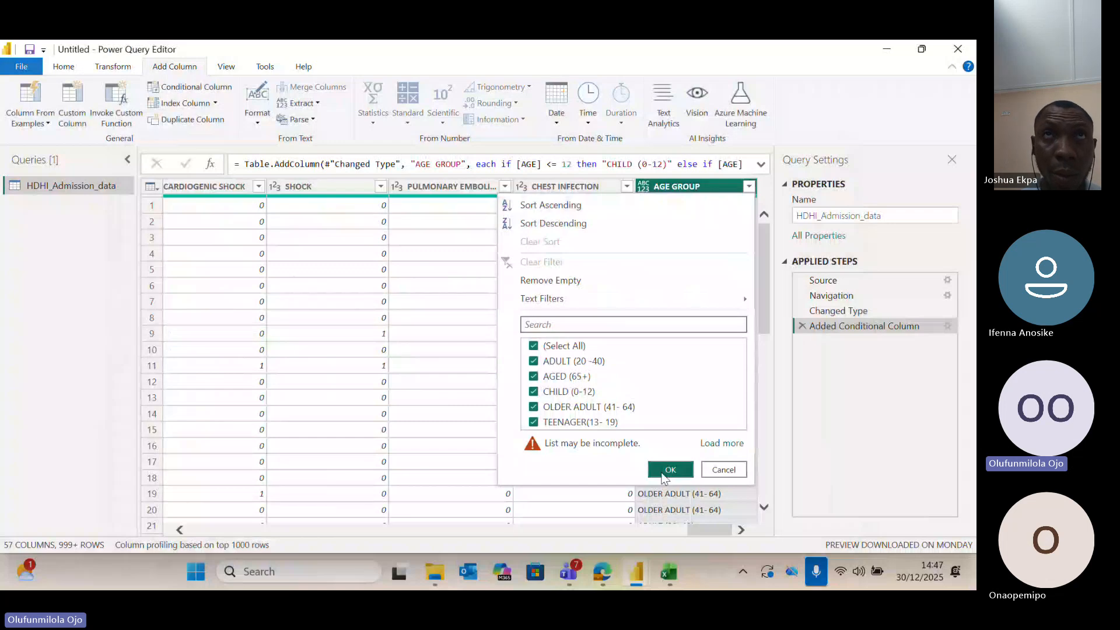
pyautogui.click(669, 470)
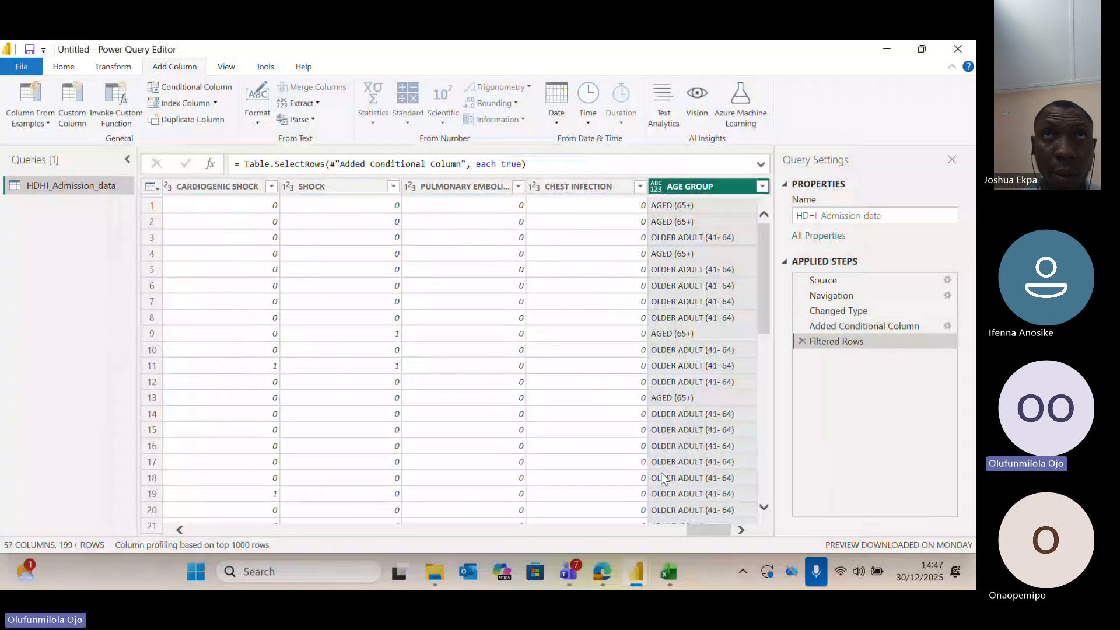
pyautogui.click(62, 67)
pyautogui.click(21, 122)
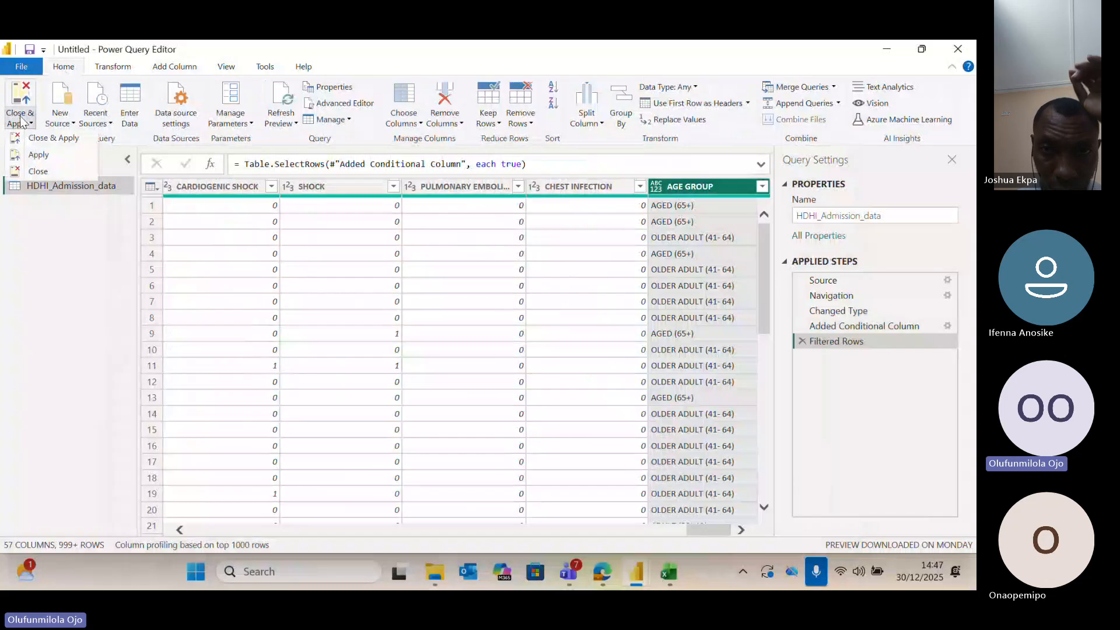
pyautogui.click(66, 138)
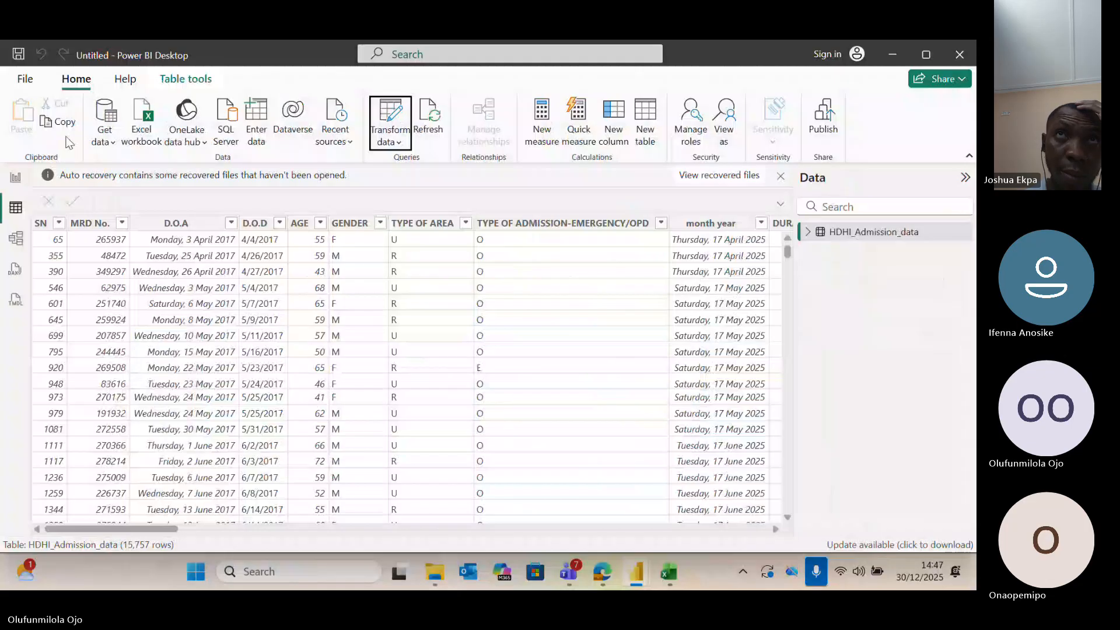
# Look through the columns of the loaded HDHI_Admission_data table to find AGE GROUP.
pyautogui.hscroll(10, 604, 360)
pyautogui.hscroll(-5, 604, 360)
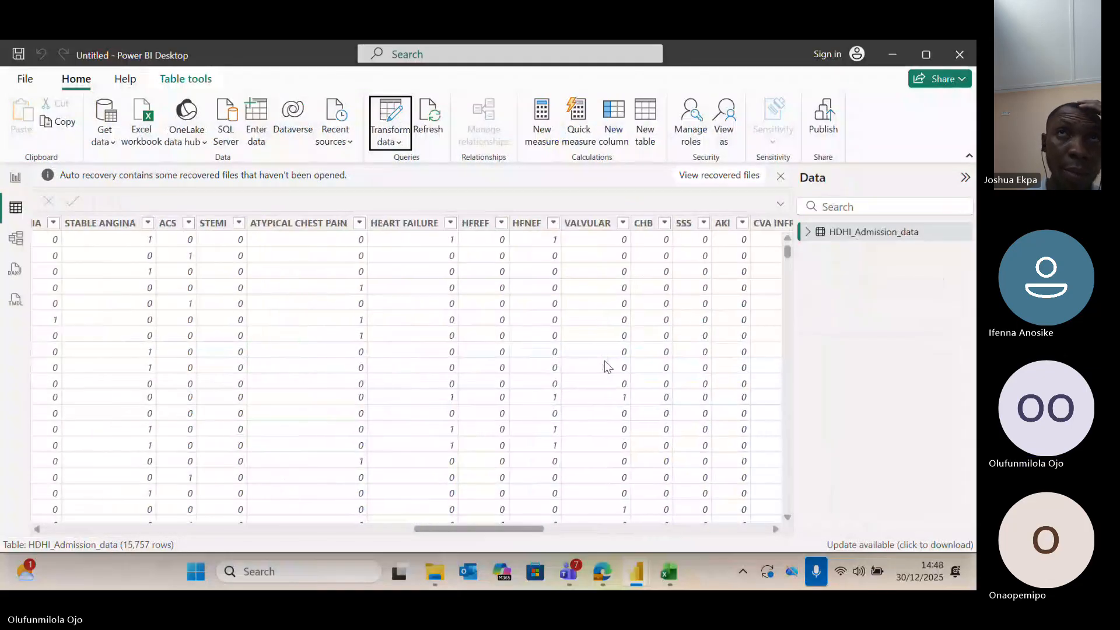
pyautogui.hscroll(-10, 605, 365)
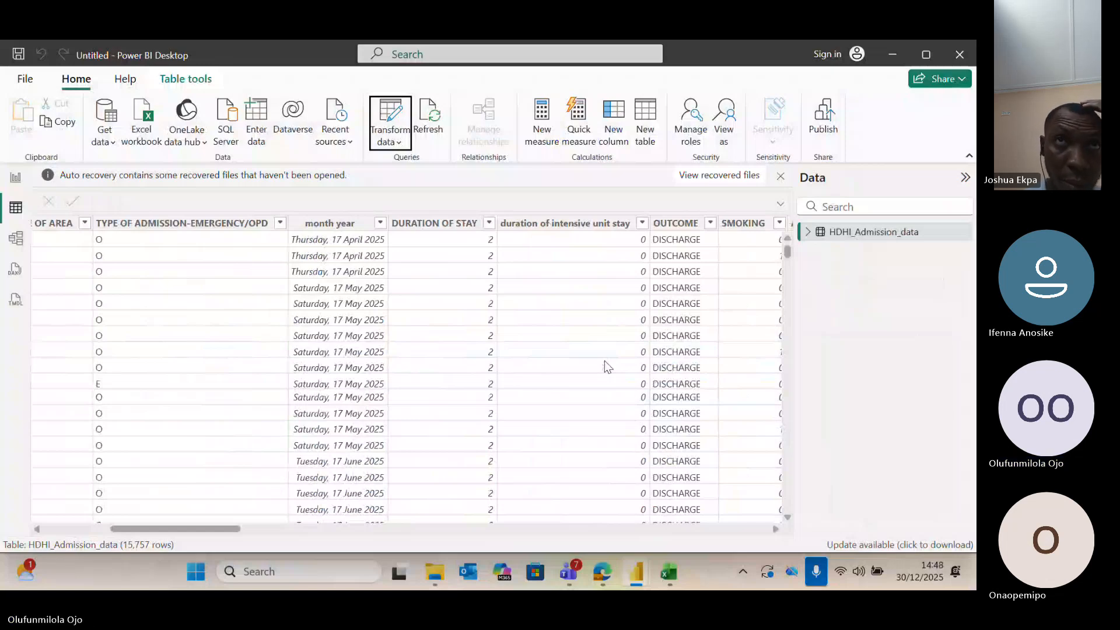
pyautogui.hscroll(-5, 445, 348)
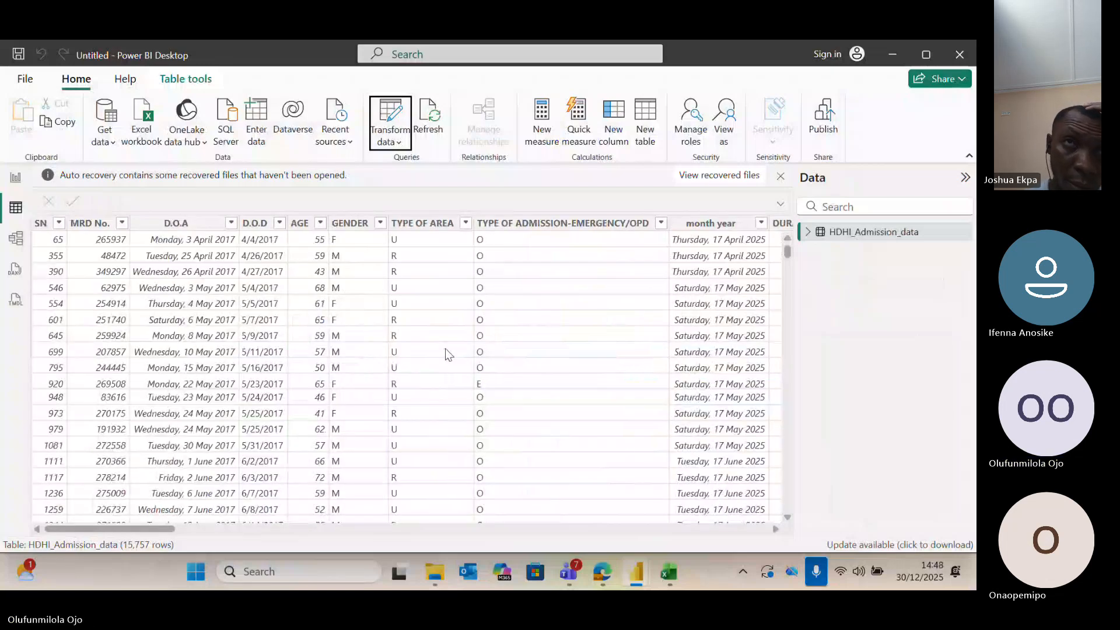
pyautogui.hscroll(2, 445, 352)
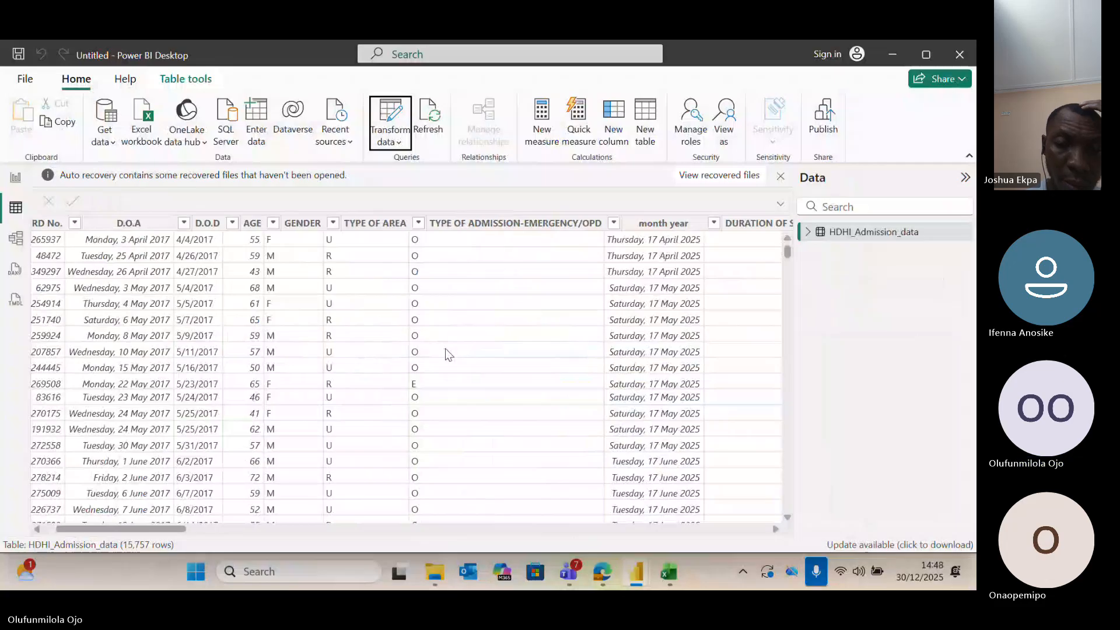
pyautogui.hscroll(5, 446, 350)
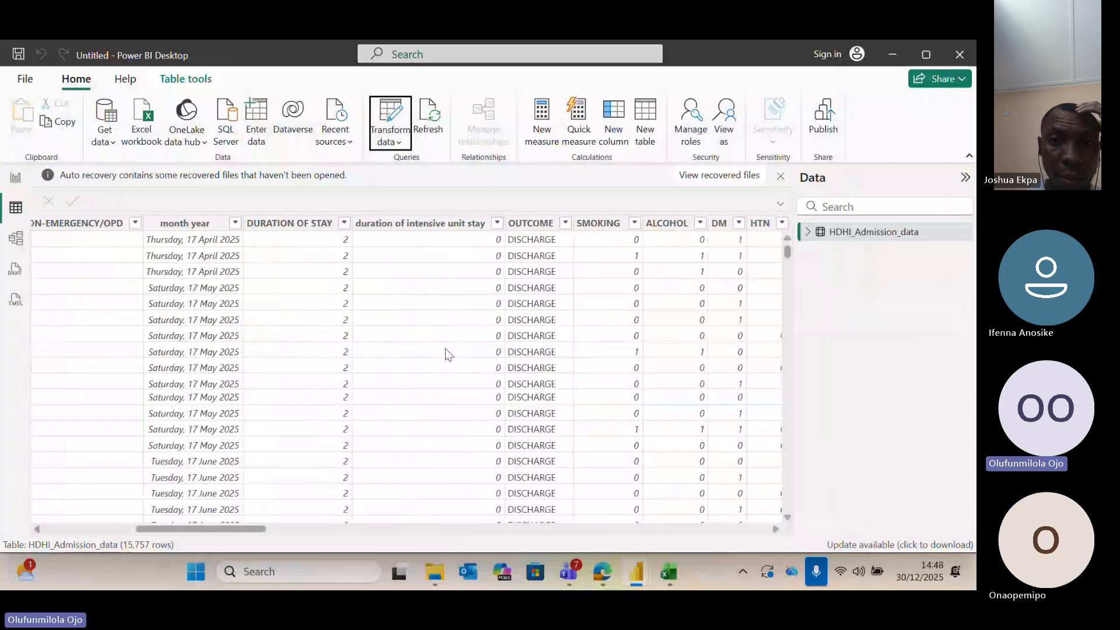
pyautogui.hscroll(5, 445, 354)
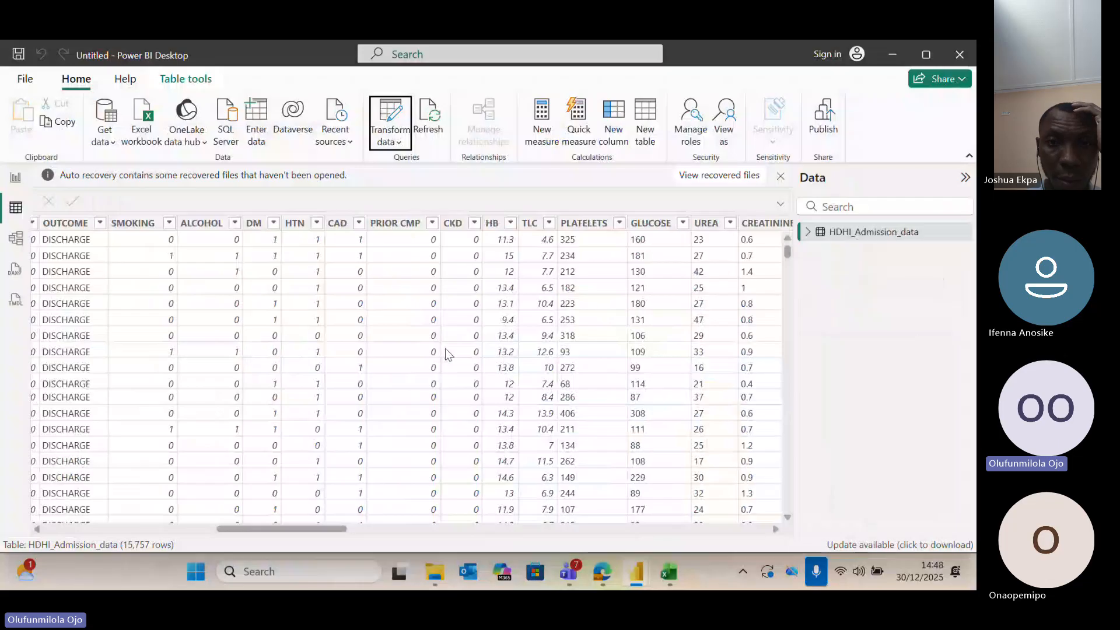
pyautogui.hscroll(10, 445, 349)
# Switch to the Class Data Analysis report and hide its formatting options with no visual selected.
pyautogui.moveTo(633, 580)
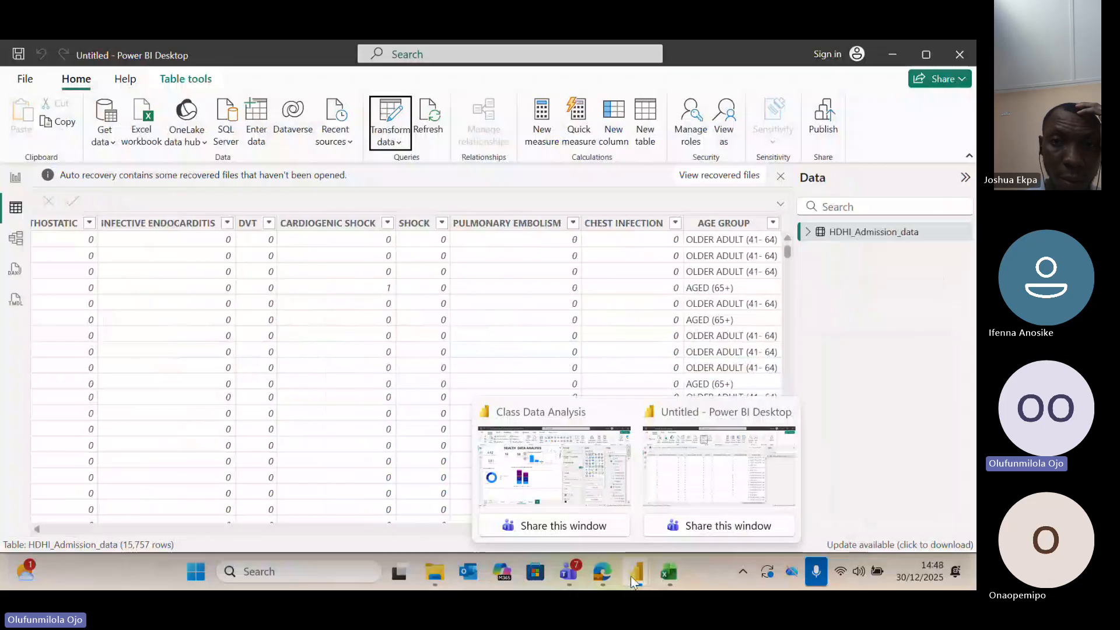
pyautogui.click(543, 479)
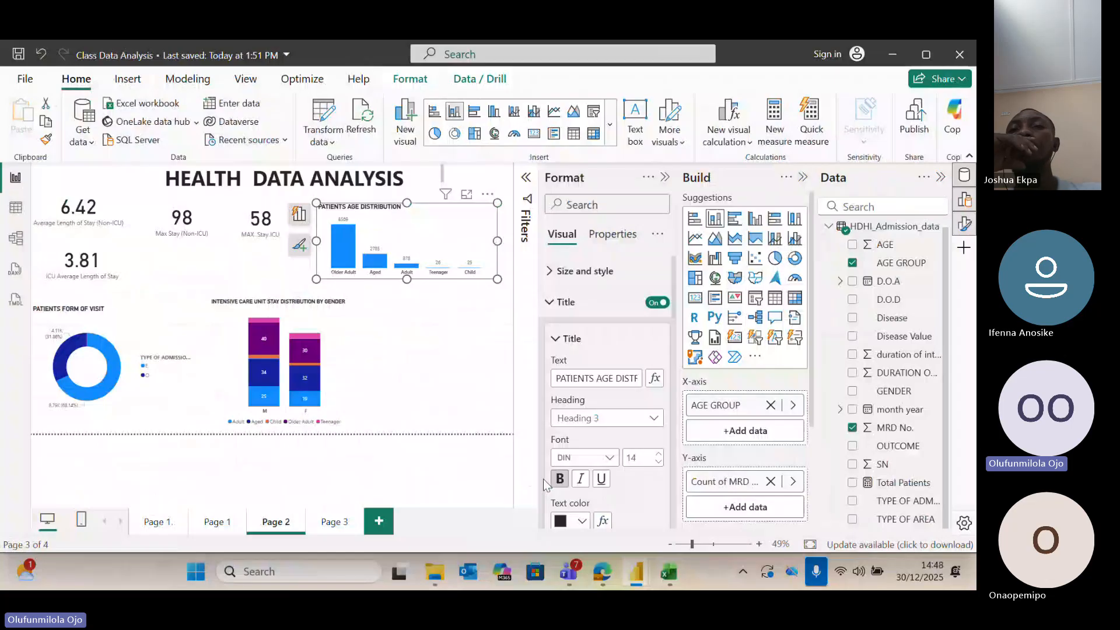
pyautogui.click(544, 478)
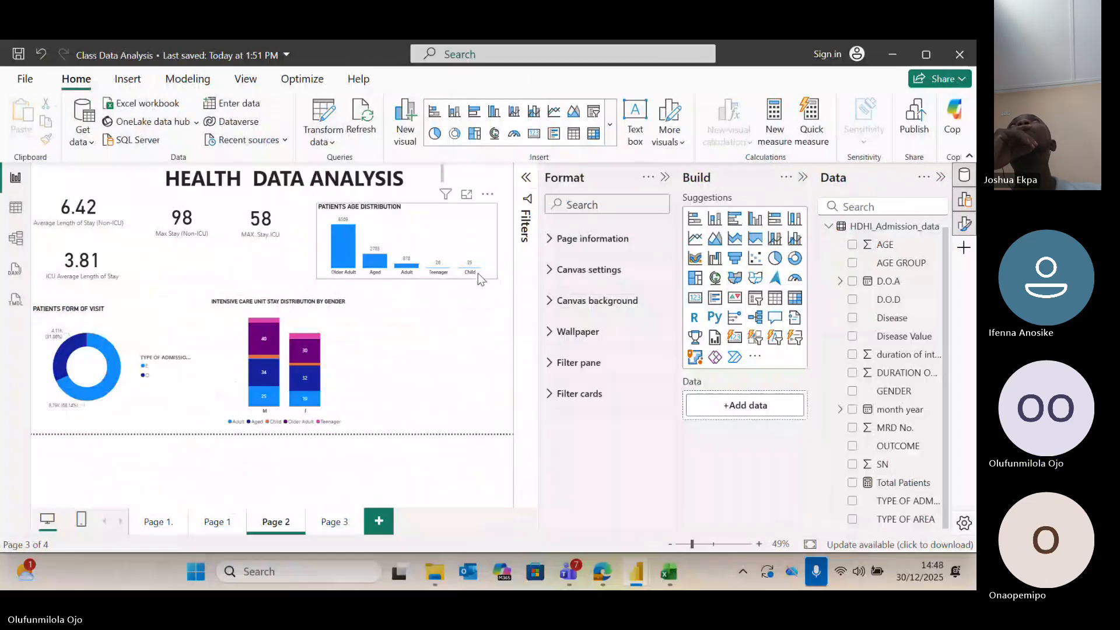
pyautogui.click(664, 179)
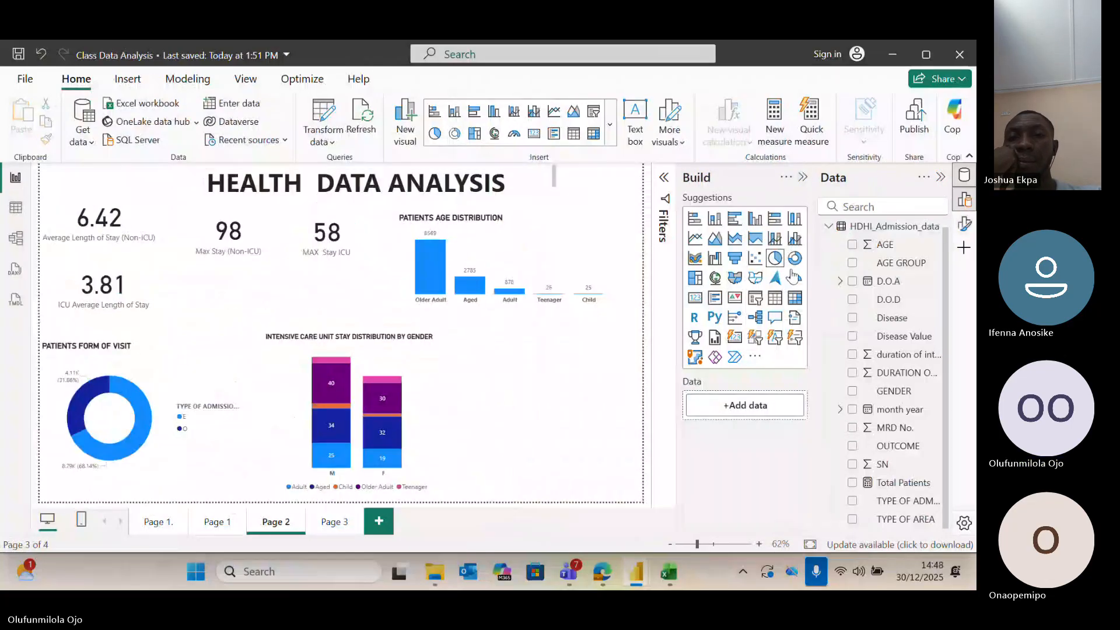
# Build a clustered column chart with AGE GROUP on the X-axis and the distinct count of MRD No. on the Y-axis.
pyautogui.click(756, 220)
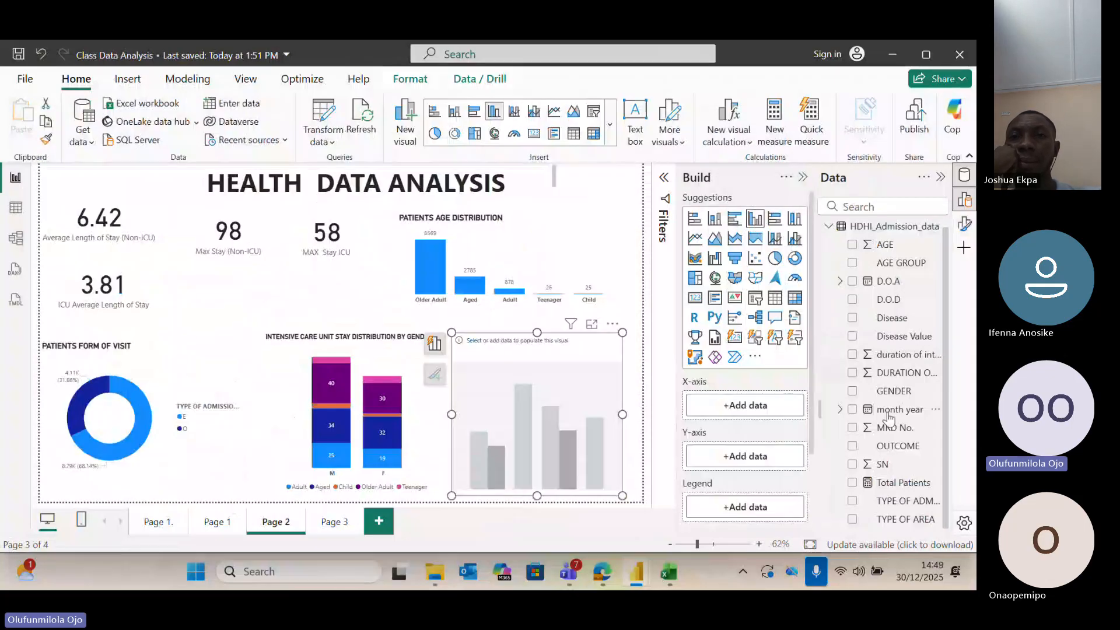
pyautogui.click(852, 266)
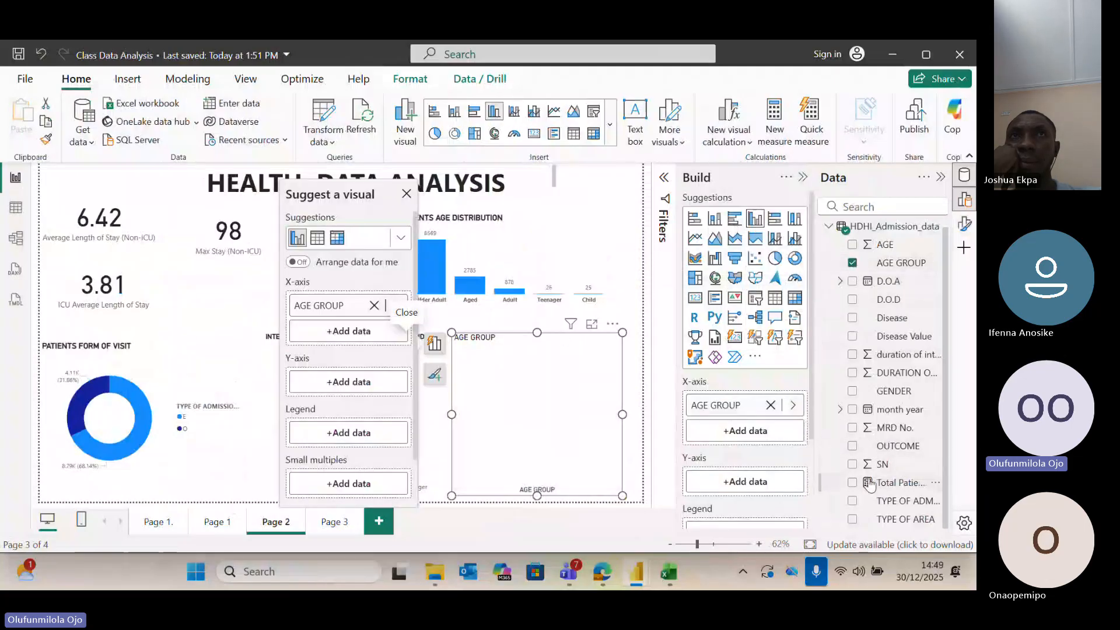
pyautogui.click(852, 430)
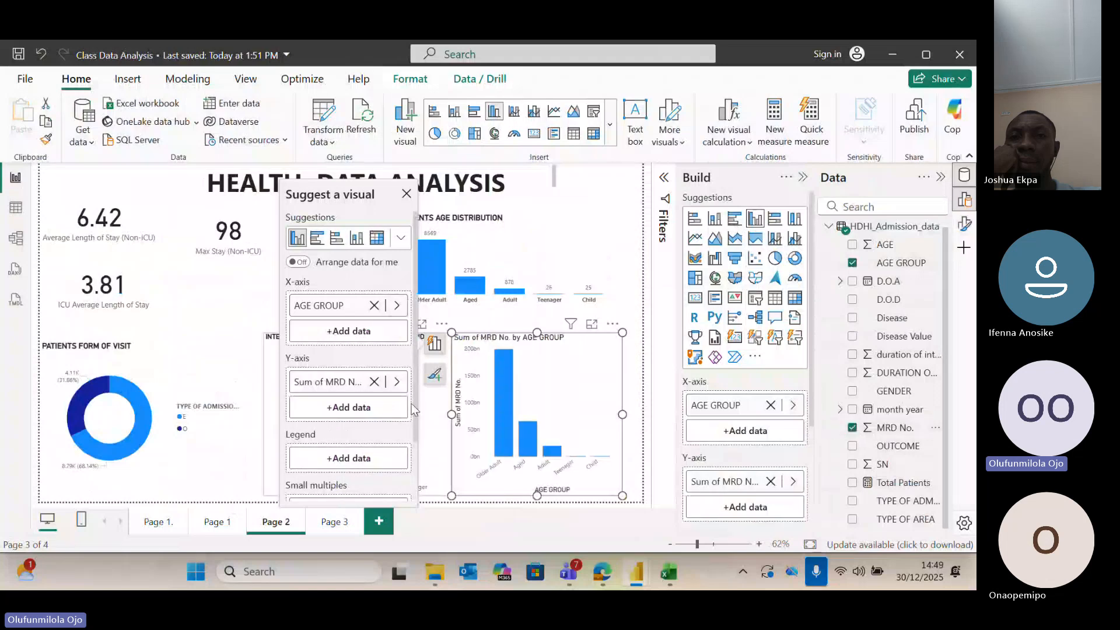
pyautogui.rightClick(336, 385)
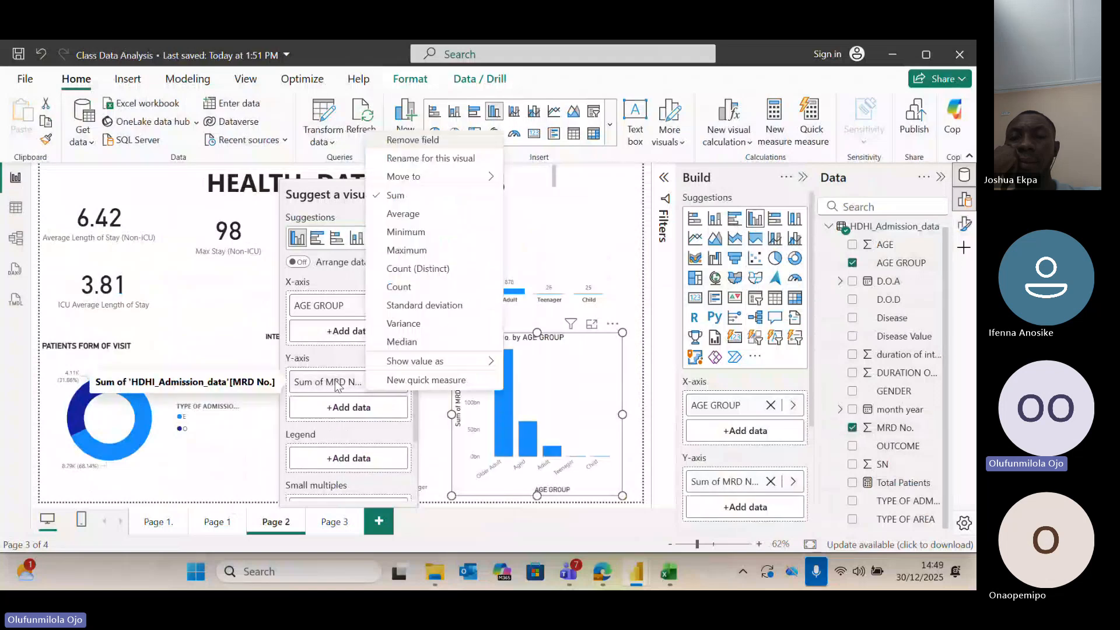
pyautogui.click(444, 269)
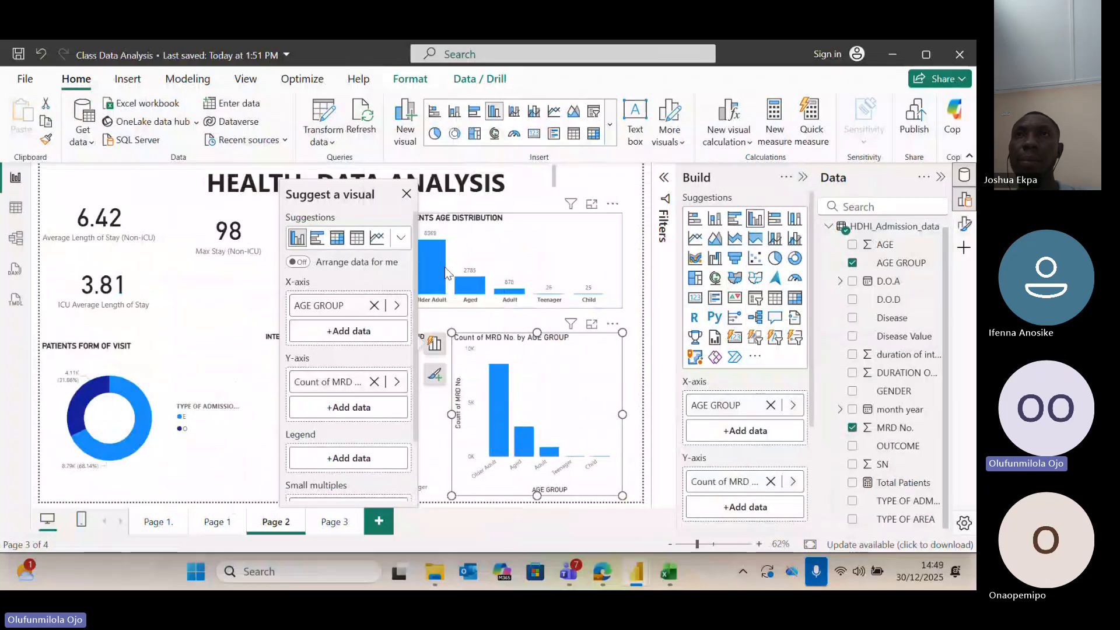
pyautogui.click(405, 195)
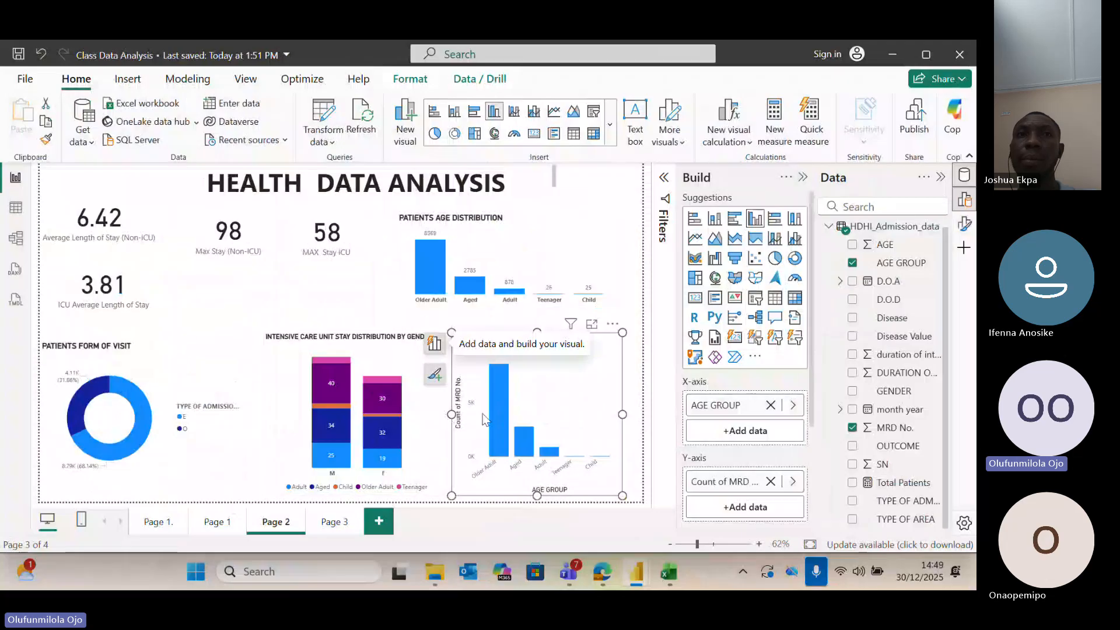
# Widen the new age group column chart slightly and delete it from the report page.
pyautogui.click(633, 423)
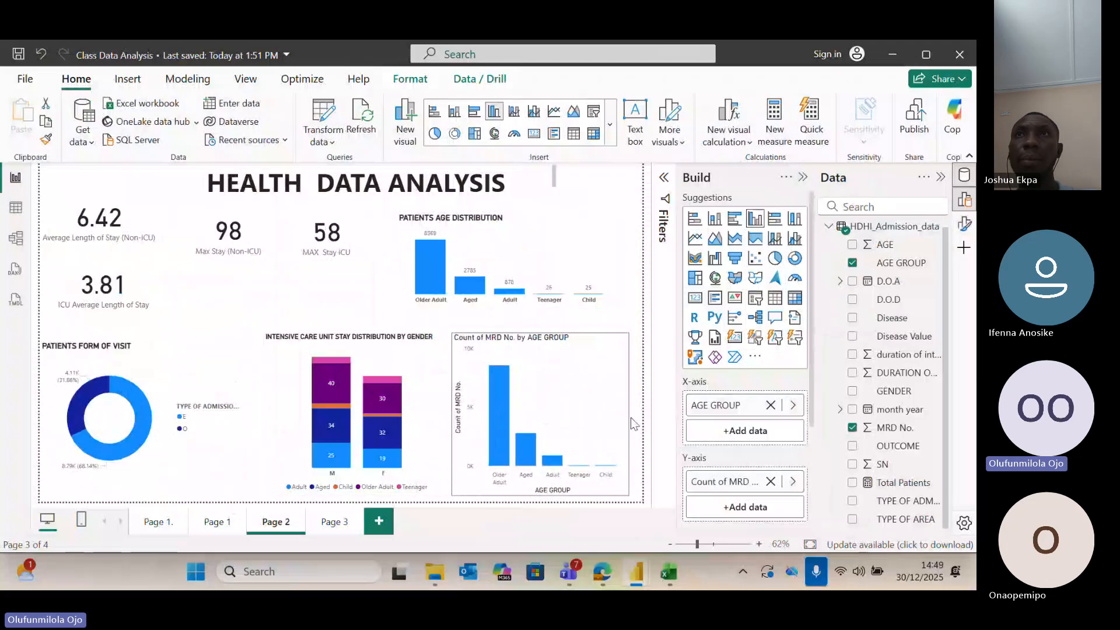
pyautogui.moveTo(632, 419); pyautogui.dragTo(638, 418)
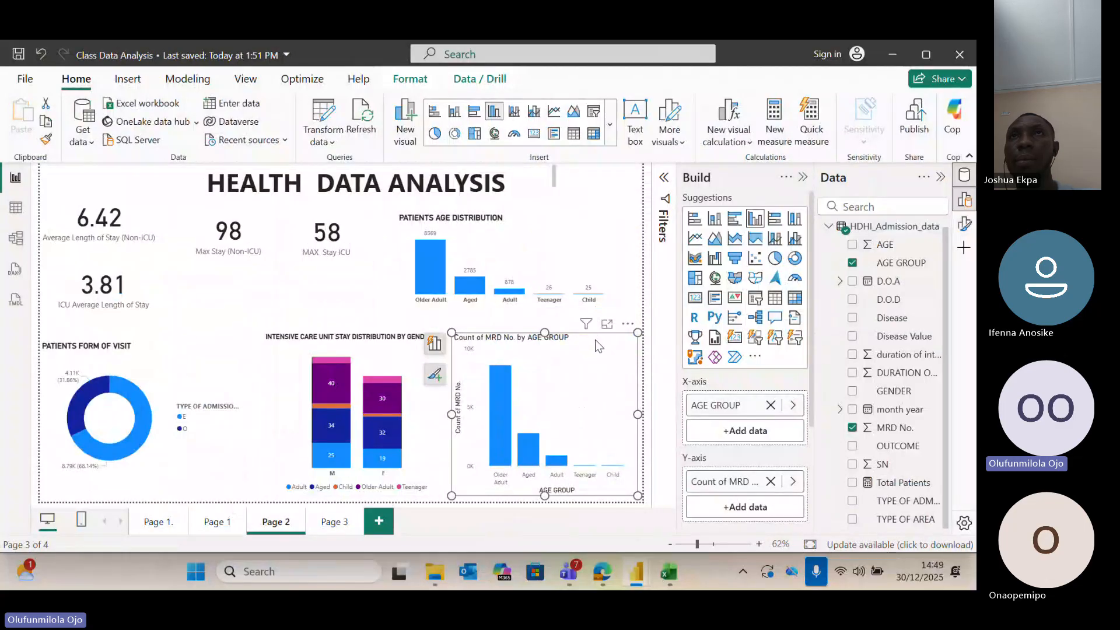
pyautogui.press('Delete')
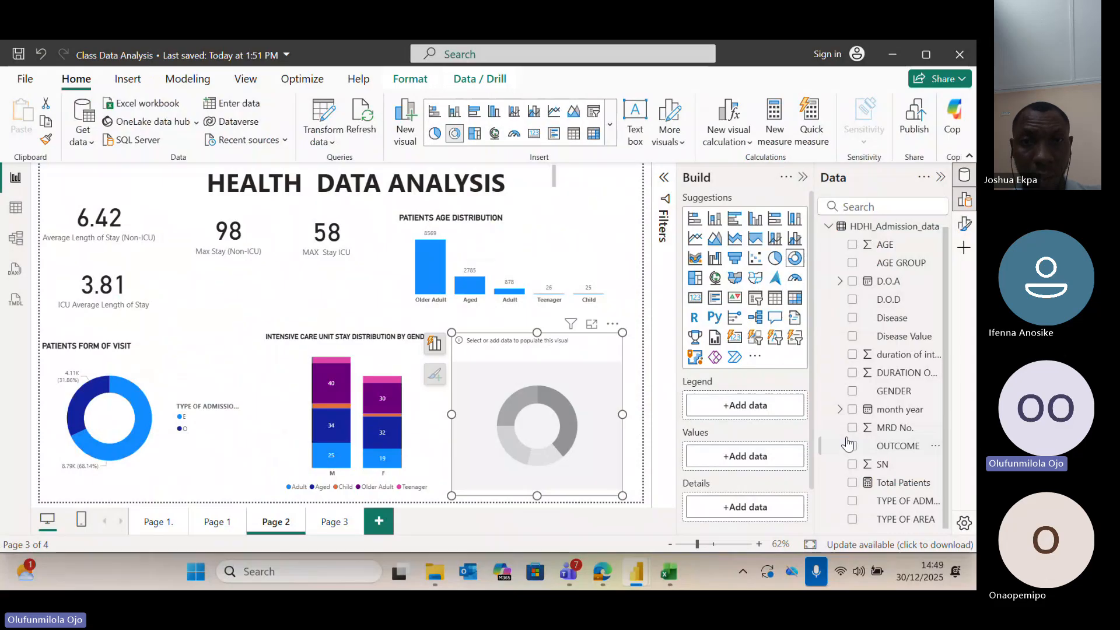
# Examine the HDHI_Admission_data table's columns, including TYPE OF ADMISSION-EMERGENCY/OPD and MRD No.
pyautogui.click(18, 208)
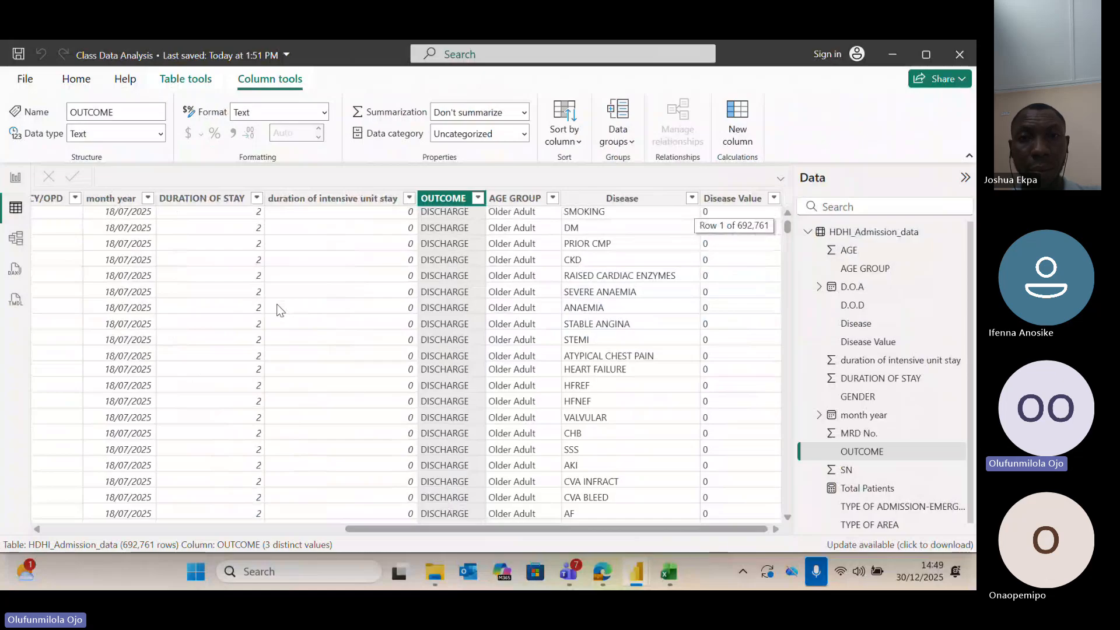
pyautogui.hscroll(-6, 277, 311)
pyautogui.click(277, 311)
pyautogui.hscroll(-4, 121, 334)
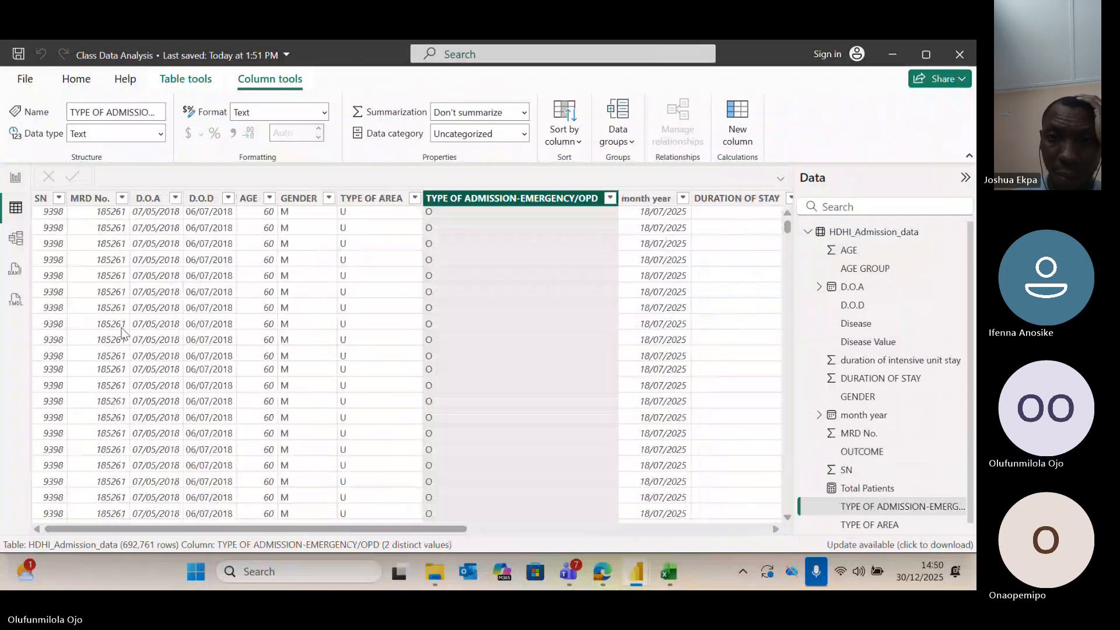
# Build the new donut chart with TYPE OF ADMISSION-EMERGENCY/OPD as legend and the distinct count of MRD No. as values, and delete the chart.
pyautogui.click(16, 177)
pyautogui.click(852, 428)
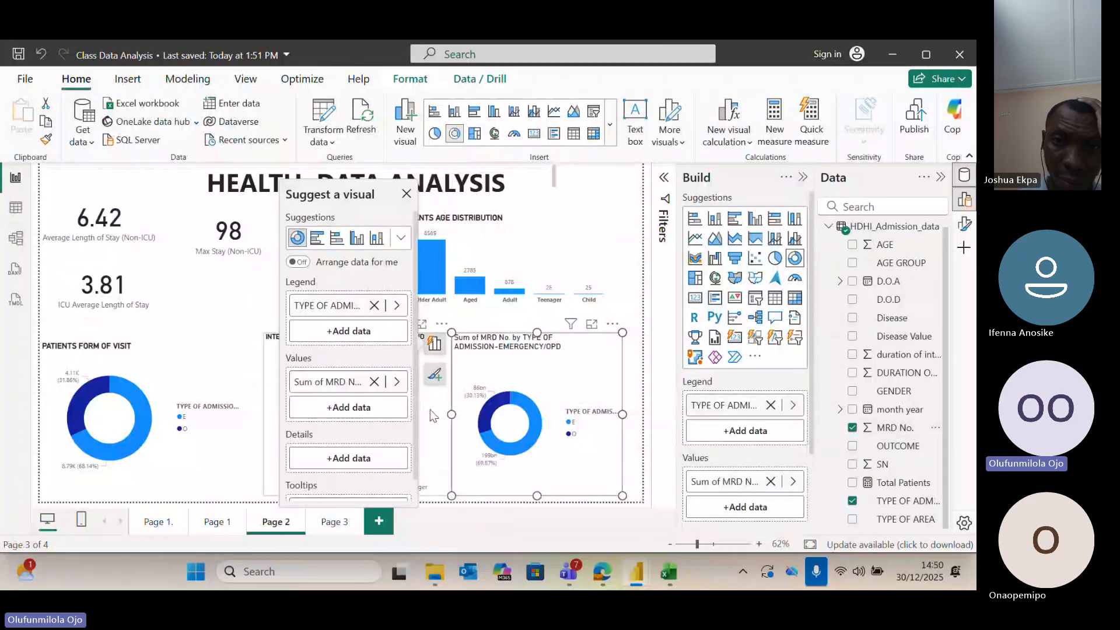
pyautogui.rightClick(346, 386)
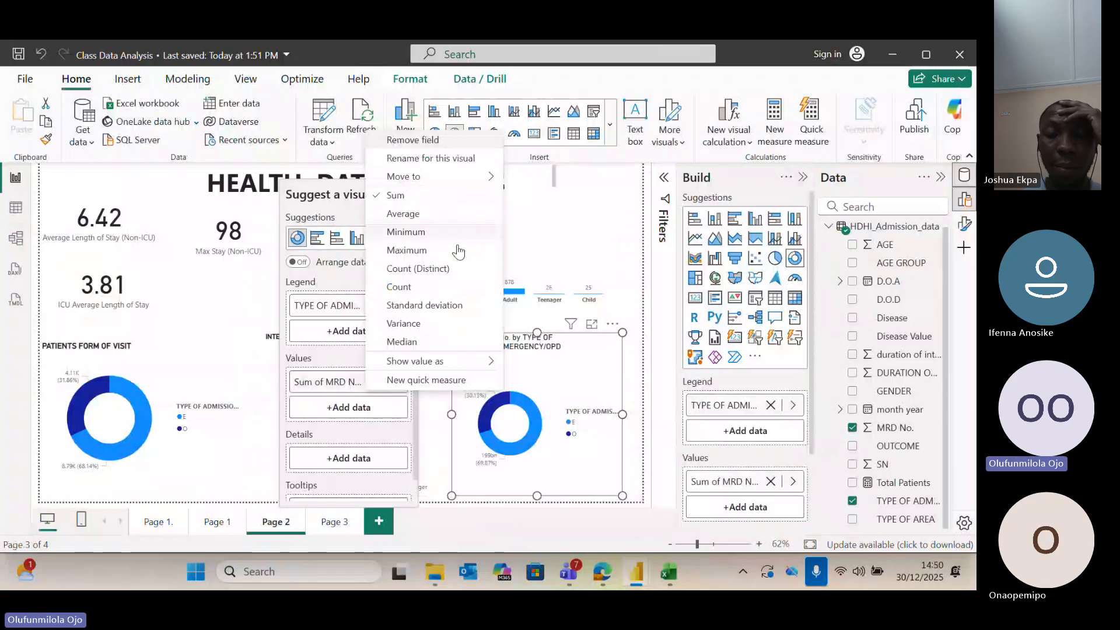
pyautogui.click(452, 268)
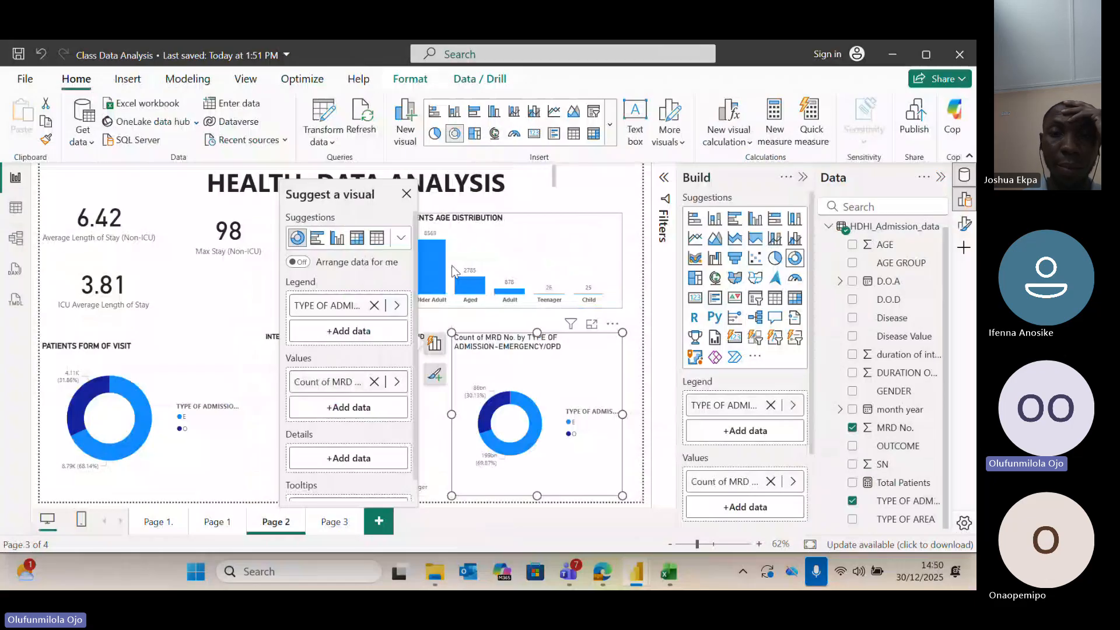
pyautogui.press('Delete')
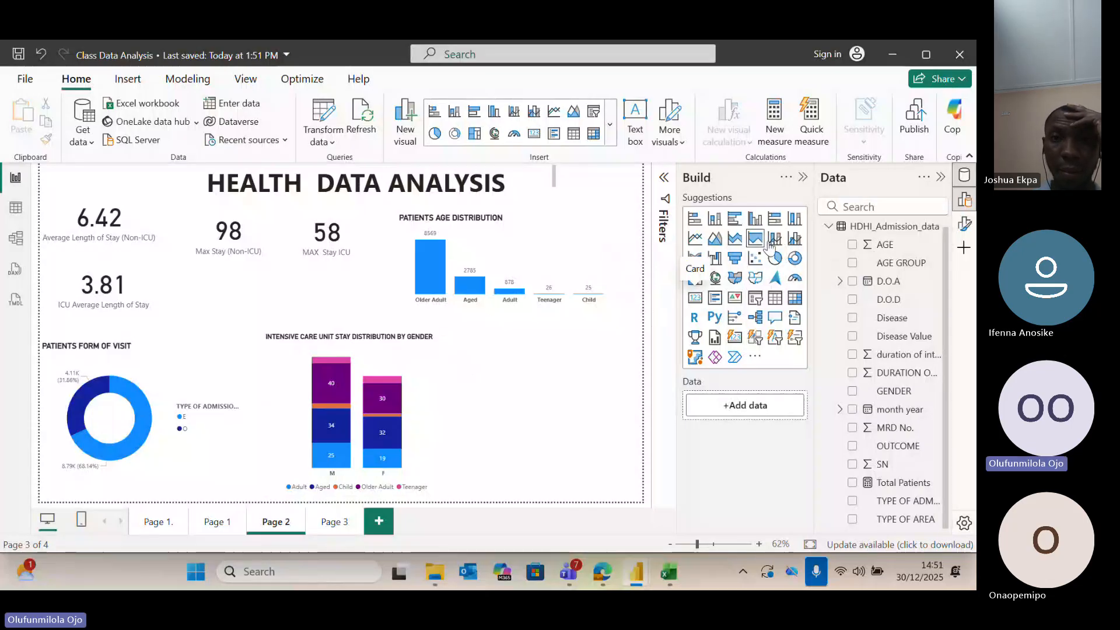
# Insert a clustered column chart on Page 2, try AGE GROUP on its X-axis and remove the field again.
pyautogui.click(714, 218)
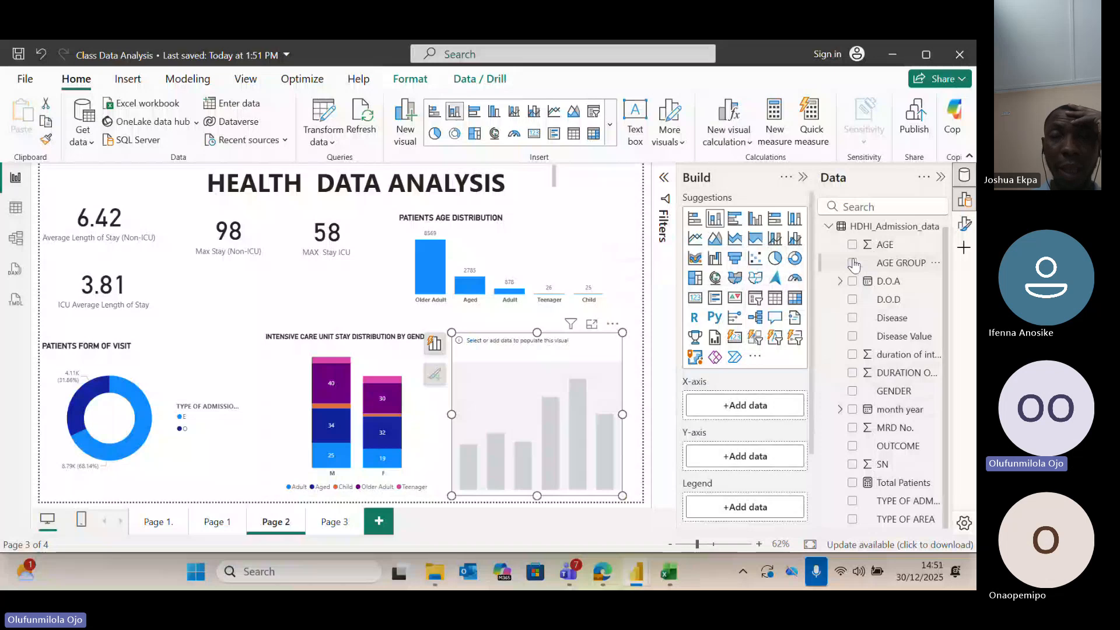
pyautogui.click(851, 263)
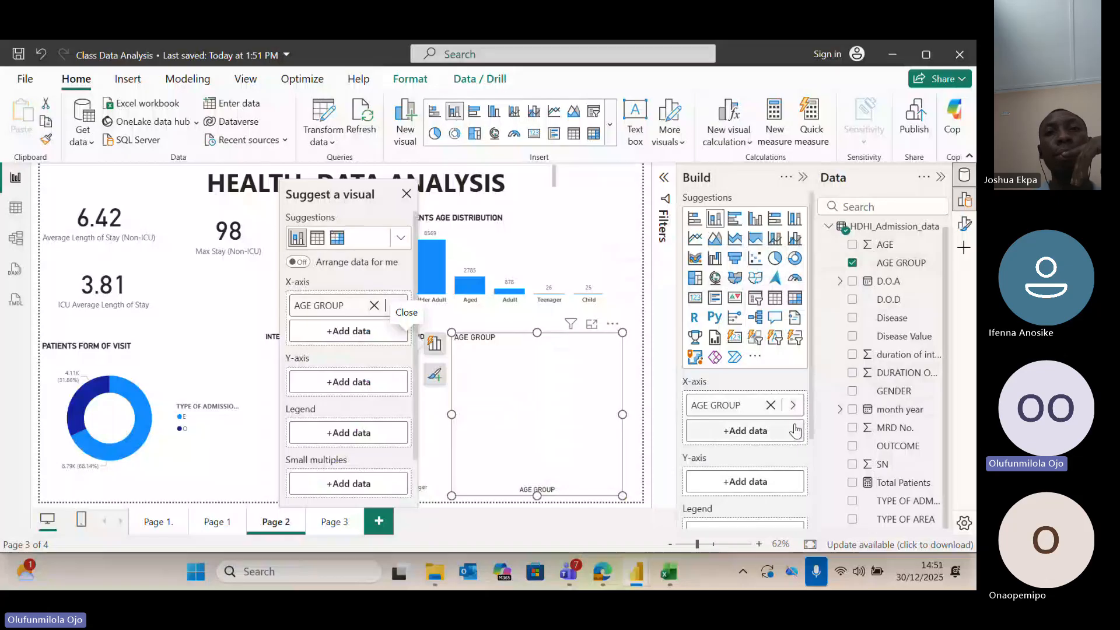
pyautogui.click(770, 405)
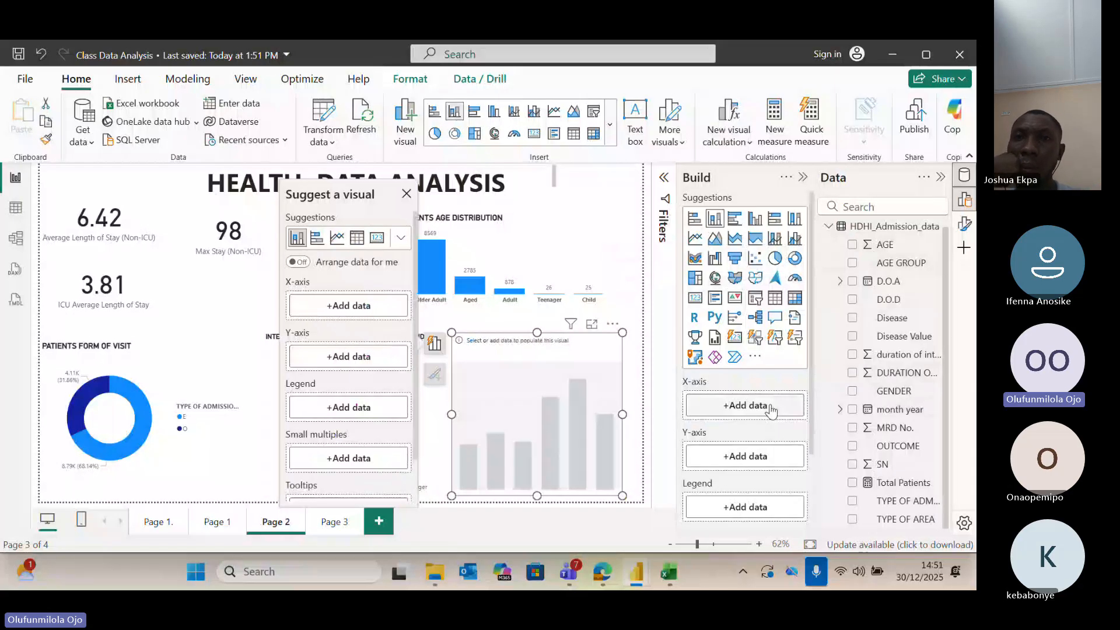
# Check the Teams meeting window and return to the Class Data Analysis report in Power BI.
pyautogui.click(568, 571)
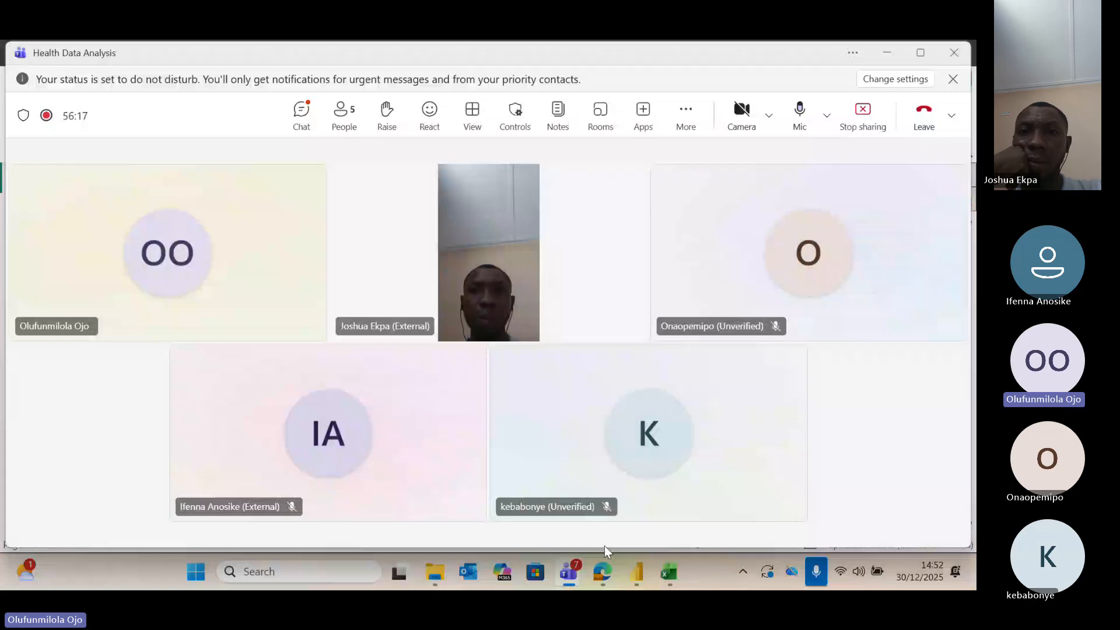
pyautogui.moveTo(656, 520)
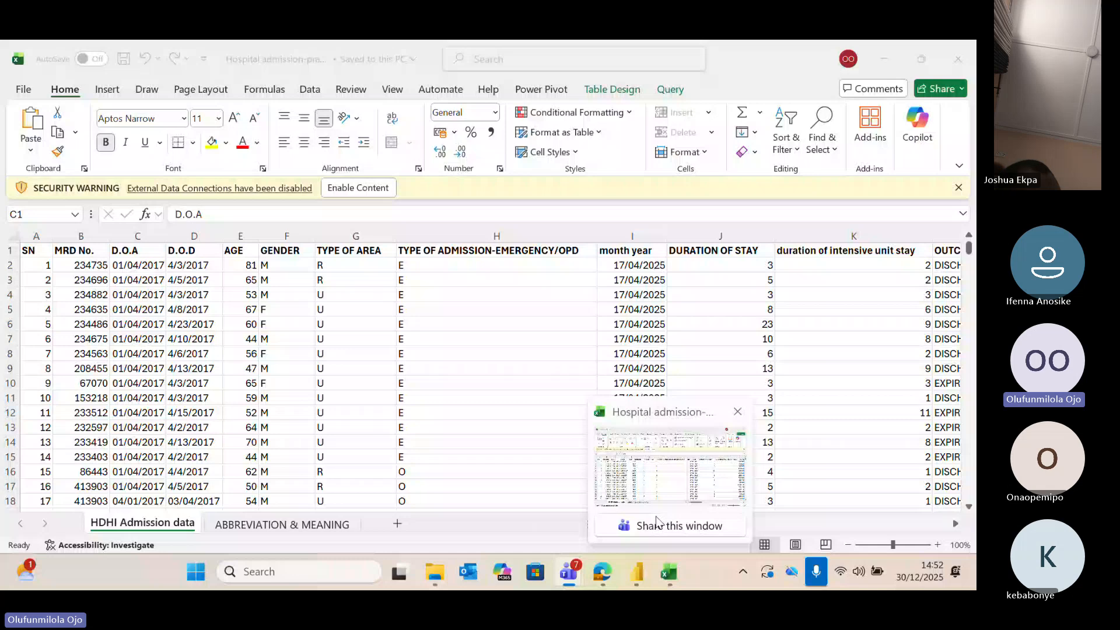
pyautogui.click(636, 572)
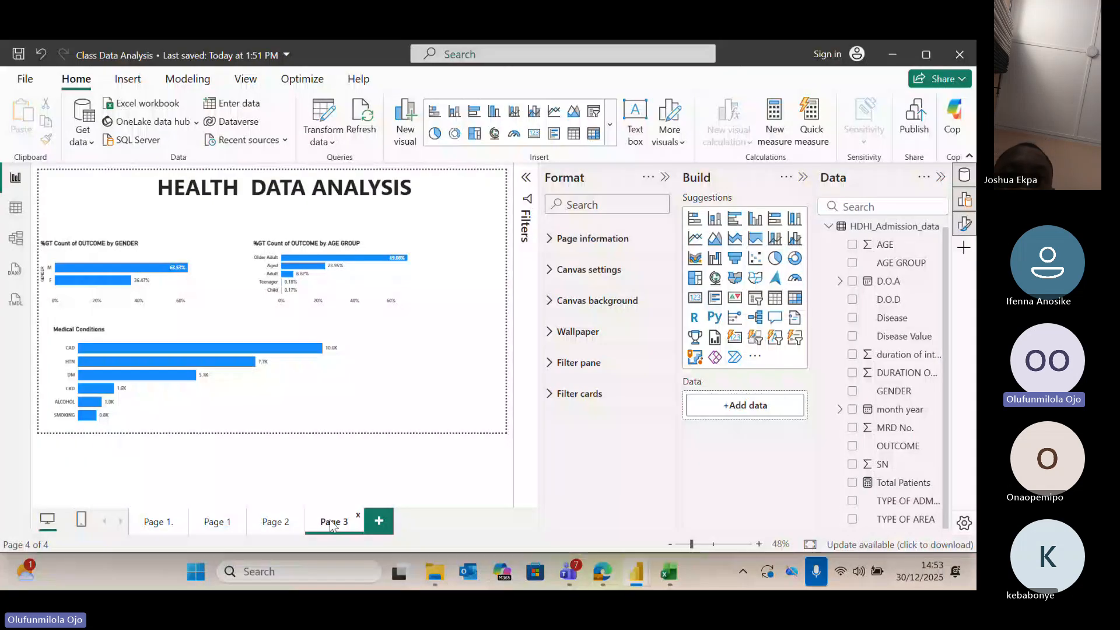
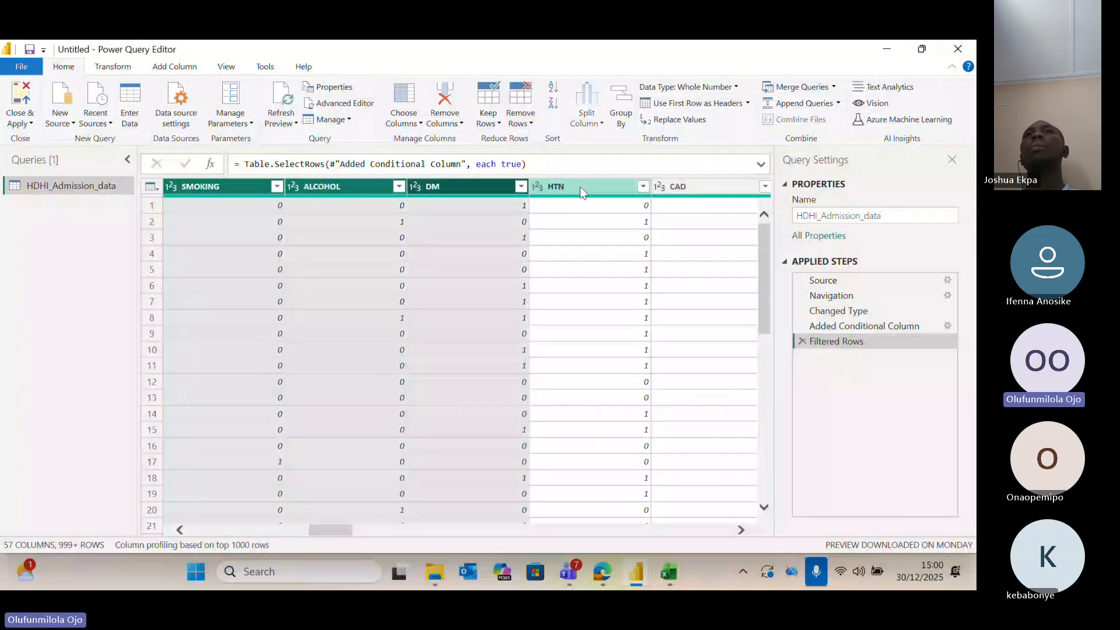
# Add HTN, CAD, PRIOR CMP and CKD to the selected SMOKING, ALCOHOL and DM columns and unpivot all of them.
pyautogui.keyDown('ctrl'); pyautogui.click(580, 186); pyautogui.keyUp('ctrl')
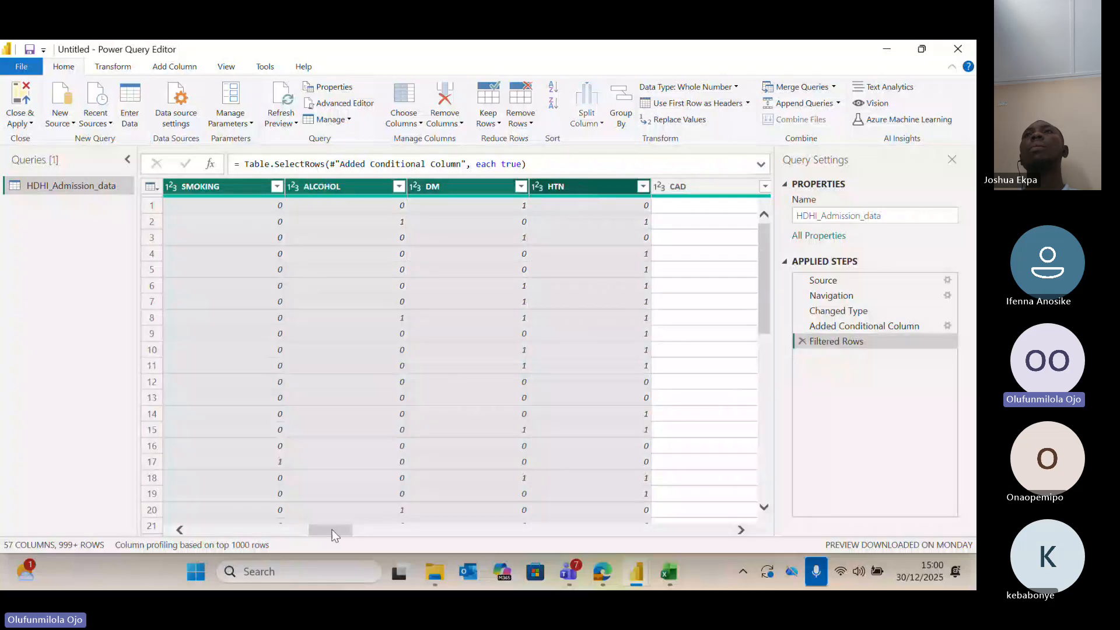
pyautogui.moveTo(332, 529); pyautogui.dragTo(345, 530)
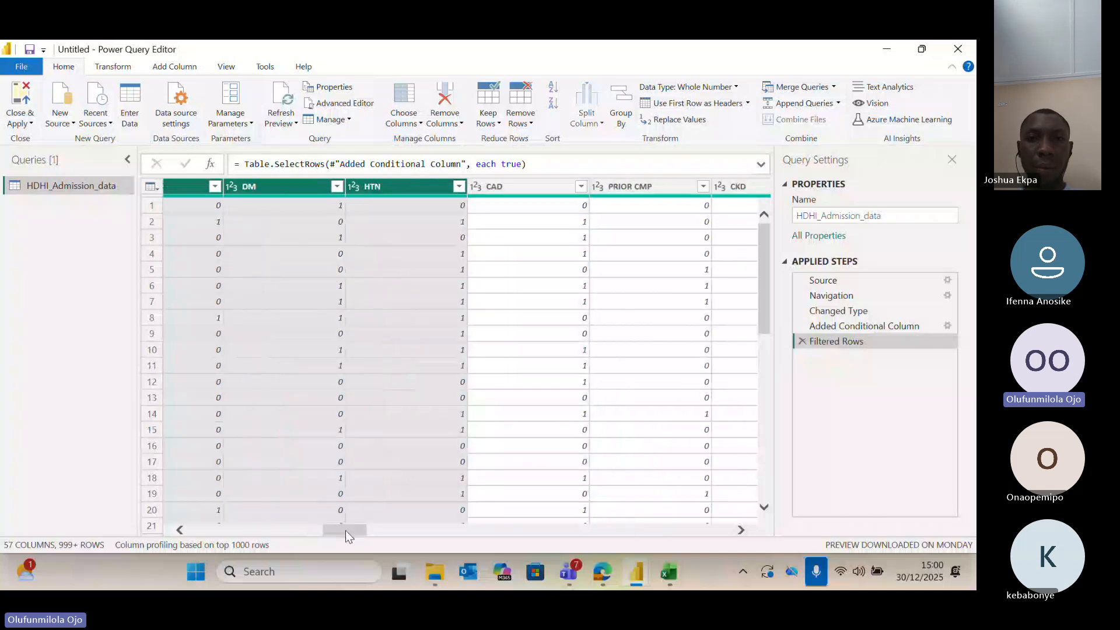
pyautogui.keyDown('shift'); pyautogui.click(641, 184); pyautogui.keyUp('shift')
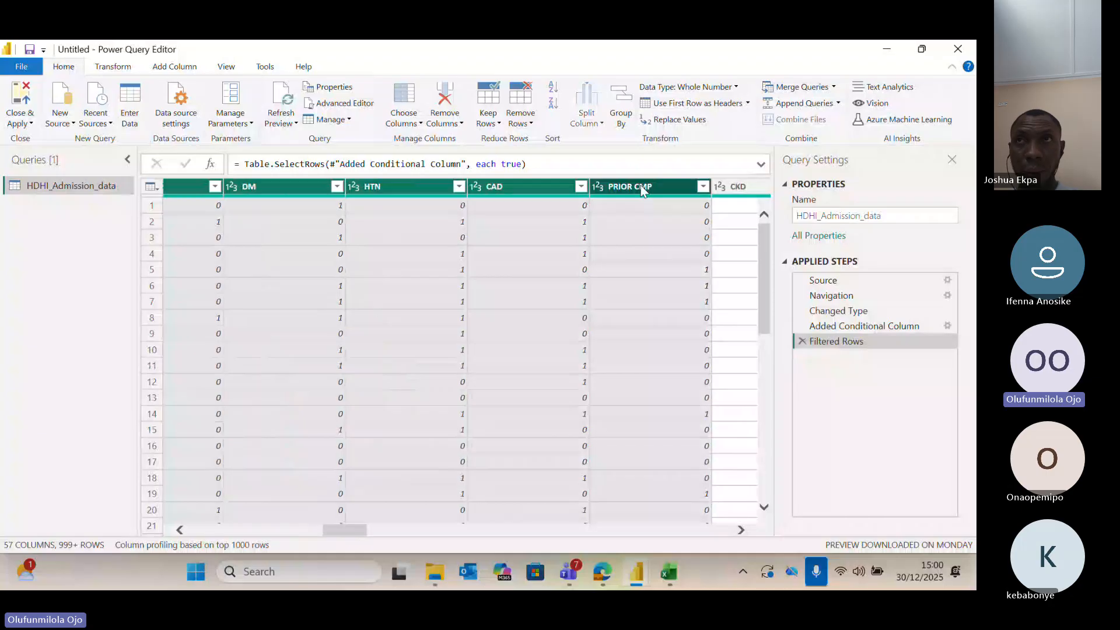
pyautogui.hscroll(3, 632, 351)
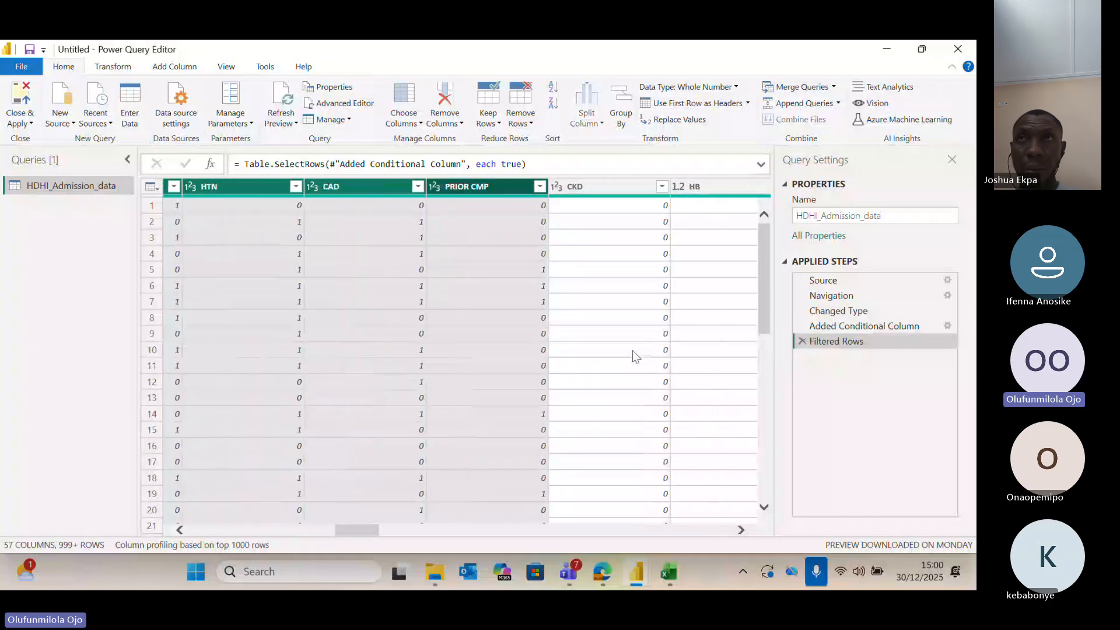
pyautogui.hscroll(1, 632, 351)
pyautogui.keyDown('shift'); pyautogui.click(519, 191); pyautogui.keyUp('shift')
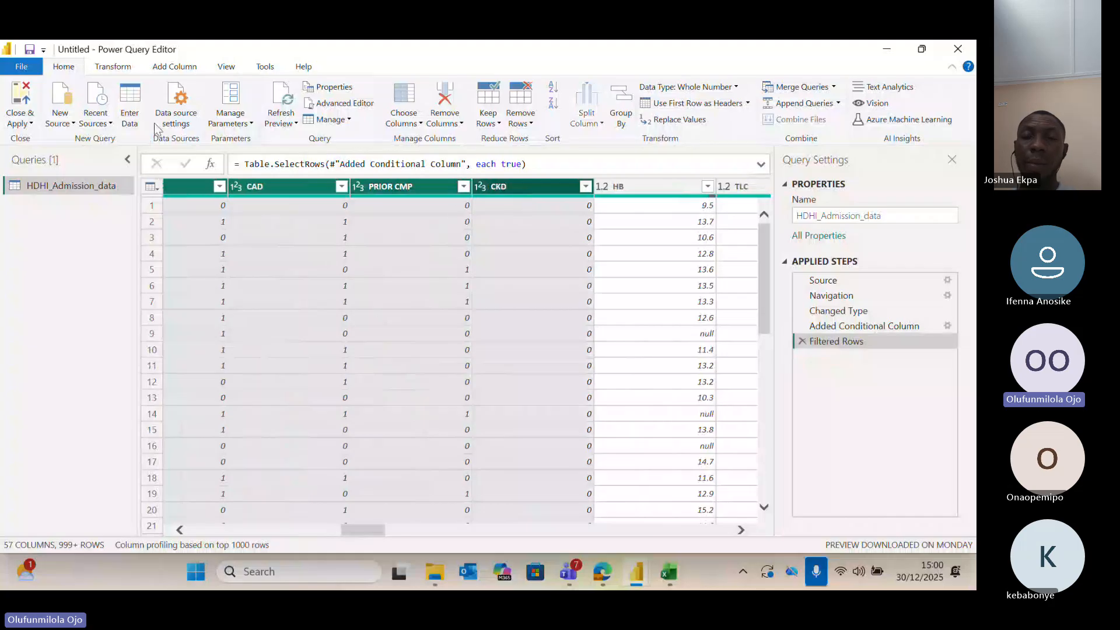
pyautogui.click(124, 71)
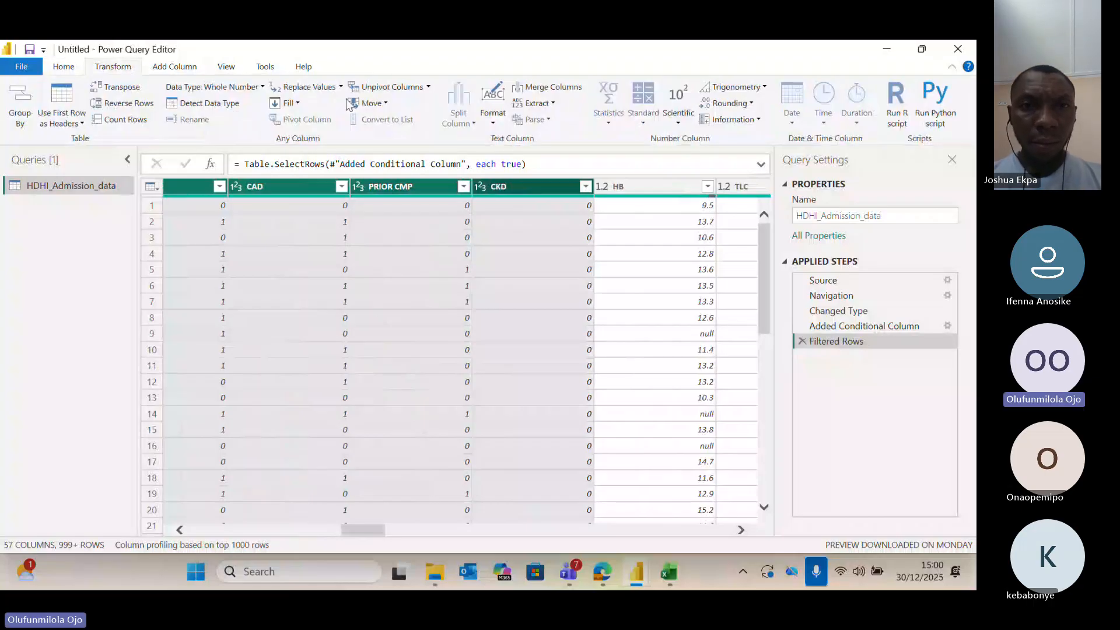
pyautogui.click(428, 87)
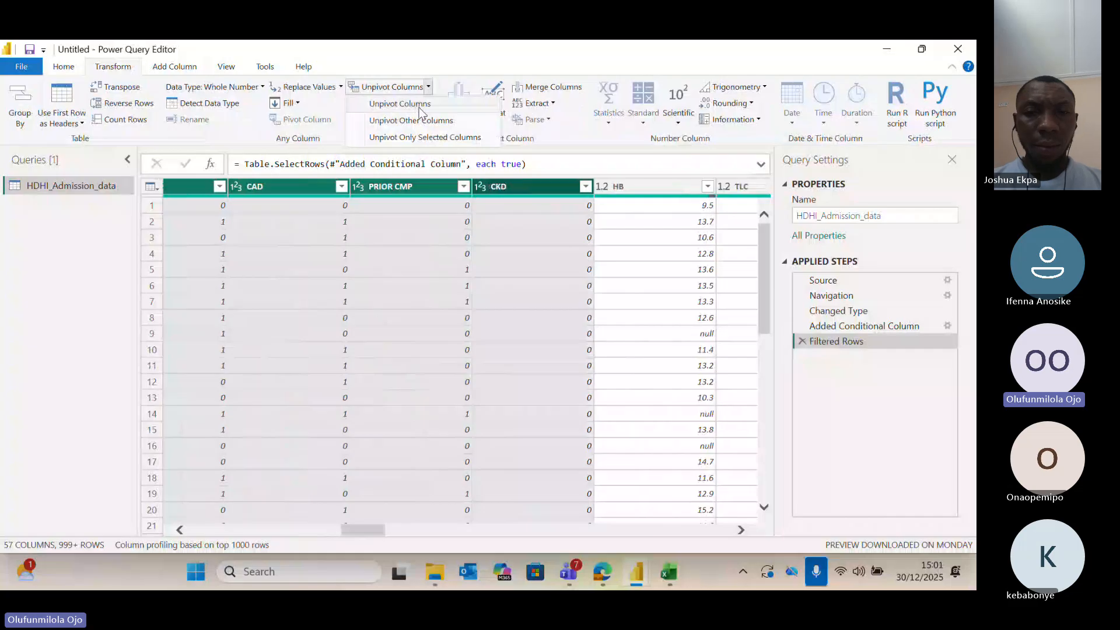
pyautogui.click(420, 110)
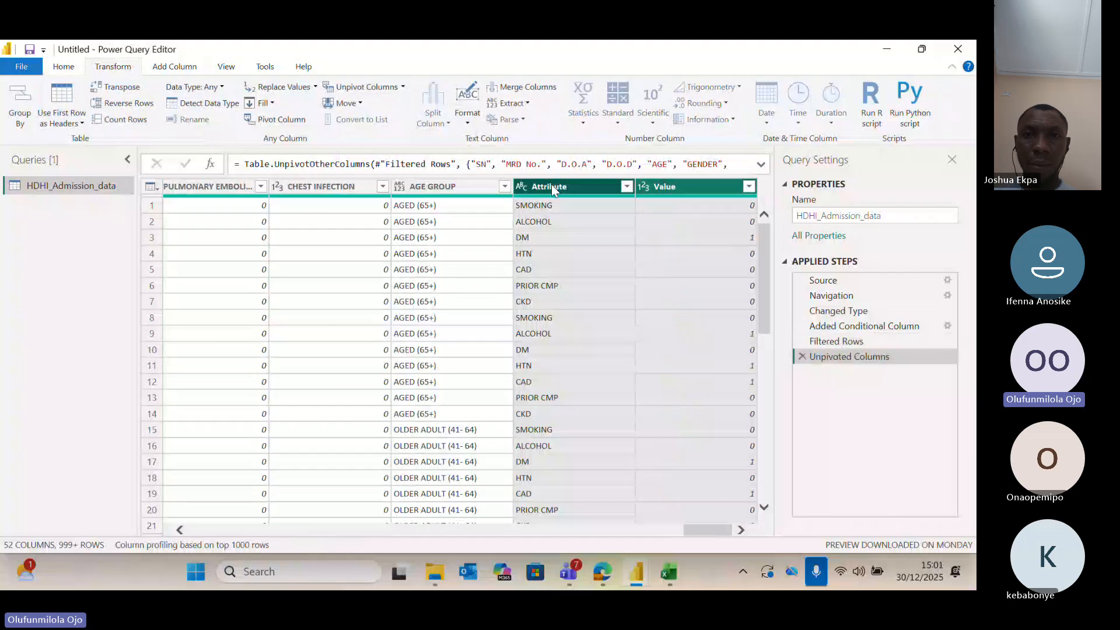
# Rename the unpivoted Attribute column to DISEASE and the Value column to DISEASE OUTPUT.
pyautogui.doubleClick(553, 187)
pyautogui.write('DISEASE')
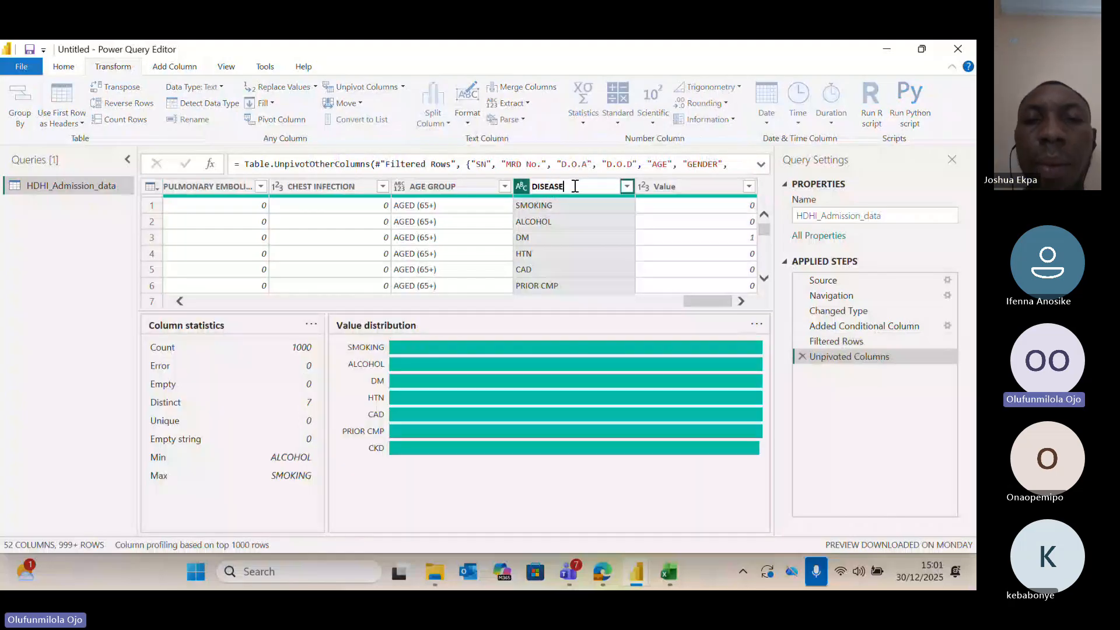
pyautogui.doubleClick(706, 186)
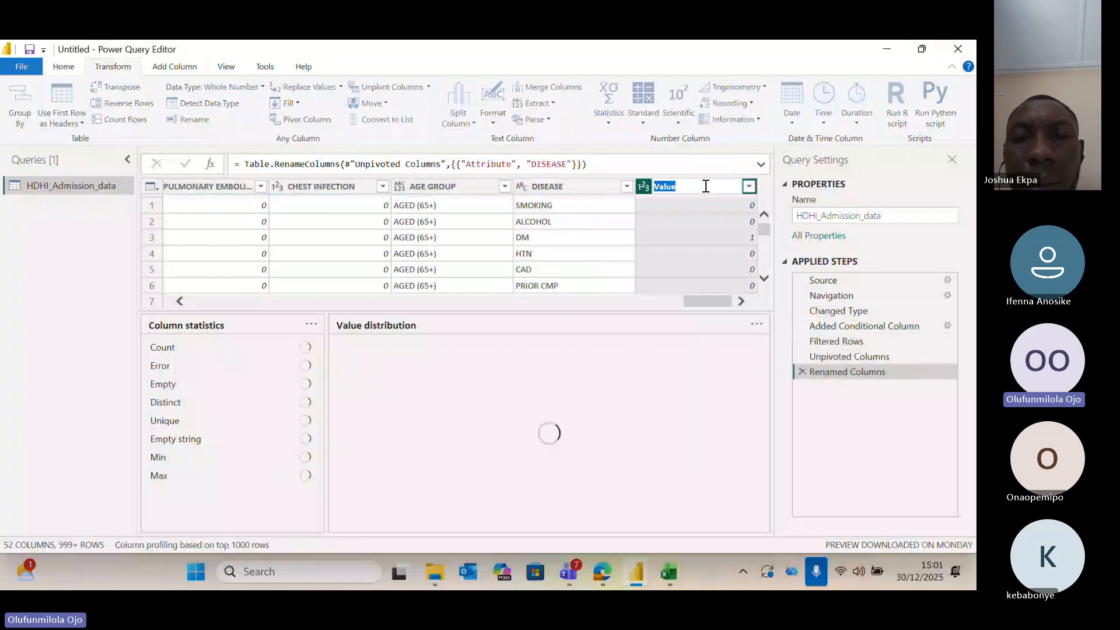
pyautogui.write('D')
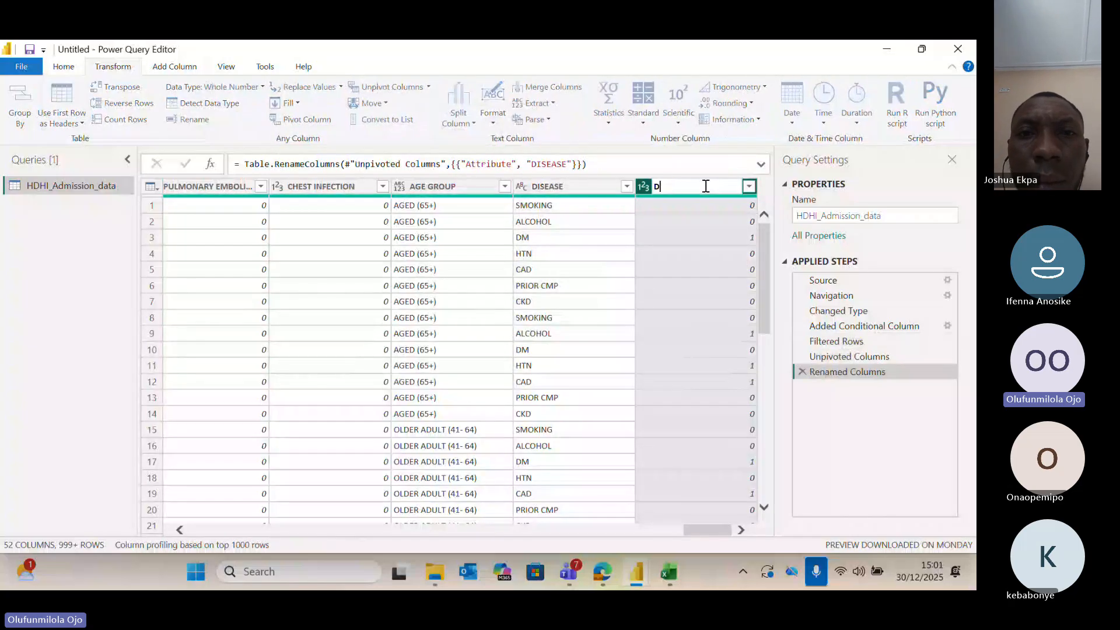
pyautogui.write('ISESEA')
pyautogui.press('BackSpace')
pyautogui.press('BackSpace')
pyautogui.press('BackSpace')
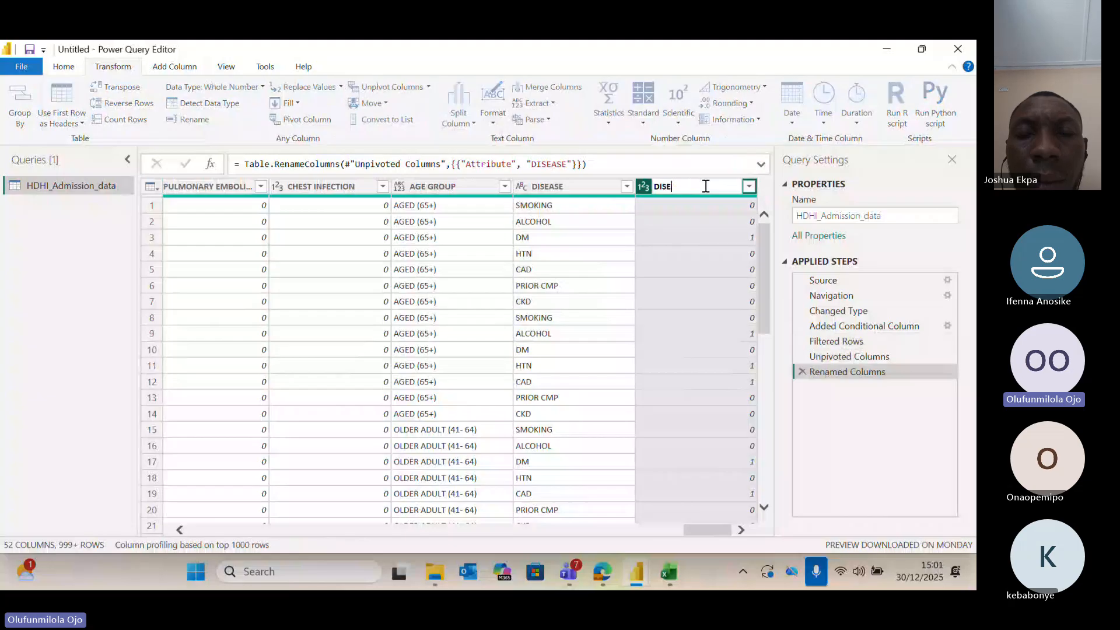
pyautogui.write('ASE OUTPUT')
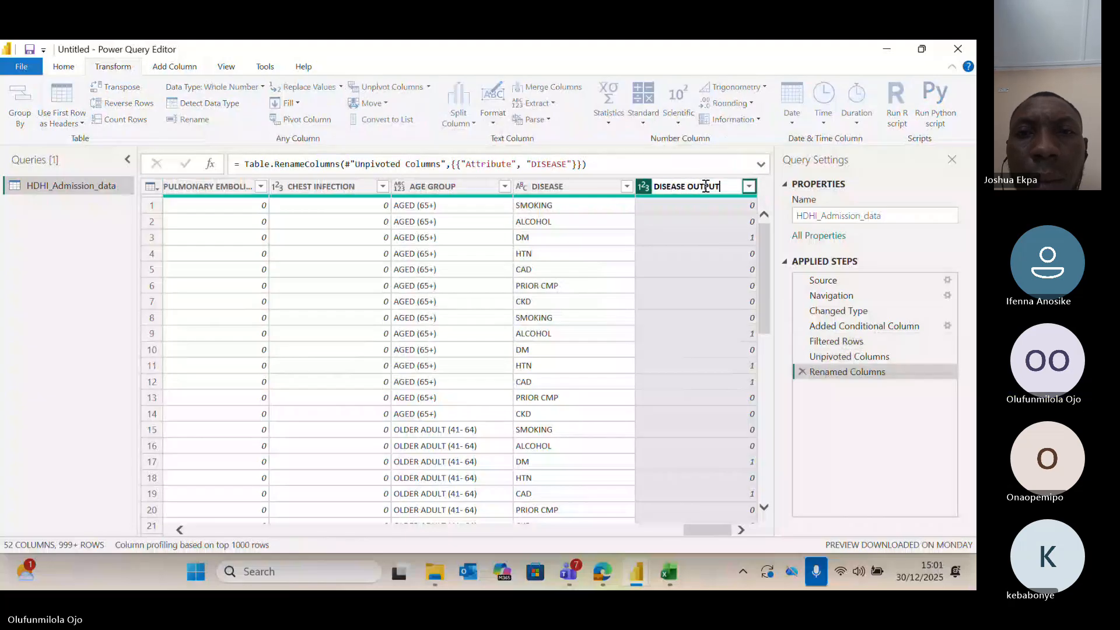
pyautogui.press('Return')
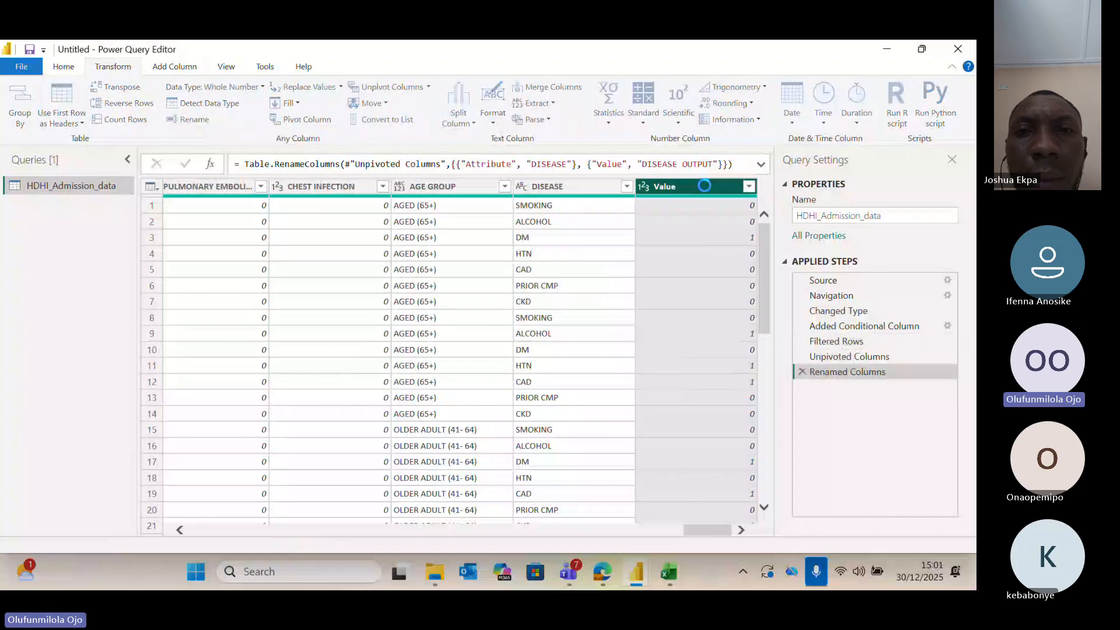
pyautogui.click(749, 186)
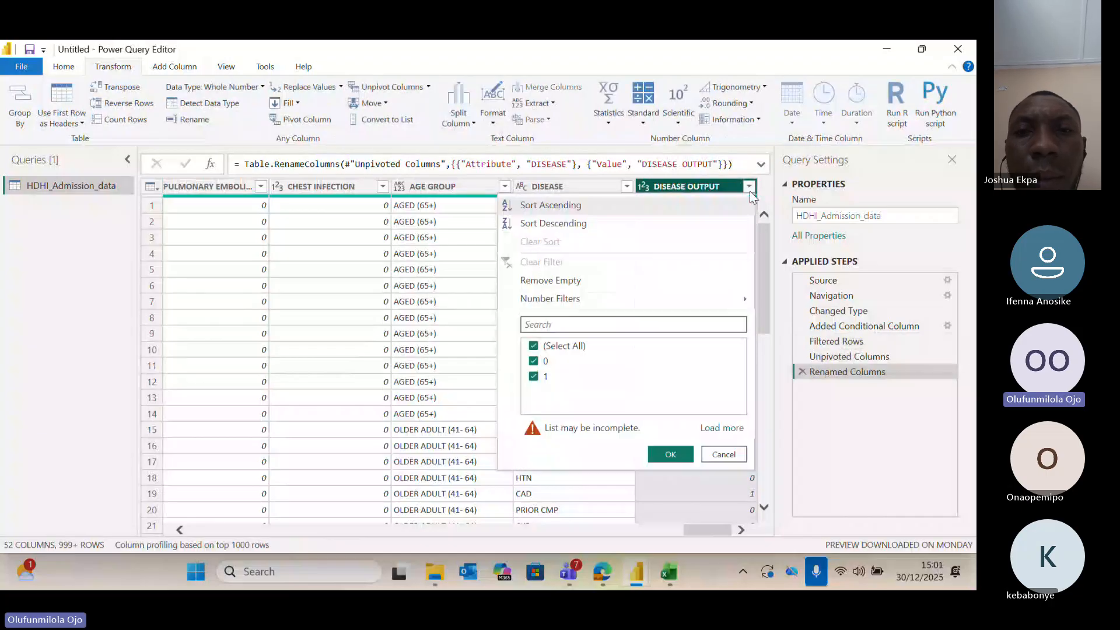
pyautogui.click(722, 458)
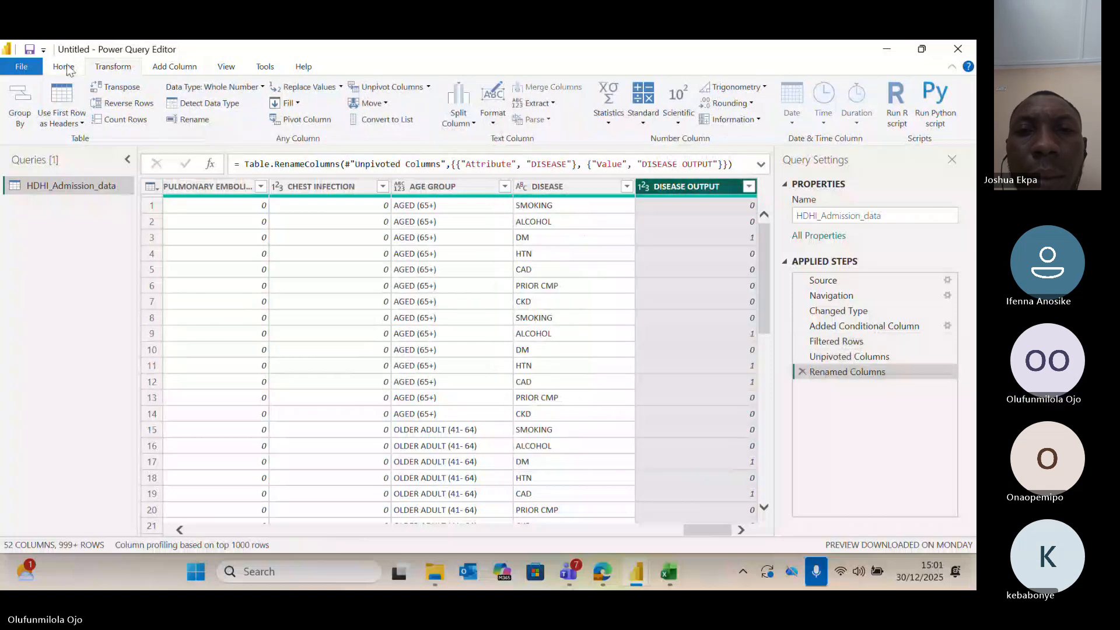
# Apply the query changes to the data model and close the Power Query Editor.
pyautogui.click(63, 67)
pyautogui.click(24, 121)
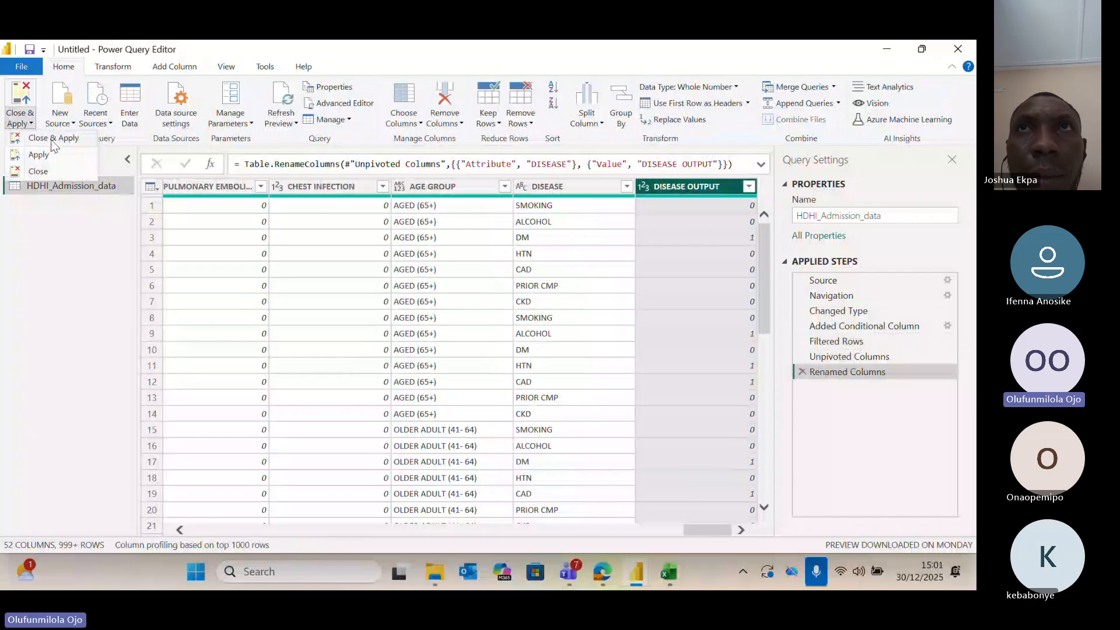
pyautogui.click(53, 140)
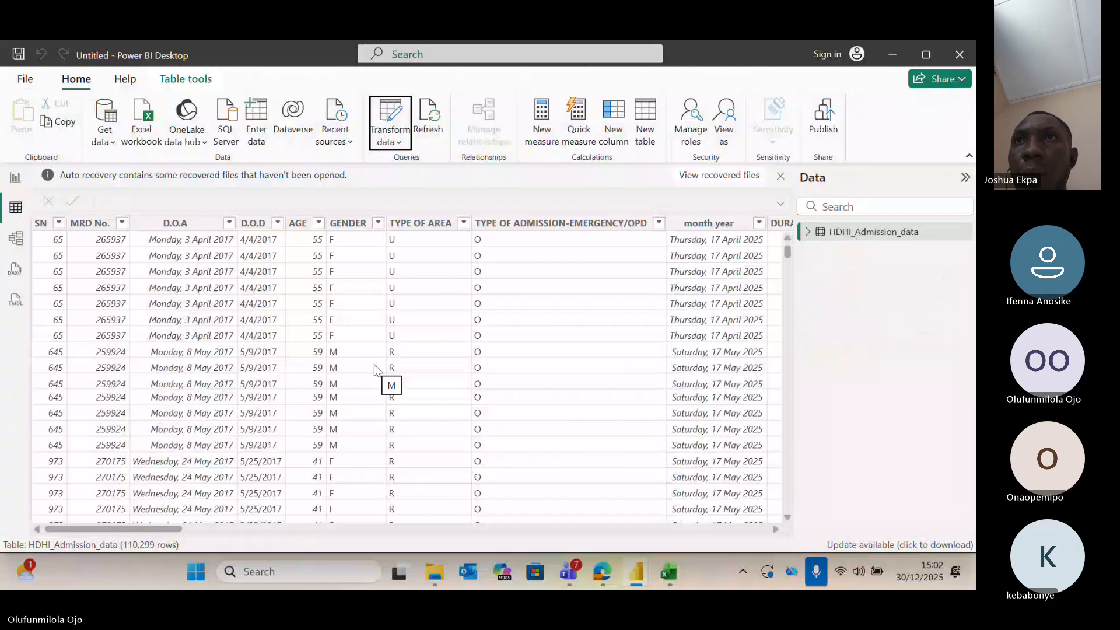
# Insert a clustered bar chart in the untitled report with DISEASE on the Y-axis and DISEASE OUTPUT on the X-axis.
pyautogui.click(593, 546)
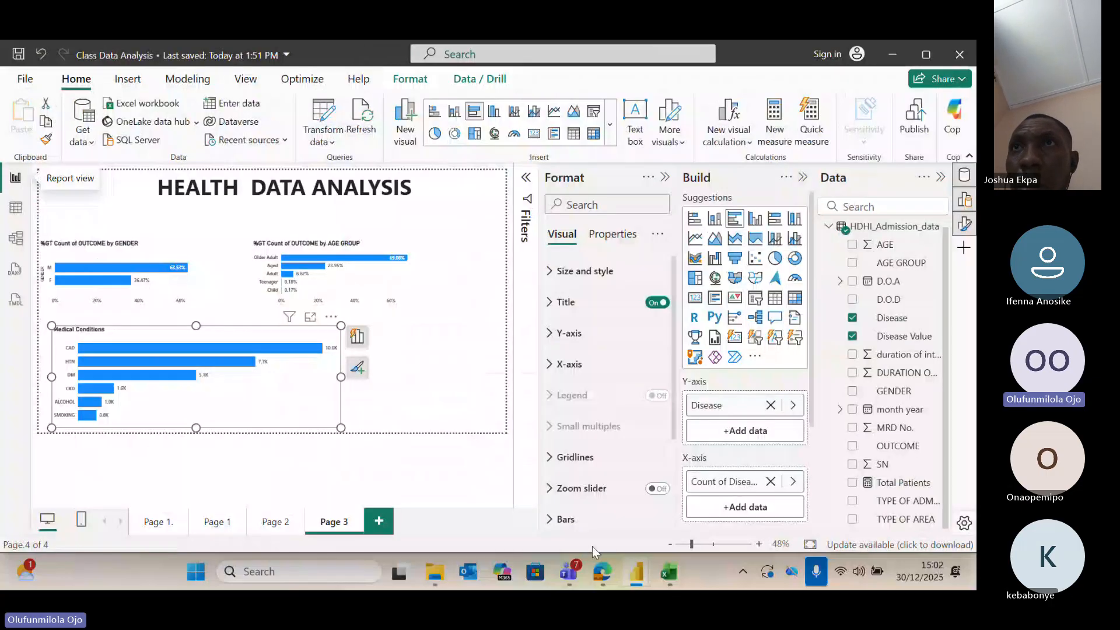
pyautogui.click(636, 572)
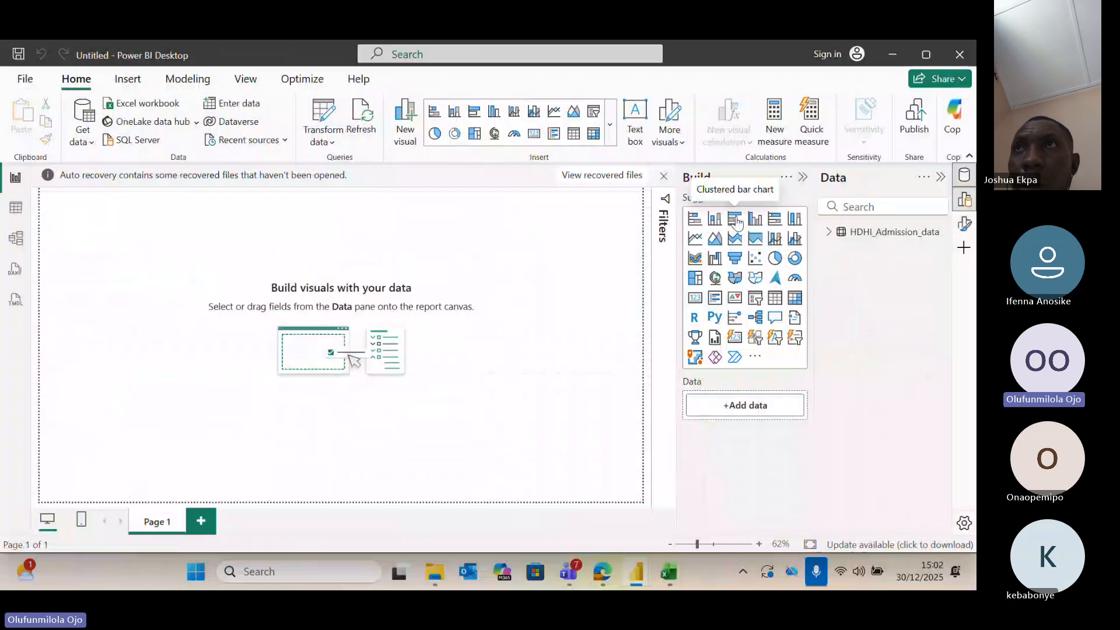
pyautogui.click(734, 219)
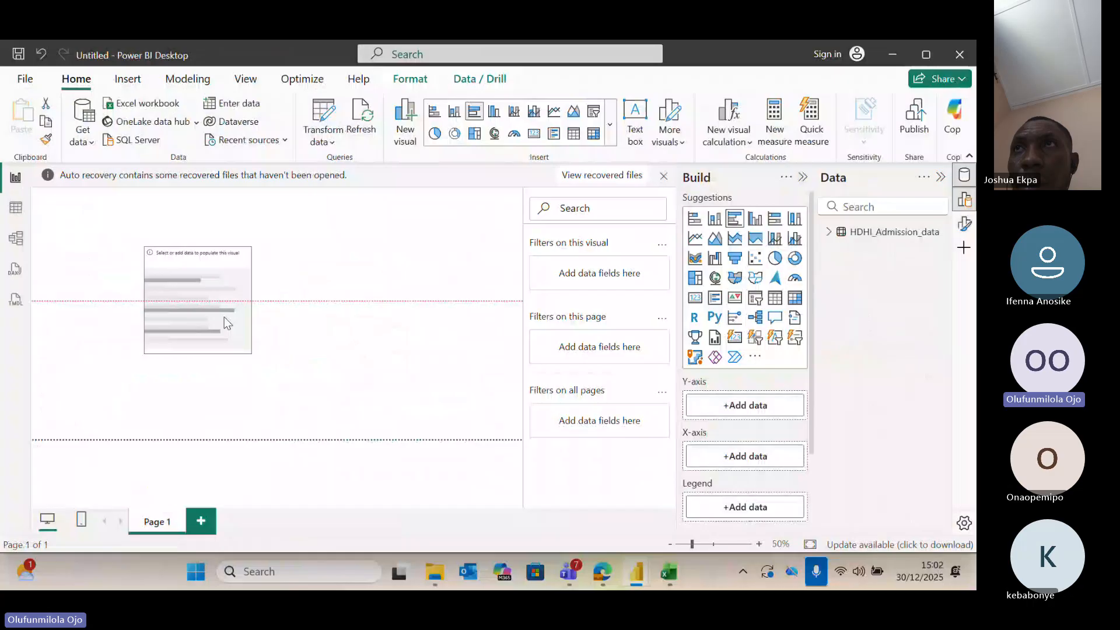
pyautogui.click(224, 317)
pyautogui.click(828, 232)
pyautogui.scroll(-4, 898, 361)
pyautogui.scroll(1, 898, 350)
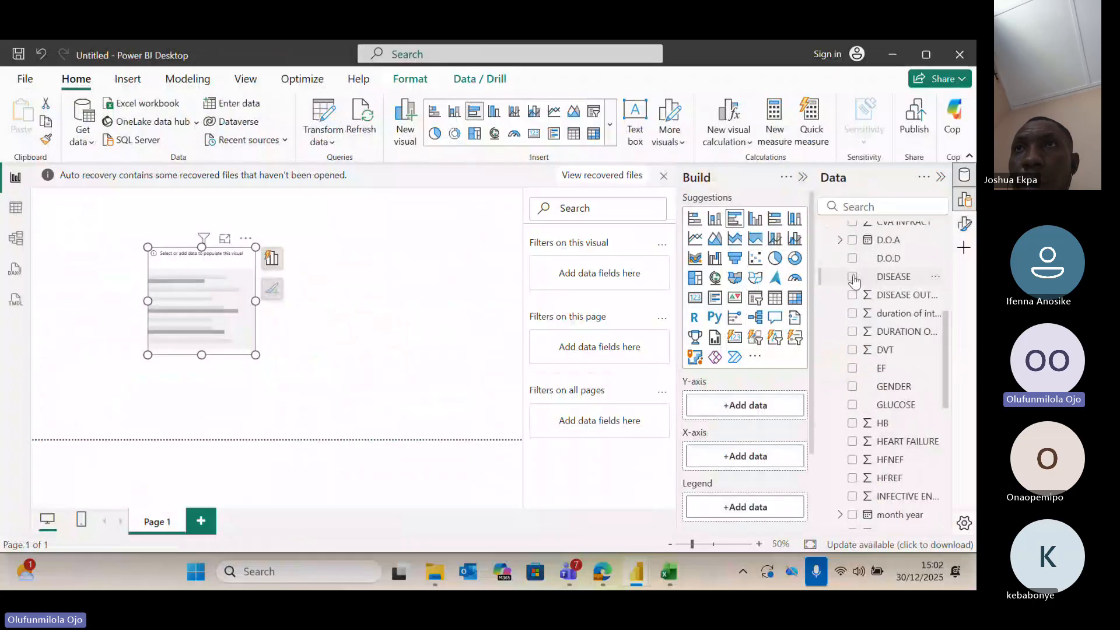
pyautogui.click(852, 276)
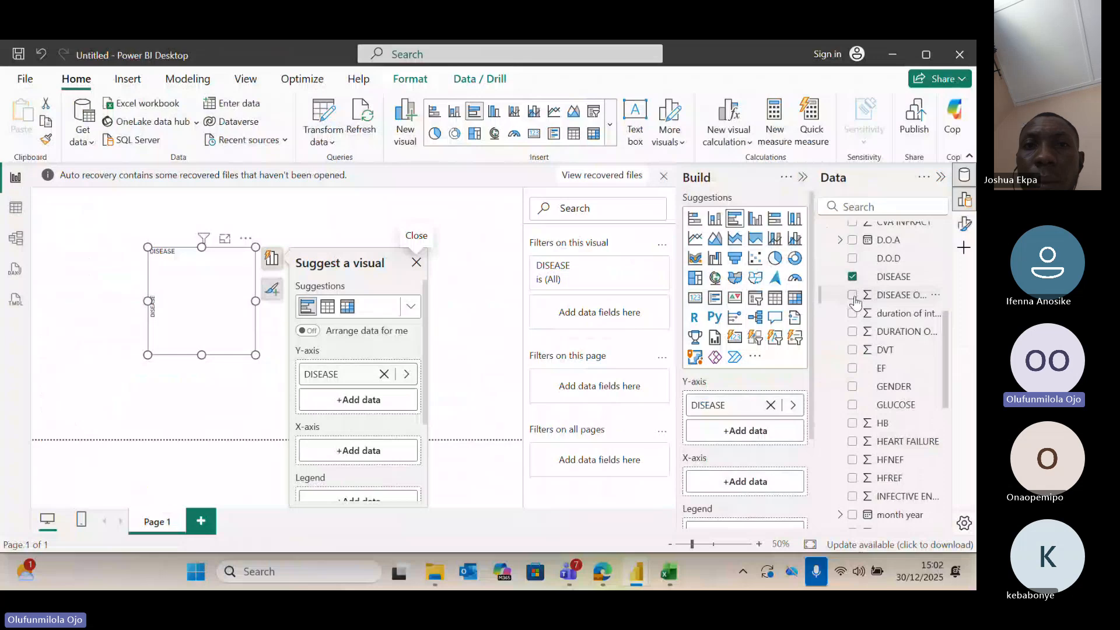
pyautogui.click(852, 296)
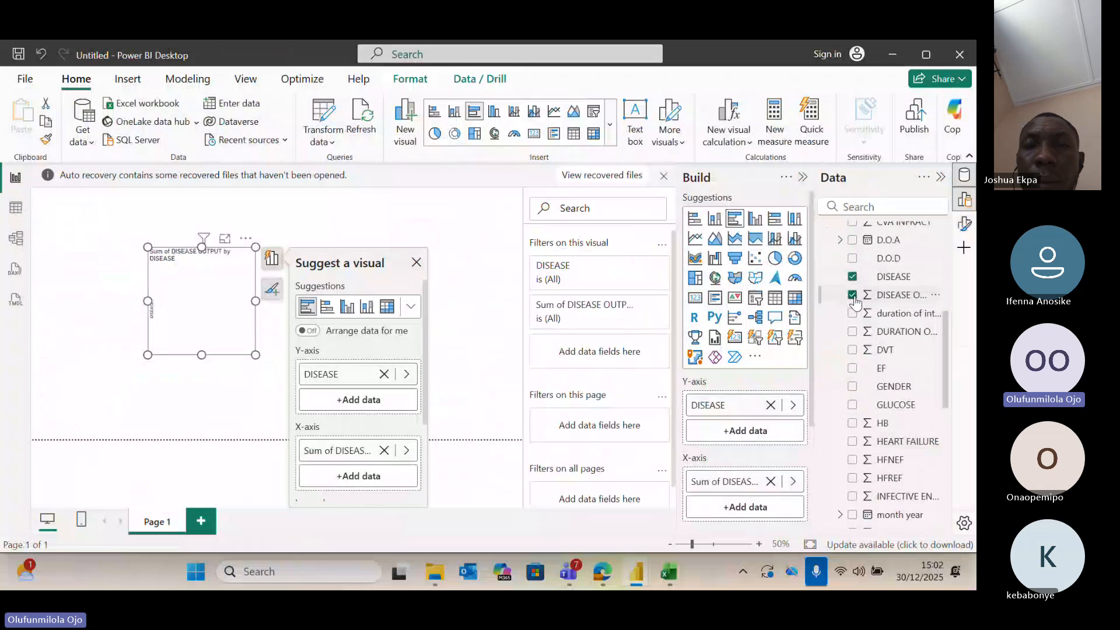
# Try Count as the aggregation for DISEASE OUTPUT on the chart's X-axis and set it back to Sum.
pyautogui.rightClick(353, 447)
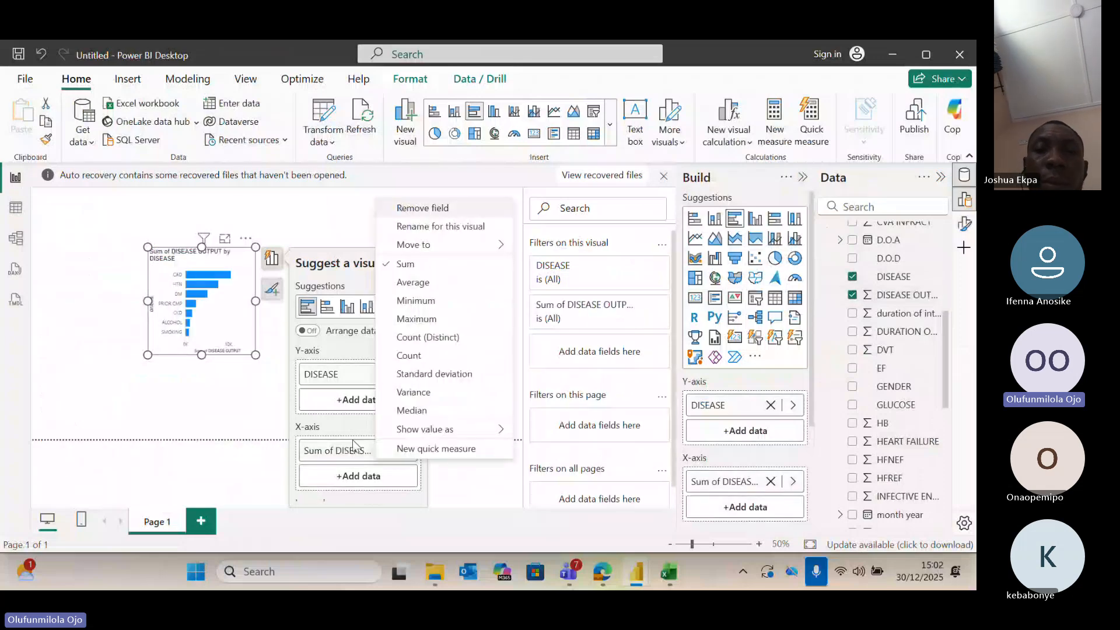
pyautogui.click(428, 356)
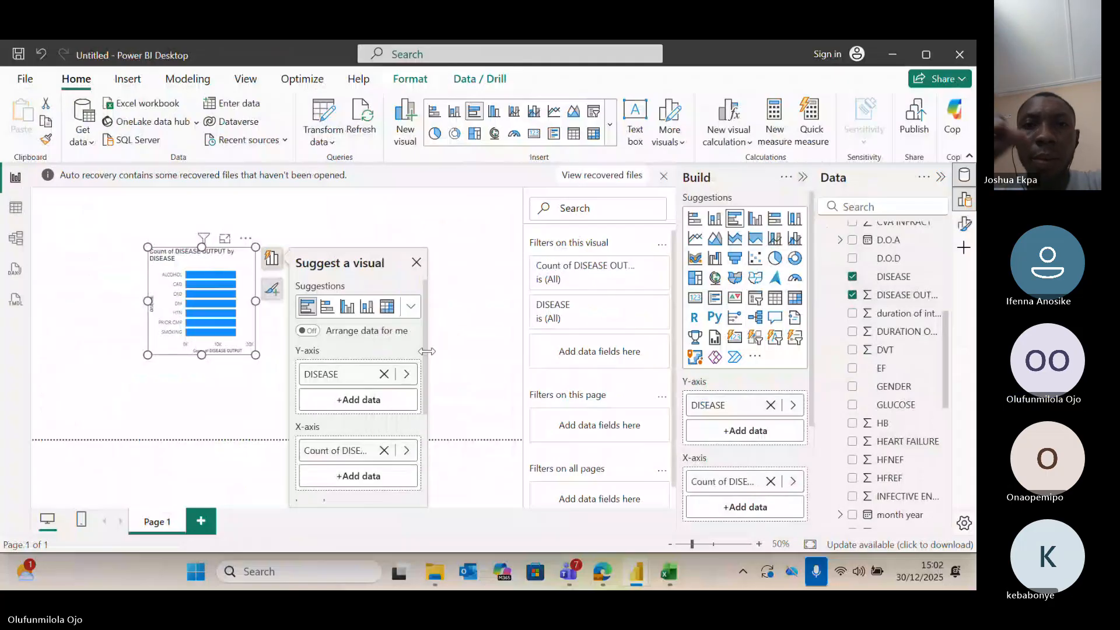
pyautogui.rightClick(355, 454)
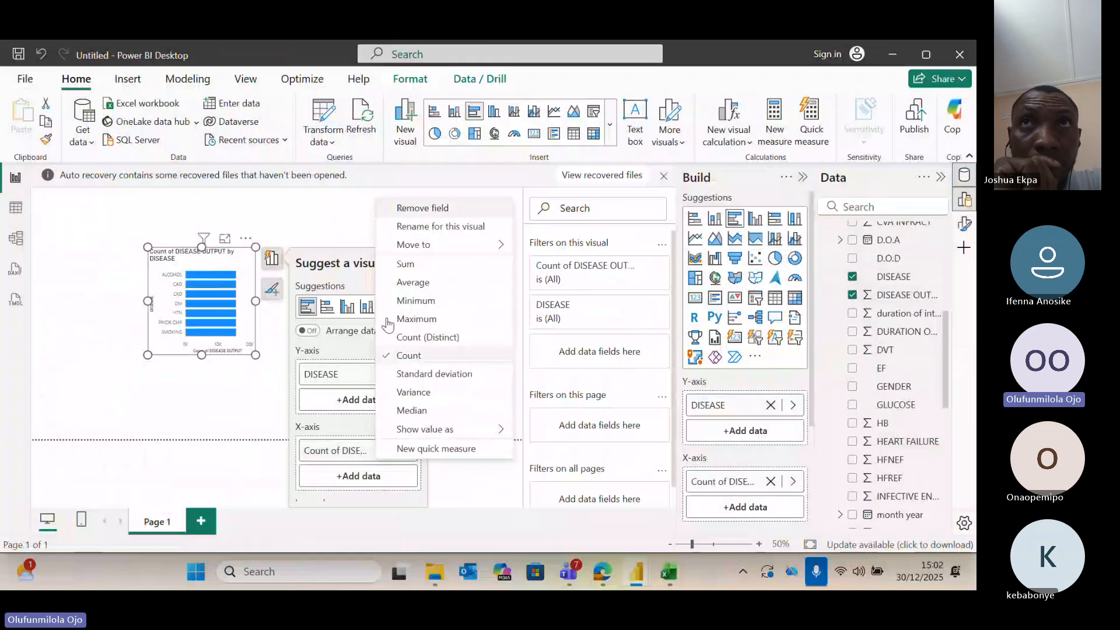
pyautogui.click(417, 266)
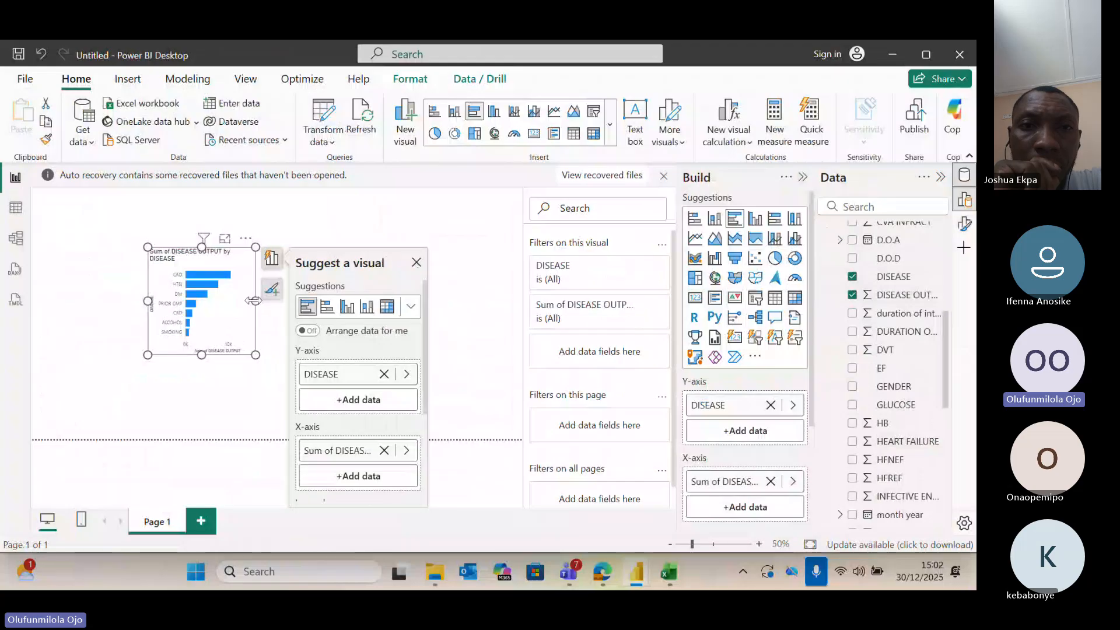
# Widen the bar chart and filter it to items where the sum of DISEASE OUTPUT is 1.
pyautogui.moveTo(254, 301); pyautogui.dragTo(349, 304)
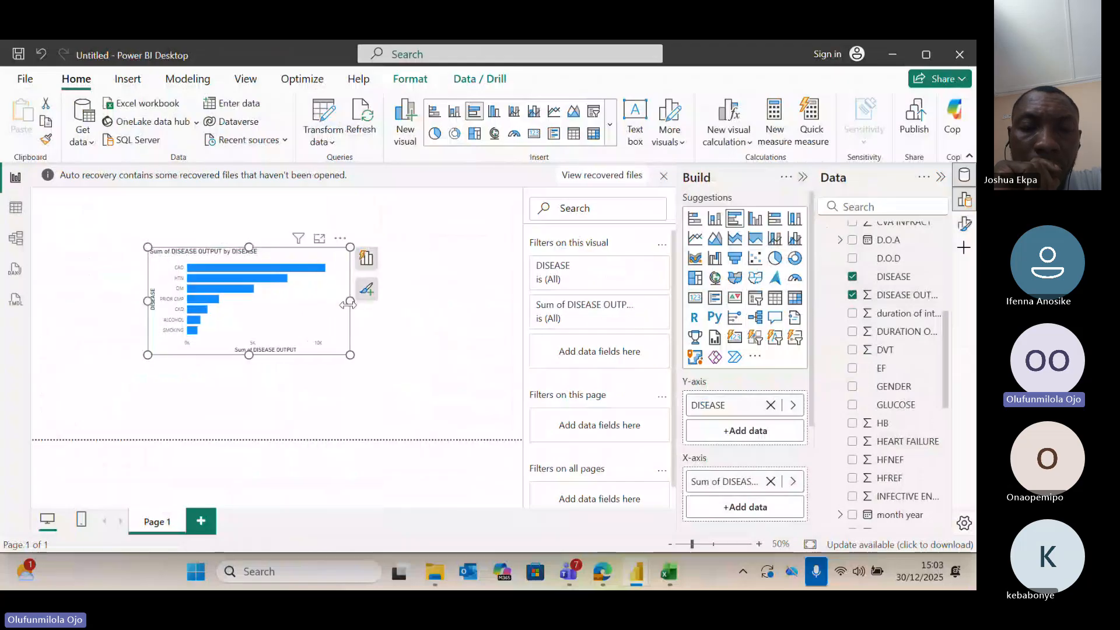
pyautogui.click(599, 308)
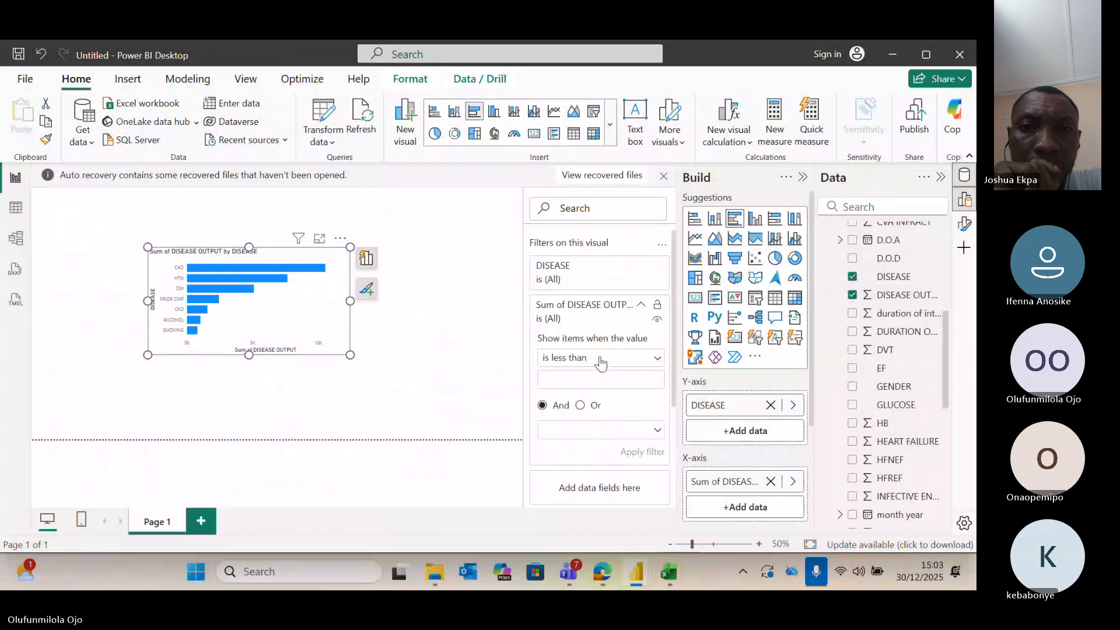
pyautogui.click(602, 360)
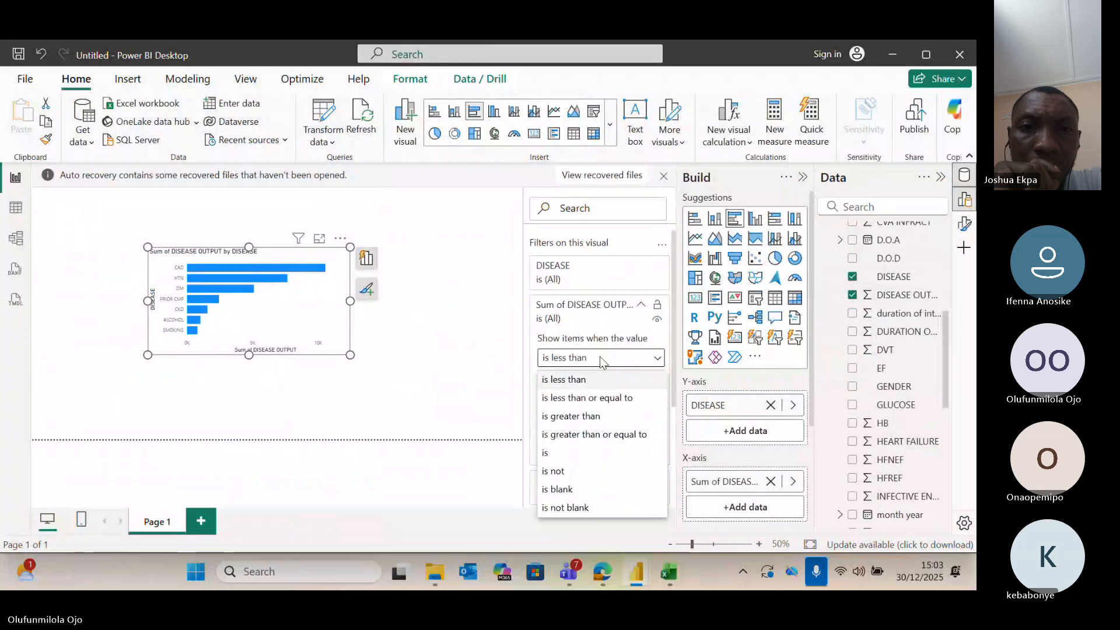
pyautogui.click(578, 455)
pyautogui.click(555, 381)
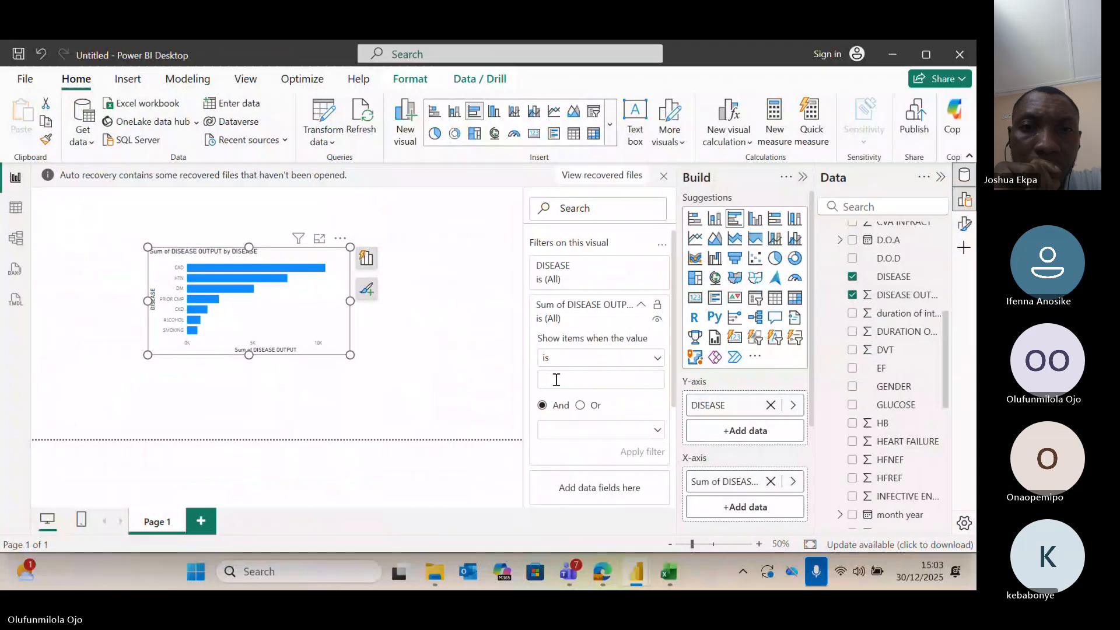
pyautogui.write('1')
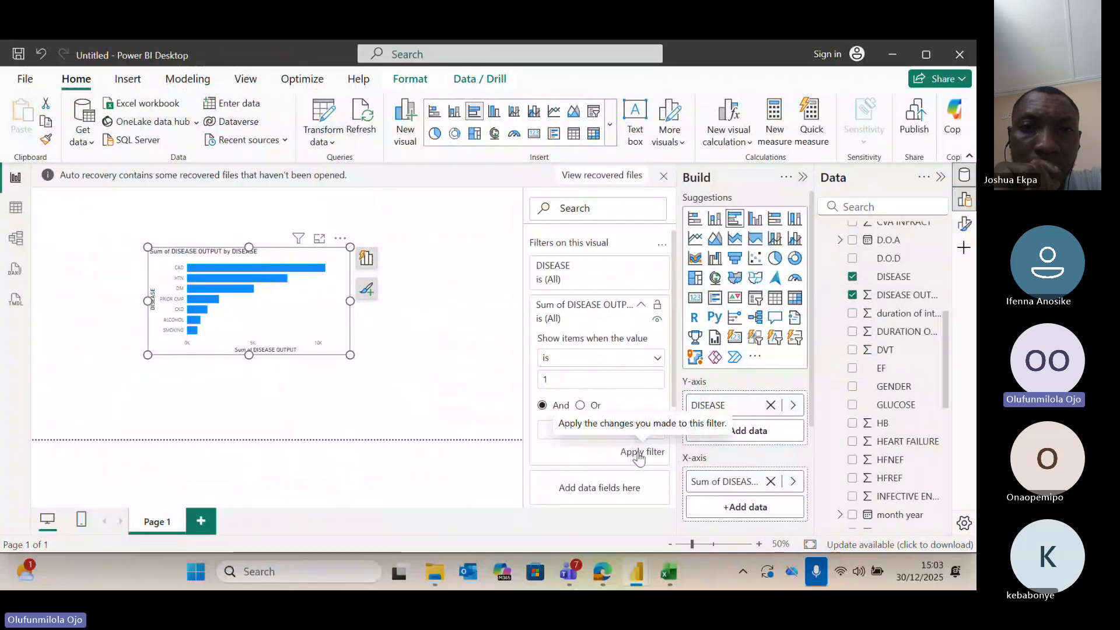
pyautogui.click(640, 453)
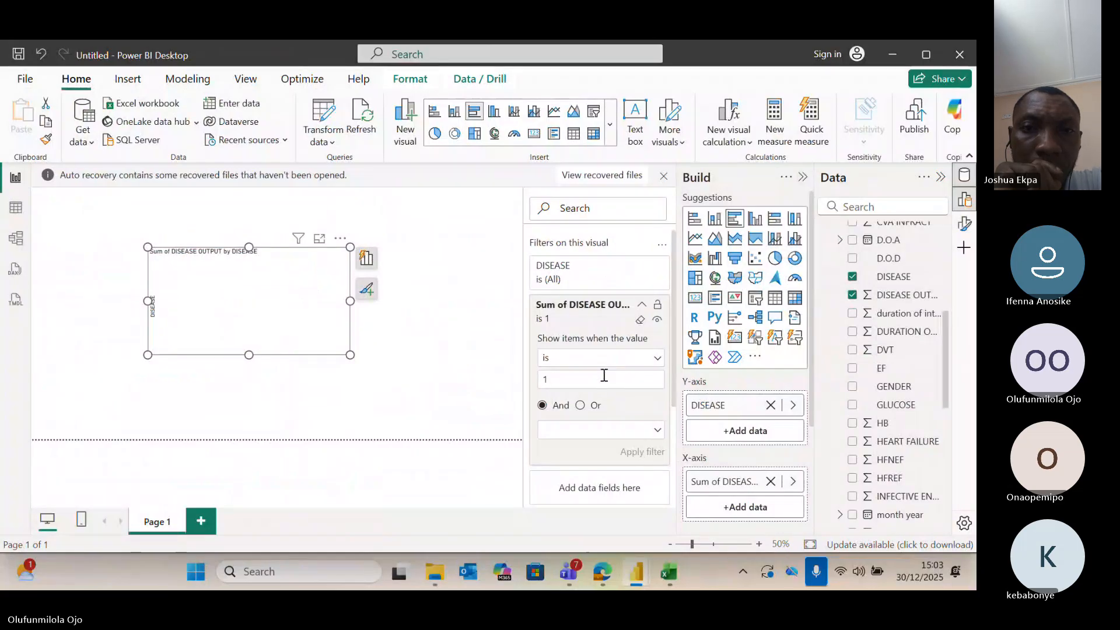
# Switch to the Class Data Analysis report and add a clustered bar chart with Disease on the Y-axis and Disease Value on the X-axis.
pyautogui.click(642, 567)
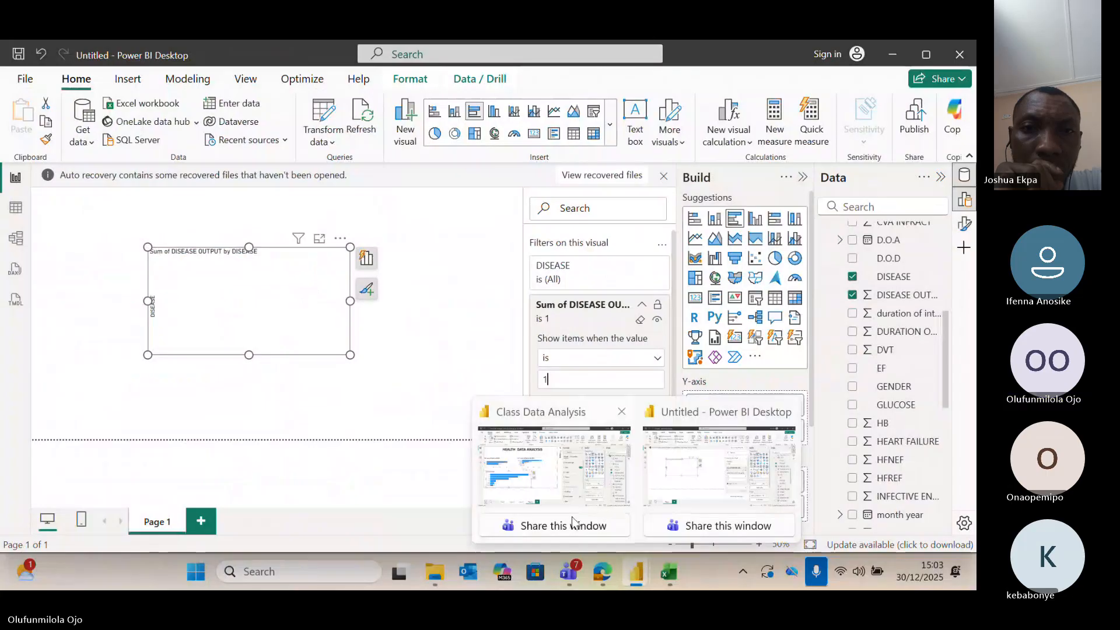
pyautogui.click(519, 490)
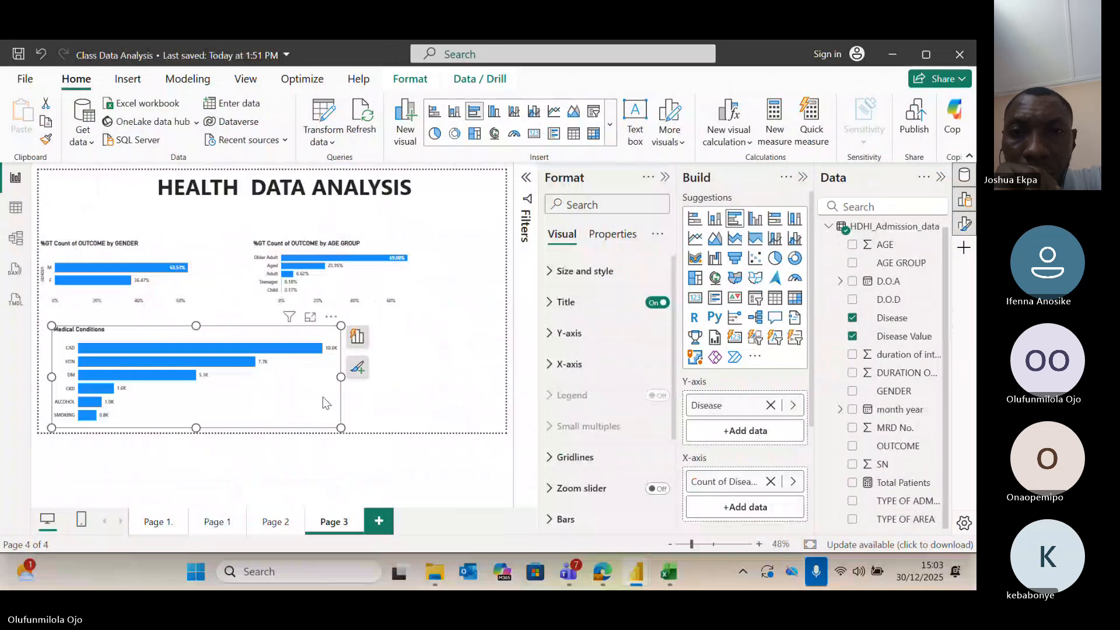
pyautogui.scroll(-3, 713, 452)
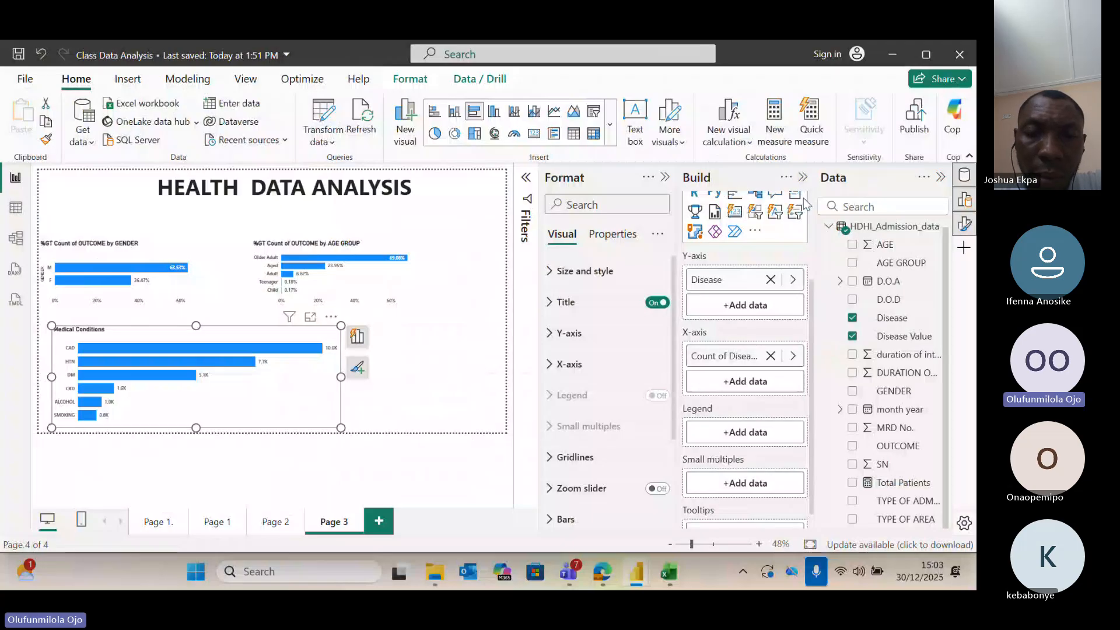
pyautogui.click(439, 373)
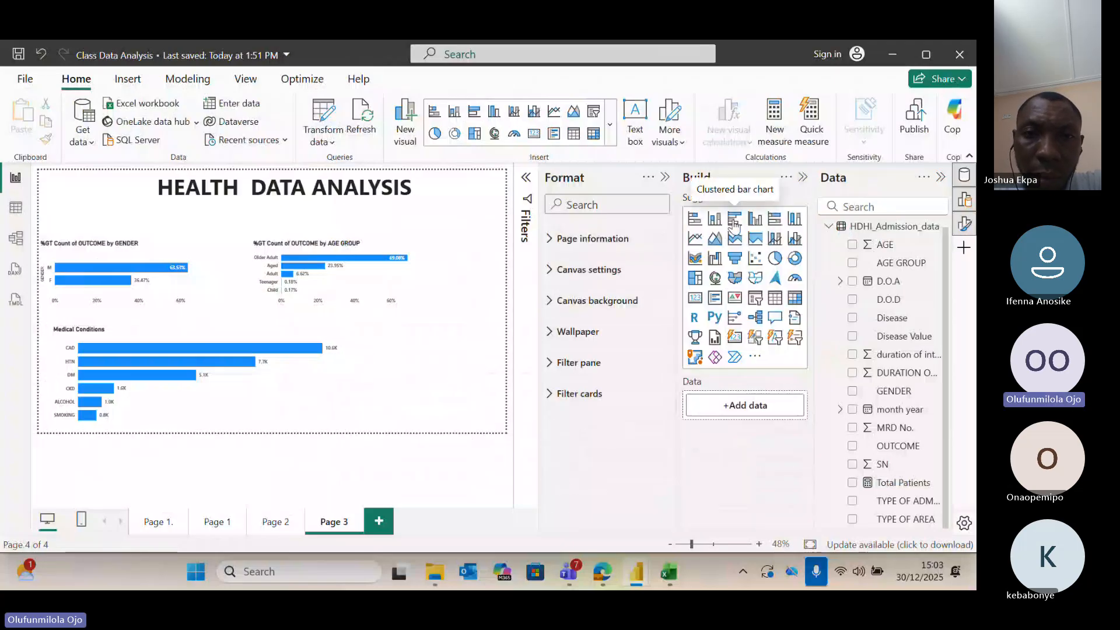
pyautogui.click(734, 224)
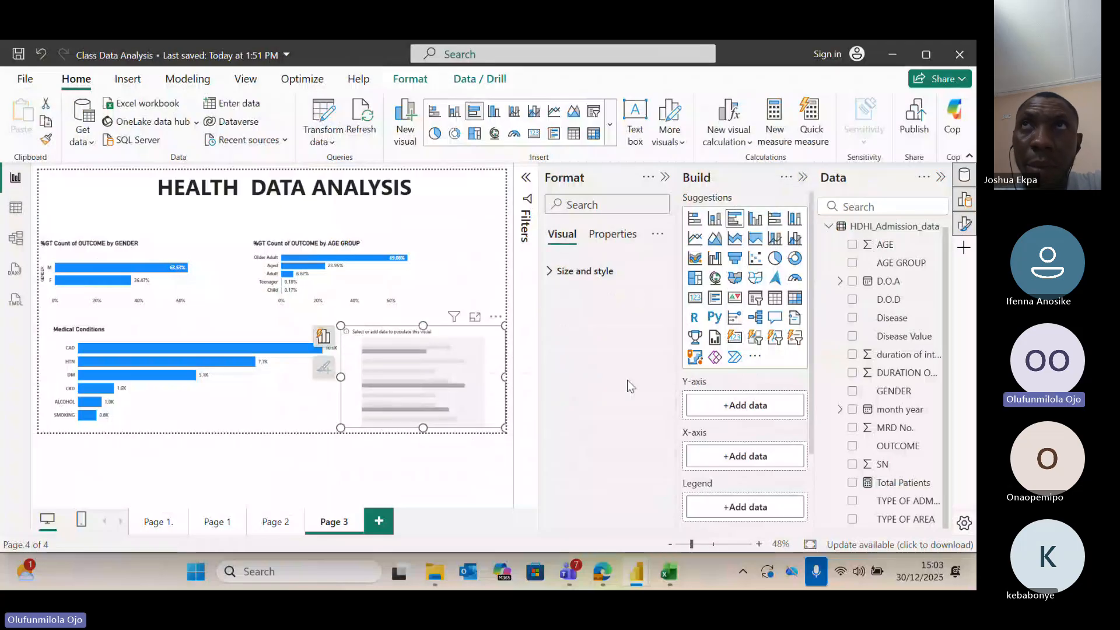
pyautogui.click(851, 318)
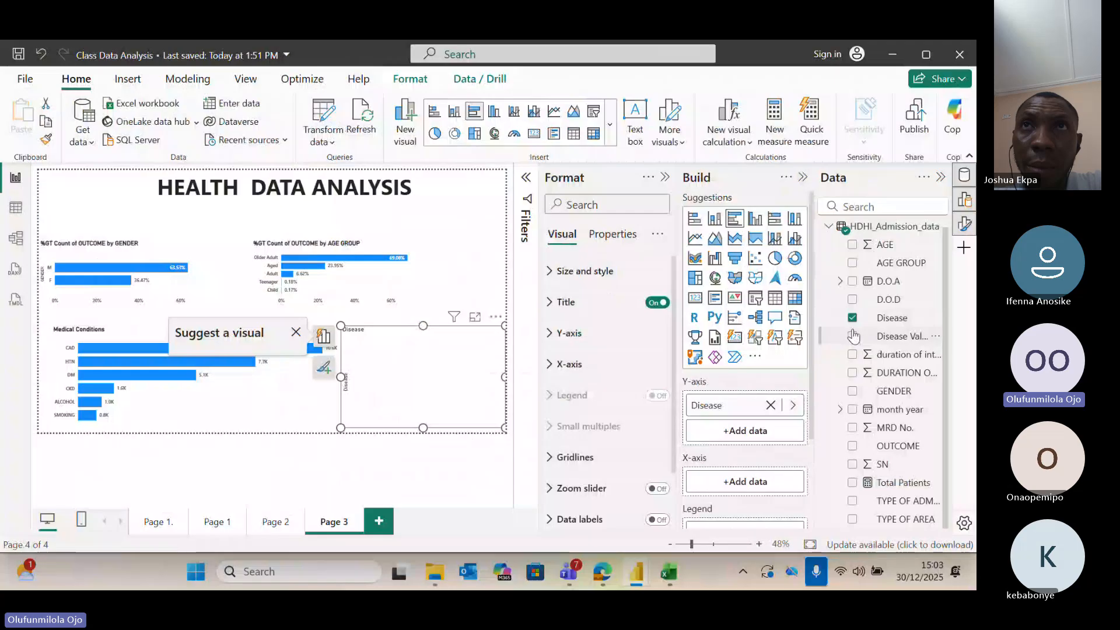
pyautogui.click(852, 335)
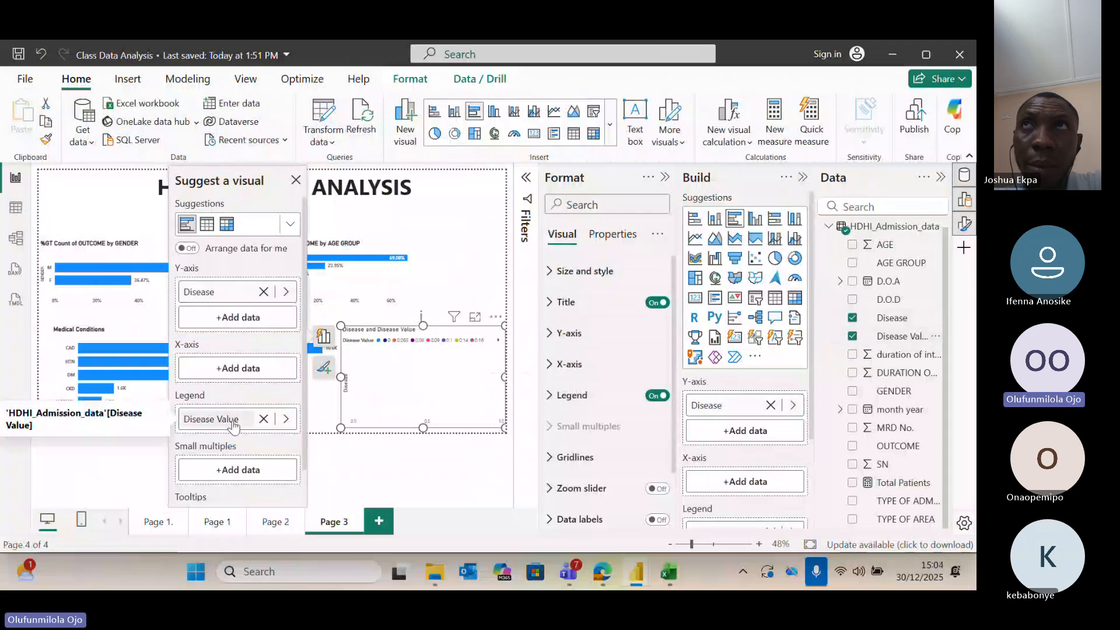
pyautogui.moveTo(251, 411); pyautogui.dragTo(242, 373)
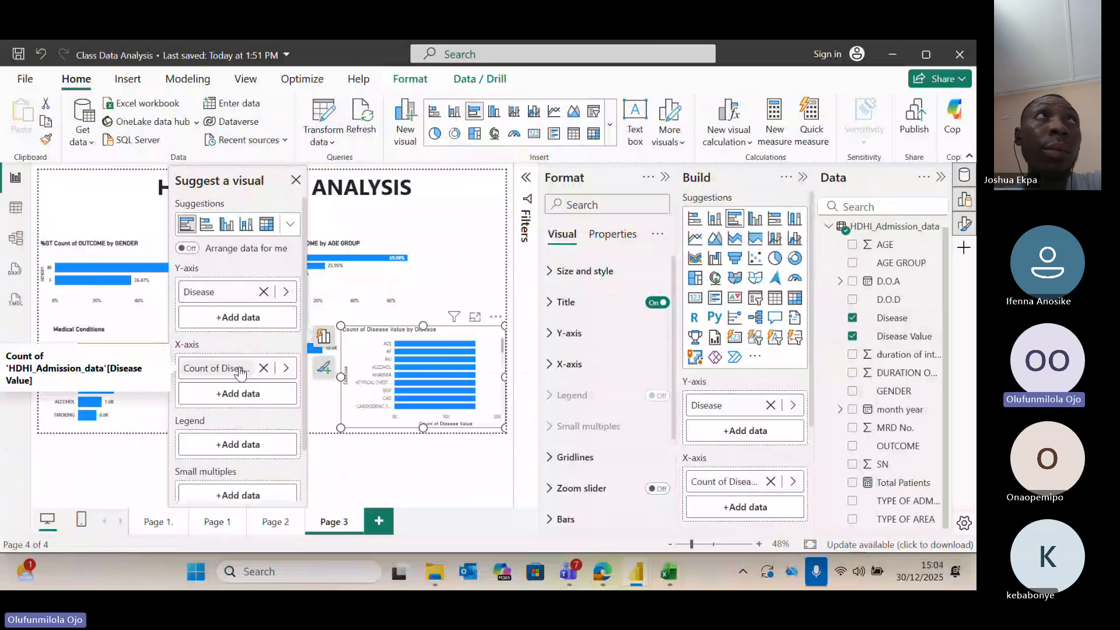
# Summarize the new chart's Disease Value by Count (Distinct) and delete the chart from Page 3.
pyautogui.rightClick(242, 371)
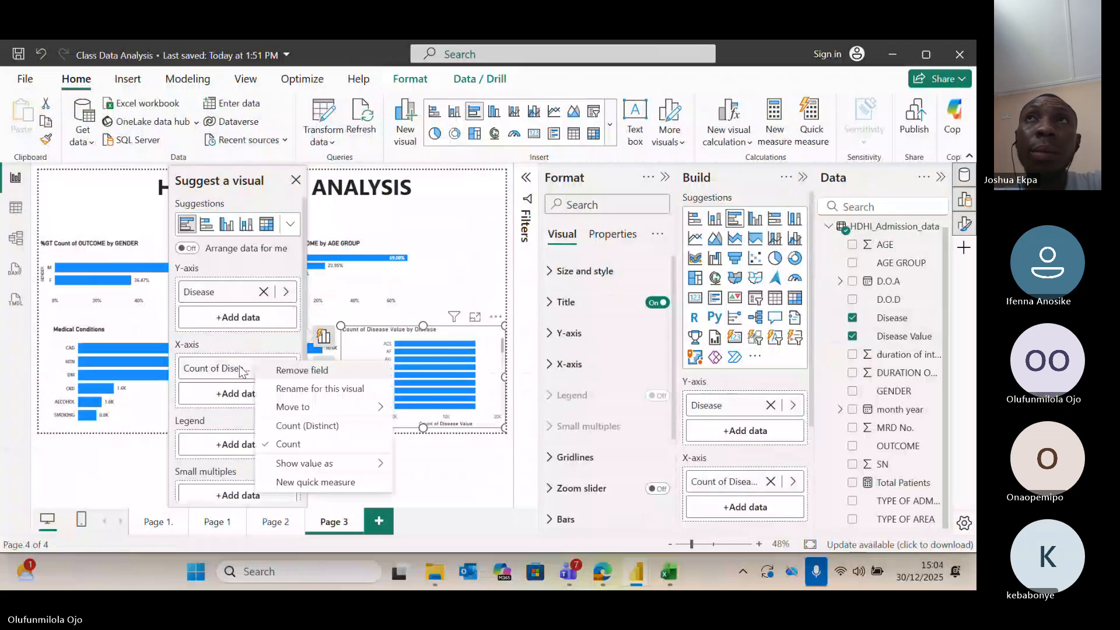
pyautogui.click(299, 445)
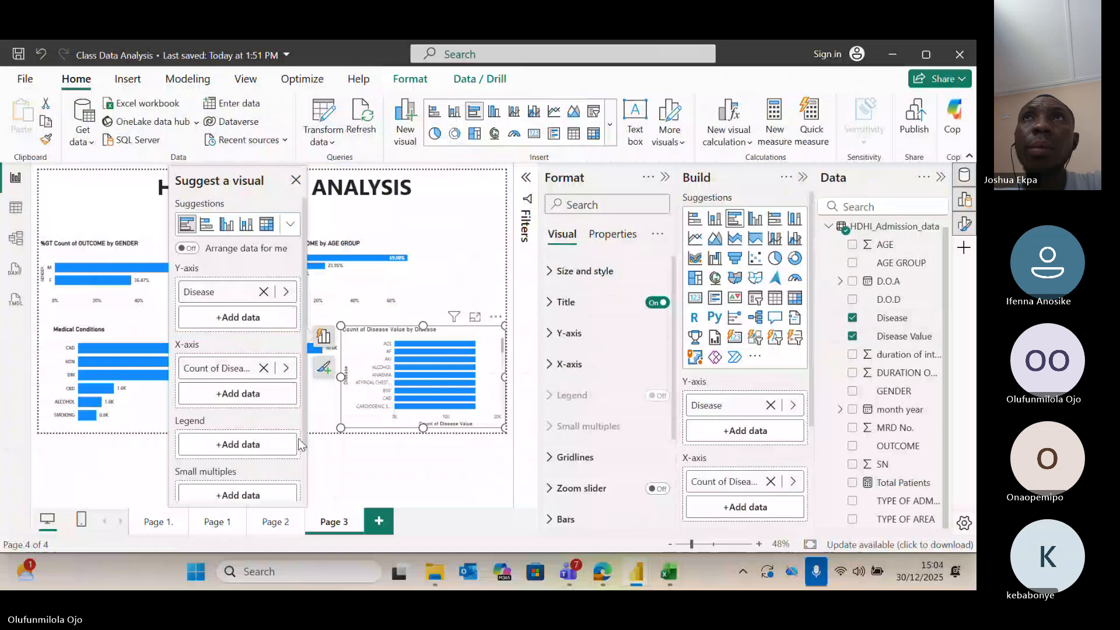
pyautogui.rightClick(232, 371)
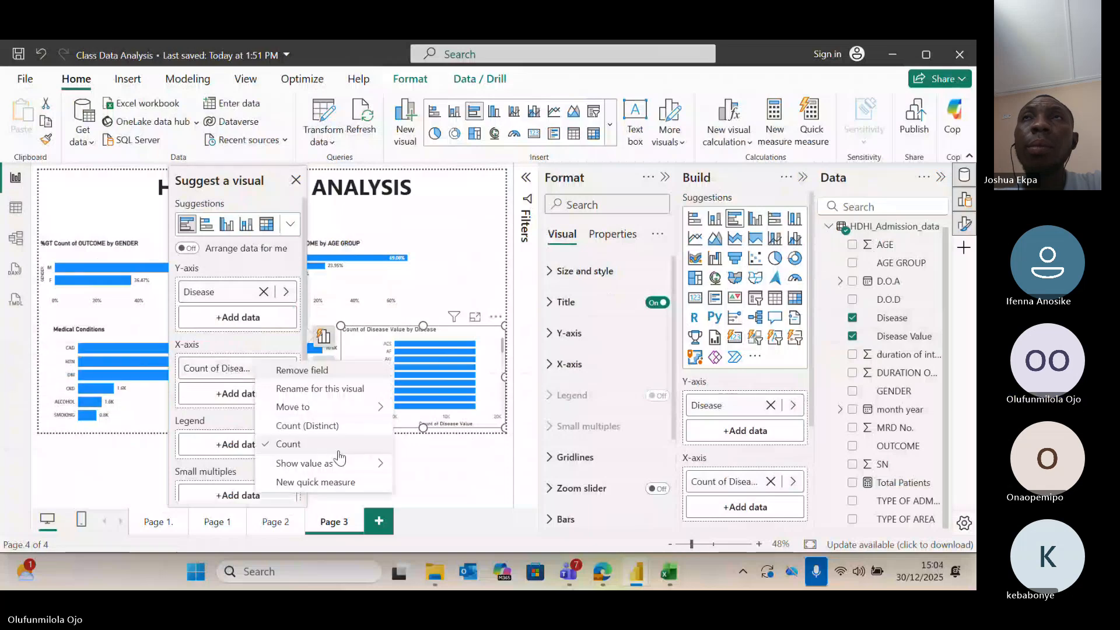
pyautogui.click(324, 430)
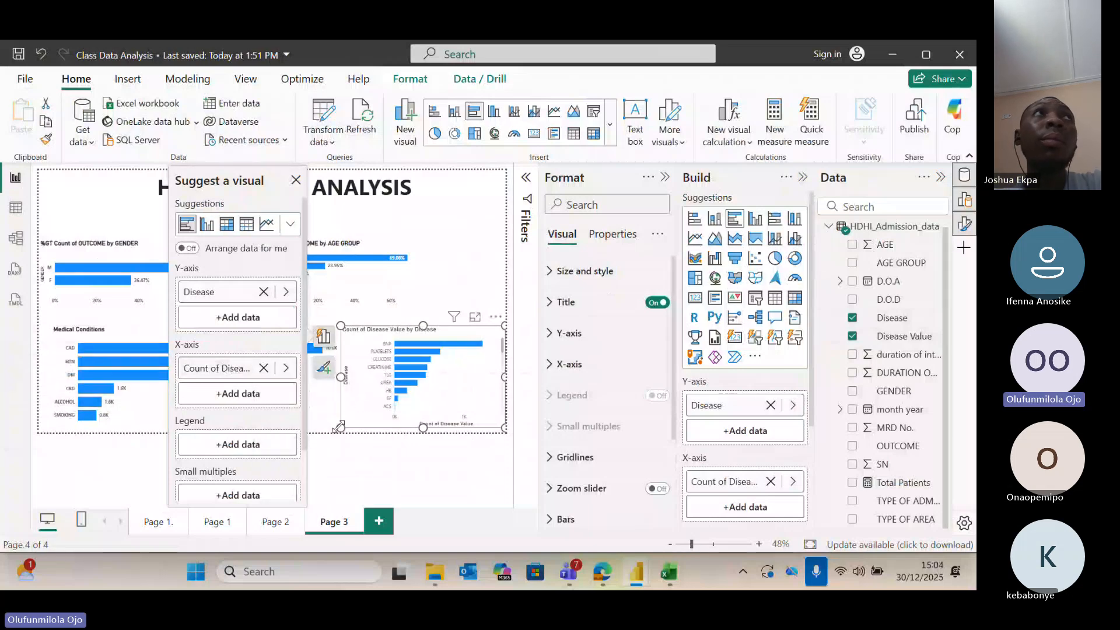
pyautogui.click(432, 467)
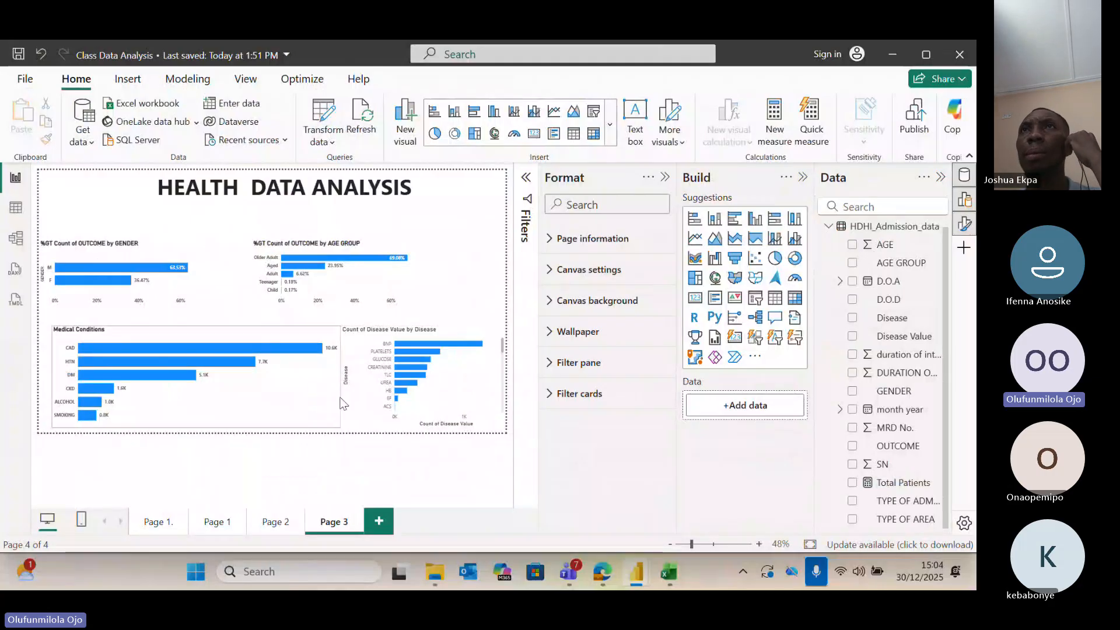
pyautogui.click(430, 382)
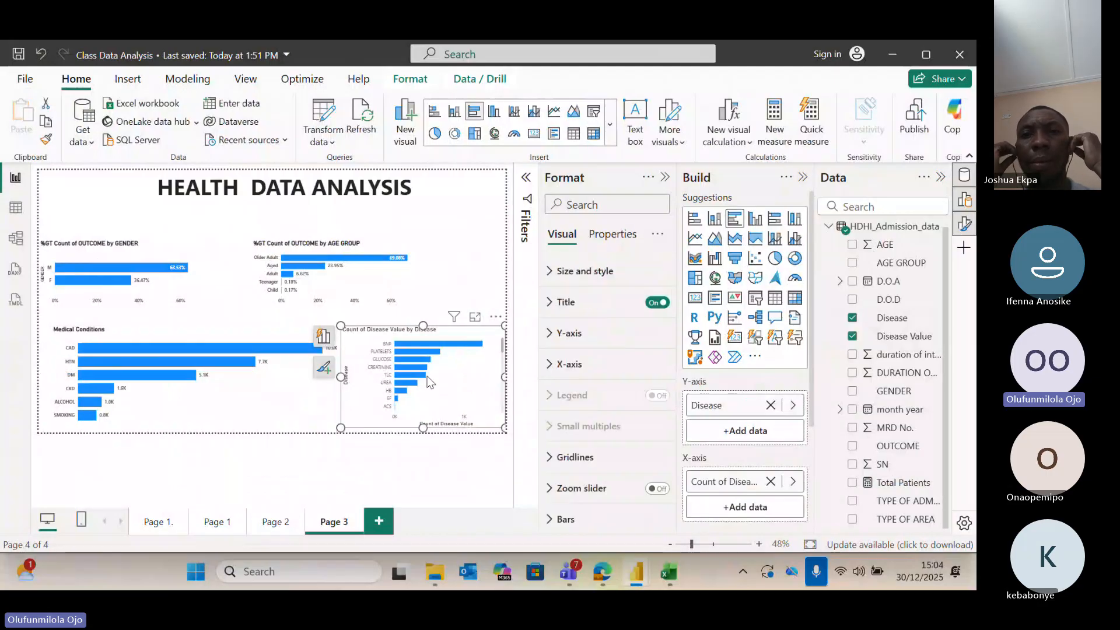
pyautogui.press('Delete')
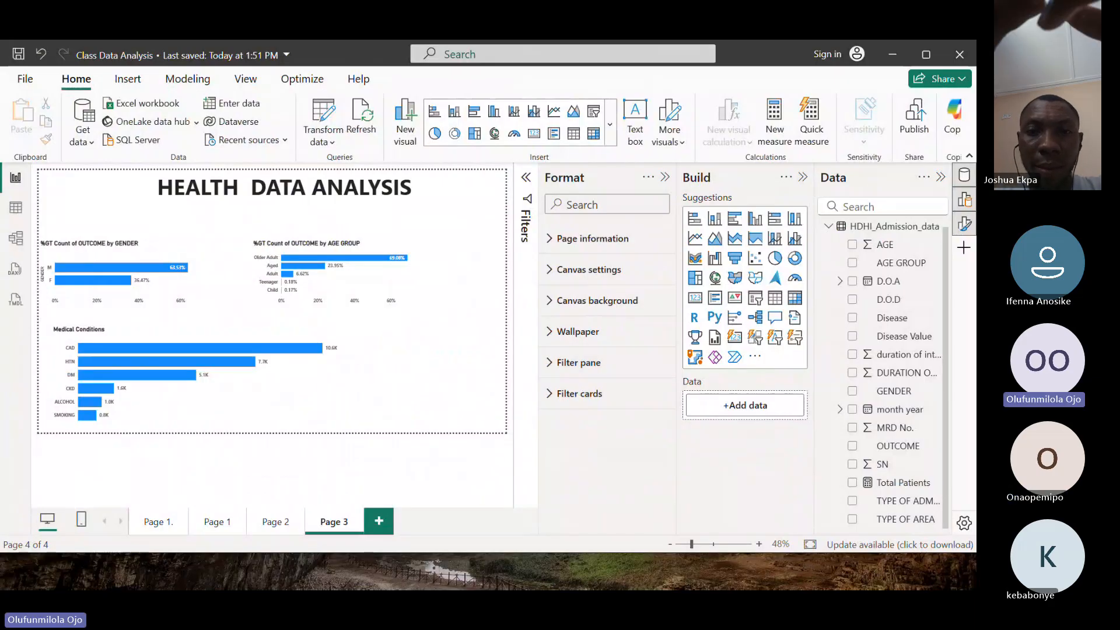
# Switch to the Health Data Analysis meeting window in Microsoft Teams.
pyautogui.moveTo(573, 576)
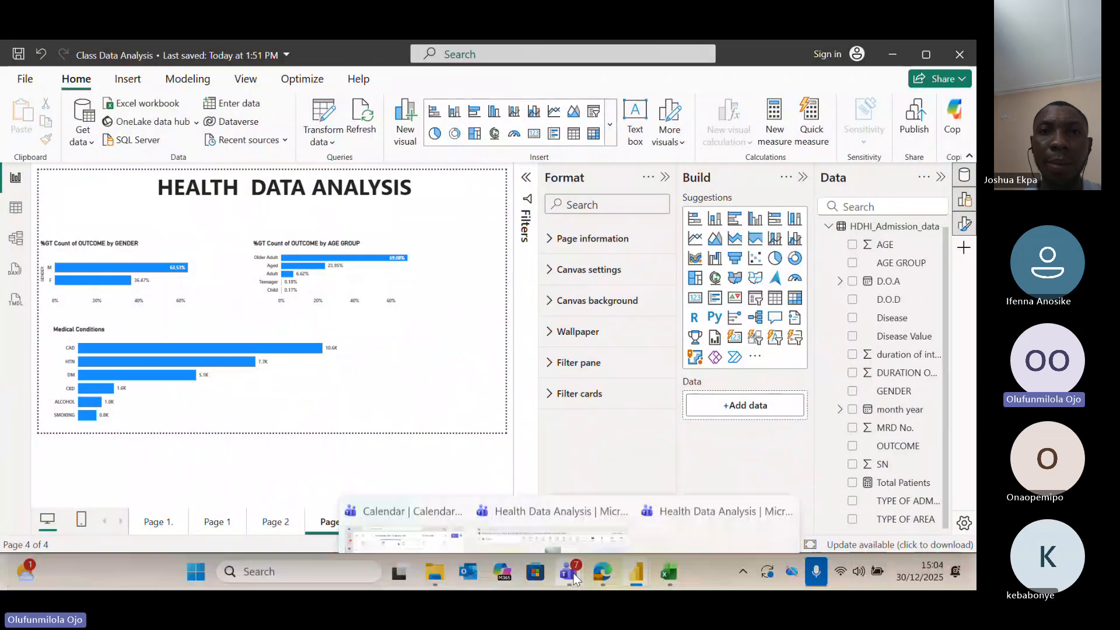
pyautogui.click(592, 528)
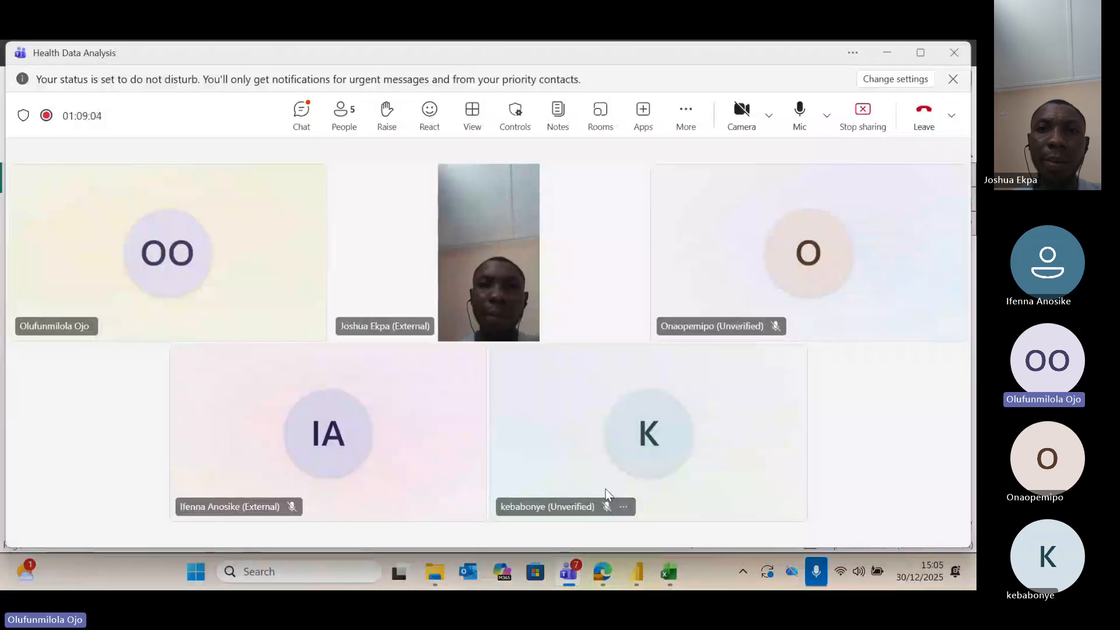